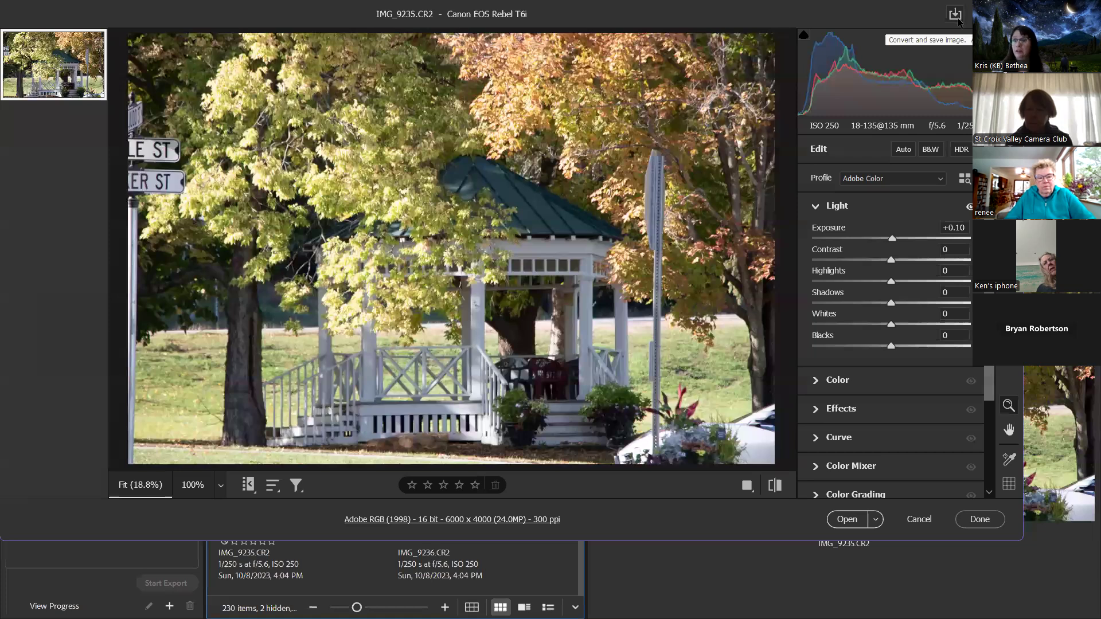
Open the save options for the photo IMG_9235.CR2 and review the file naming fields and file extension
{"action": "left_click", "coordinate": [957, 18]}
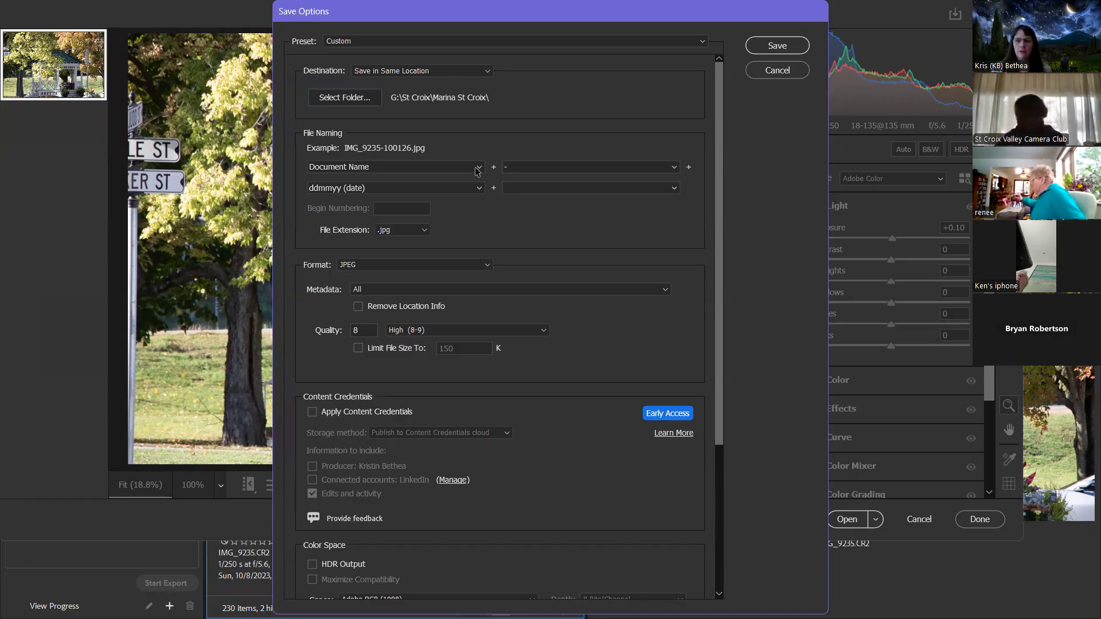
{"action": "left_click", "coordinate": [378, 166]}
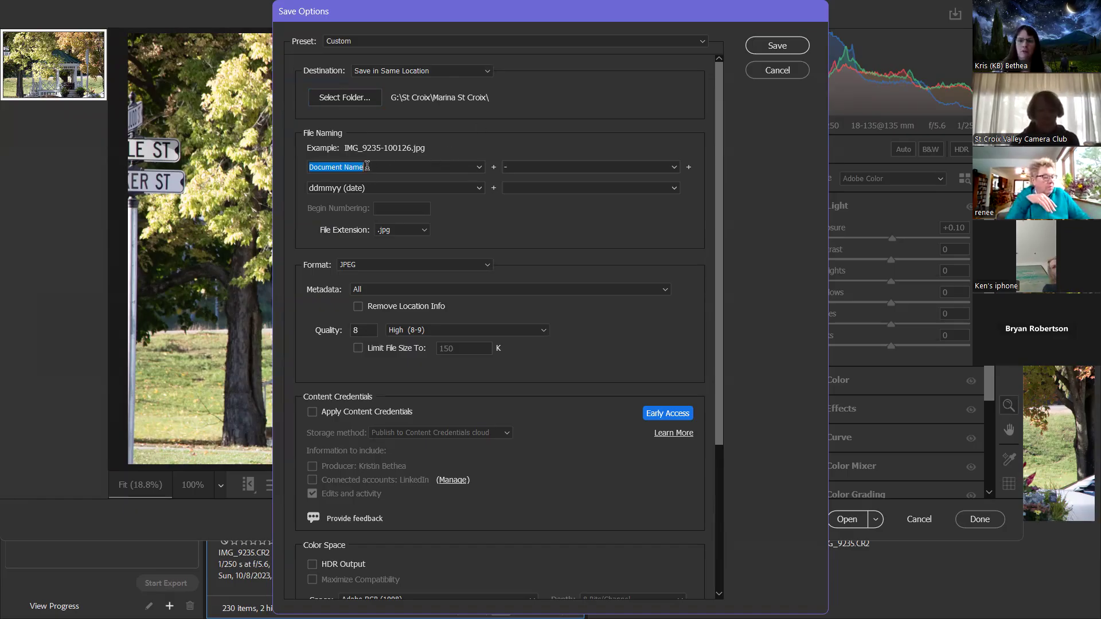
{"action": "left_click", "coordinate": [542, 167]}
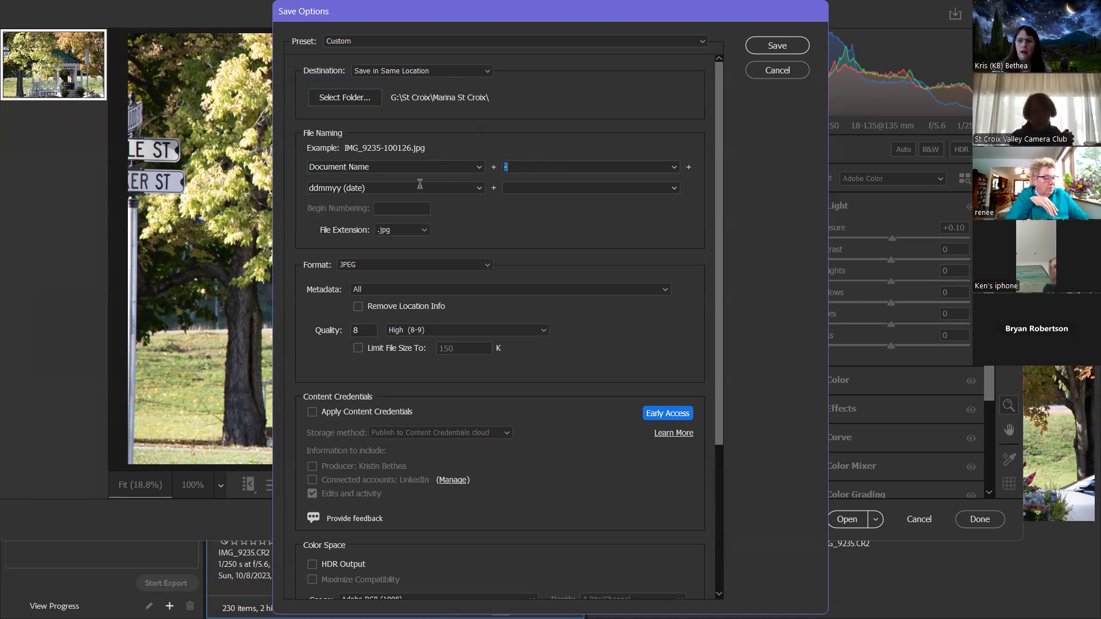
{"action": "left_click", "coordinate": [364, 185]}
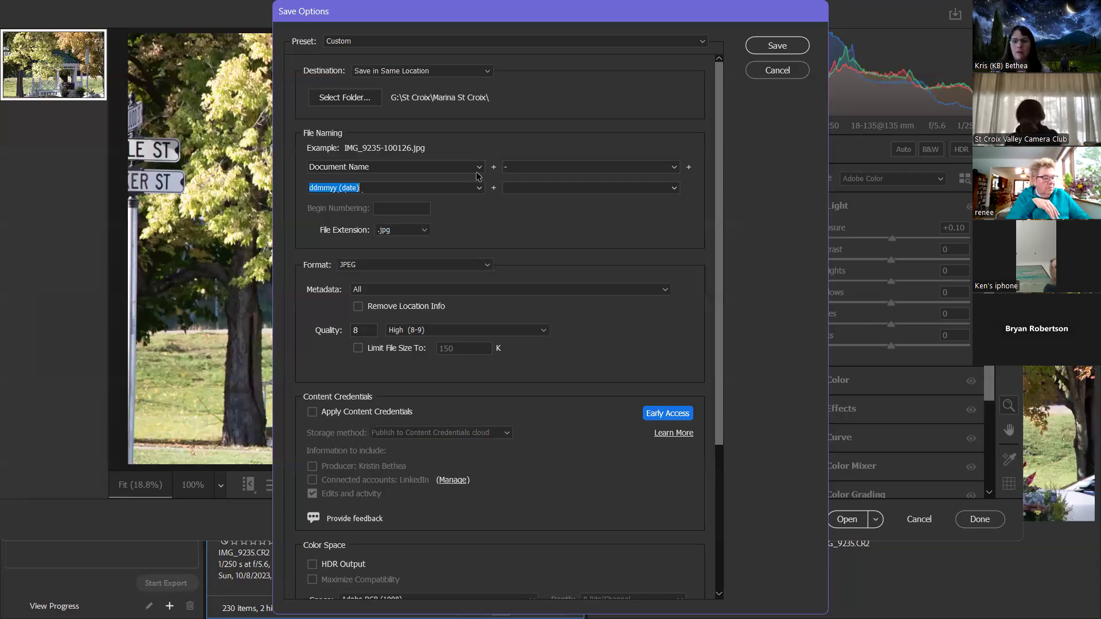
{"action": "left_click", "coordinate": [413, 233]}
{"action": "left_click", "coordinate": [501, 235]}
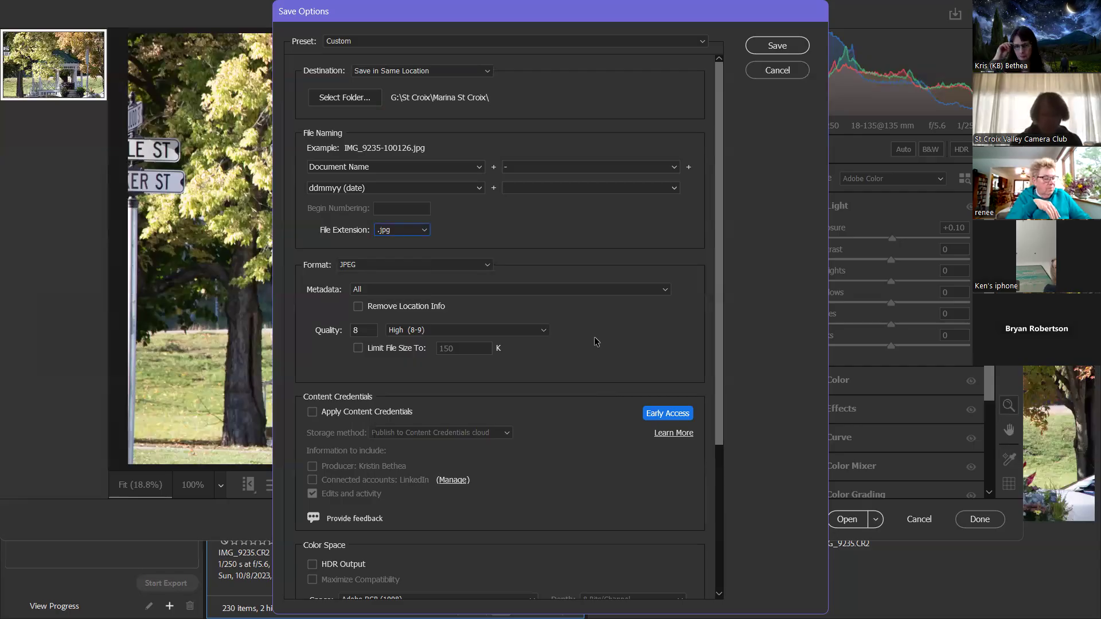
Set the JPEG quality to Medium (5-7)
{"action": "left_click", "coordinate": [393, 331]}
{"action": "left_click", "coordinate": [476, 352]}
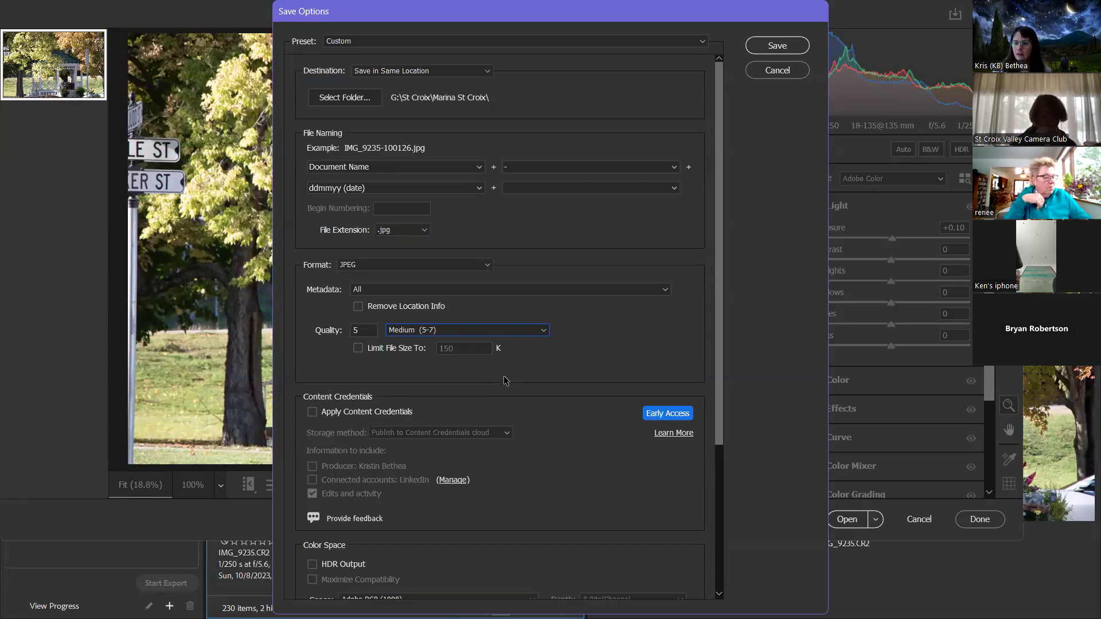
Set the output color space to sRGB IEC61966-2.1
{"action": "scroll", "coordinate": [517, 442], "scroll_direction": "down", "scroll_amount": 3}
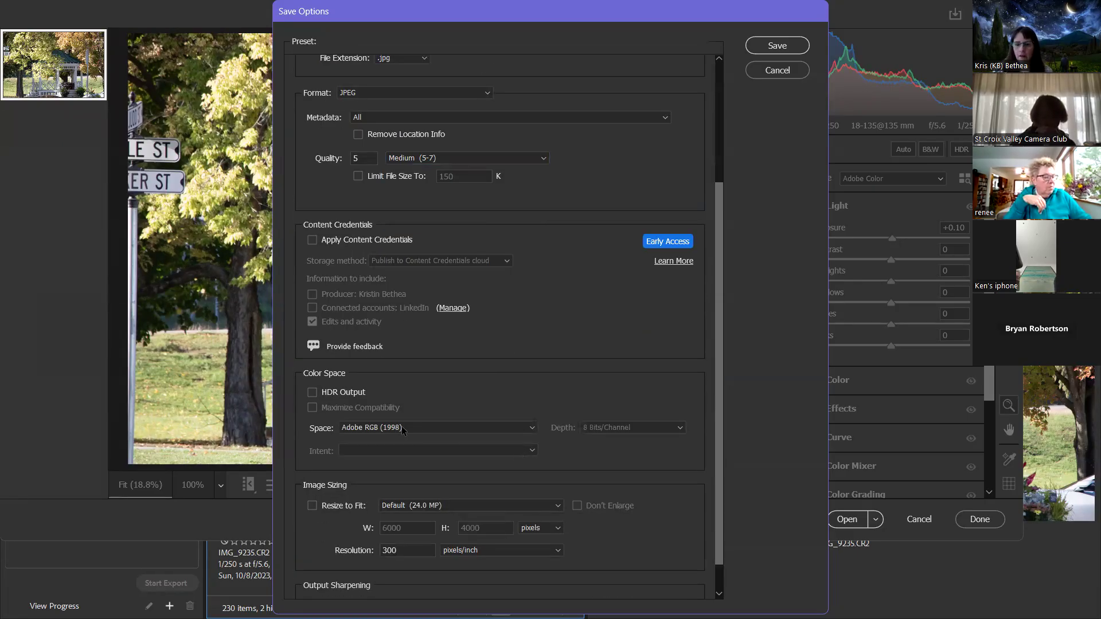
{"action": "left_click", "coordinate": [403, 430]}
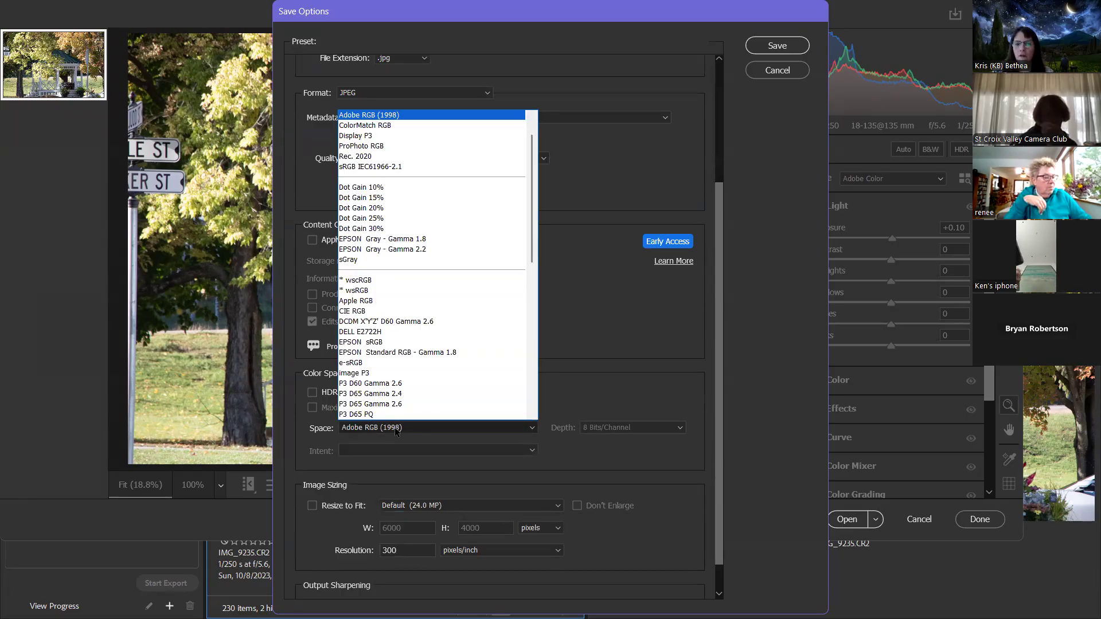
{"action": "scroll", "coordinate": [415, 364], "scroll_direction": "down", "scroll_amount": 3}
{"action": "scroll", "coordinate": [417, 369], "scroll_direction": "down", "scroll_amount": 8}
{"action": "scroll", "coordinate": [420, 369], "scroll_direction": "up", "scroll_amount": 12}
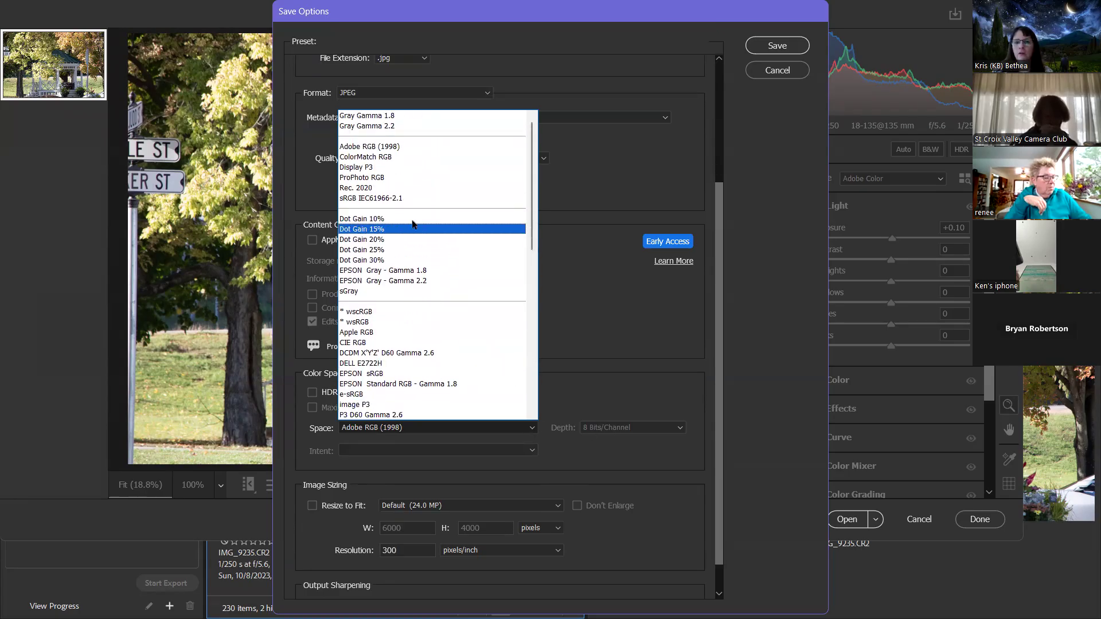
{"action": "left_click", "coordinate": [362, 198]}
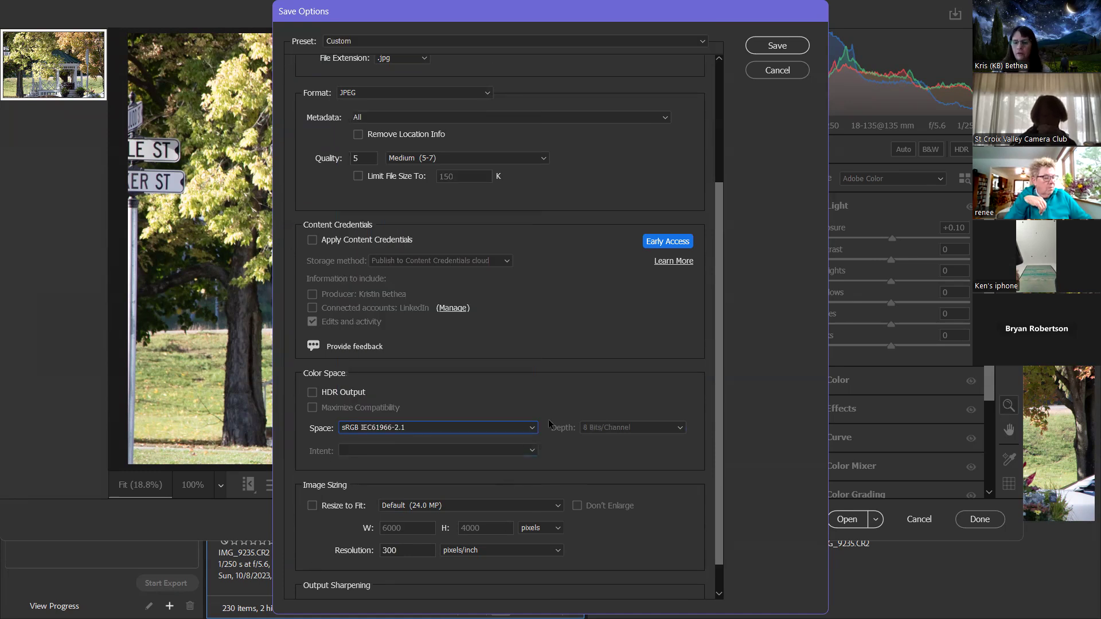
Switch the output color space back to Adobe RGB (1998)
{"action": "left_click", "coordinate": [524, 428]}
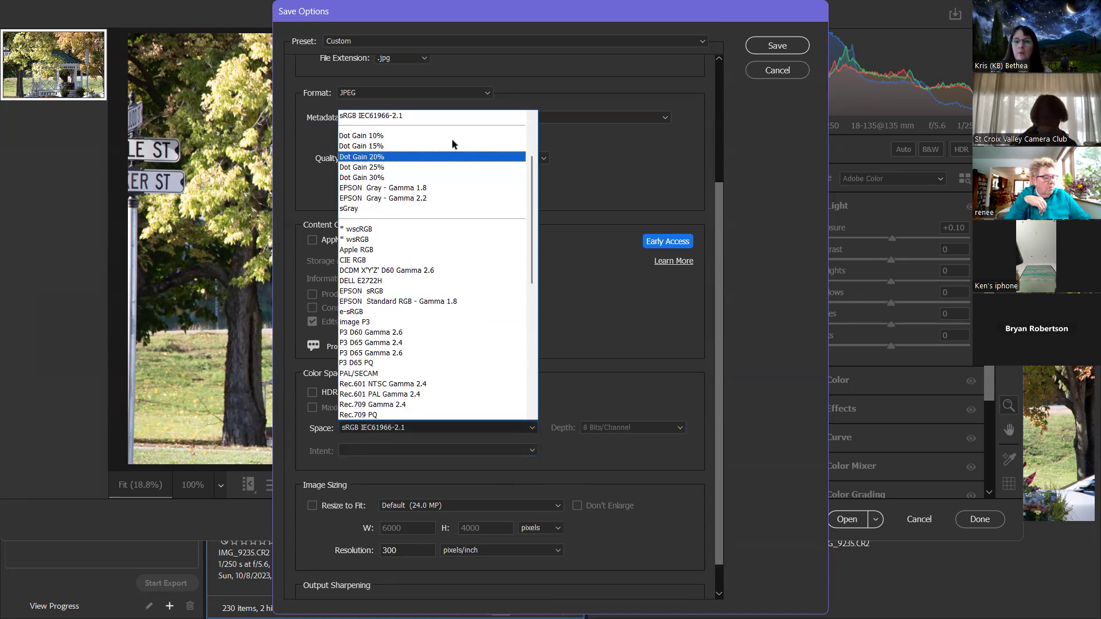
{"action": "scroll", "coordinate": [428, 144], "scroll_direction": "up", "scroll_amount": 3}
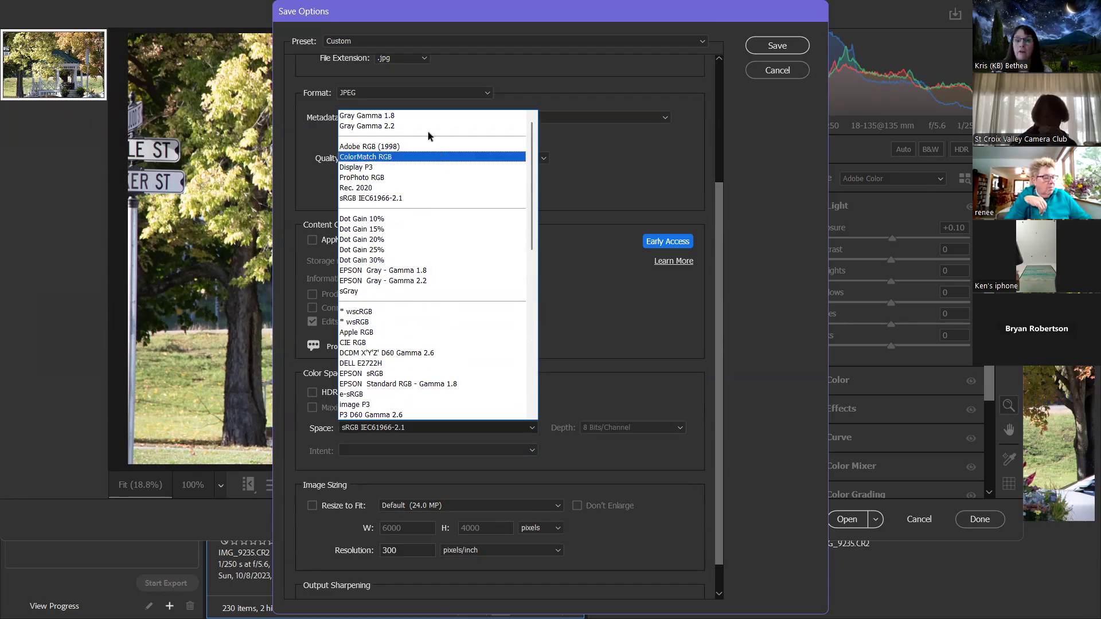
{"action": "left_click", "coordinate": [416, 147]}
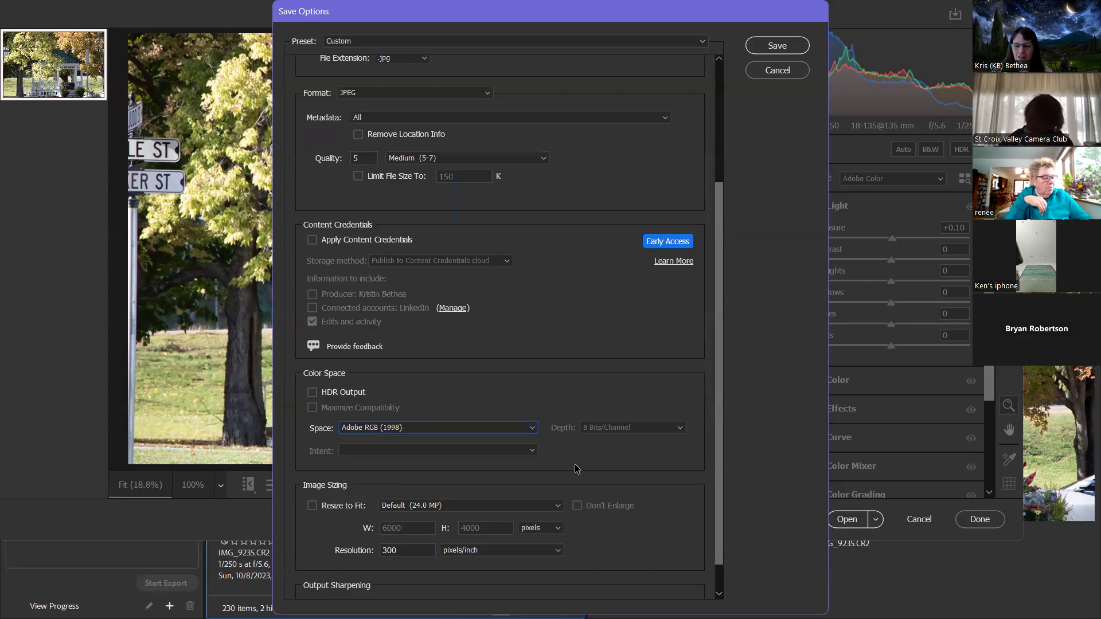
Enable Resize to Fit by Width & Height and check the pixel and resolution unit choices
{"action": "left_click", "coordinate": [313, 506]}
{"action": "scroll", "coordinate": [504, 542], "scroll_direction": "down", "scroll_amount": 1}
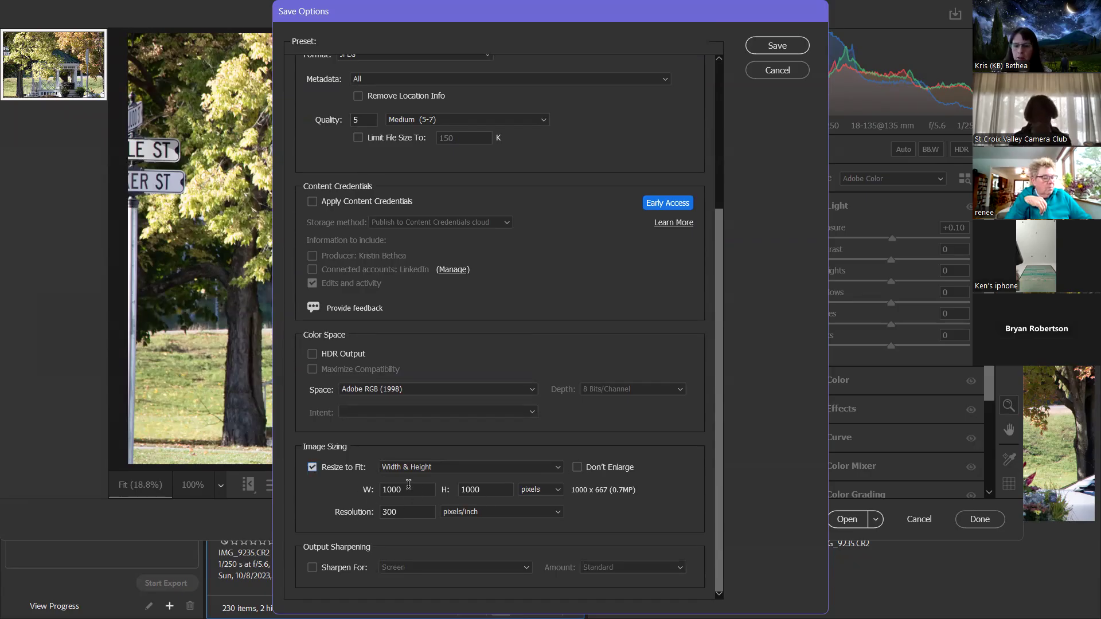
{"action": "left_click", "coordinate": [552, 492]}
{"action": "left_click", "coordinate": [553, 492]}
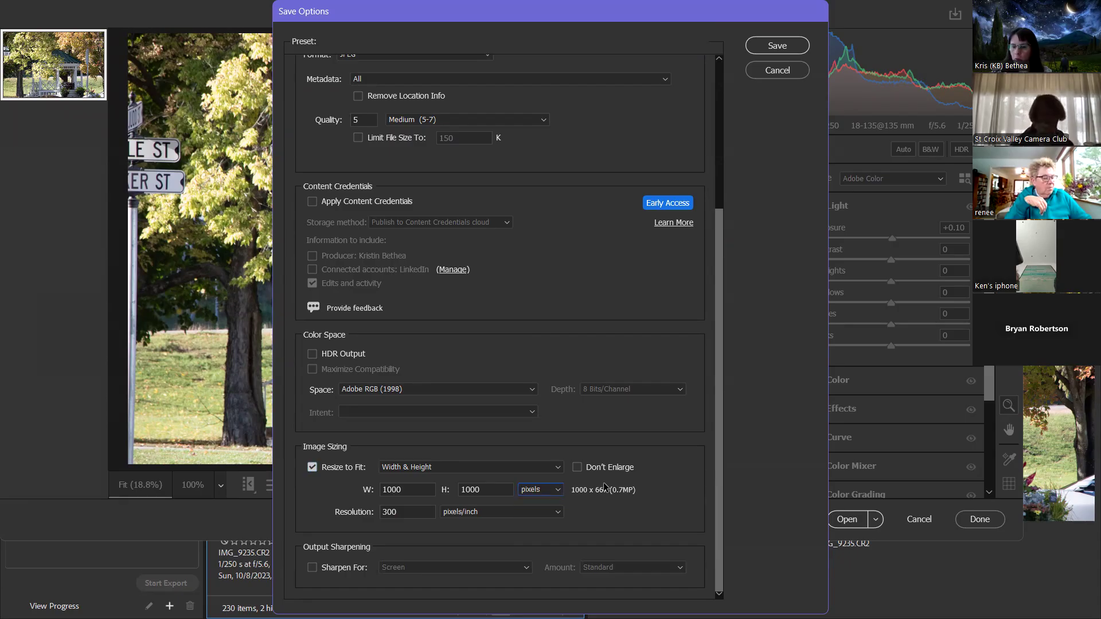
{"action": "double_click", "coordinate": [411, 488]}
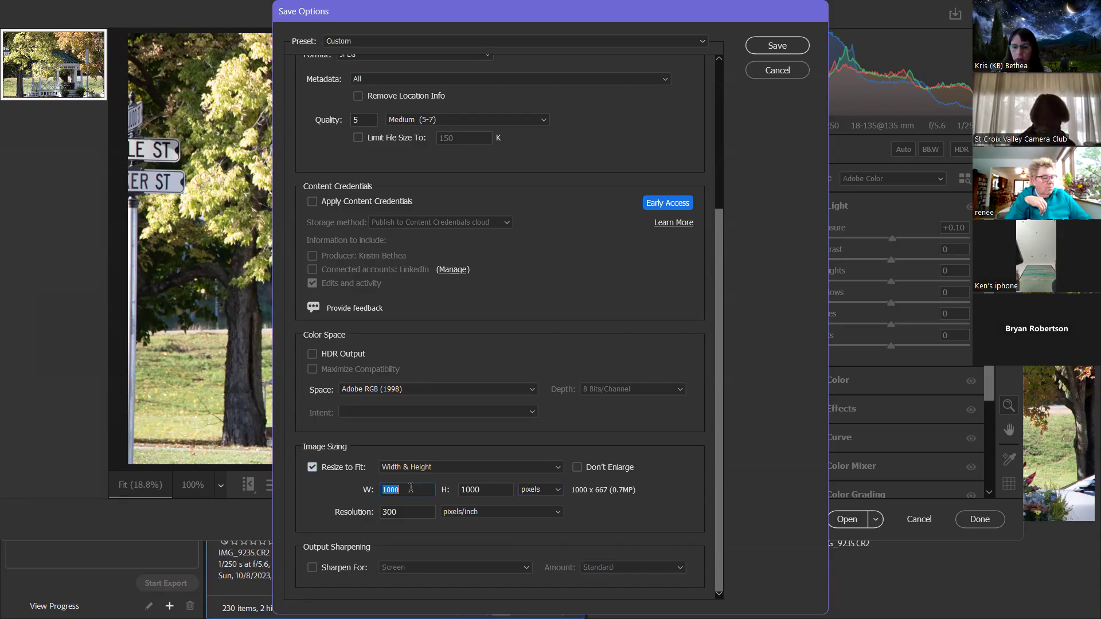
{"action": "left_click", "coordinate": [463, 512]}
{"action": "left_click", "coordinate": [463, 512]}
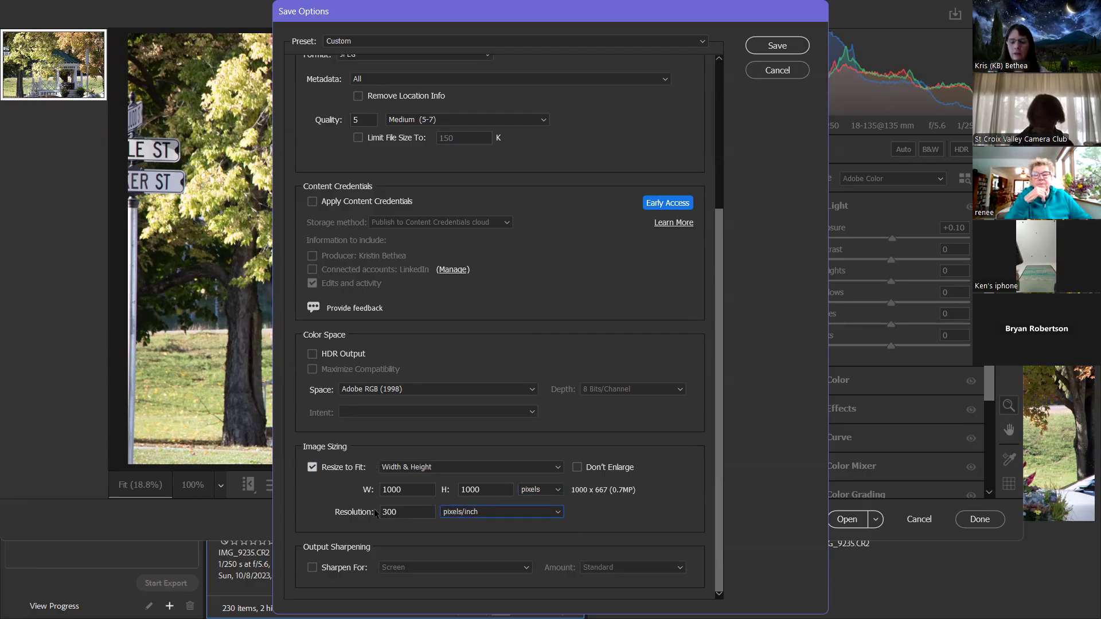
Turn on the JPEG file size limit and turn it off again
{"action": "left_click", "coordinate": [359, 138]}
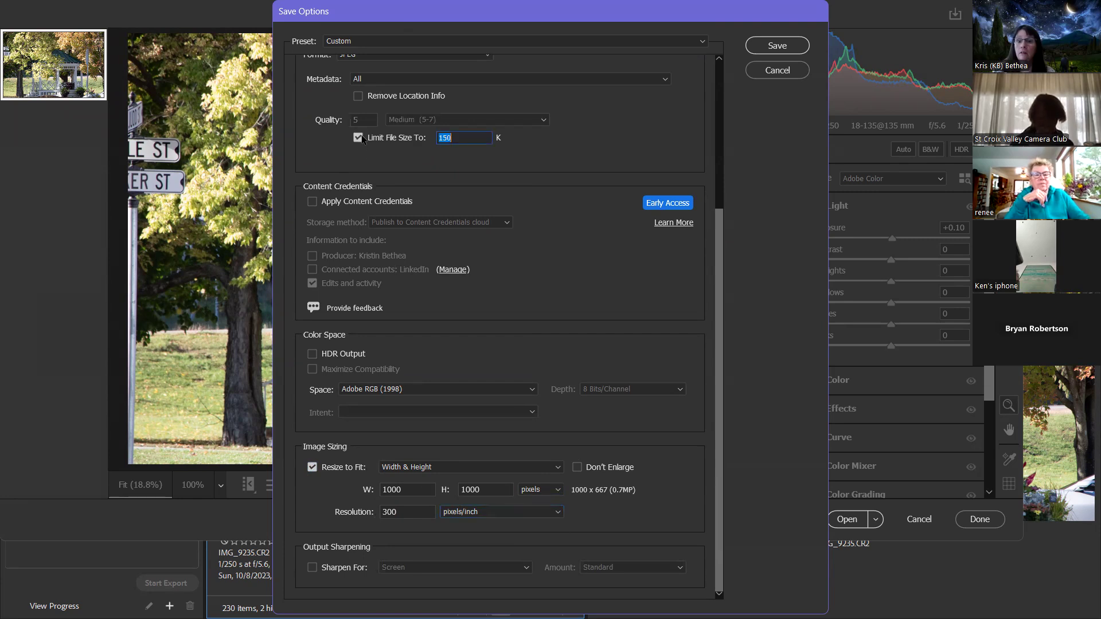
{"action": "left_click", "coordinate": [358, 137]}
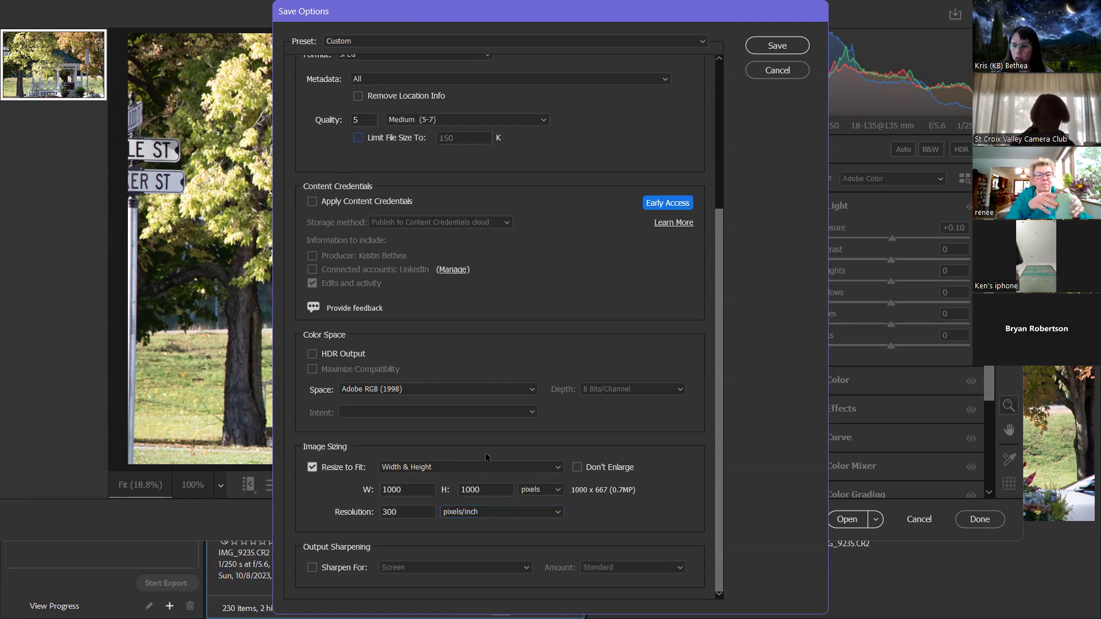
Set the resize width to 1920 pixels
{"action": "left_click", "coordinate": [437, 464]}
{"action": "left_click", "coordinate": [437, 464]}
{"action": "left_click_drag", "start_coordinate": [406, 491], "coordinate": [379, 488]}
{"action": "type", "text": "1920"}
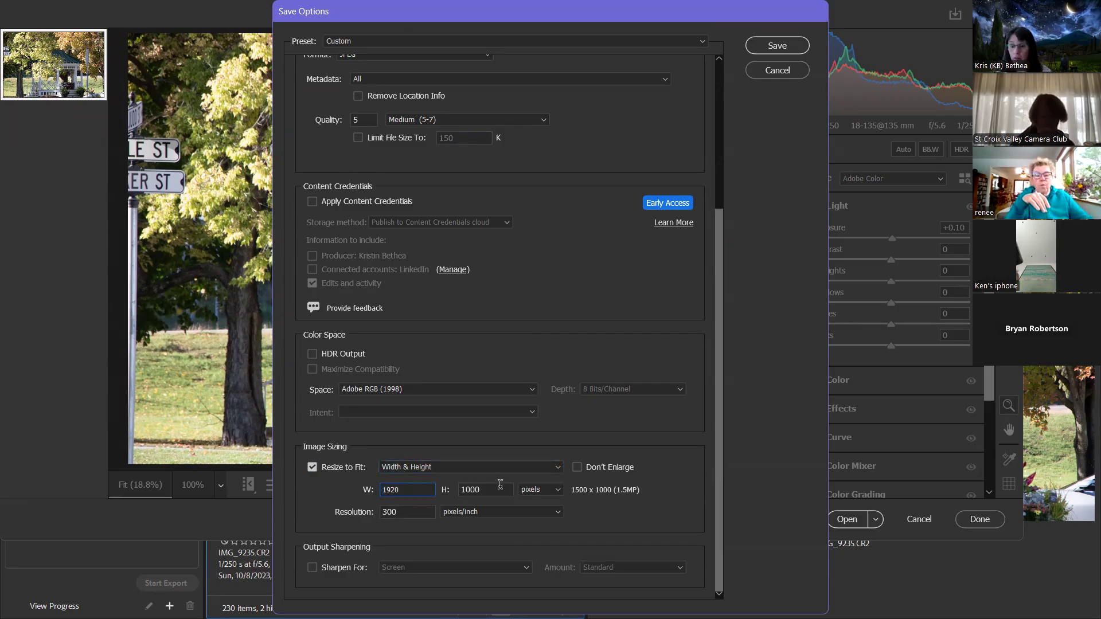
Try to leave the resize height blank so that only the width limits the image
{"action": "left_click_drag", "start_coordinate": [497, 490], "coordinate": [452, 491]}
{"action": "key", "text": "BackSpace"}
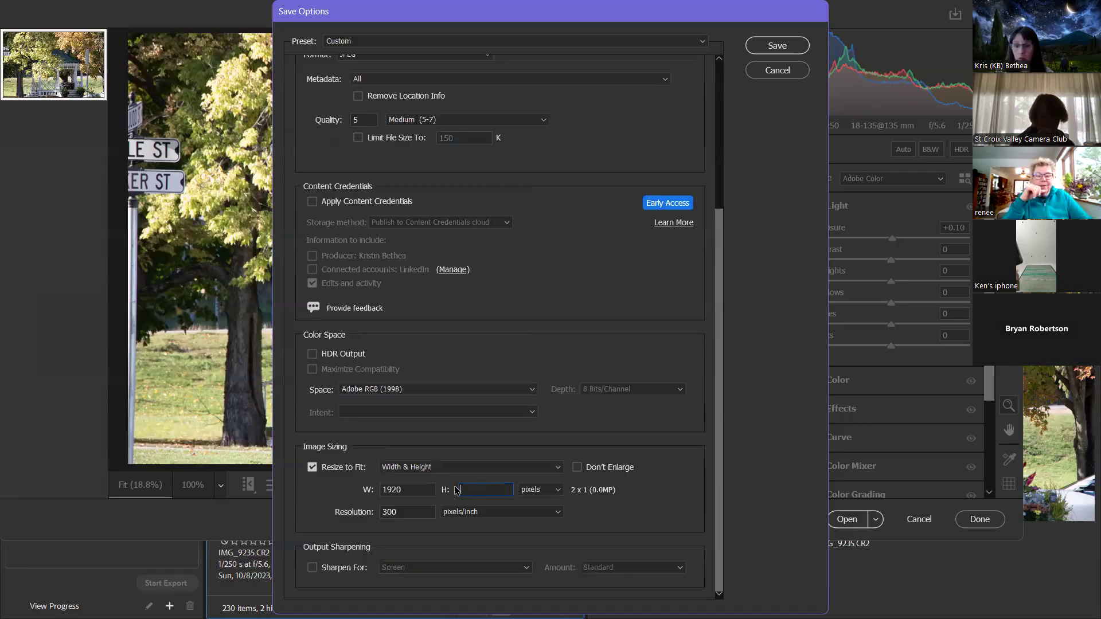
{"action": "left_click", "coordinate": [454, 462]}
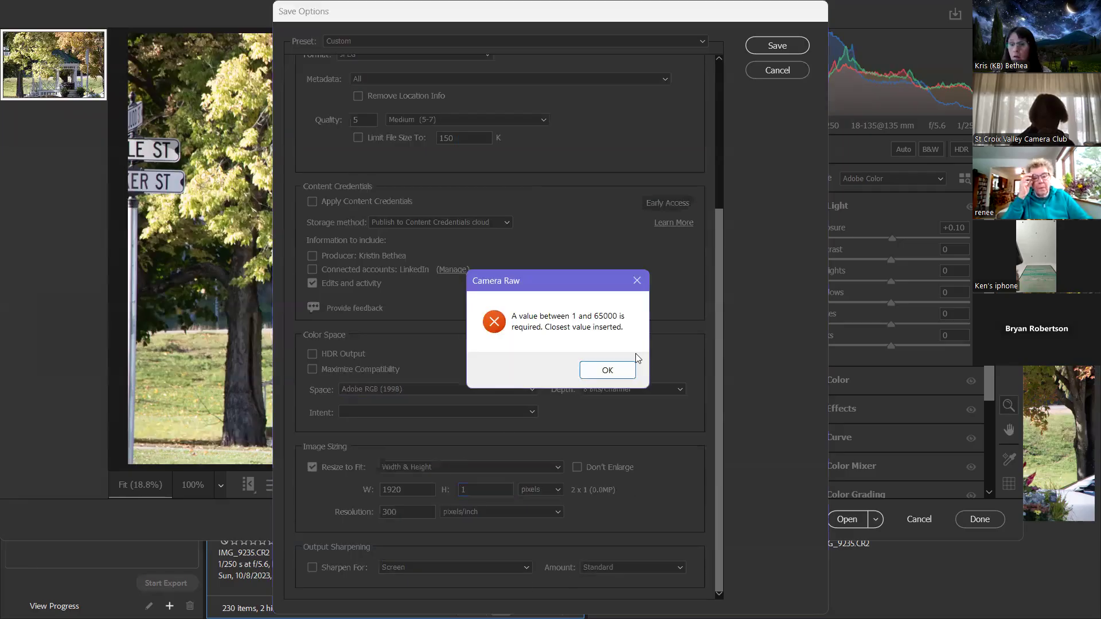
{"action": "left_click", "coordinate": [609, 370]}
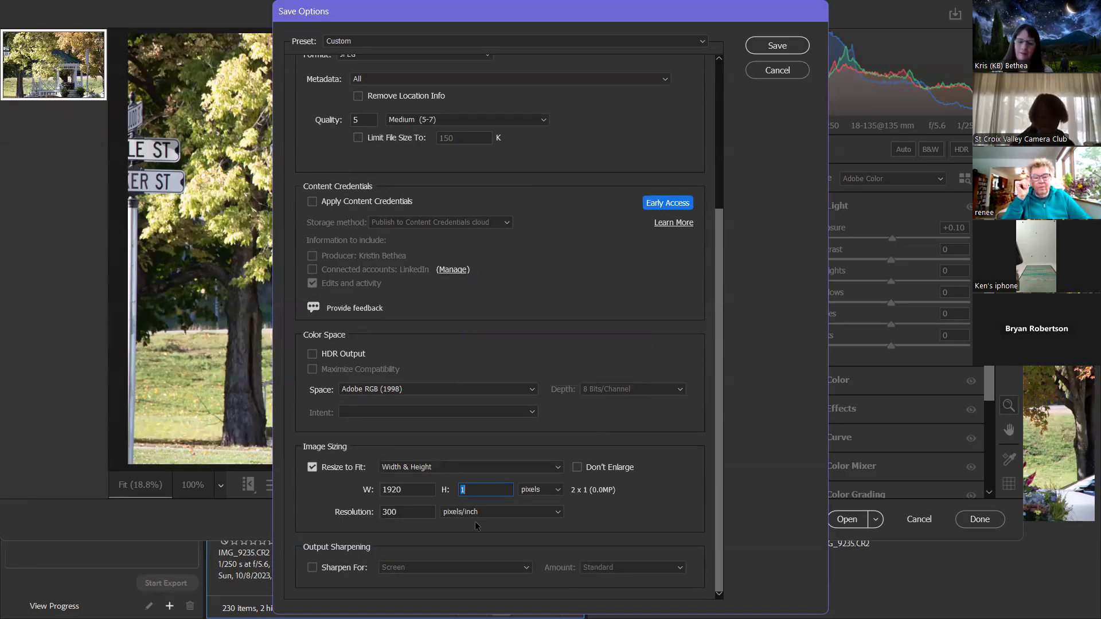
{"action": "scroll", "coordinate": [631, 367], "scroll_direction": "up", "scroll_amount": 4}
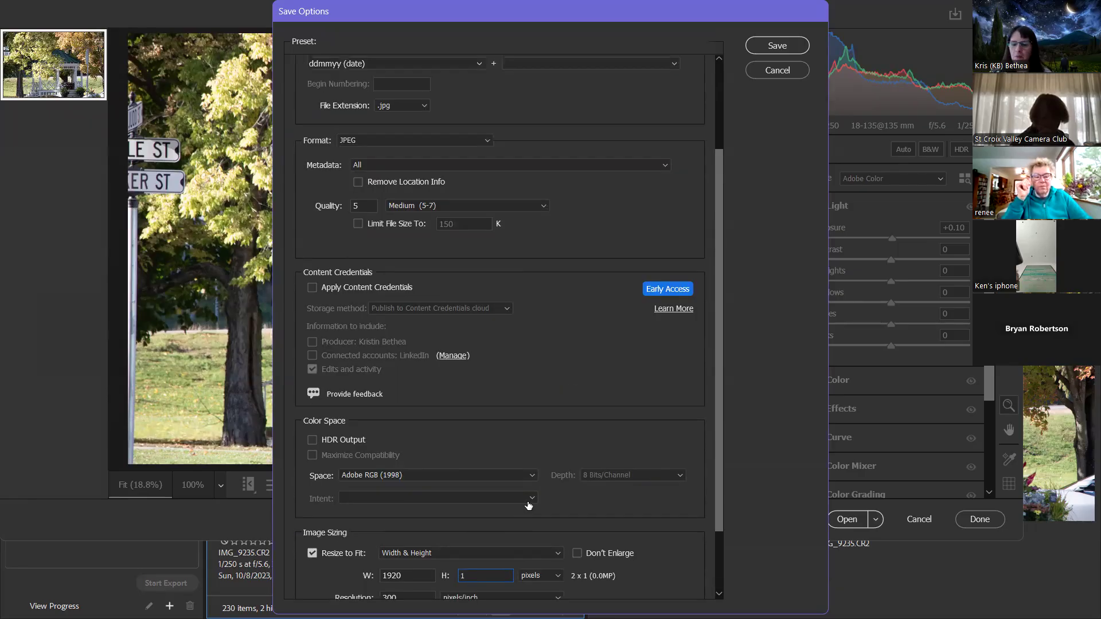
{"action": "scroll", "coordinate": [574, 434], "scroll_direction": "down", "scroll_amount": 4}
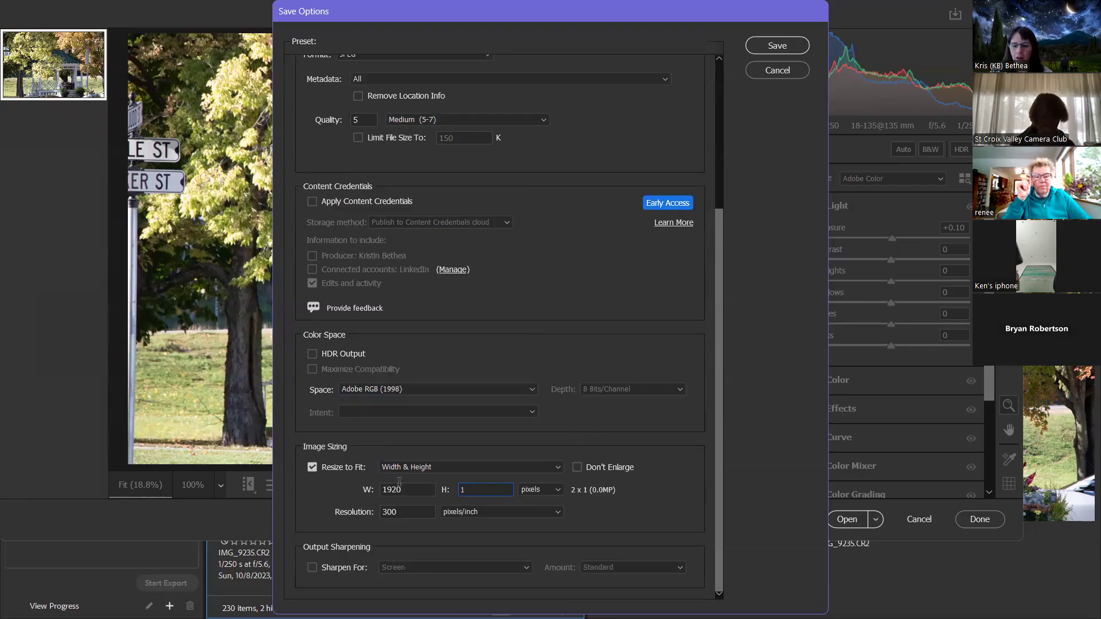
Turn Resize to Fit off and on again, and select the resize width value
{"action": "left_click", "coordinate": [312, 468]}
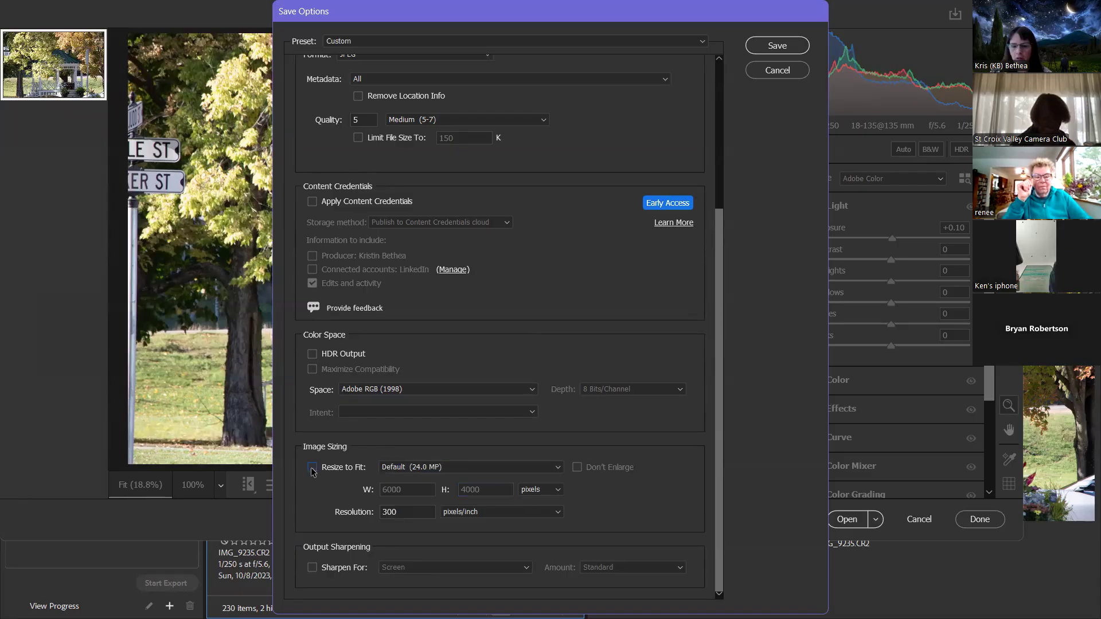
{"action": "left_click", "coordinate": [438, 472]}
{"action": "left_click", "coordinate": [414, 481]}
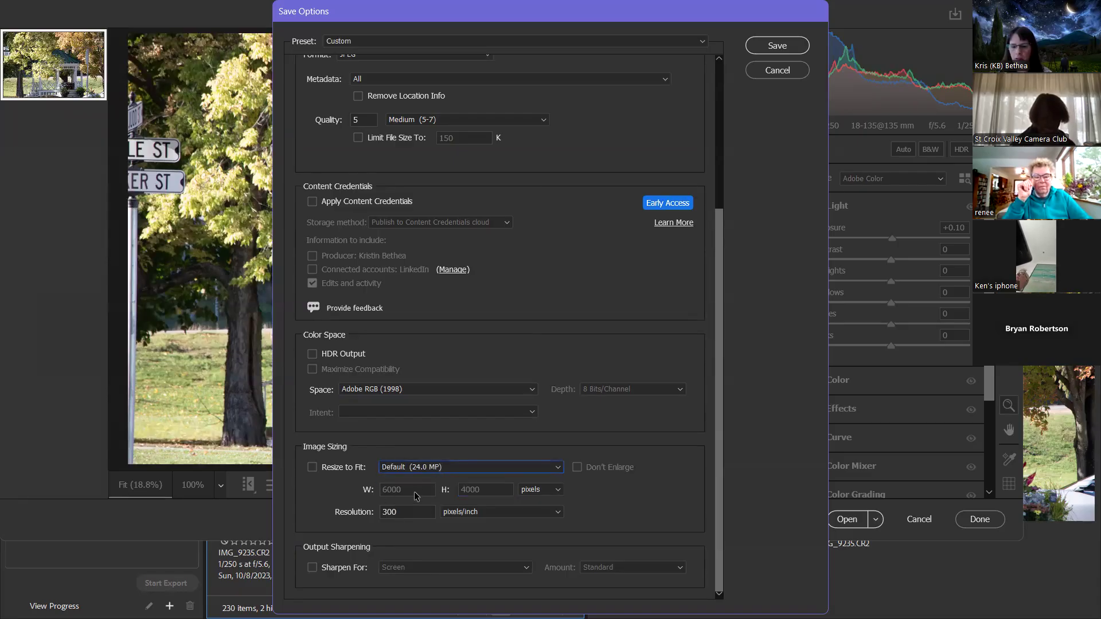
{"action": "left_click", "coordinate": [313, 467]}
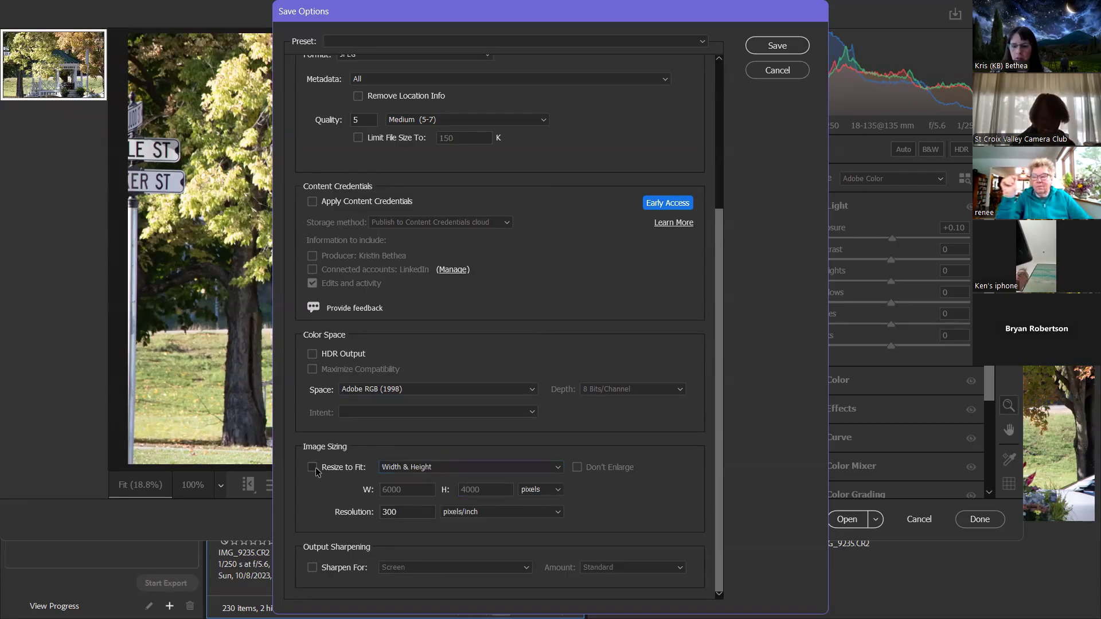
{"action": "left_click", "coordinate": [407, 492]}
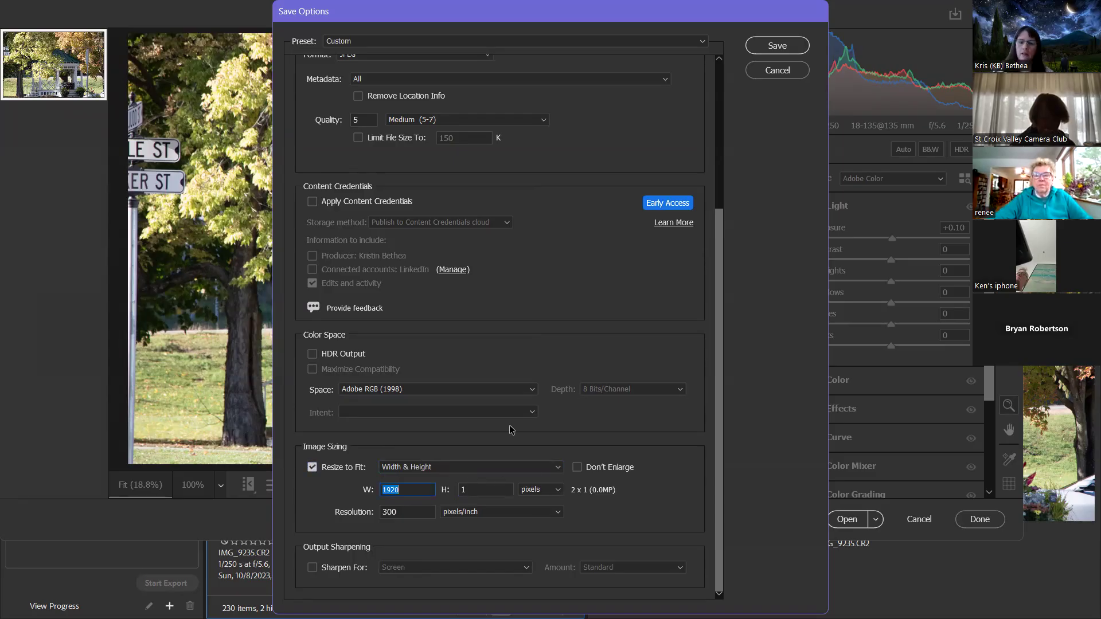
Change the Resize to Fit method to Long Side
{"action": "scroll", "coordinate": [553, 264], "scroll_direction": "up", "scroll_amount": 3}
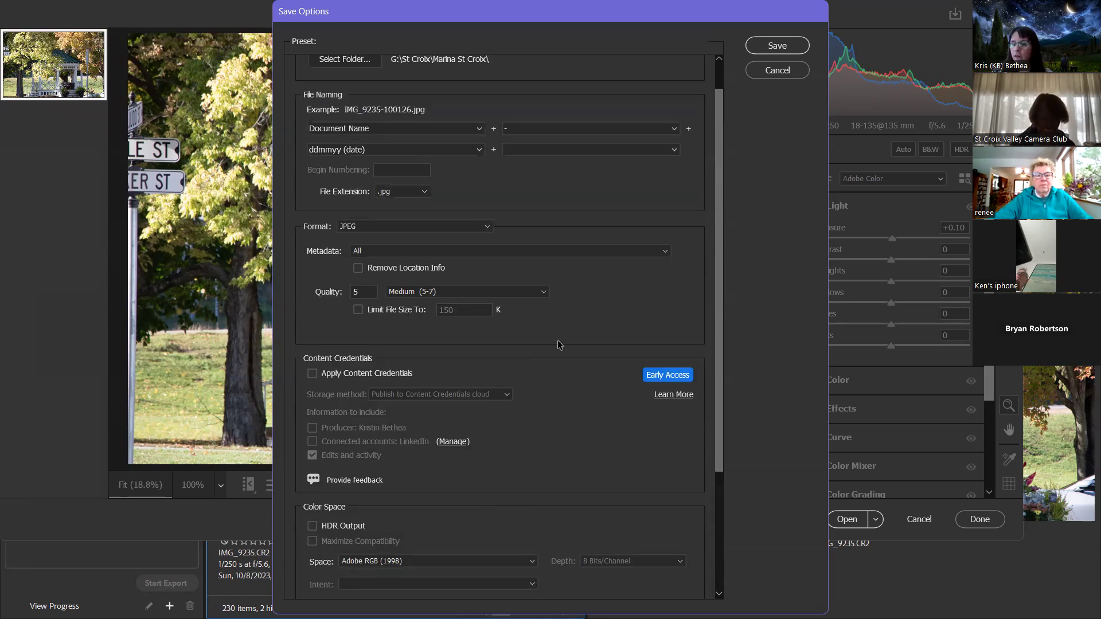
{"action": "scroll", "coordinate": [568, 362], "scroll_direction": "up", "scroll_amount": 1}
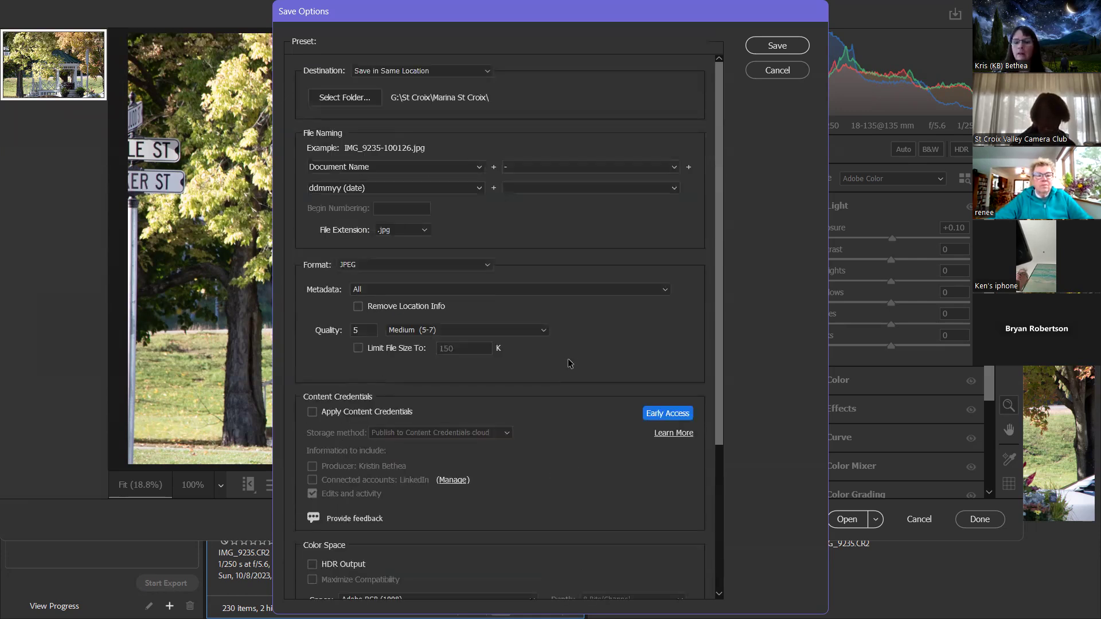
{"action": "scroll", "coordinate": [567, 362], "scroll_direction": "down", "scroll_amount": 4}
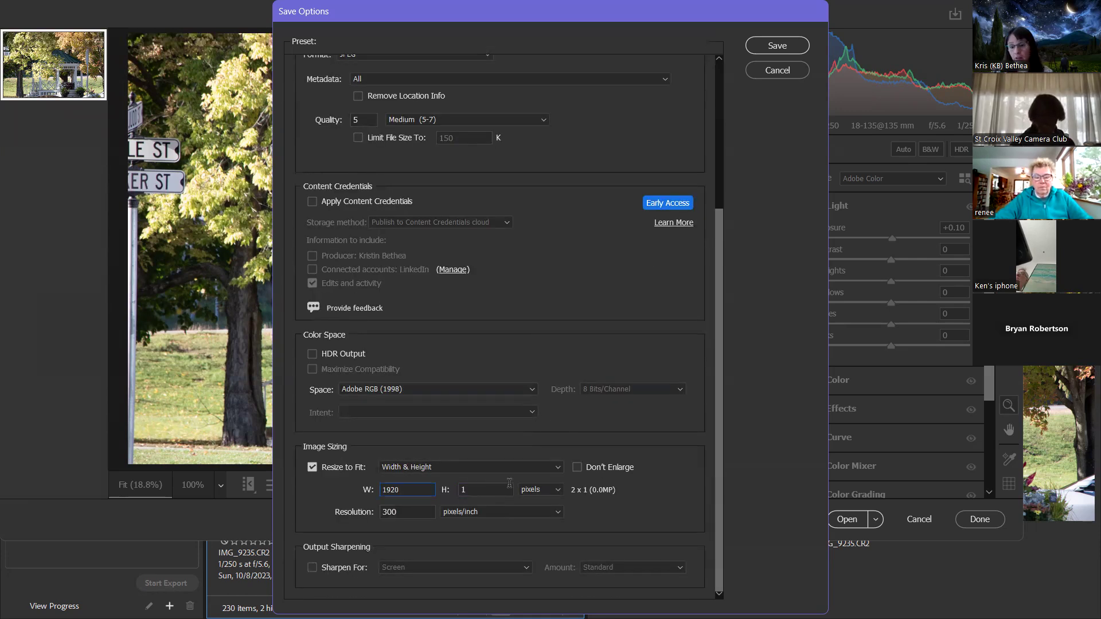
{"action": "left_click", "coordinate": [542, 468]}
{"action": "left_click", "coordinate": [543, 469]}
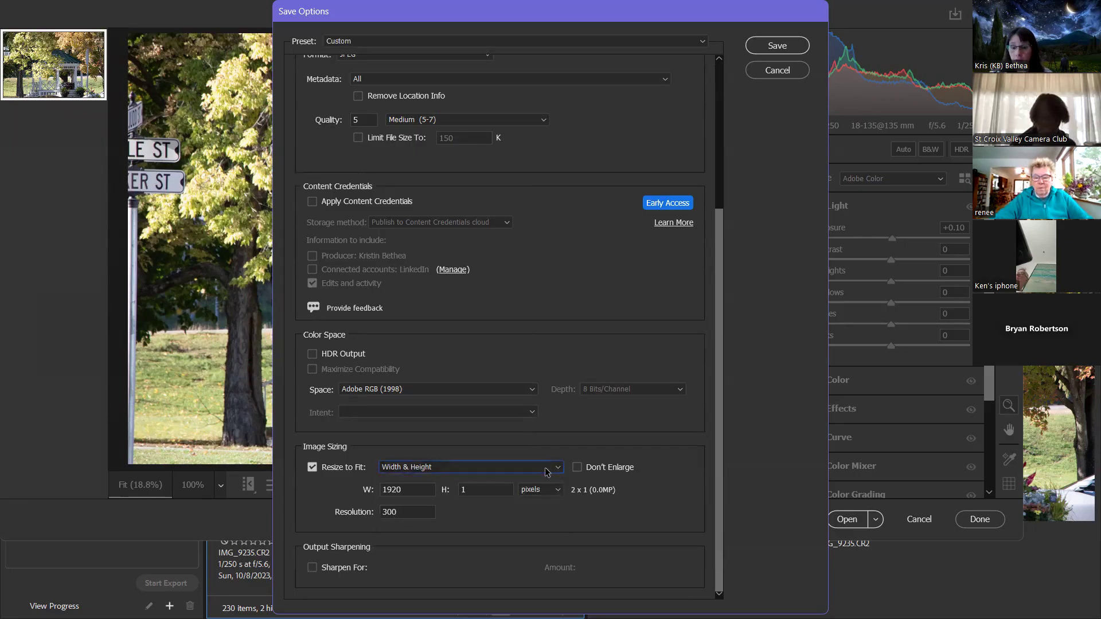
{"action": "left_click", "coordinate": [543, 469]}
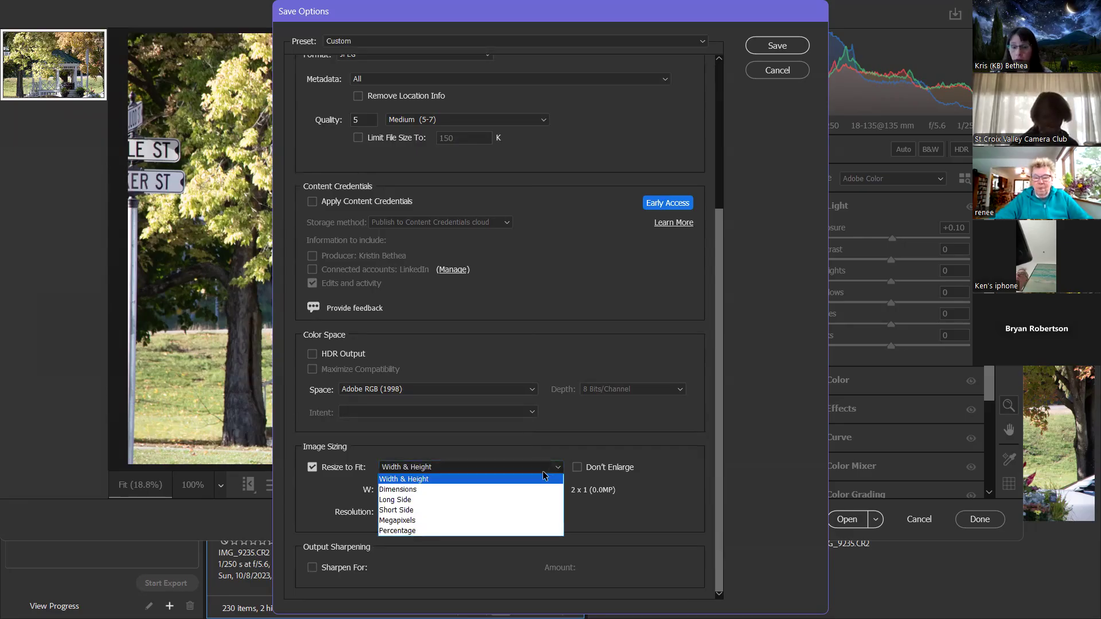
{"action": "left_click", "coordinate": [485, 501]}
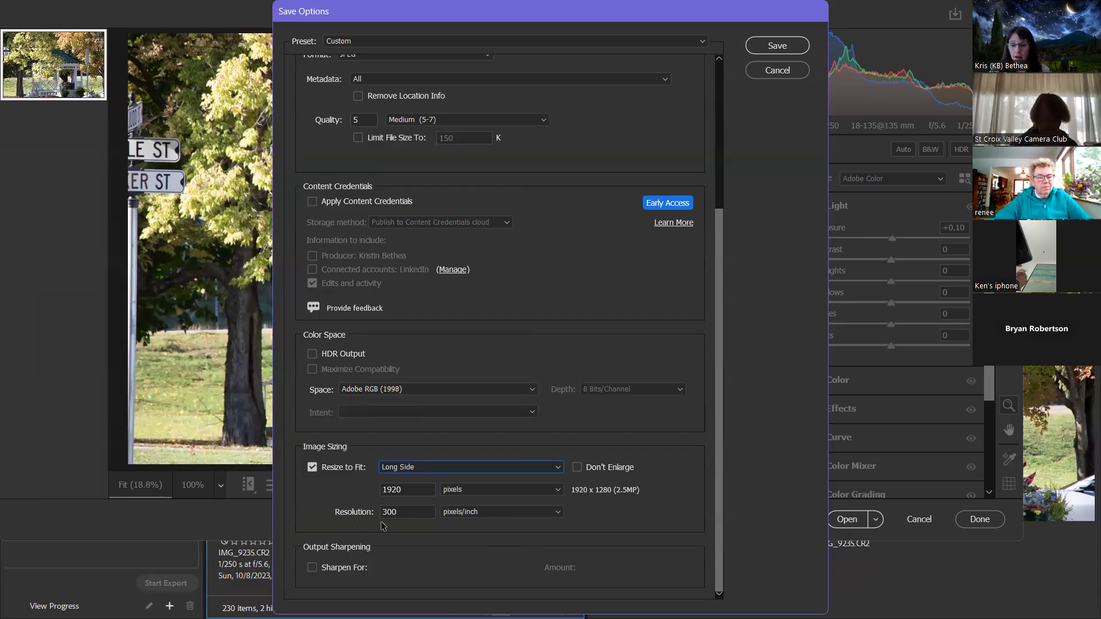
Review the resolution and destination folder in the save options, and save the JPEG
{"action": "double_click", "coordinate": [410, 512]}
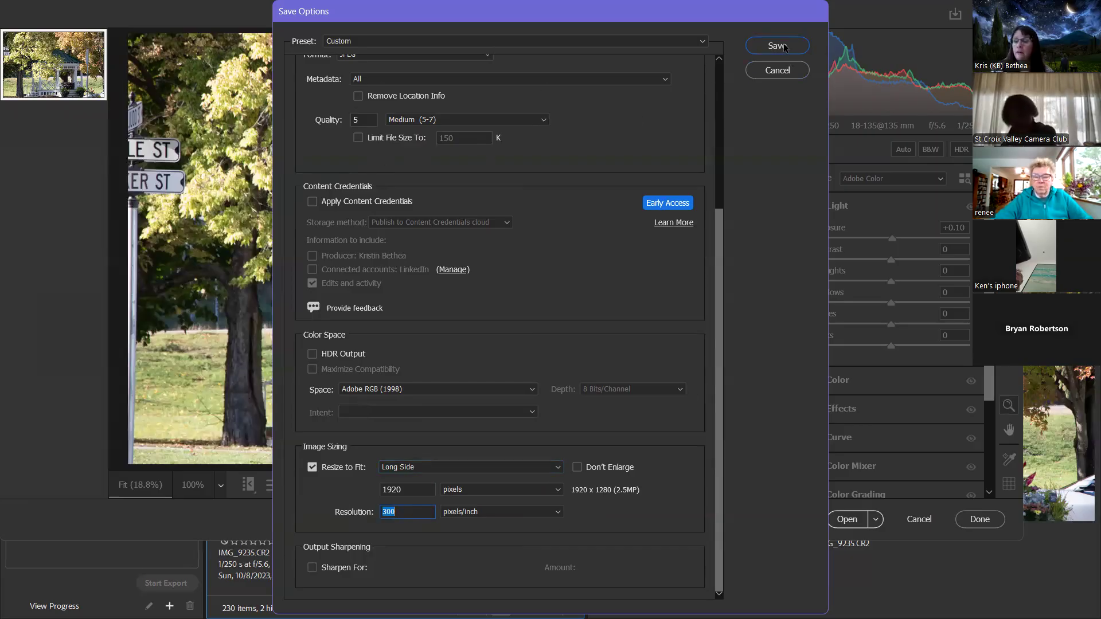
{"action": "scroll", "coordinate": [634, 136], "scroll_direction": "up", "scroll_amount": 4}
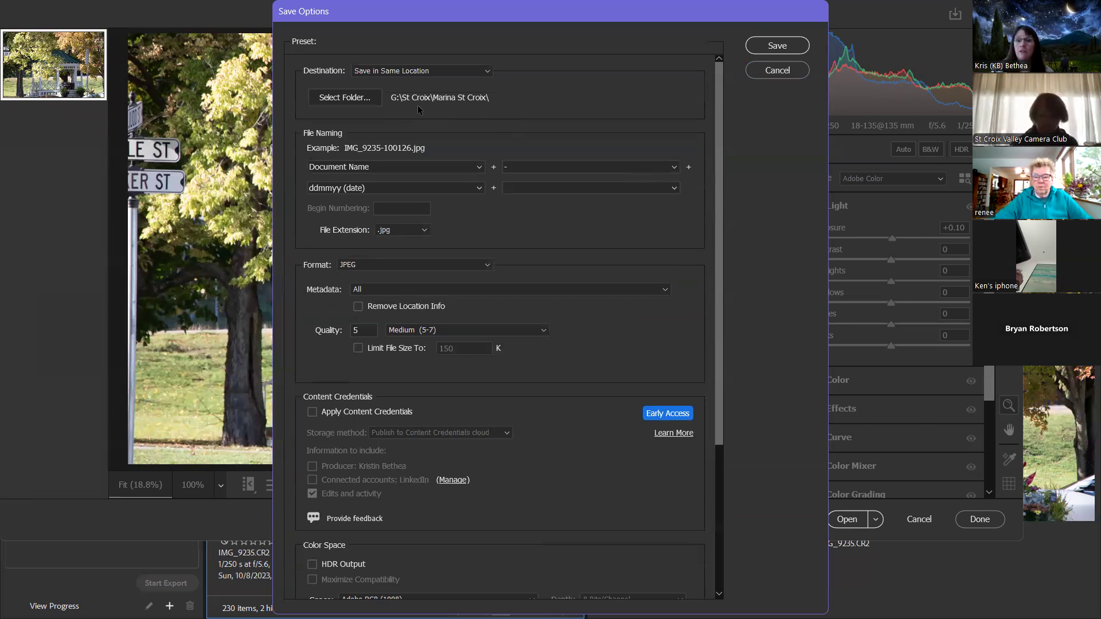
{"action": "left_click", "coordinate": [771, 49]}
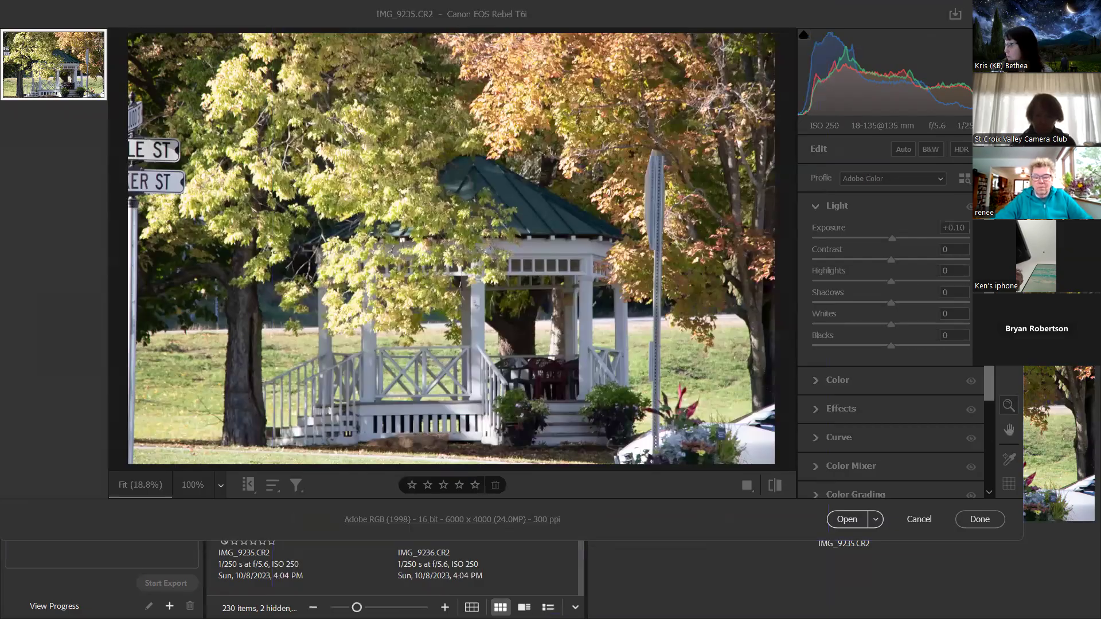
Switch to File Explorer and open the Marina St Croix folder inside St Croix on the G: drive
{"action": "key", "text": "alt+Tab"}
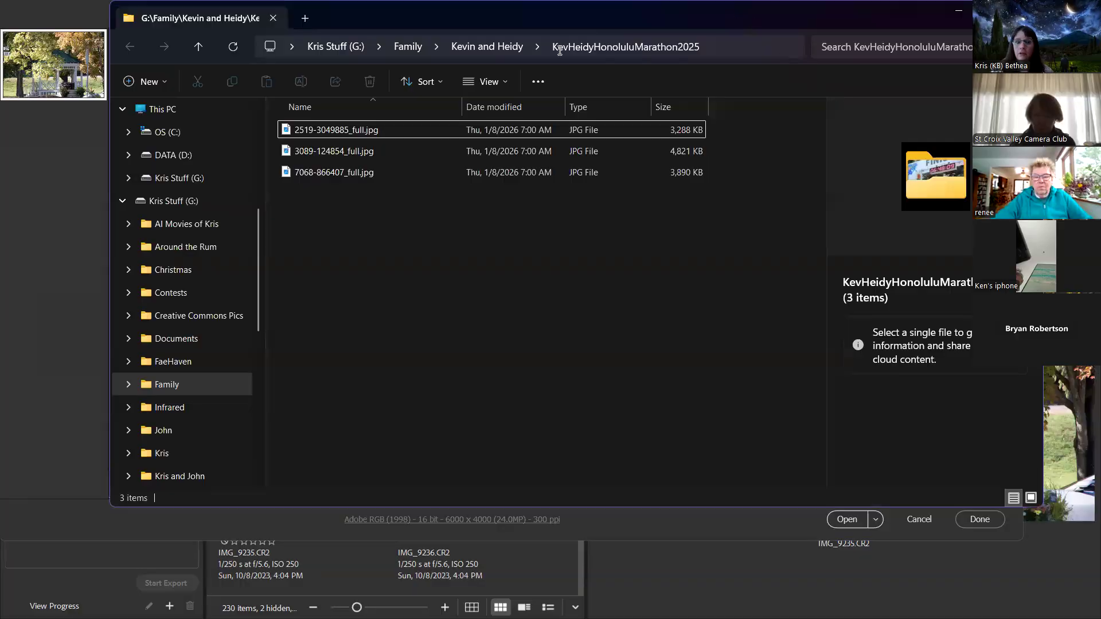
{"action": "scroll", "coordinate": [180, 393], "scroll_direction": "down", "scroll_amount": 3}
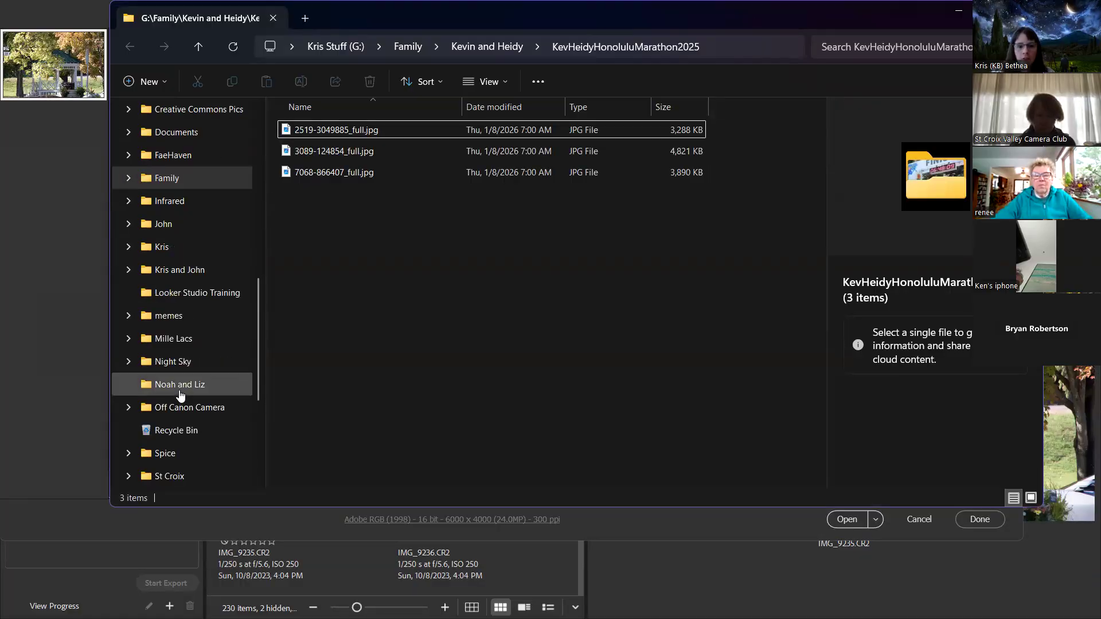
{"action": "scroll", "coordinate": [177, 298], "scroll_direction": "down", "scroll_amount": 1}
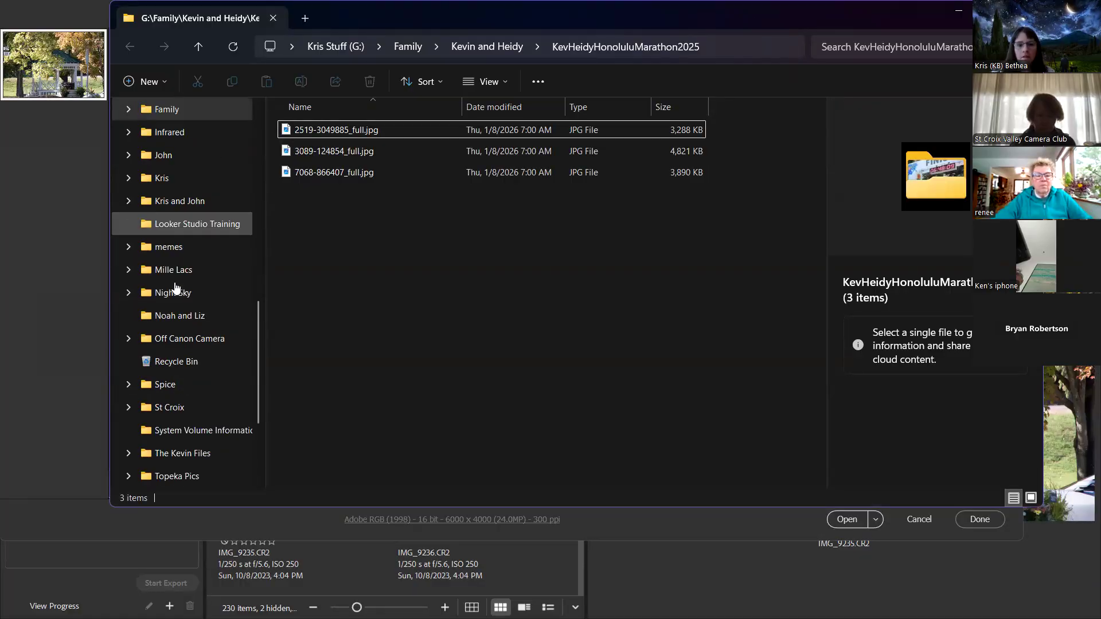
{"action": "left_click", "coordinate": [169, 408]}
{"action": "double_click", "coordinate": [323, 127]}
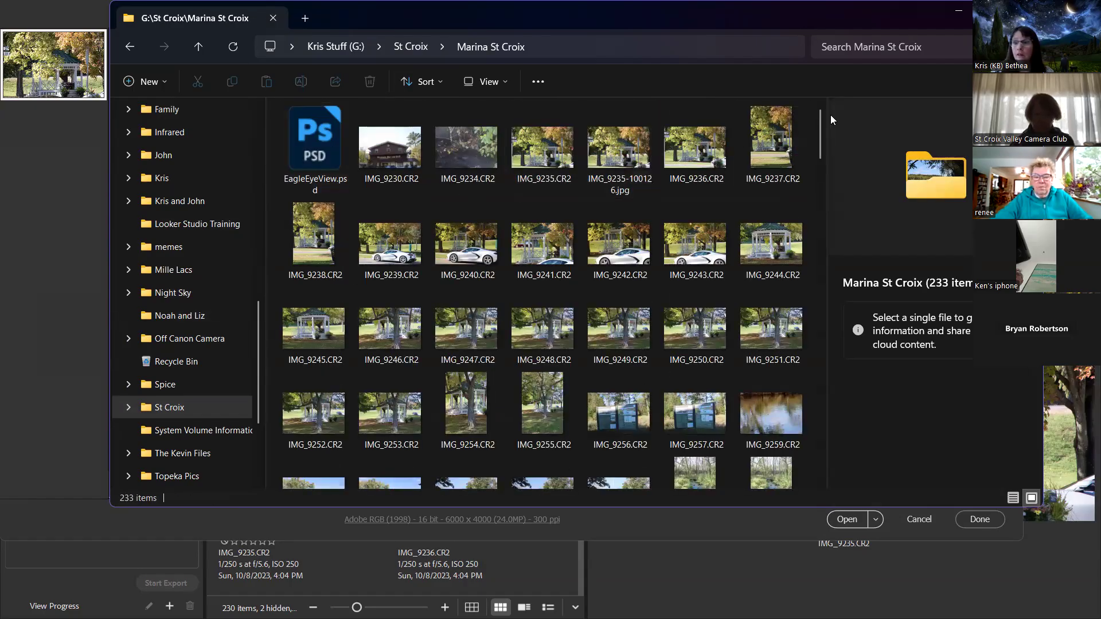
Look through the folder's files for the exported JPEG and select IMG_9235-100126.jpg
{"action": "left_click_drag", "start_coordinate": [817, 129], "coordinate": [836, 503]}
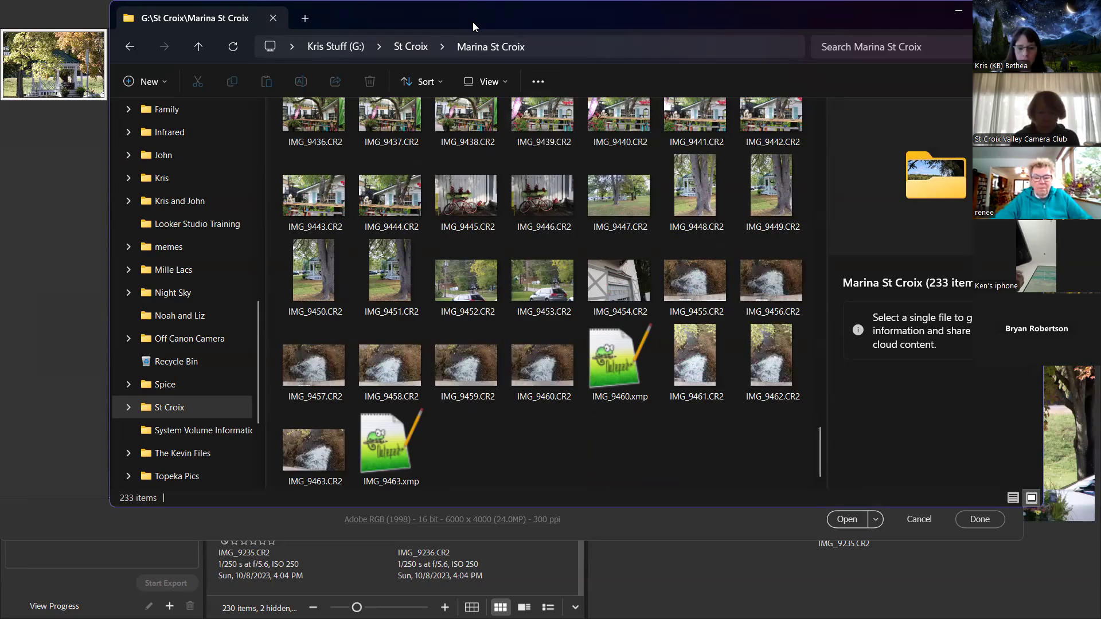
{"action": "left_click_drag", "start_coordinate": [473, 22], "coordinate": [790, 77]}
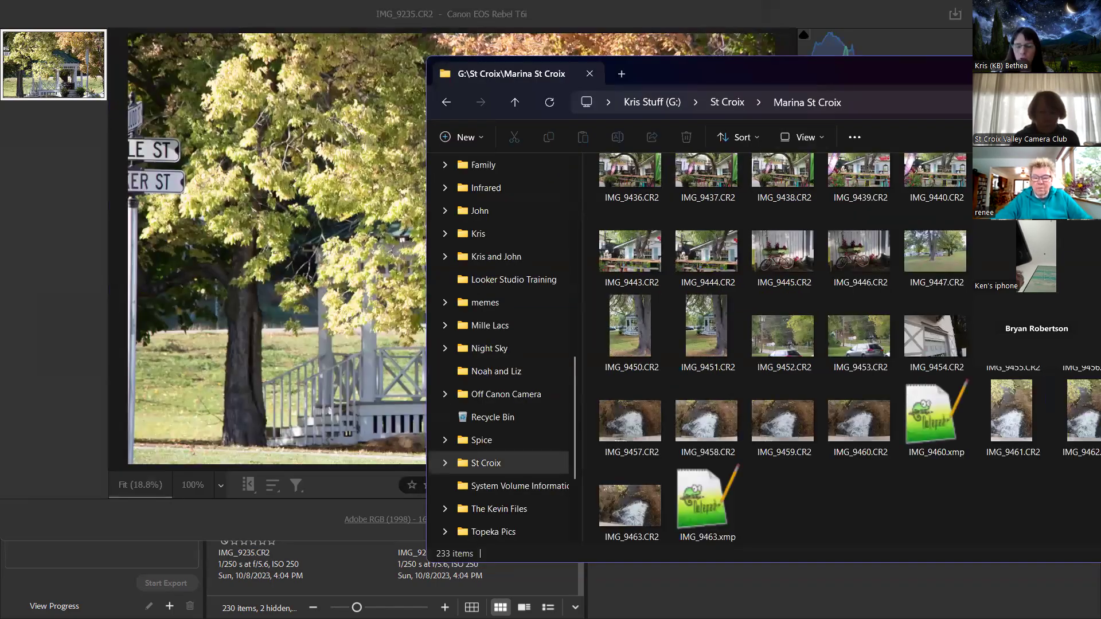
{"action": "left_click_drag", "start_coordinate": [877, 73], "coordinate": [561, 49]}
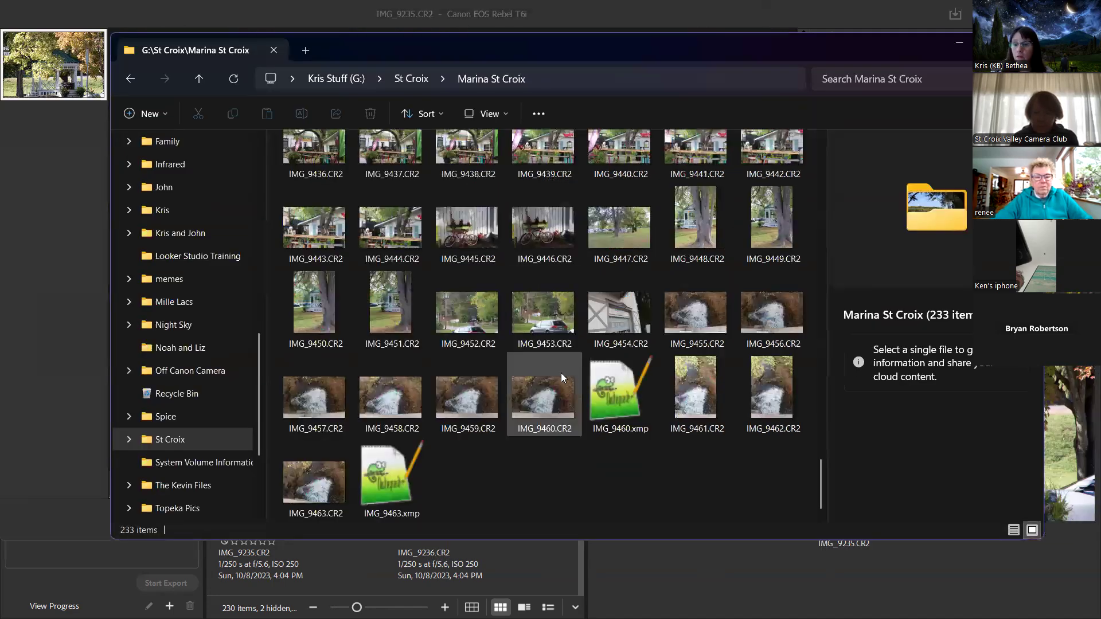
{"action": "scroll", "coordinate": [595, 306], "scroll_direction": "up", "scroll_amount": 5}
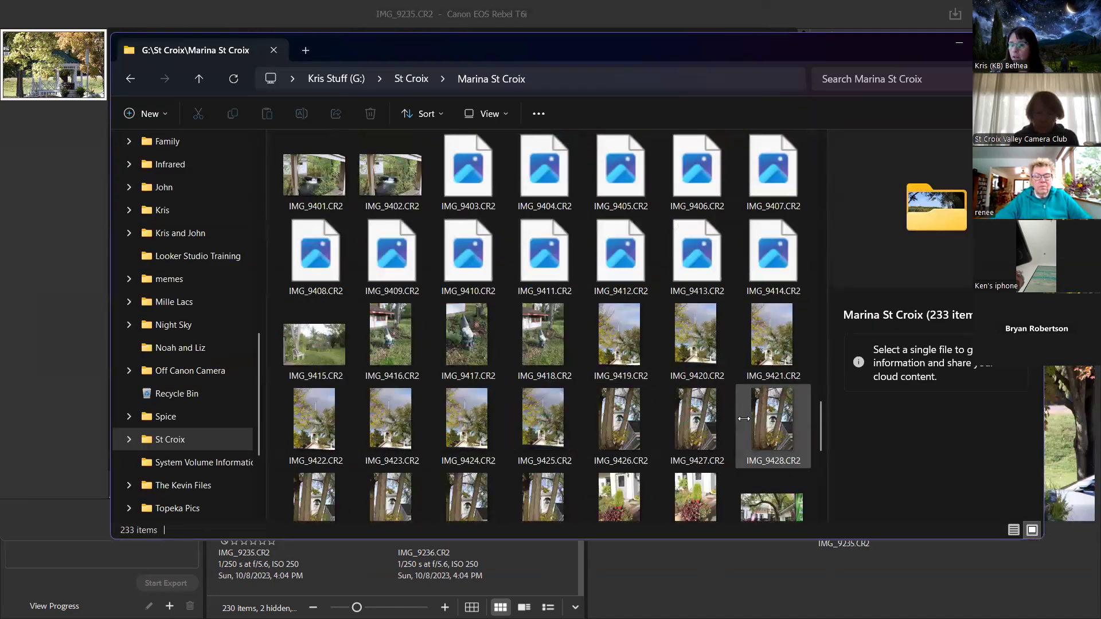
{"action": "scroll", "coordinate": [731, 481], "scroll_direction": "down", "scroll_amount": 3}
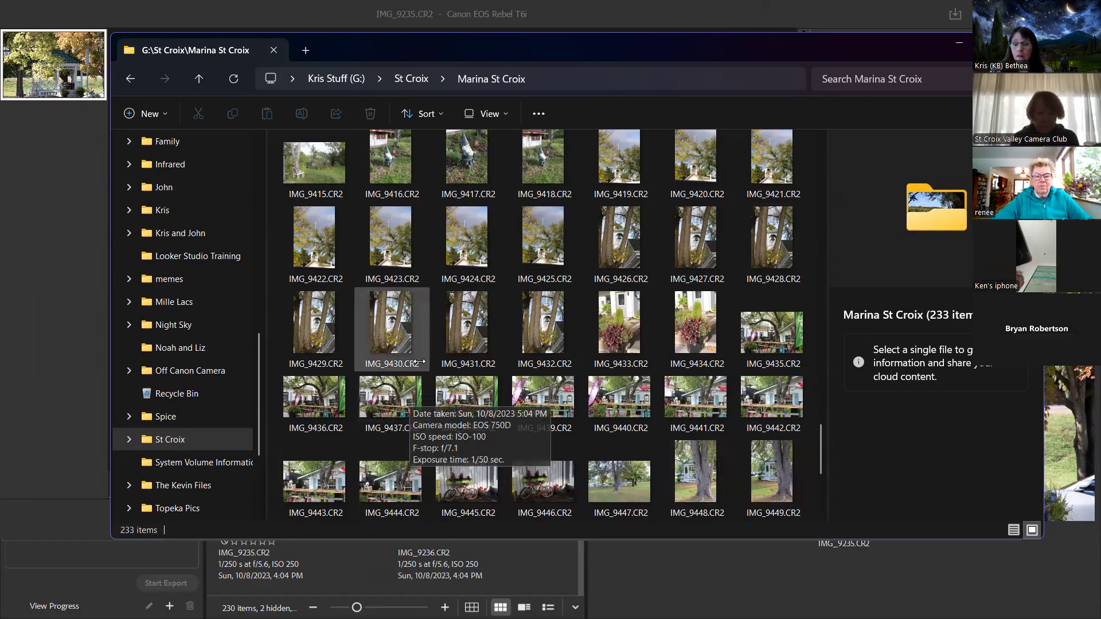
{"action": "scroll", "coordinate": [419, 397], "scroll_direction": "up", "scroll_amount": 10}
{"action": "scroll", "coordinate": [447, 365], "scroll_direction": "up", "scroll_amount": 10}
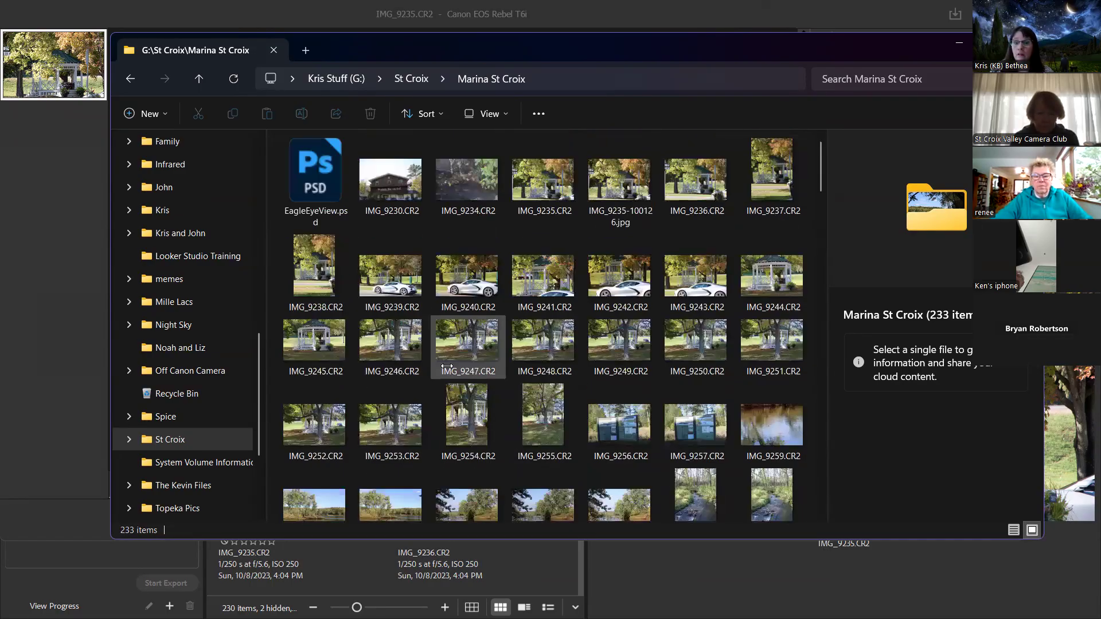
{"action": "left_click", "coordinate": [621, 183]}
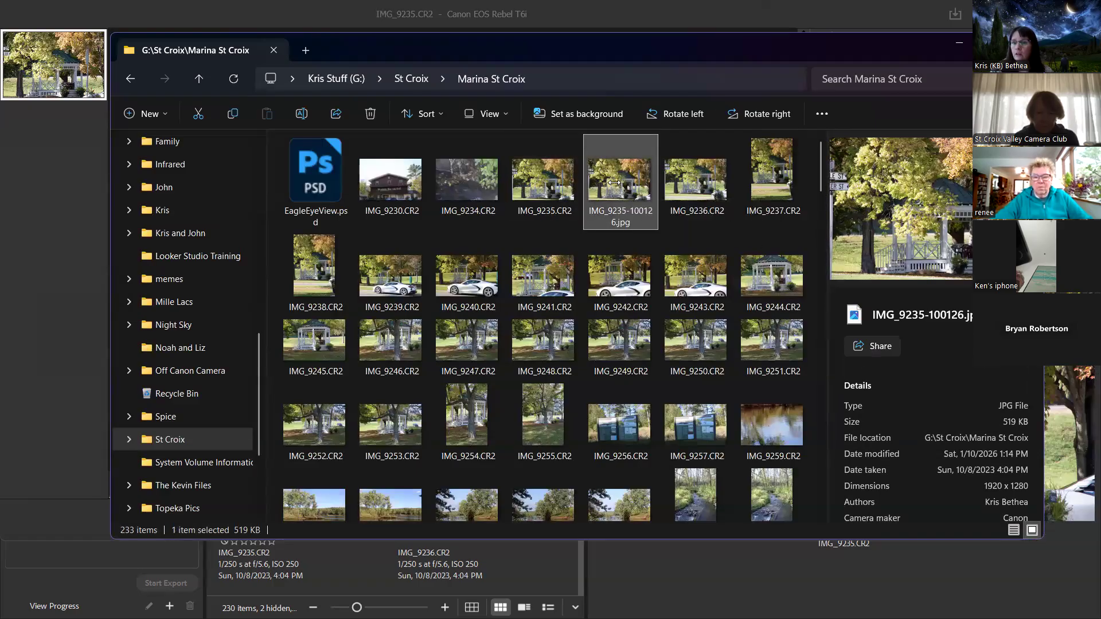
Open the properties of IMG_9235-100126.jpg and check its pixel dimensions and resolution in the details
{"action": "right_click", "coordinate": [617, 180]}
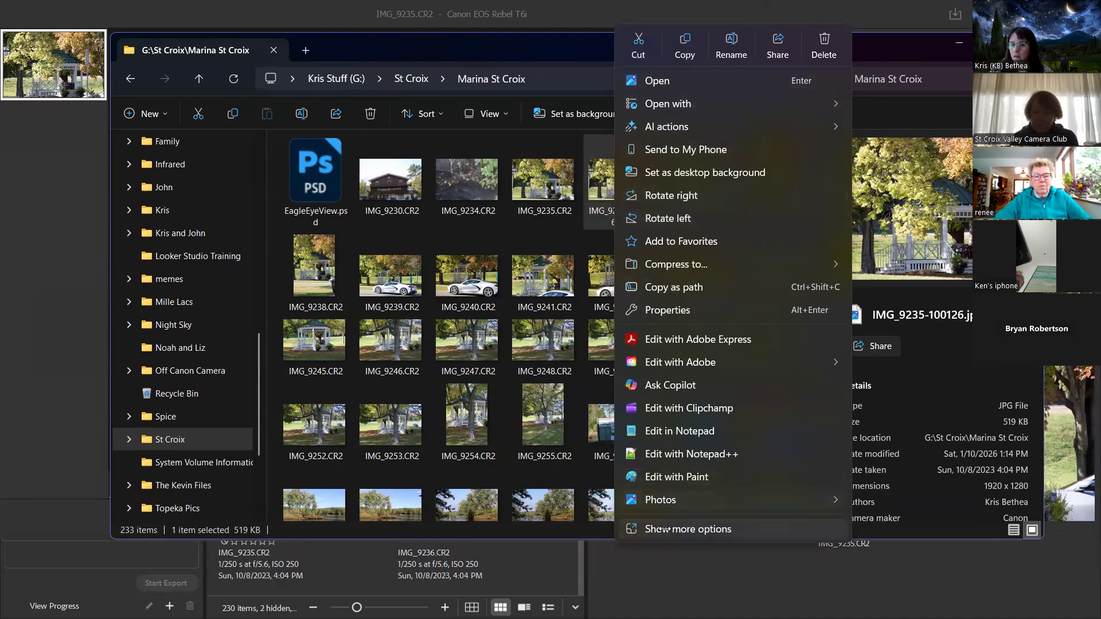
{"action": "left_click", "coordinate": [668, 310]}
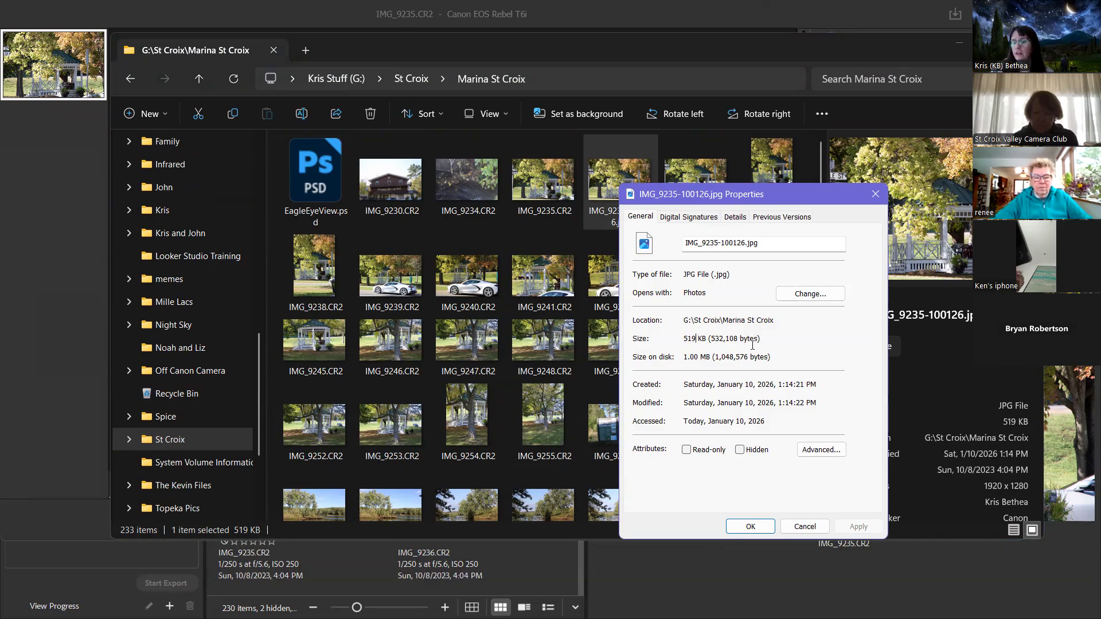
{"action": "left_click", "coordinate": [735, 218]}
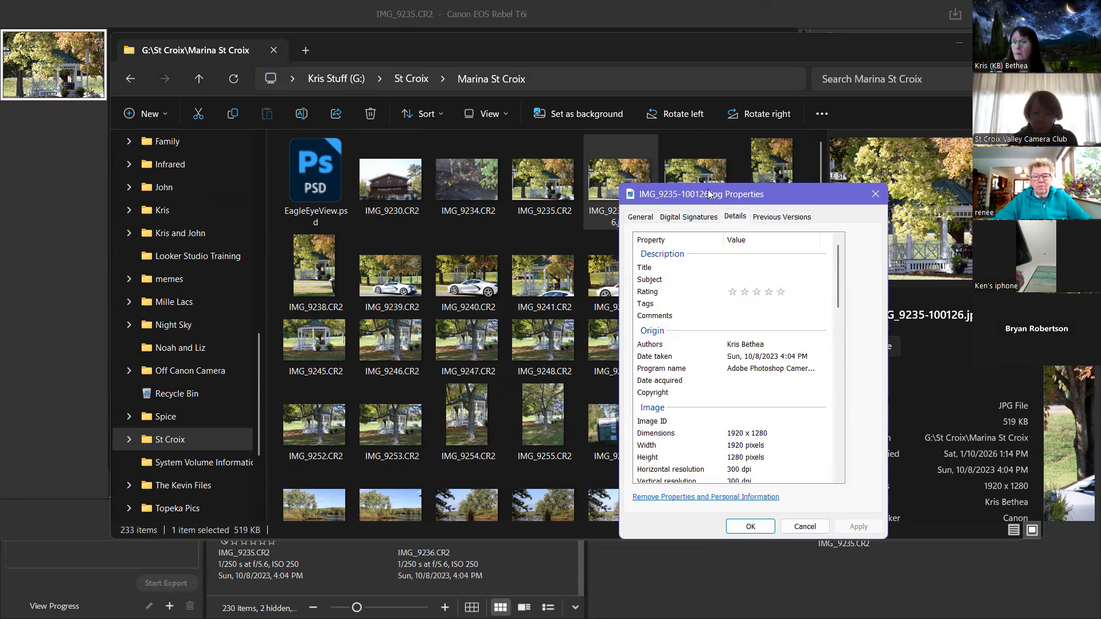
{"action": "left_click_drag", "start_coordinate": [705, 195], "coordinate": [591, 168]}
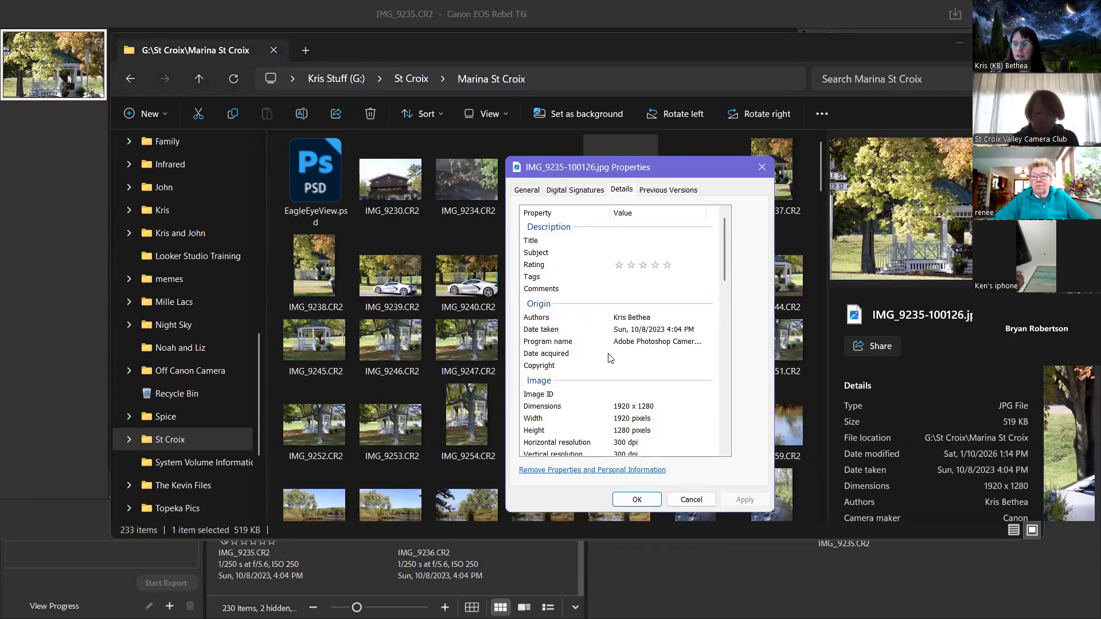
{"action": "left_click", "coordinate": [584, 409]}
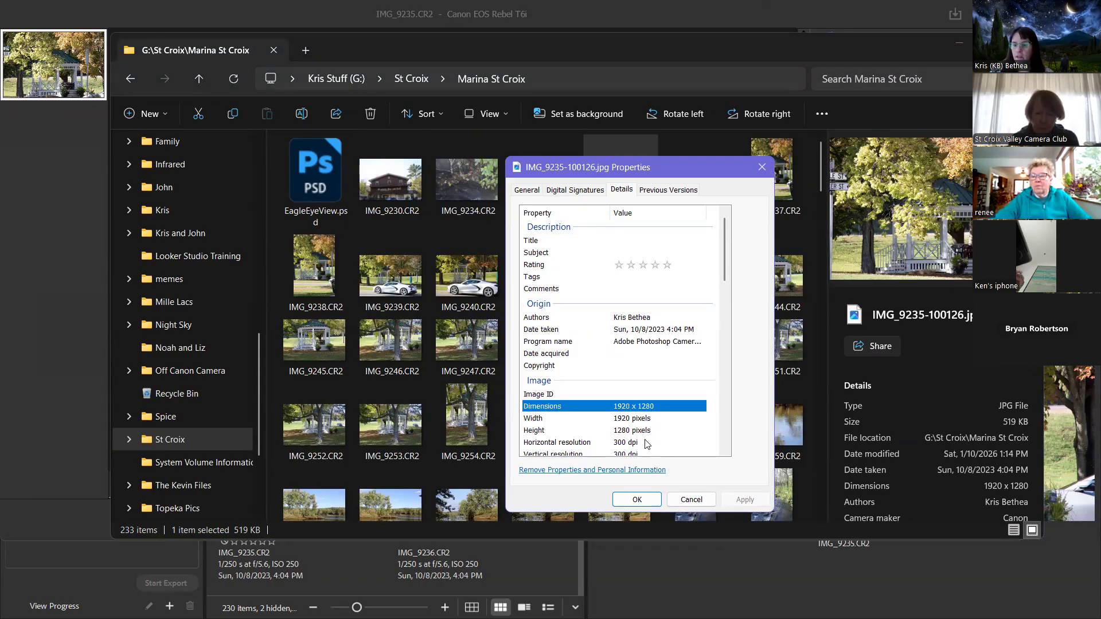
{"action": "scroll", "coordinate": [646, 444], "scroll_direction": "down", "scroll_amount": 1}
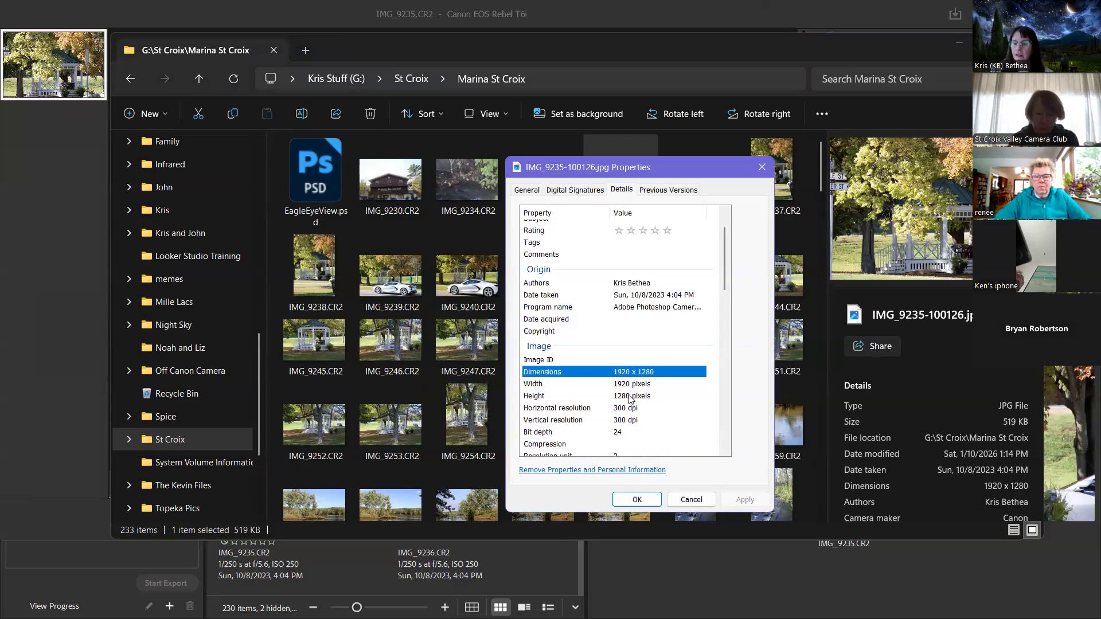
{"action": "scroll", "coordinate": [645, 447], "scroll_direction": "down", "scroll_amount": 1}
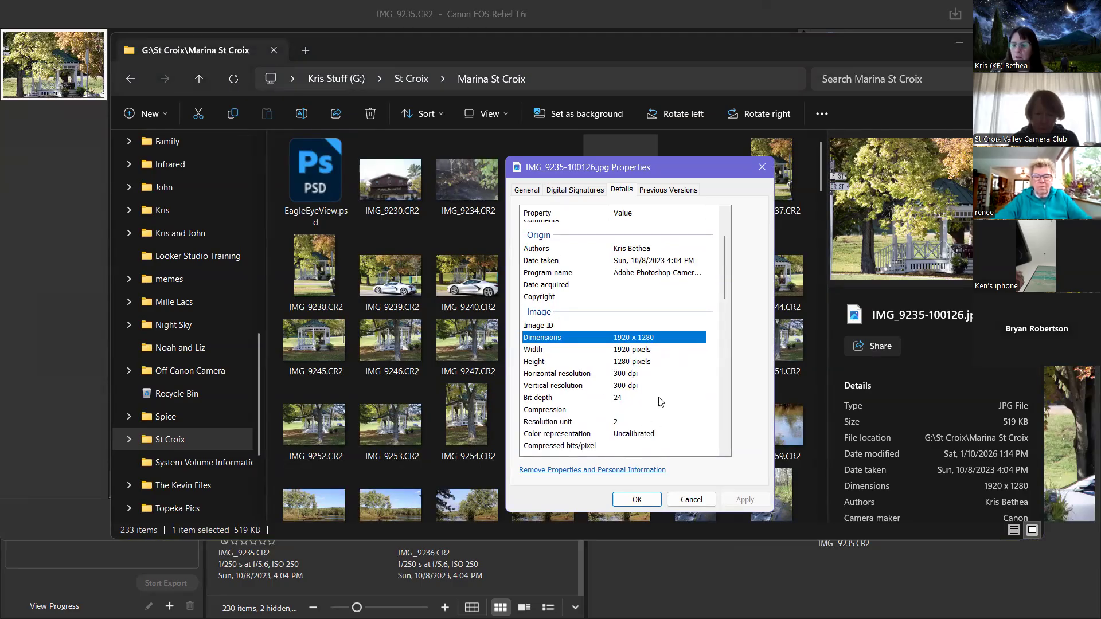
Examine the remaining details of the exported JPEG down to its file size, and close the properties
{"action": "scroll", "coordinate": [660, 402], "scroll_direction": "down", "scroll_amount": 7}
{"action": "scroll", "coordinate": [641, 368], "scroll_direction": "down", "scroll_amount": 6}
{"action": "scroll", "coordinate": [629, 395], "scroll_direction": "down", "scroll_amount": 3}
{"action": "scroll", "coordinate": [650, 422], "scroll_direction": "up", "scroll_amount": 8}
{"action": "scroll", "coordinate": [650, 421], "scroll_direction": "up", "scroll_amount": 10}
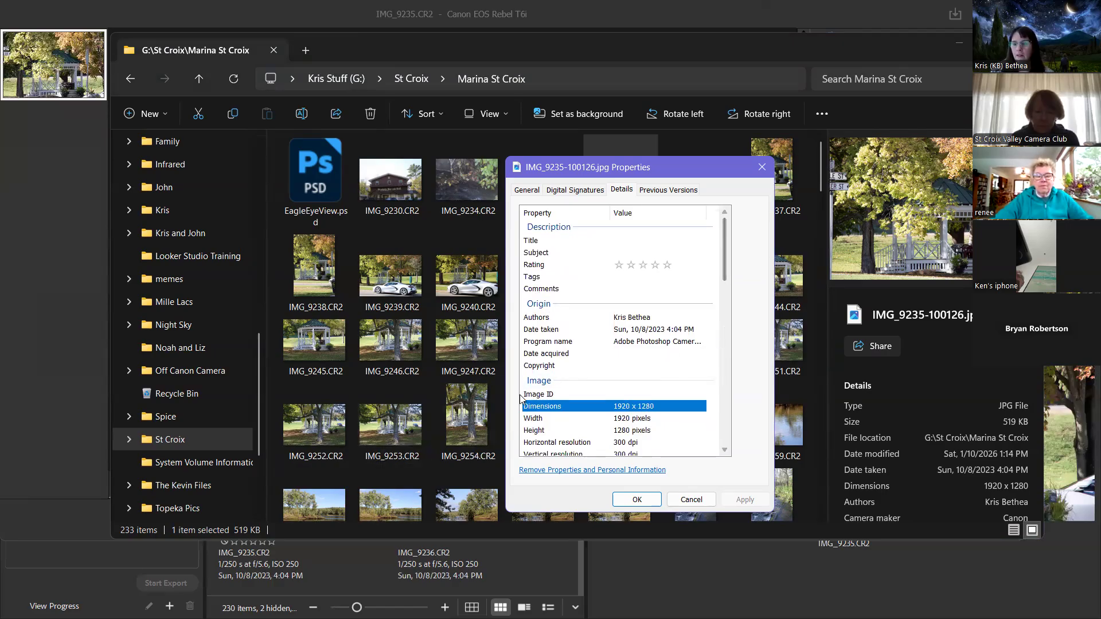
{"action": "scroll", "coordinate": [653, 432], "scroll_direction": "down", "scroll_amount": 2}
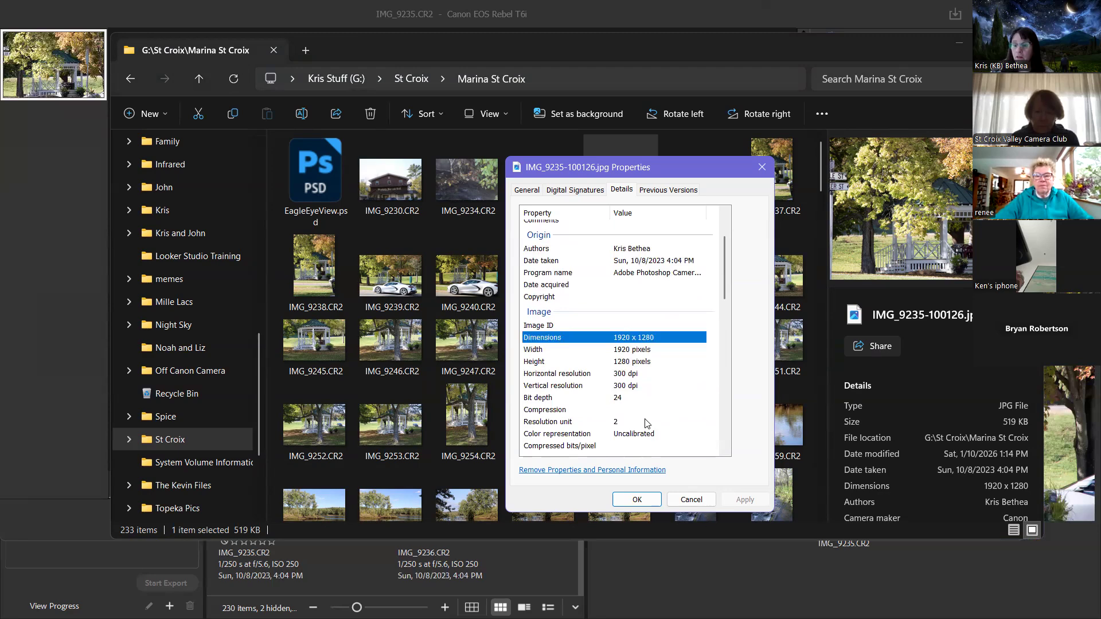
{"action": "scroll", "coordinate": [646, 423], "scroll_direction": "down", "scroll_amount": 7}
{"action": "scroll", "coordinate": [655, 439], "scroll_direction": "down", "scroll_amount": 7}
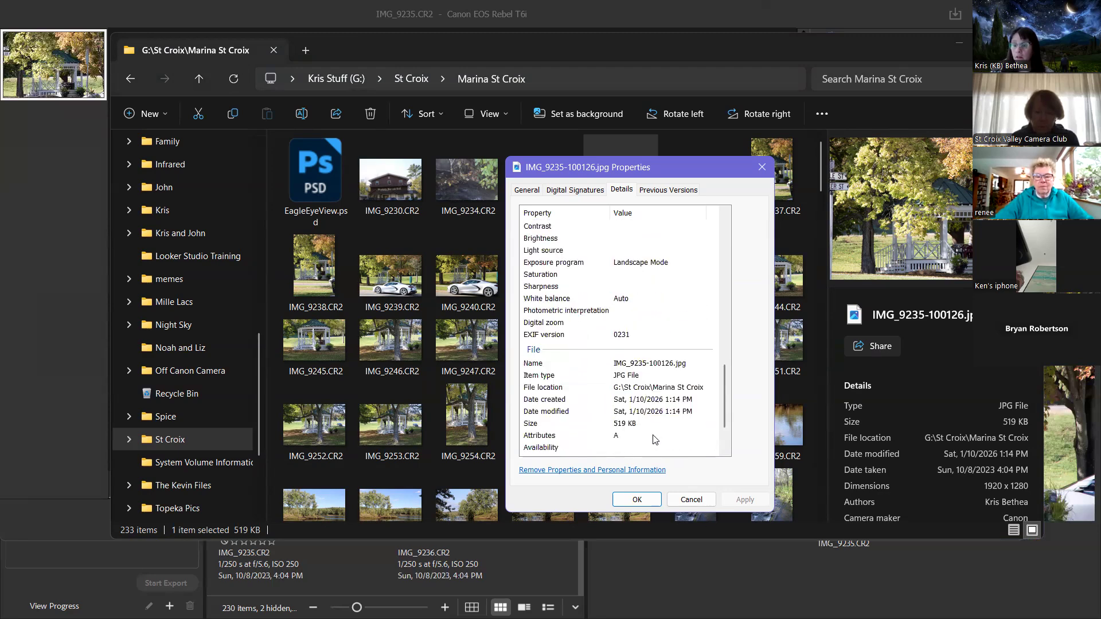
{"action": "scroll", "coordinate": [672, 398], "scroll_direction": "down", "scroll_amount": 1}
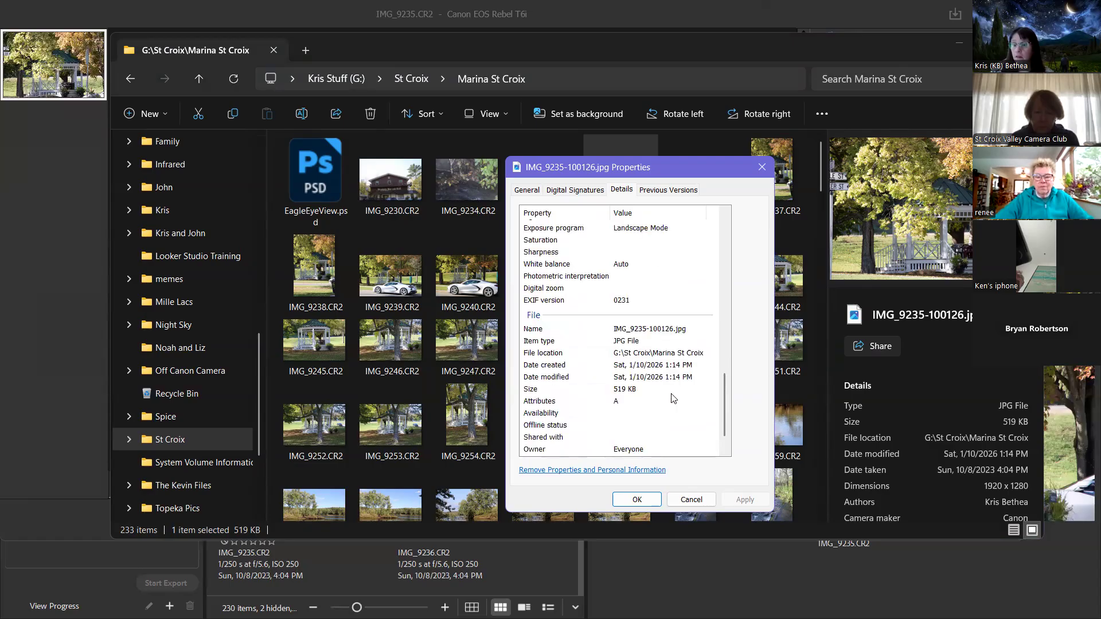
{"action": "left_click", "coordinate": [633, 392]}
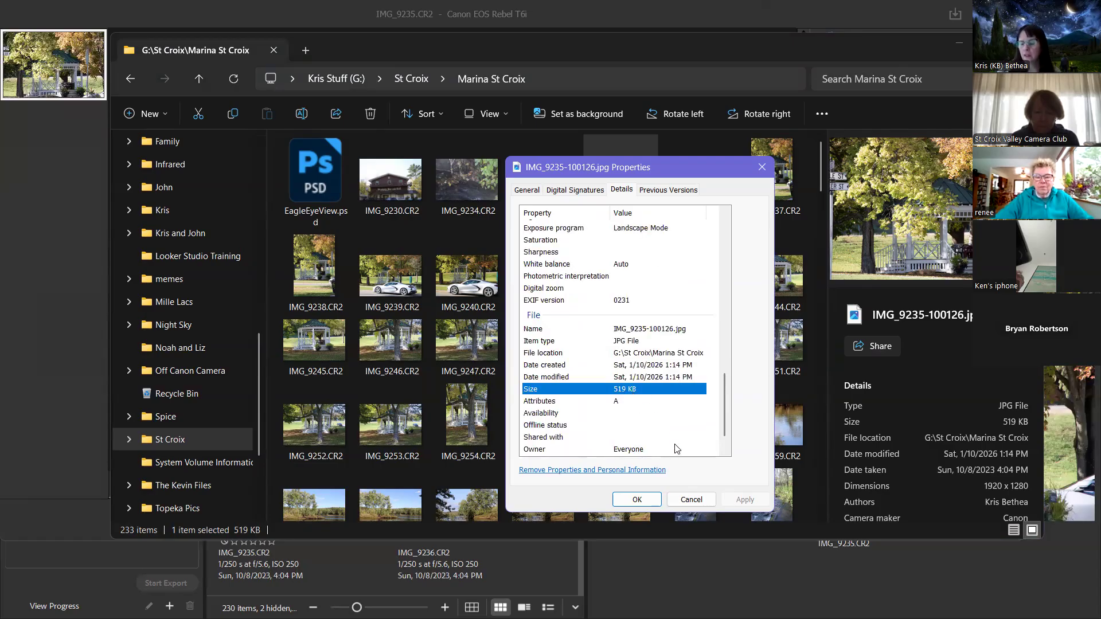
{"action": "left_click", "coordinate": [692, 501]}
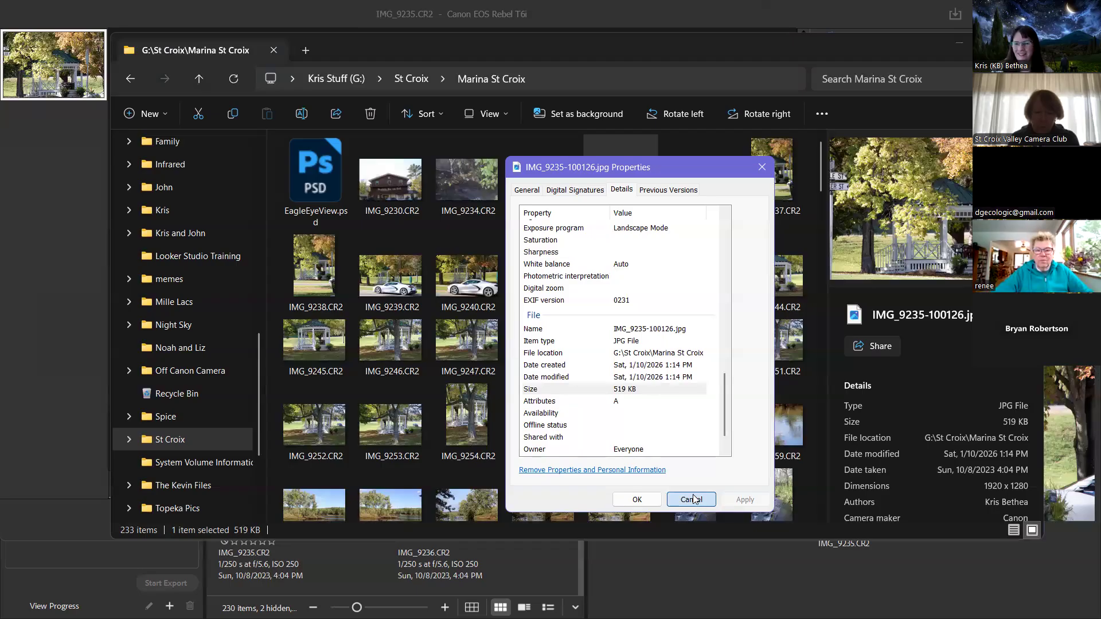
{"action": "left_click", "coordinate": [693, 500]}
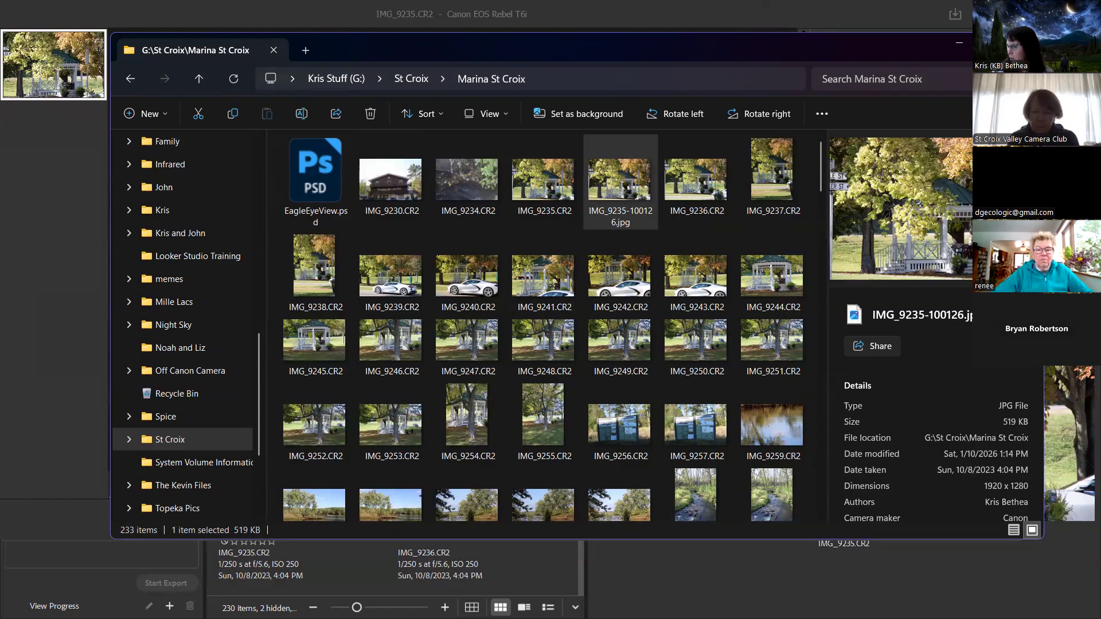
{"action": "key", "text": "alt+Tab"}
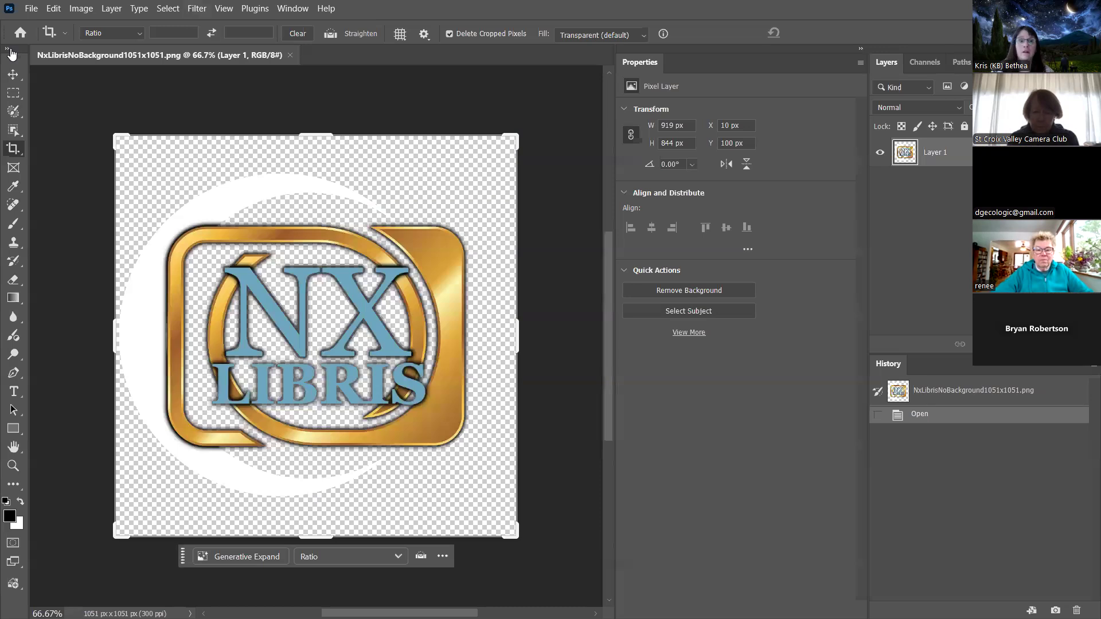
{"action": "left_click", "coordinate": [31, 9]}
{"action": "mouse_move", "coordinate": [62, 93]}
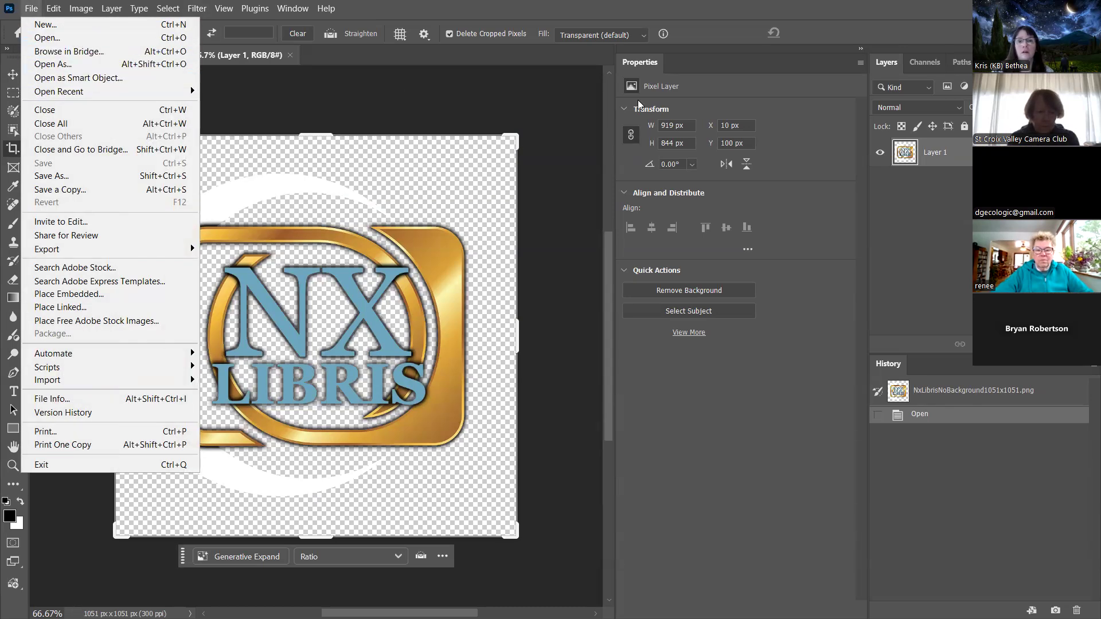
{"action": "key", "text": "alt+Tab"}
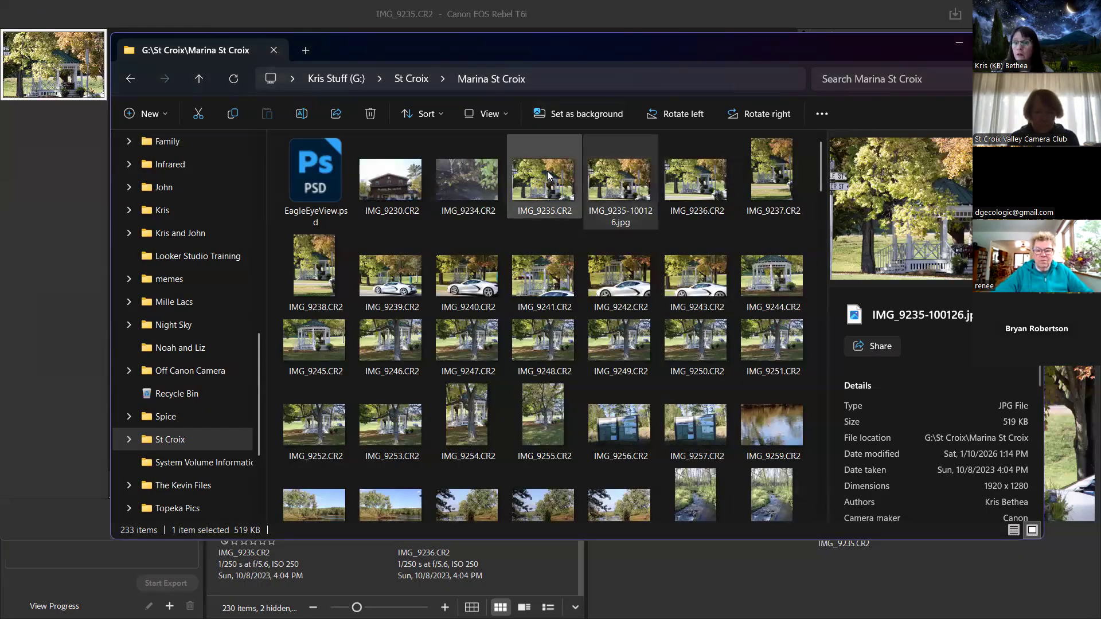
{"action": "double_click", "coordinate": [560, 182]}
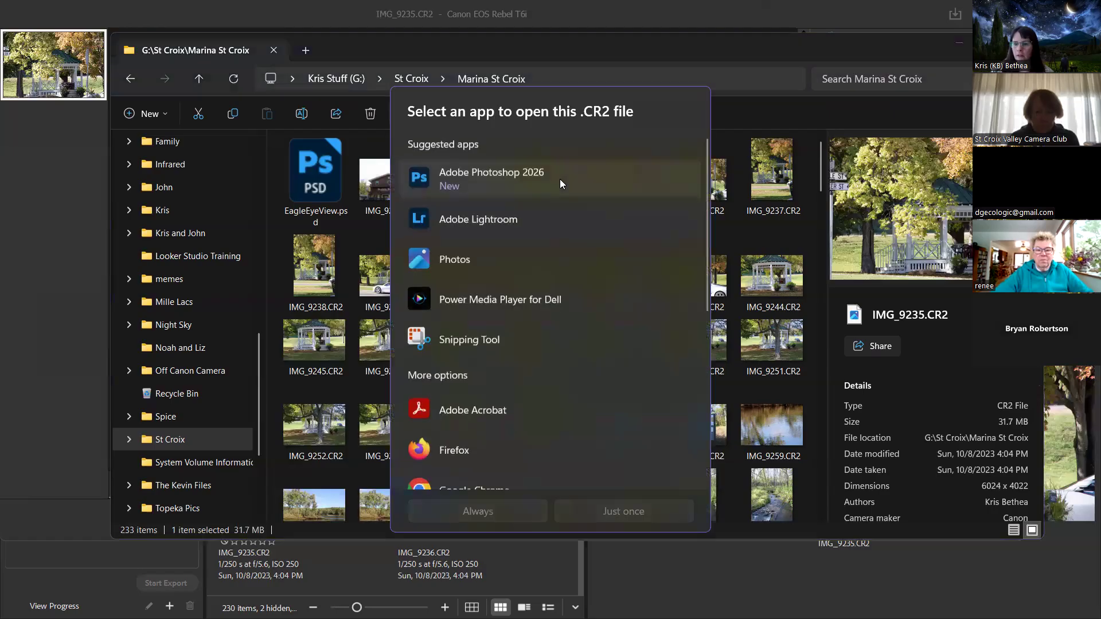
{"action": "left_click", "coordinate": [678, 58]}
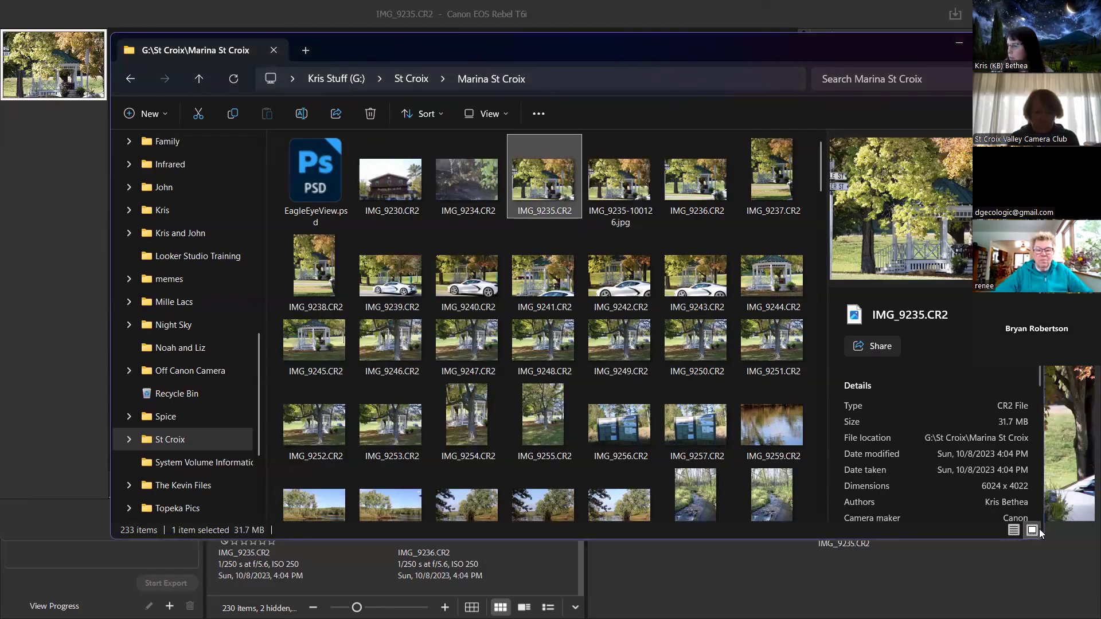
Return to Camera Raw, open IMG_9235.CR2 as a smart object in Photoshop, and maximize the Photoshop window
{"action": "left_click", "coordinate": [1027, 43]}
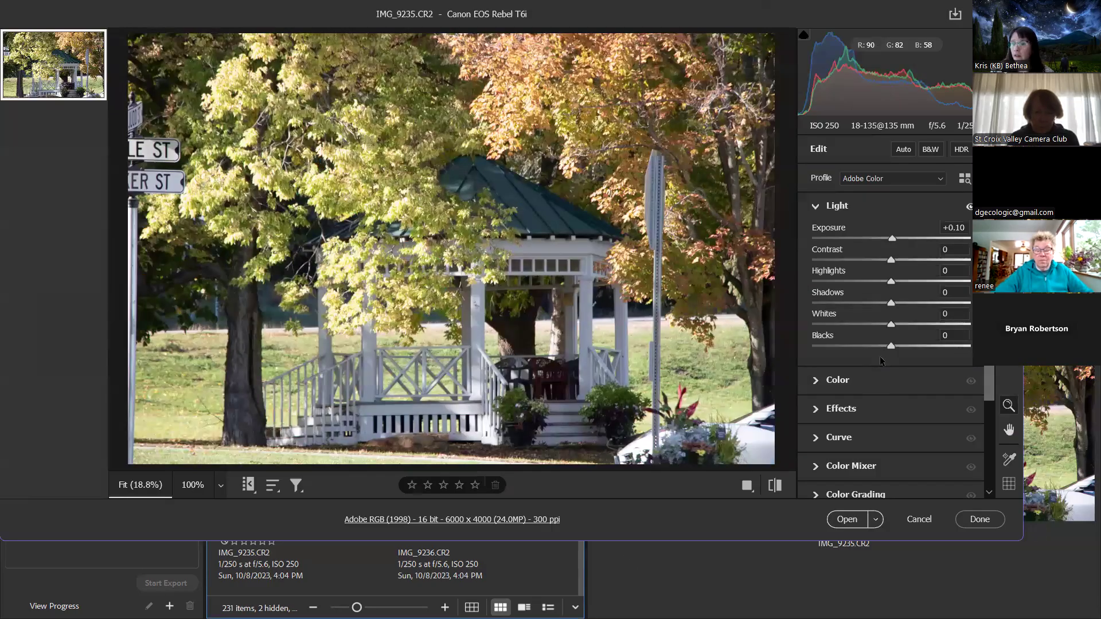
{"action": "left_click", "coordinate": [876, 521]}
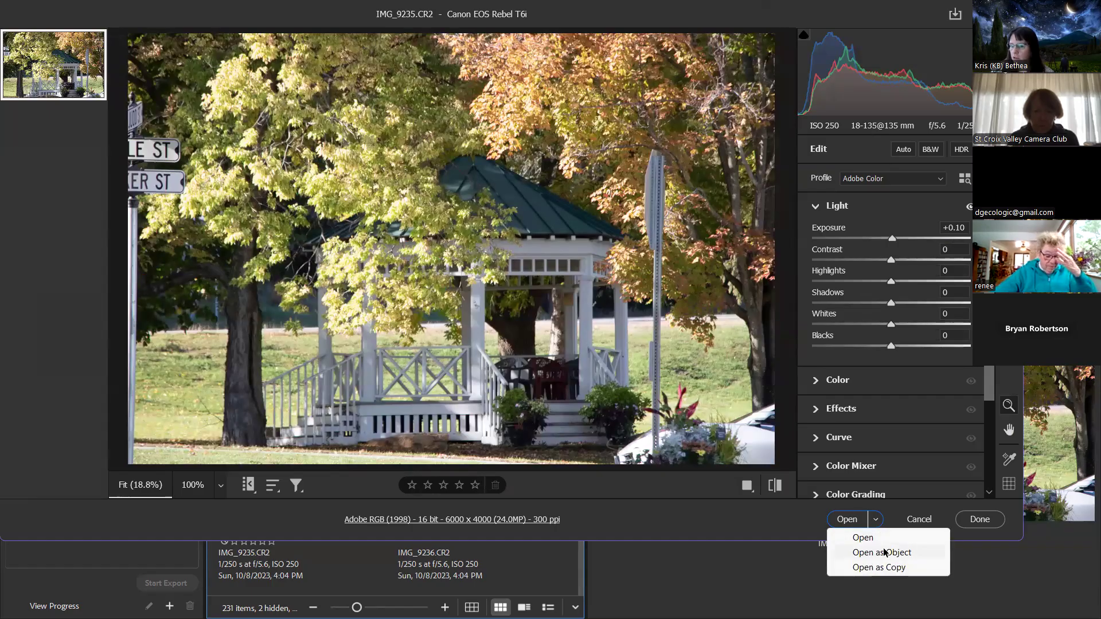
{"action": "left_click", "coordinate": [876, 555]}
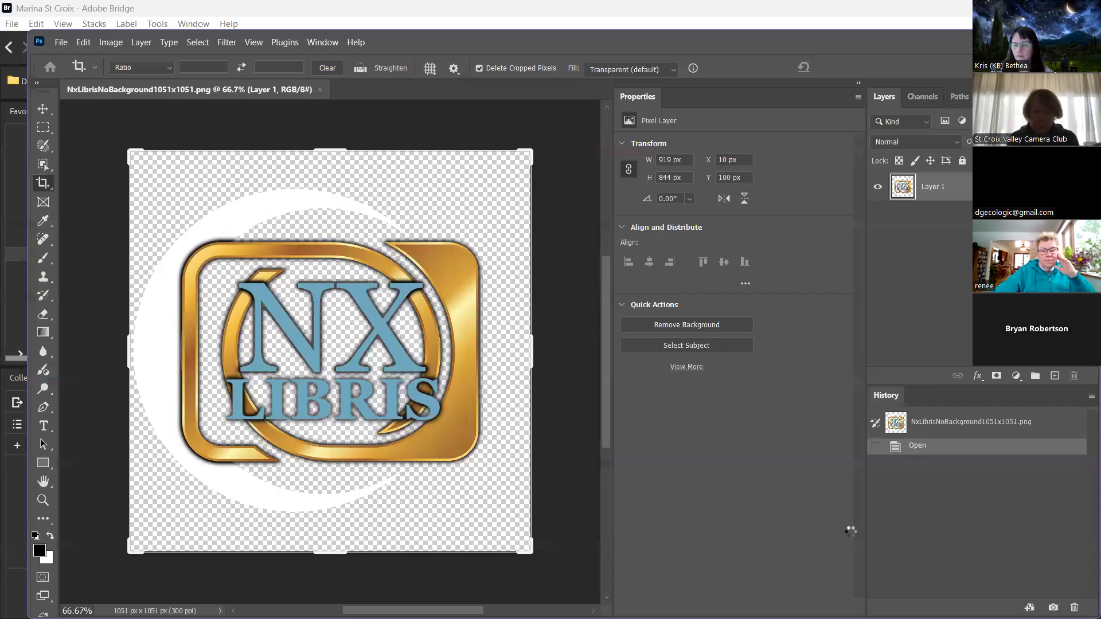
{"action": "left_click", "coordinate": [364, 12]}
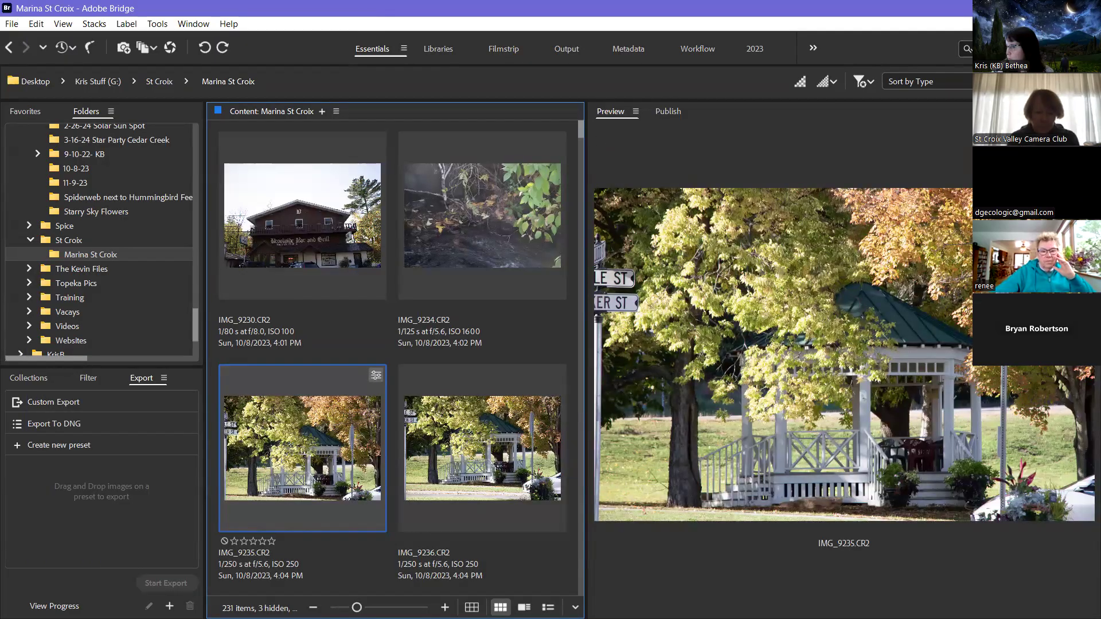
{"action": "key", "text": "alt+Tab"}
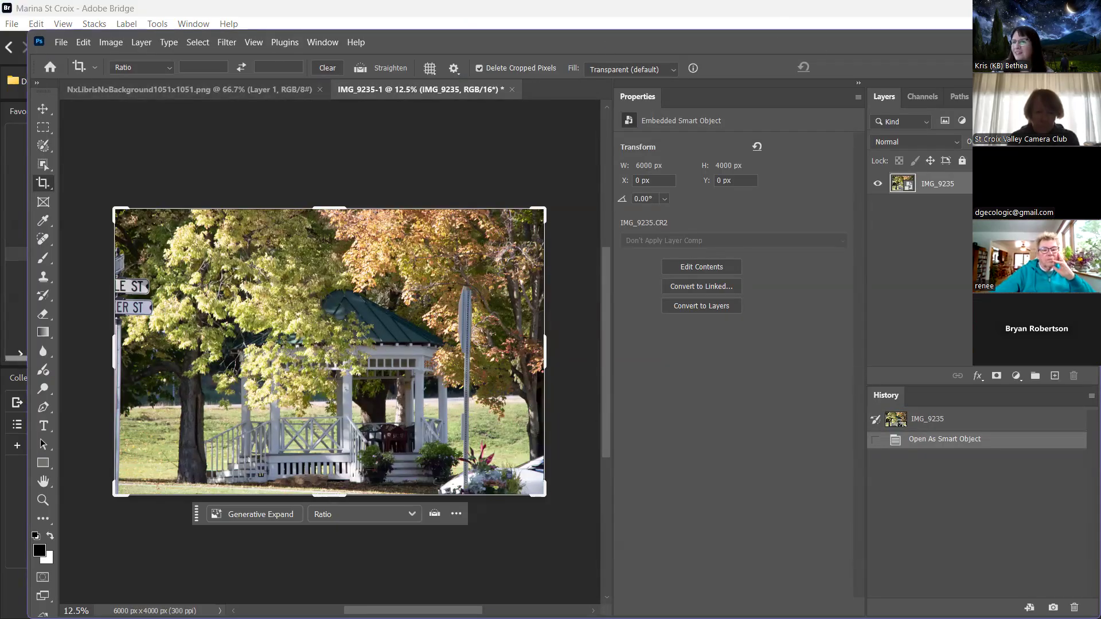
{"action": "double_click", "coordinate": [841, 42]}
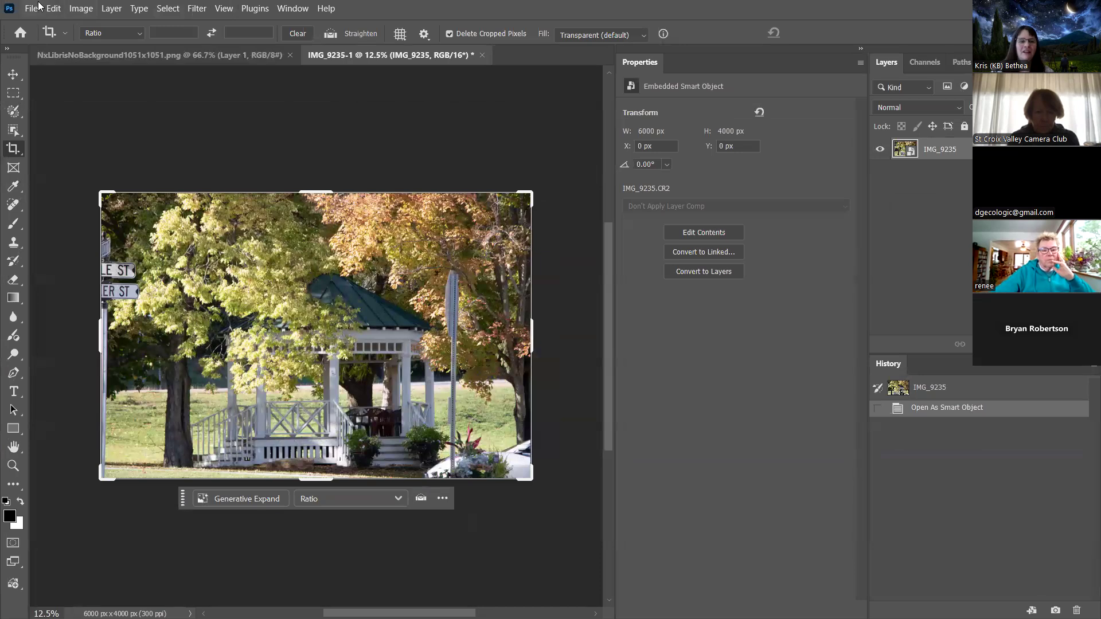
Open the photo's file information and look through its origin and raw data metadata
{"action": "left_click", "coordinate": [32, 9]}
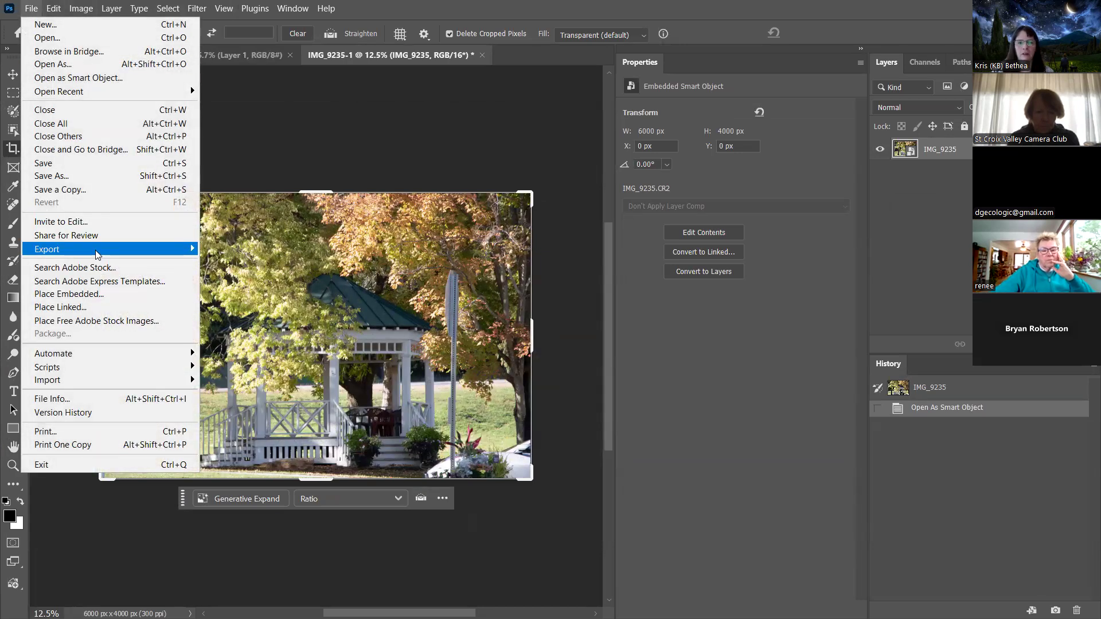
{"action": "left_click", "coordinate": [378, 131]}
{"action": "left_click", "coordinate": [31, 8]}
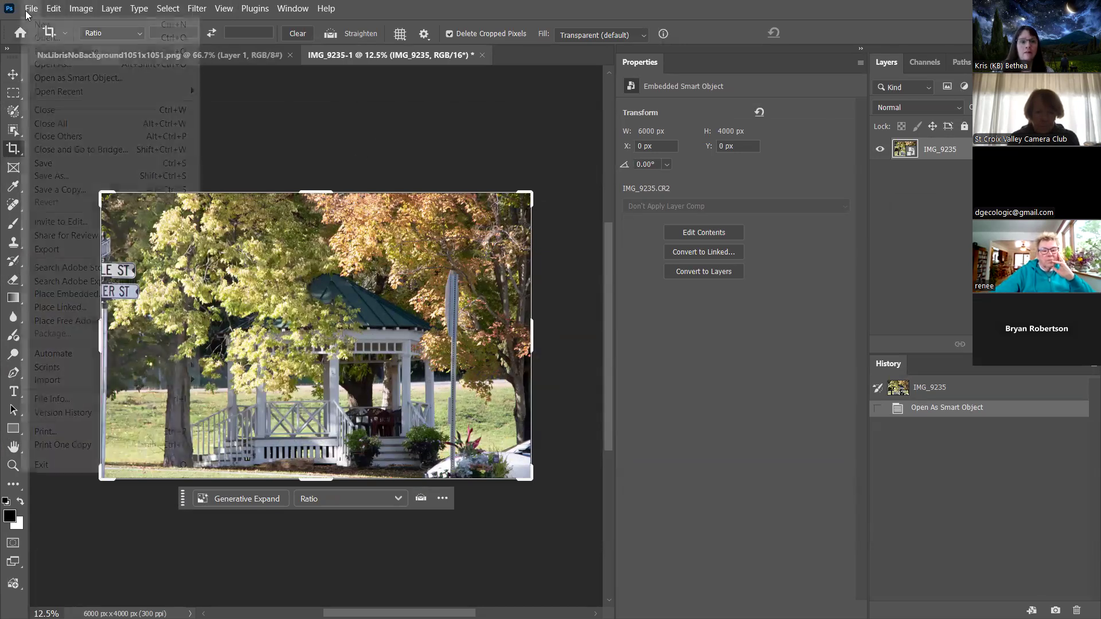
{"action": "left_click", "coordinate": [76, 398]}
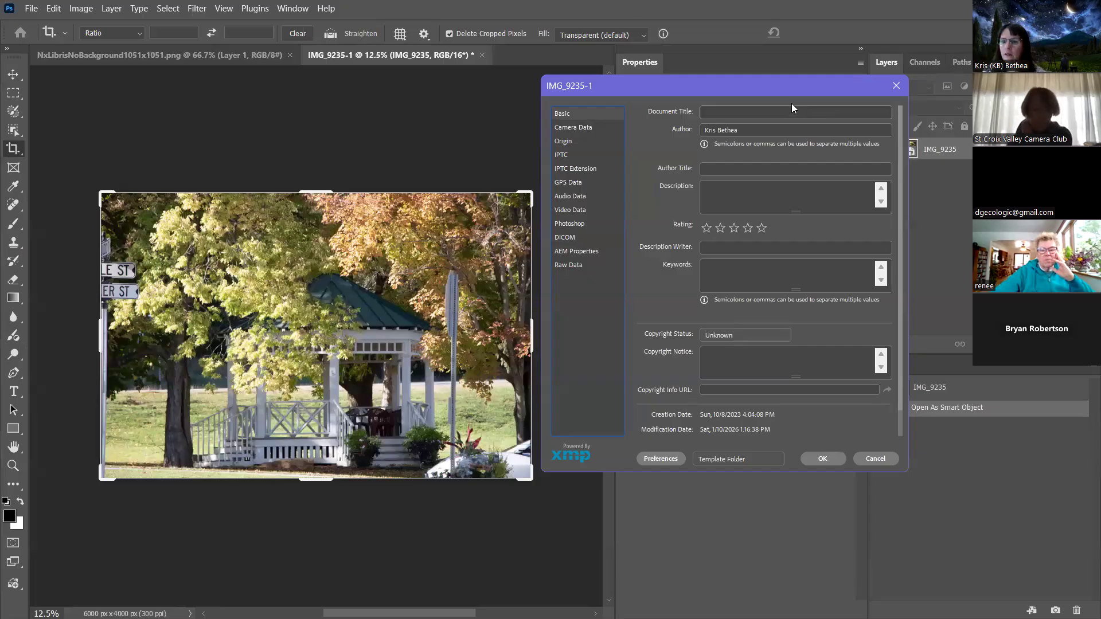
{"action": "left_click", "coordinate": [573, 142]}
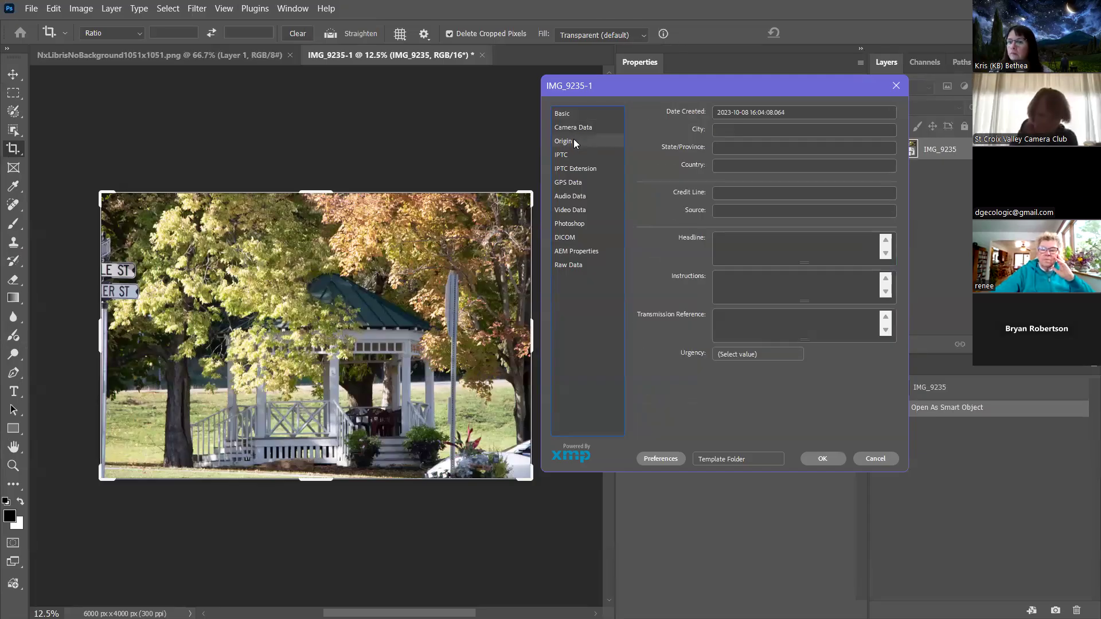
{"action": "left_click", "coordinate": [581, 264]}
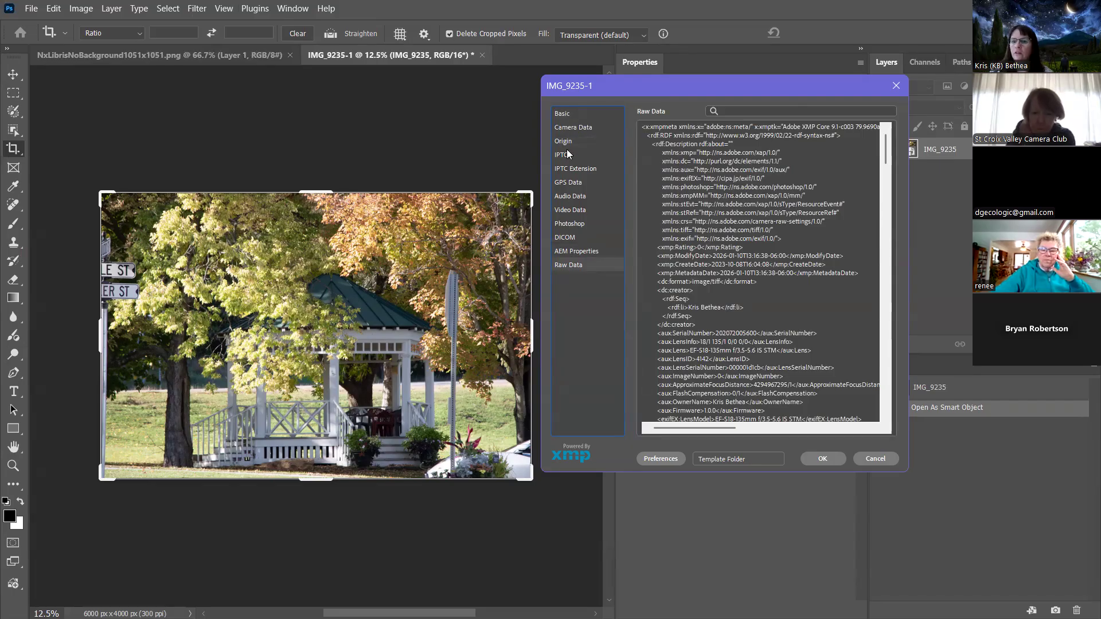
Examine the photo's basic, origin and camera data for image size and resolution, and close the file information without changes
{"action": "left_click", "coordinate": [565, 118]}
{"action": "scroll", "coordinate": [717, 362], "scroll_direction": "down", "scroll_amount": 2}
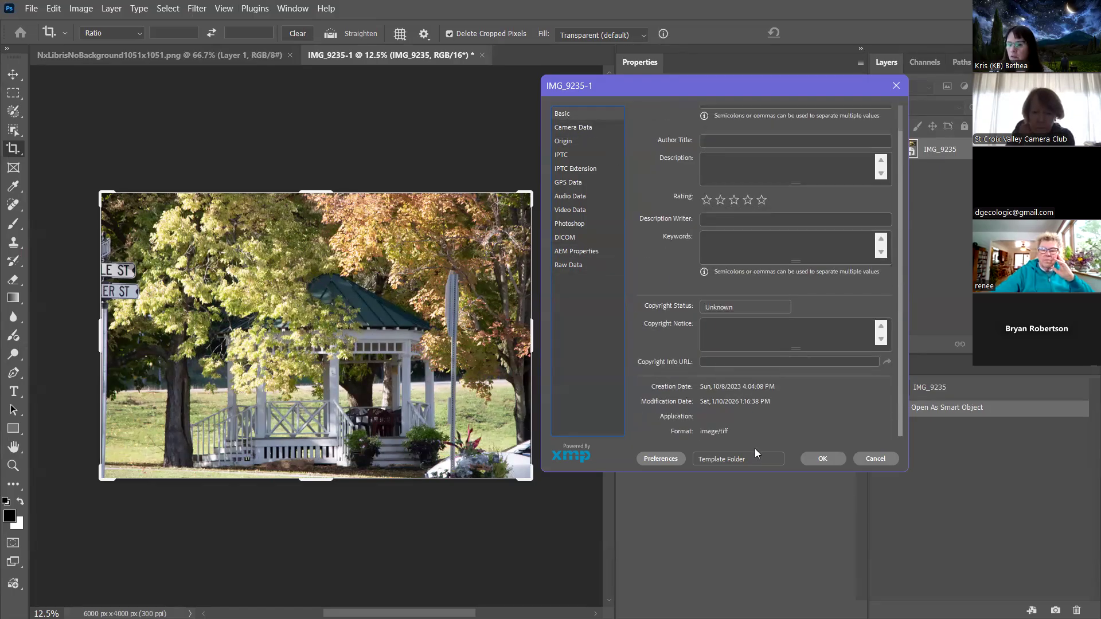
{"action": "scroll", "coordinate": [735, 388], "scroll_direction": "up", "scroll_amount": 1}
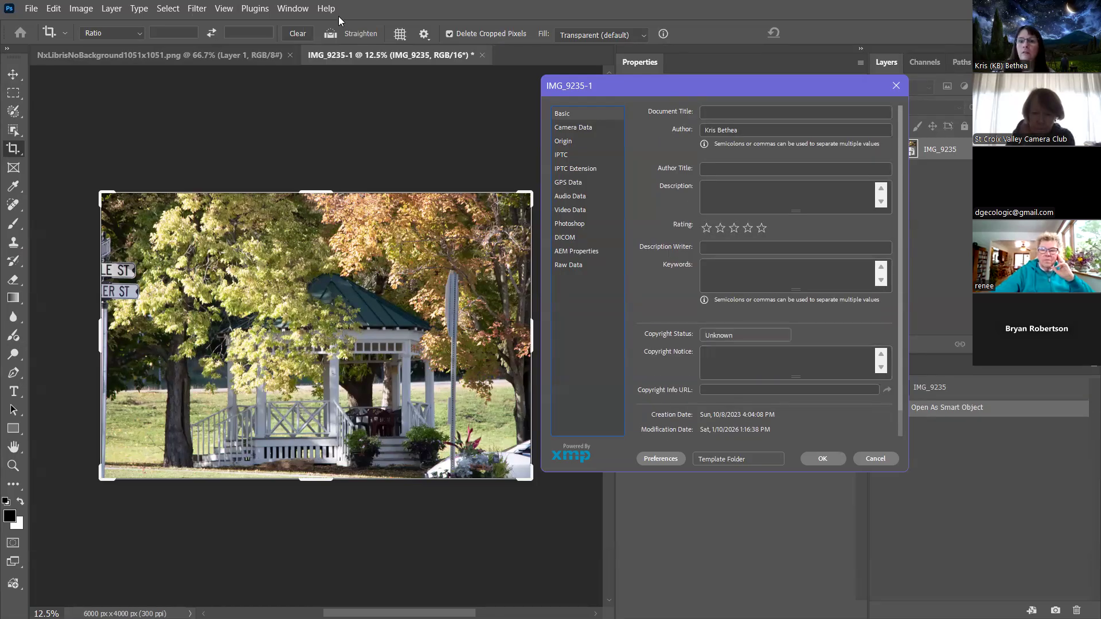
{"action": "left_click", "coordinate": [558, 142]}
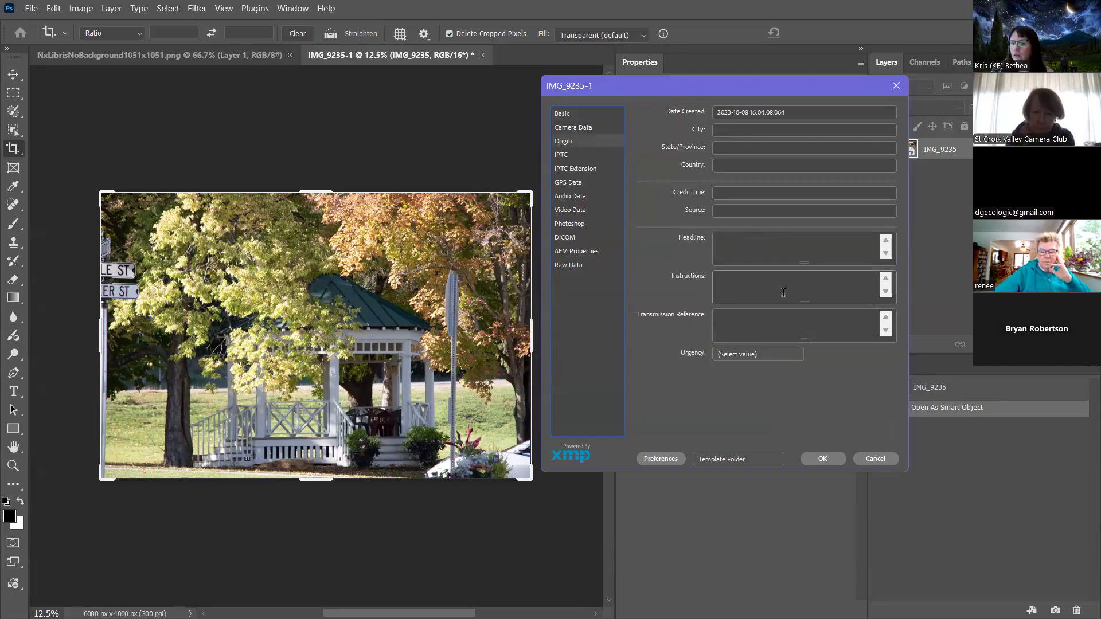
{"action": "left_click", "coordinate": [577, 127]}
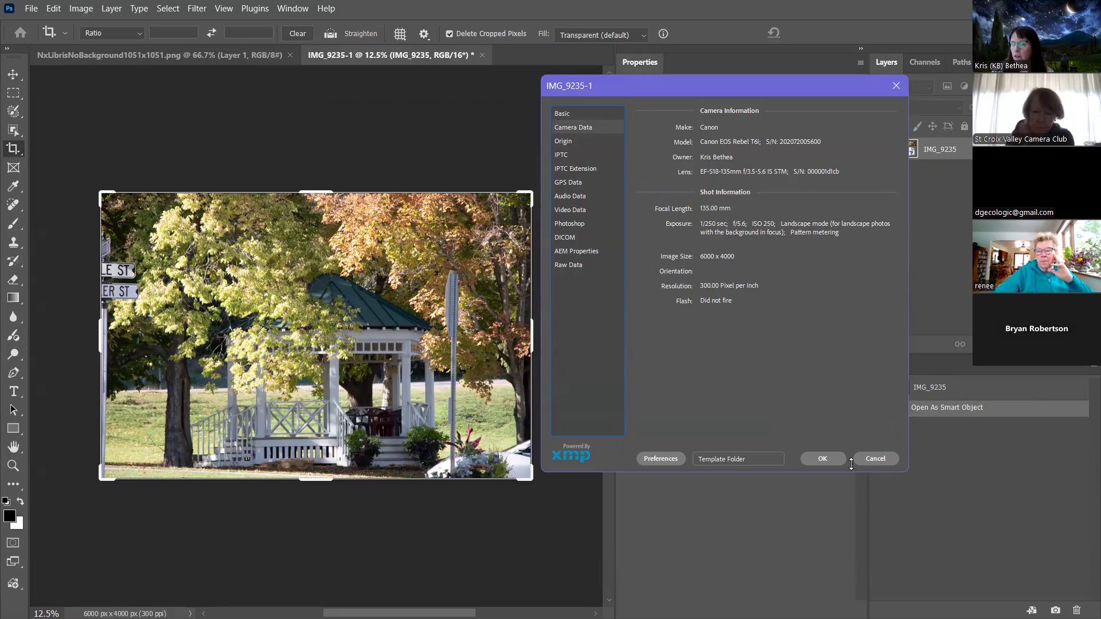
{"action": "left_click", "coordinate": [871, 459]}
{"action": "left_click", "coordinate": [34, 8]}
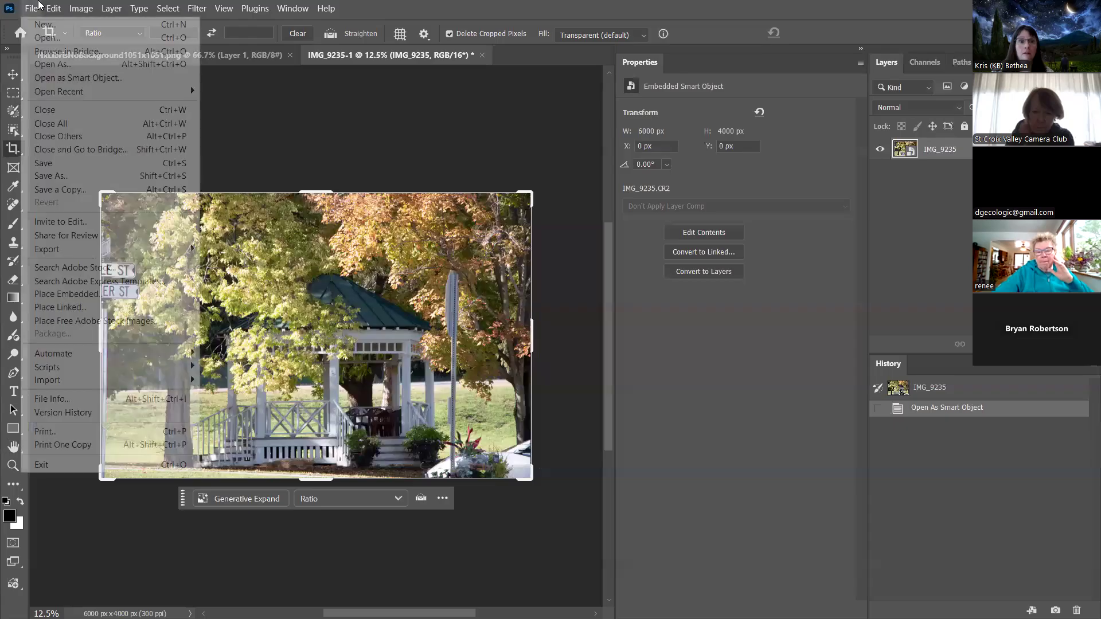
{"action": "mouse_move", "coordinate": [51, 249]}
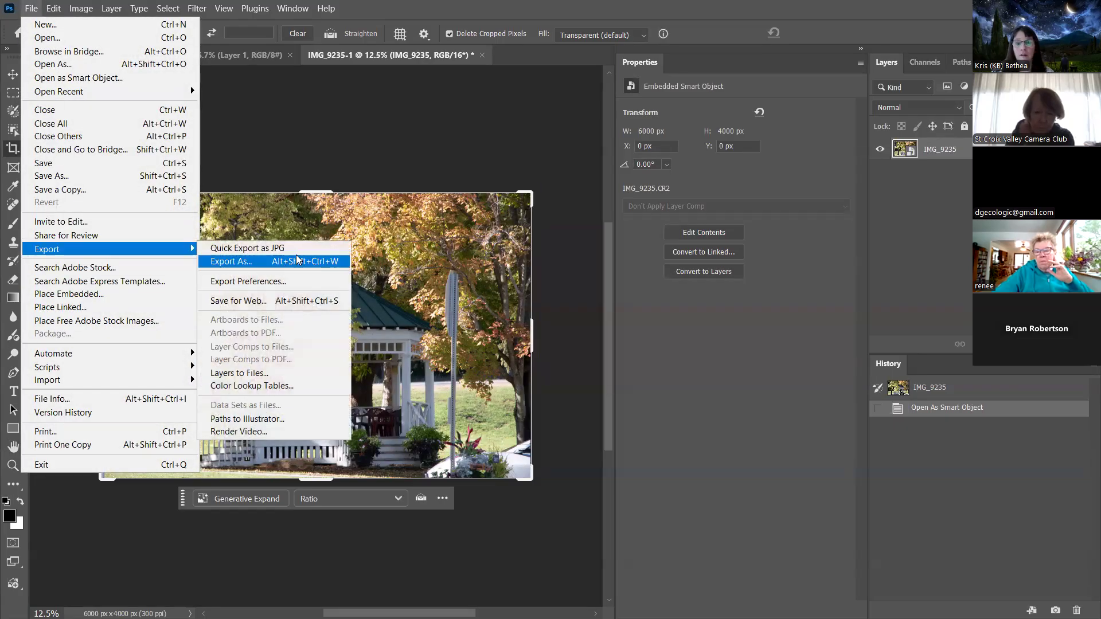
{"action": "left_click", "coordinate": [267, 249]}
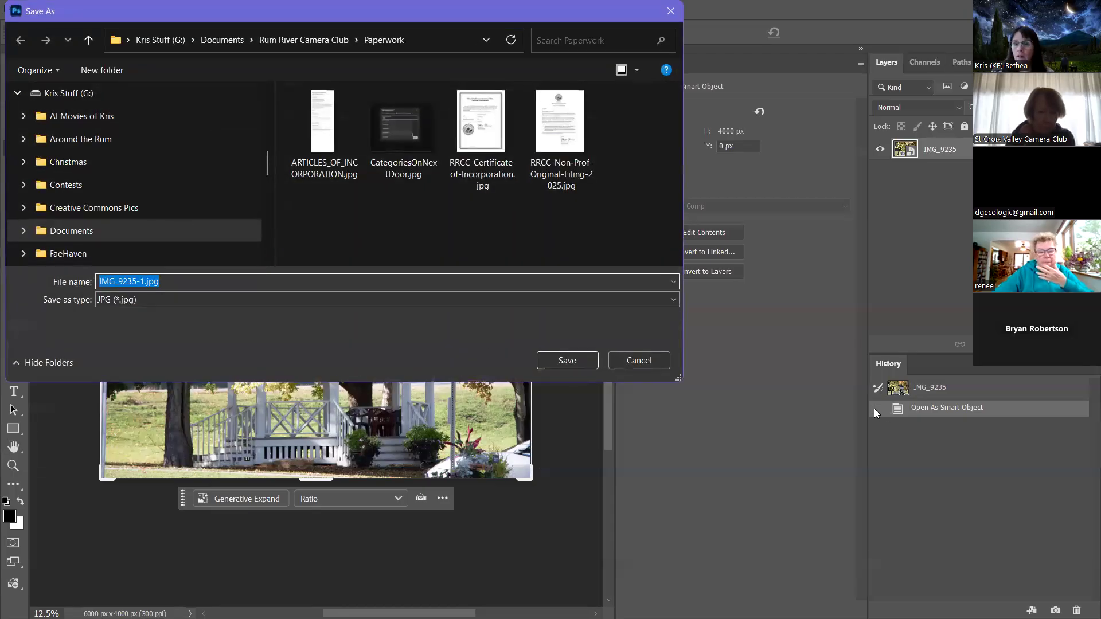
{"action": "left_click", "coordinate": [639, 360]}
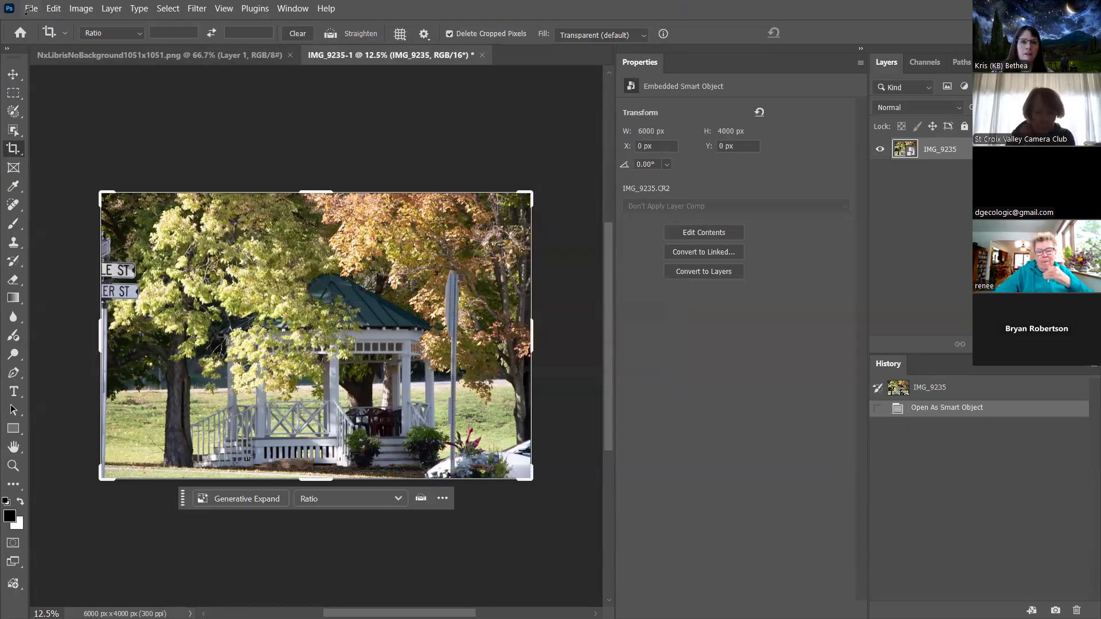
Start an Export As of the photo and set the image width to 1920 px
{"action": "left_click", "coordinate": [27, 8]}
{"action": "mouse_move", "coordinate": [69, 247]}
{"action": "left_click", "coordinate": [241, 263]}
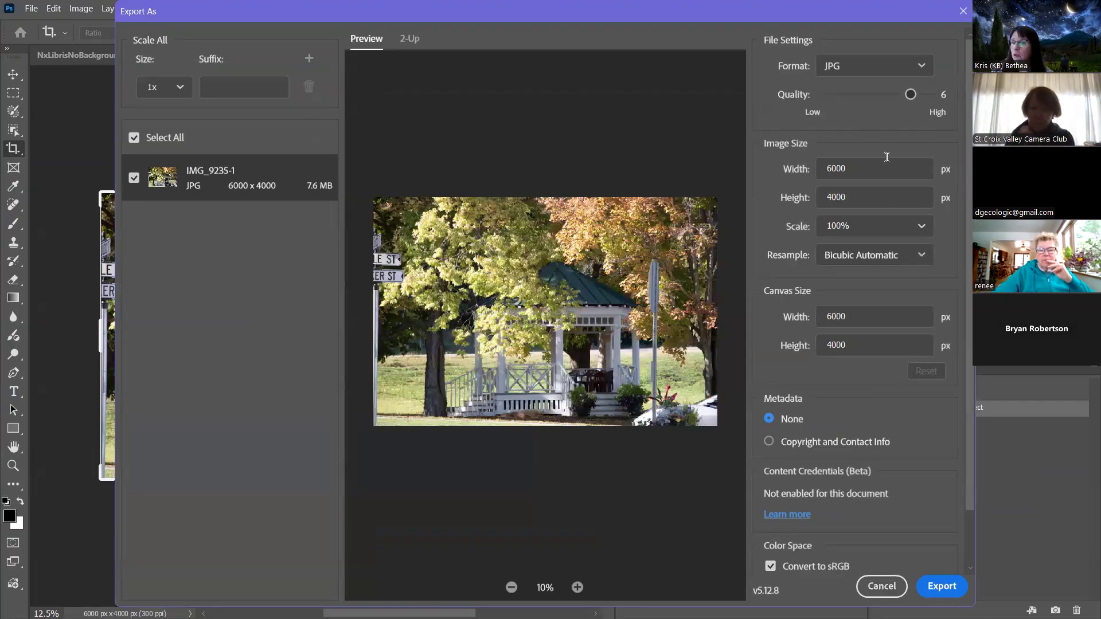
{"action": "left_click_drag", "start_coordinate": [853, 170], "coordinate": [809, 164]}
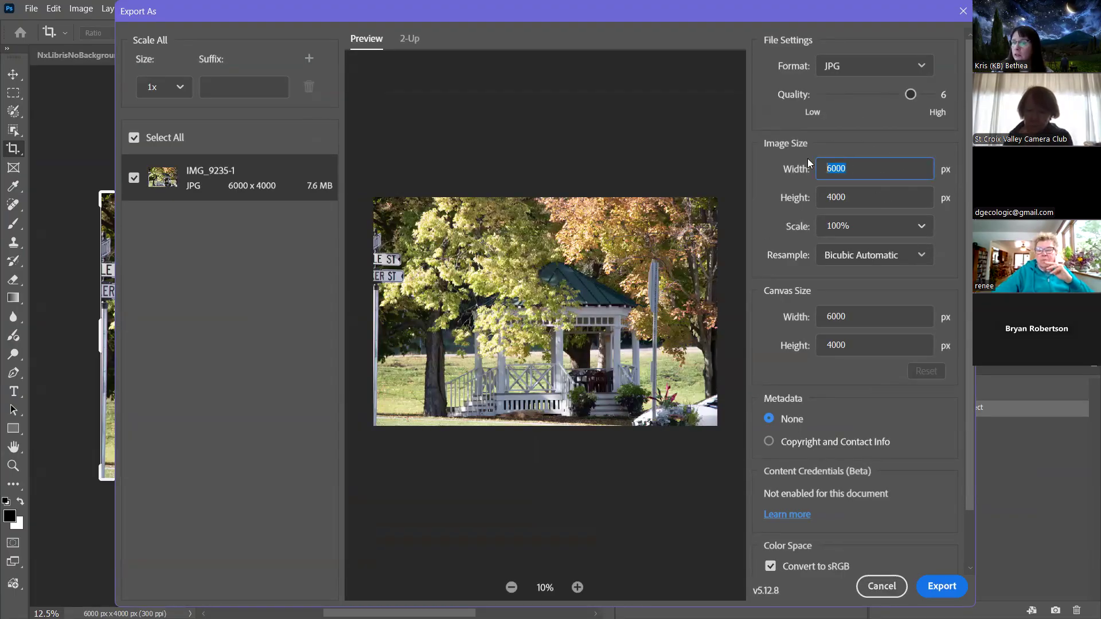
{"action": "type", "text": "1920"}
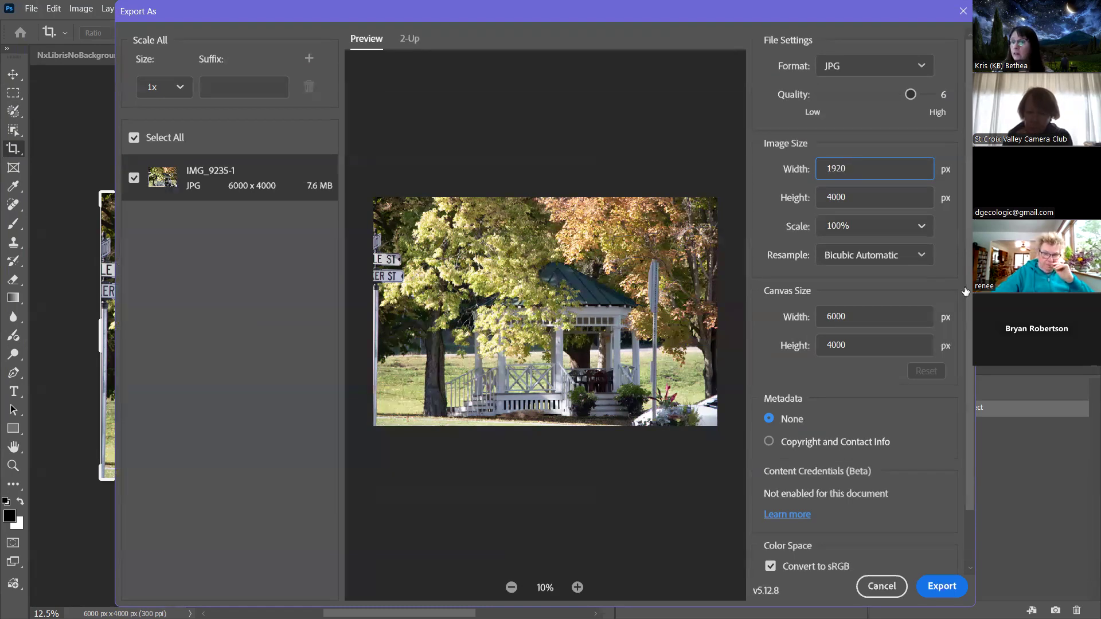
{"action": "key", "text": "Tab"}
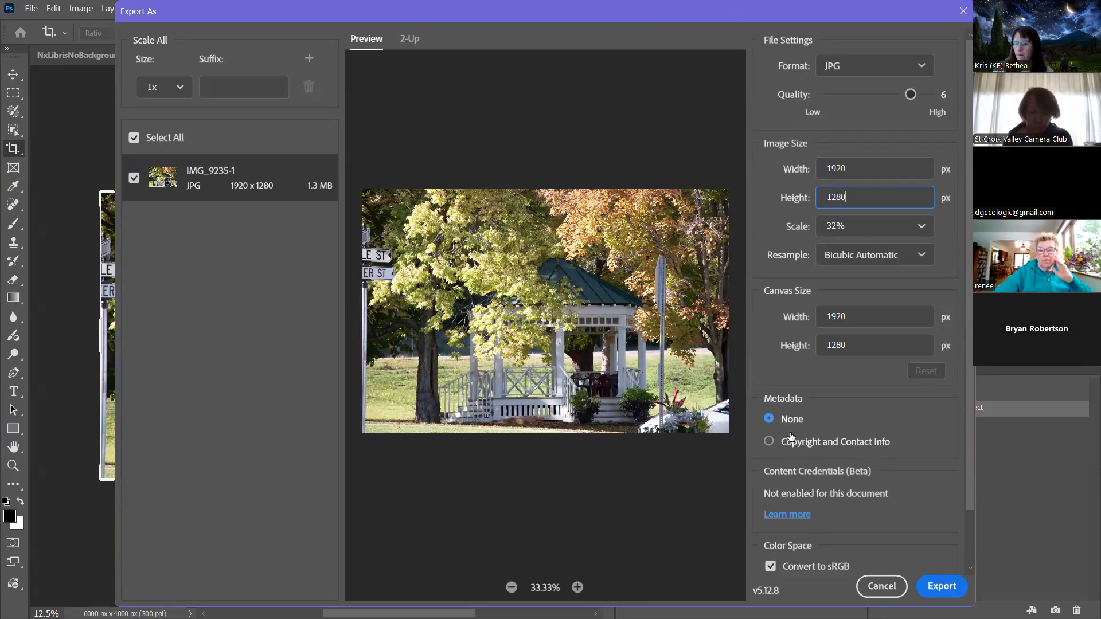
Check the metadata and color space export options, and set the JPG quality to 5
{"action": "scroll", "coordinate": [843, 521], "scroll_direction": "down", "scroll_amount": 2}
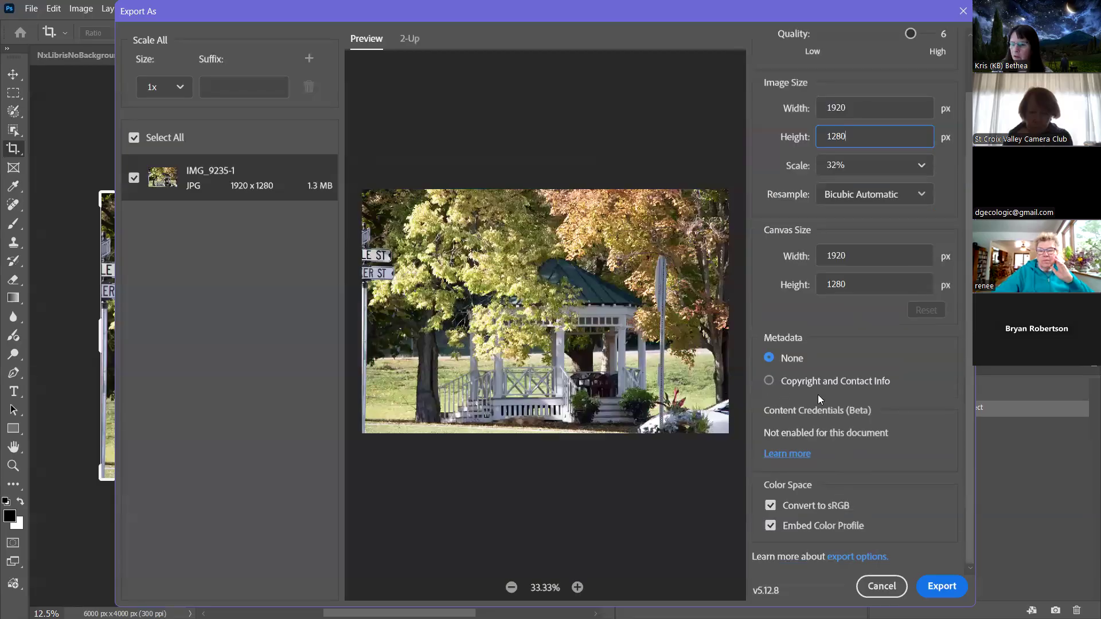
{"action": "scroll", "coordinate": [839, 395], "scroll_direction": "up", "scroll_amount": 2}
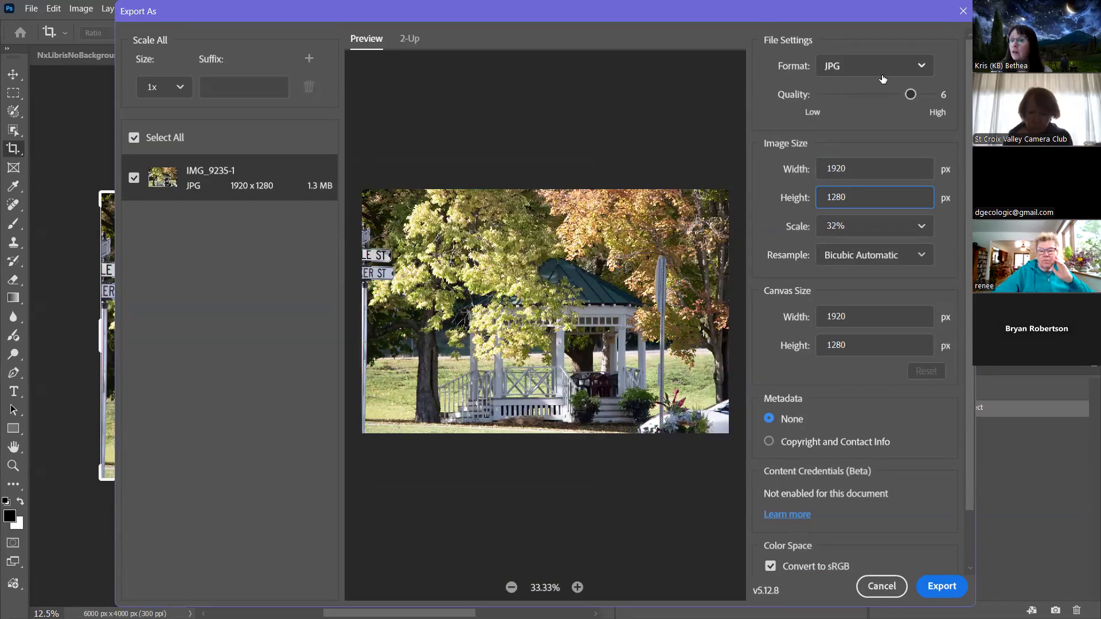
{"action": "left_click_drag", "start_coordinate": [911, 95], "coordinate": [893, 96]}
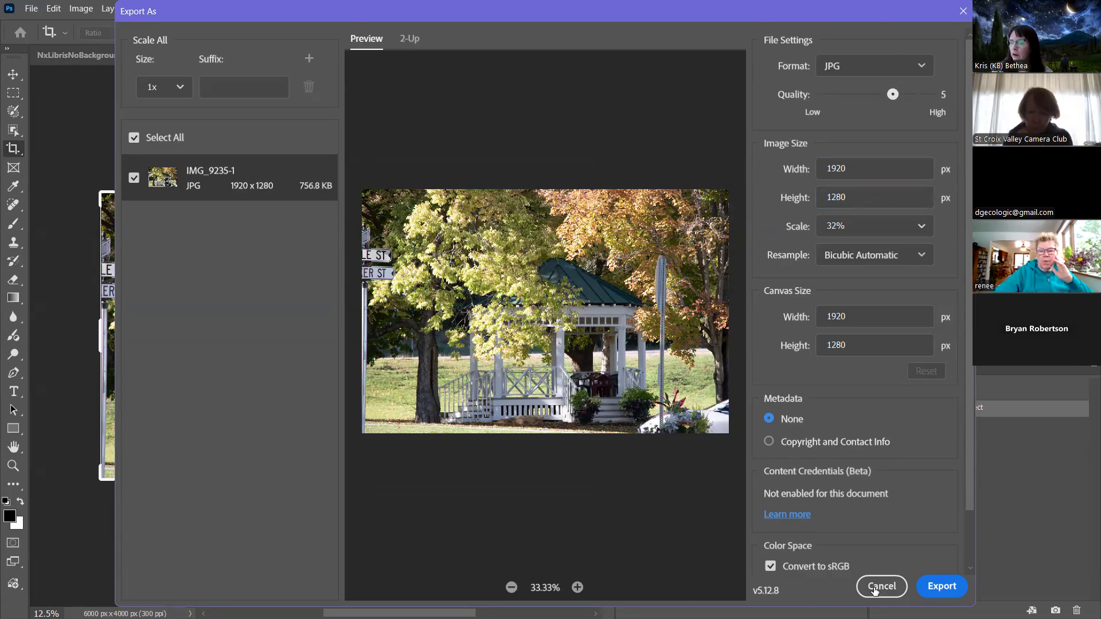
Proceed with the export and choose the Marina St Croix folder inside St Croix as the destination
{"action": "left_click", "coordinate": [940, 588]}
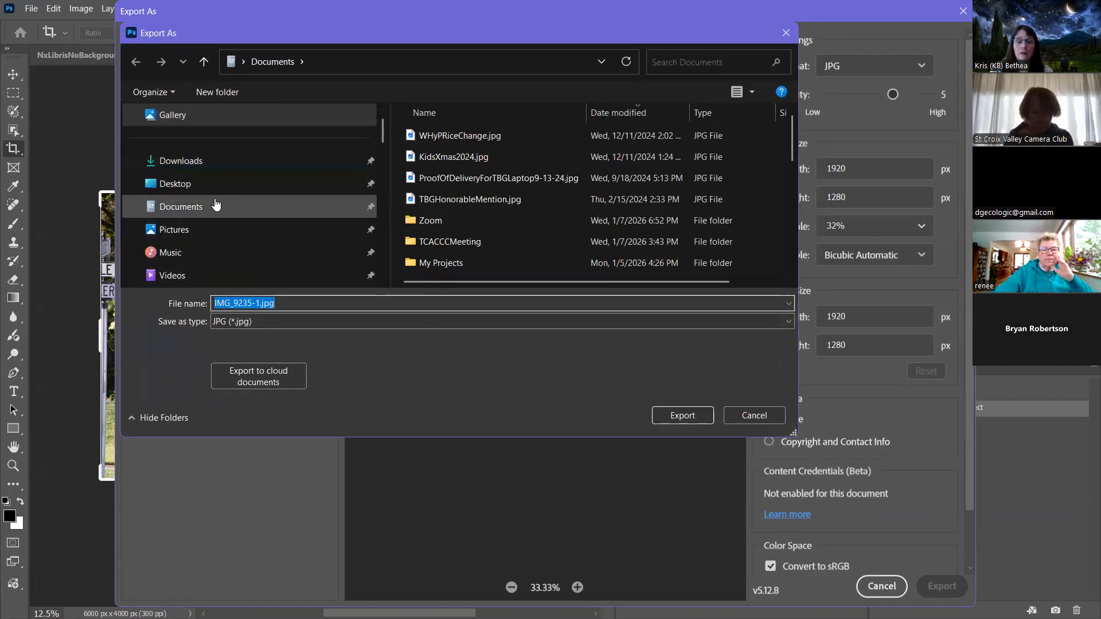
{"action": "scroll", "coordinate": [201, 229], "scroll_direction": "down", "scroll_amount": 5}
{"action": "scroll", "coordinate": [201, 229], "scroll_direction": "down", "scroll_amount": 3}
{"action": "scroll", "coordinate": [202, 241], "scroll_direction": "down", "scroll_amount": 5}
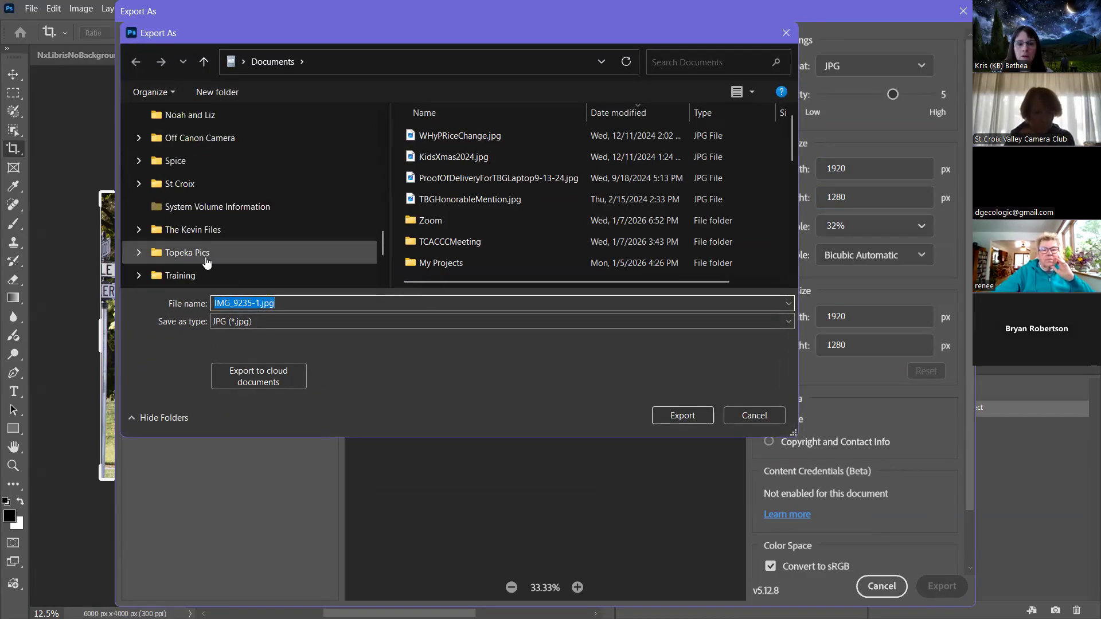
{"action": "scroll", "coordinate": [201, 195], "scroll_direction": "up", "scroll_amount": 2}
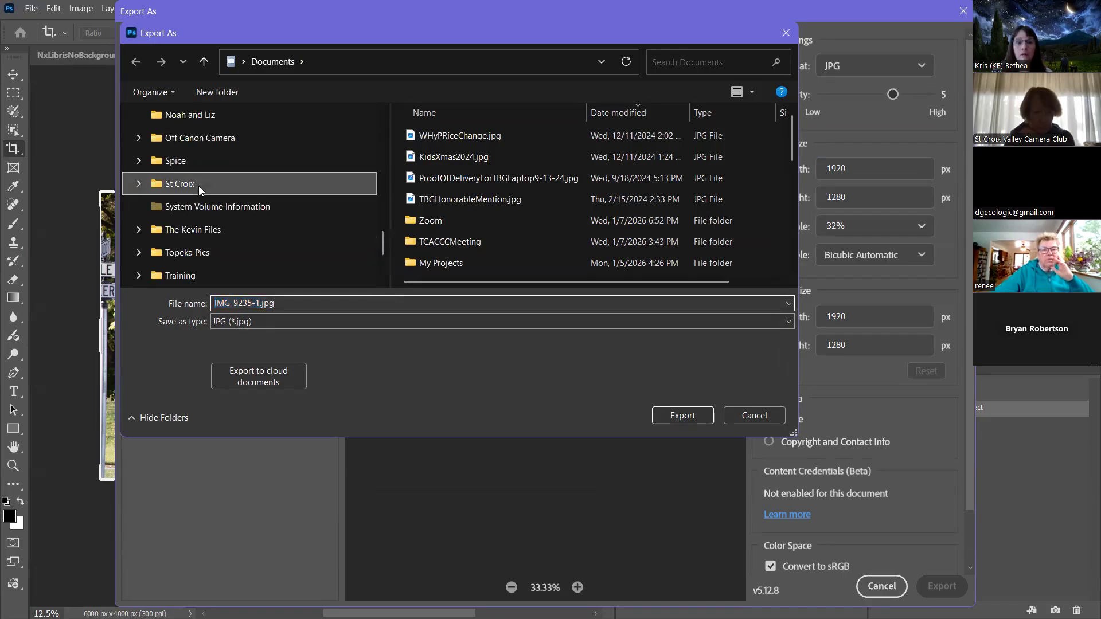
{"action": "left_click", "coordinate": [198, 186]}
{"action": "double_click", "coordinate": [491, 143]}
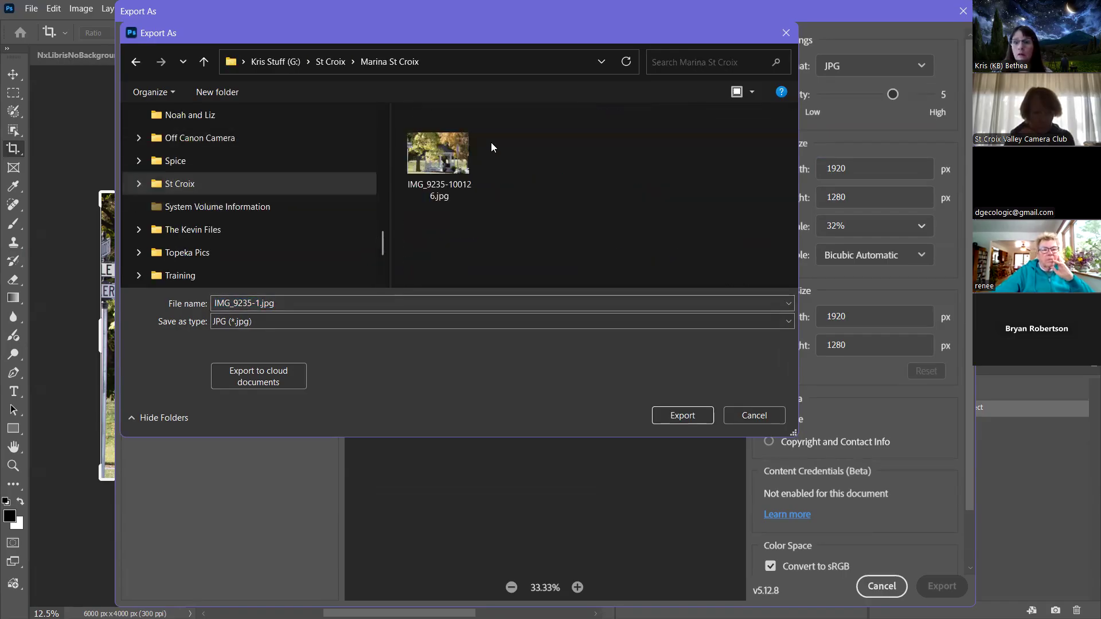
Name the exported JPG ResizedPS-1-10-26 and save it
{"action": "left_click", "coordinate": [289, 302]}
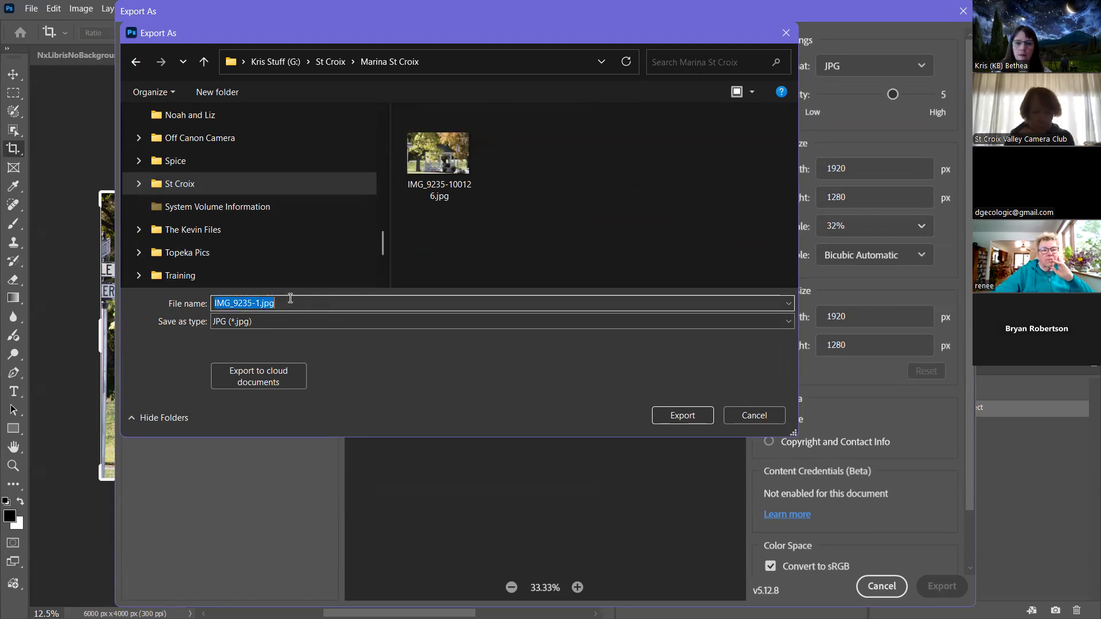
{"action": "type", "text": "ResizedPS"}
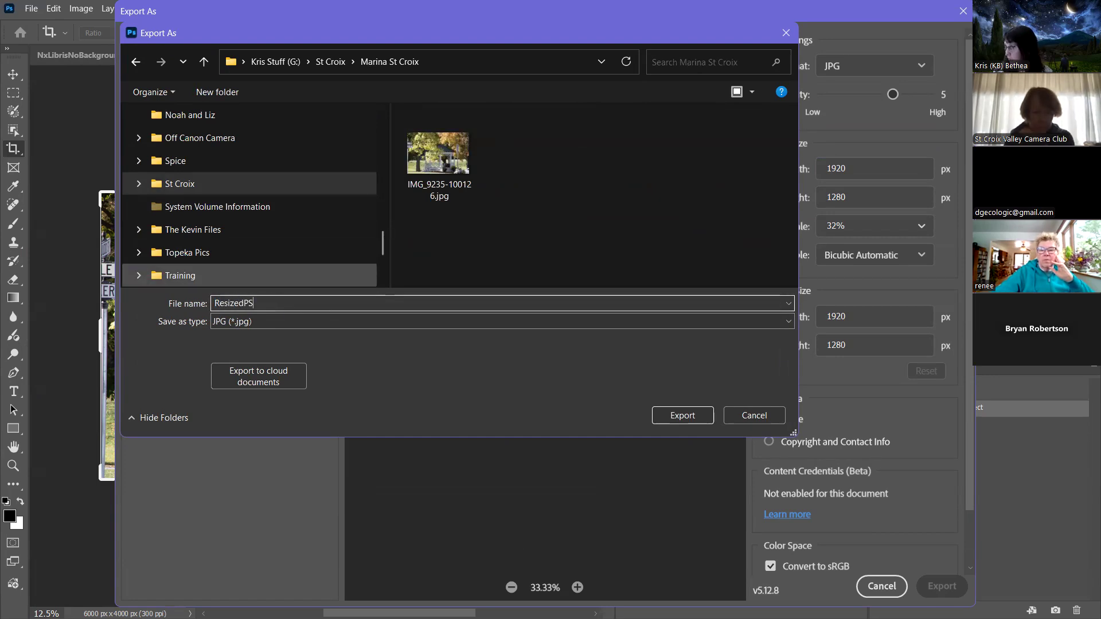
{"action": "type", "text": "-1-1"}
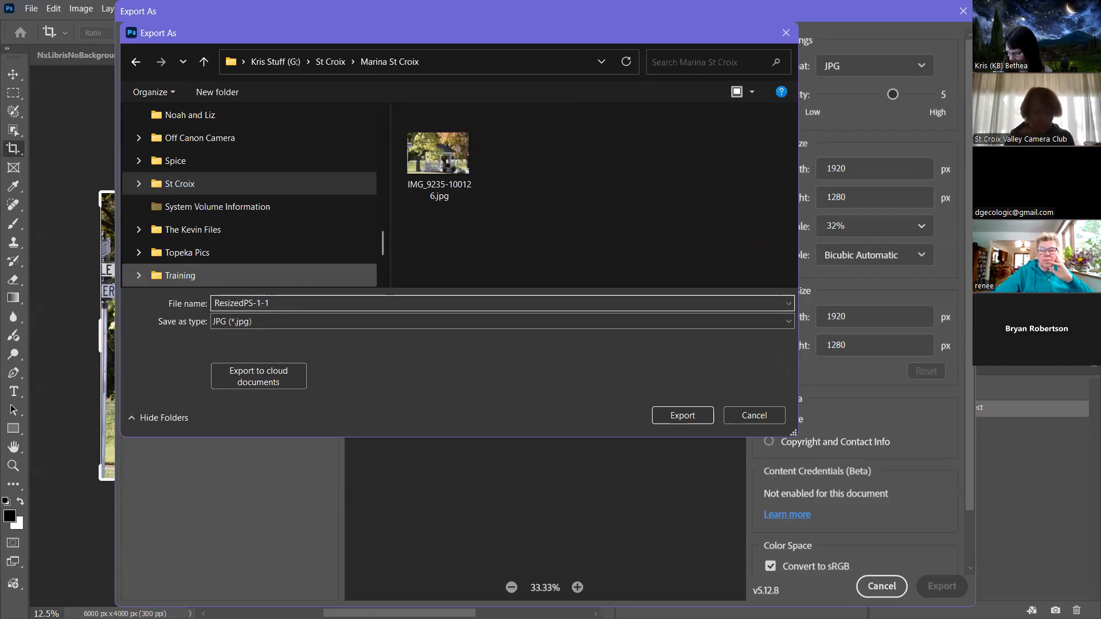
{"action": "type", "text": "0-26"}
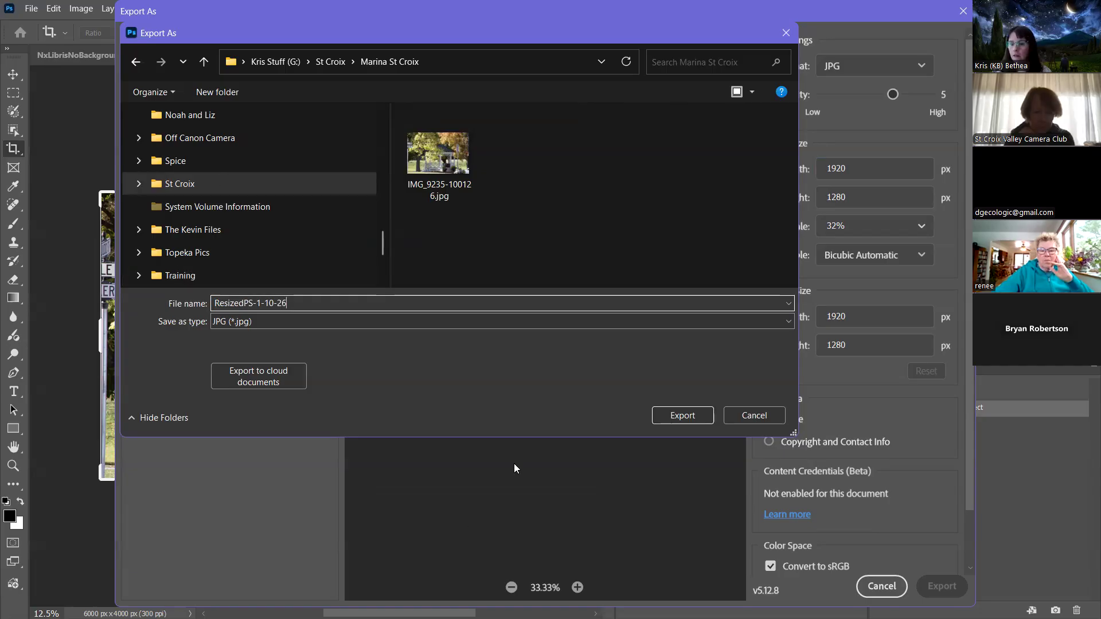
{"action": "left_click", "coordinate": [675, 417]}
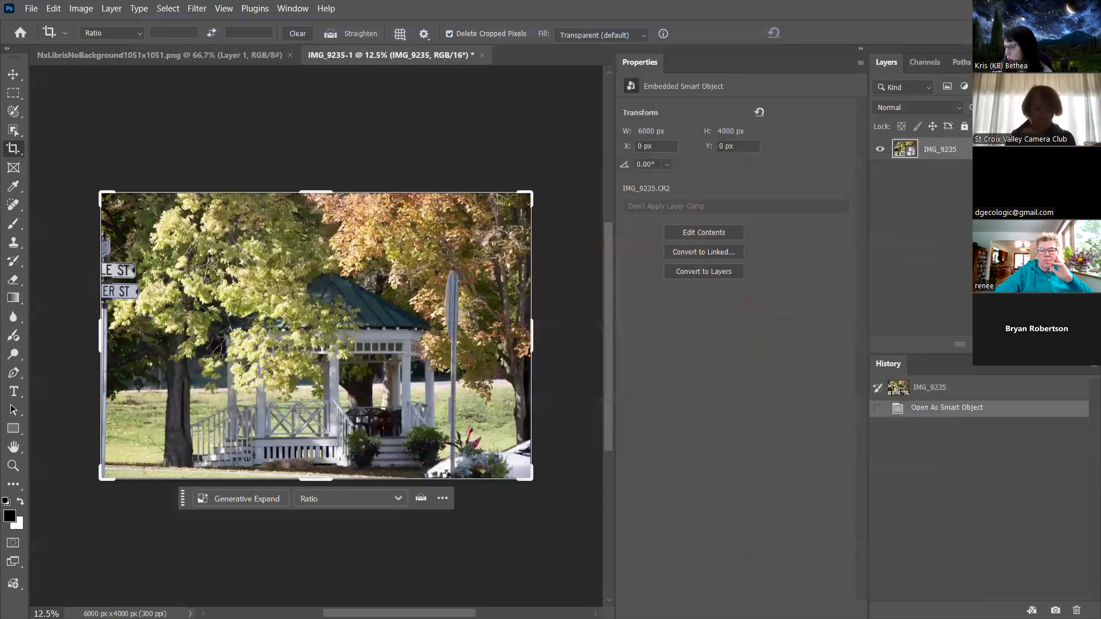
Switch to File Explorer and open the properties of ResizedPS-1-10-26.jpg in the Marina St Croix folder
{"action": "key", "text": "alt+Tab"}
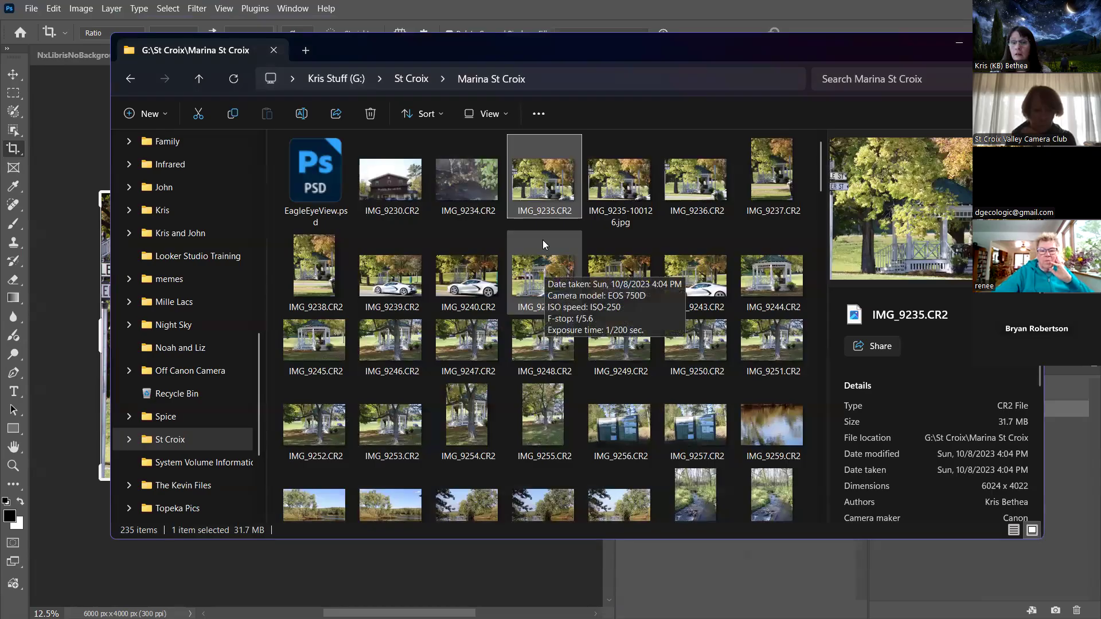
{"action": "scroll", "coordinate": [516, 321], "scroll_direction": "down", "scroll_amount": 20}
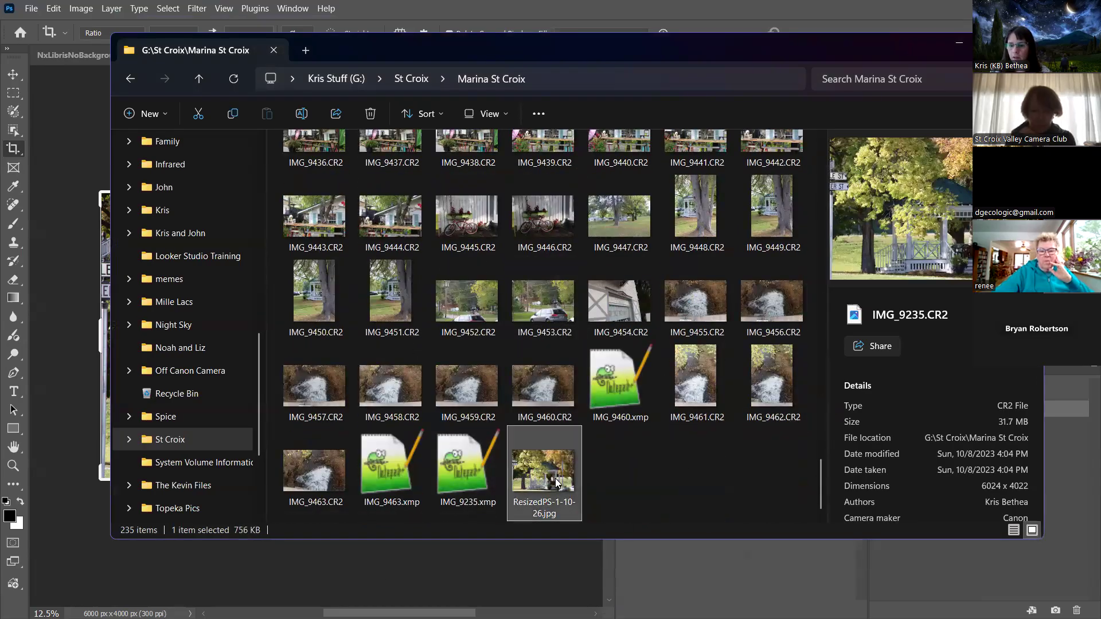
{"action": "right_click", "coordinate": [556, 476]}
{"action": "left_click", "coordinate": [623, 311]}
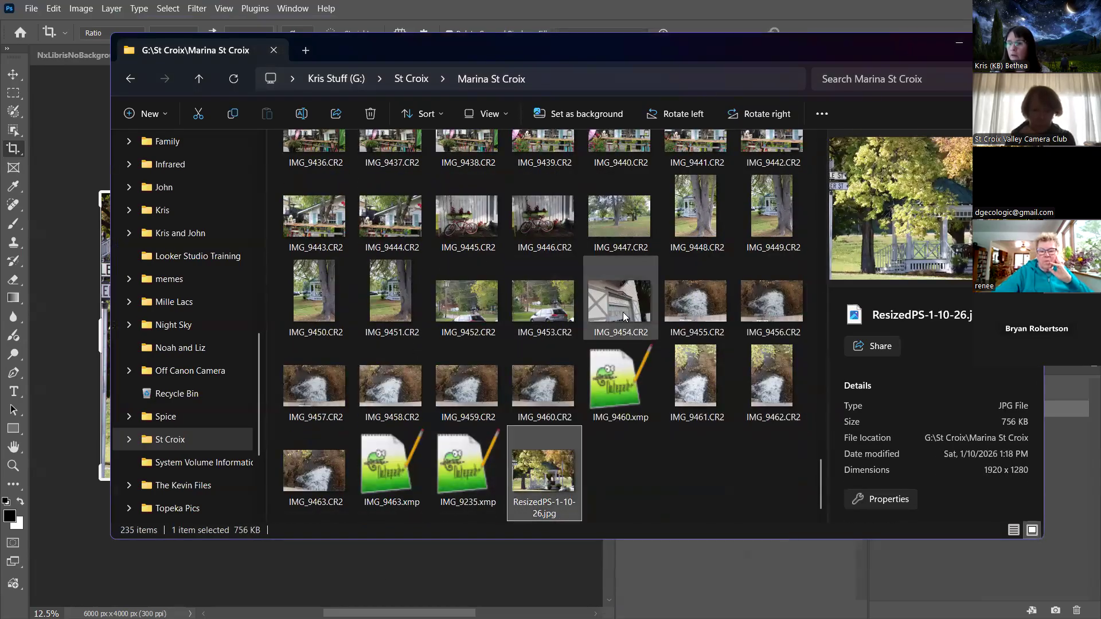
{"action": "left_click_drag", "start_coordinate": [674, 265], "coordinate": [471, 134]}
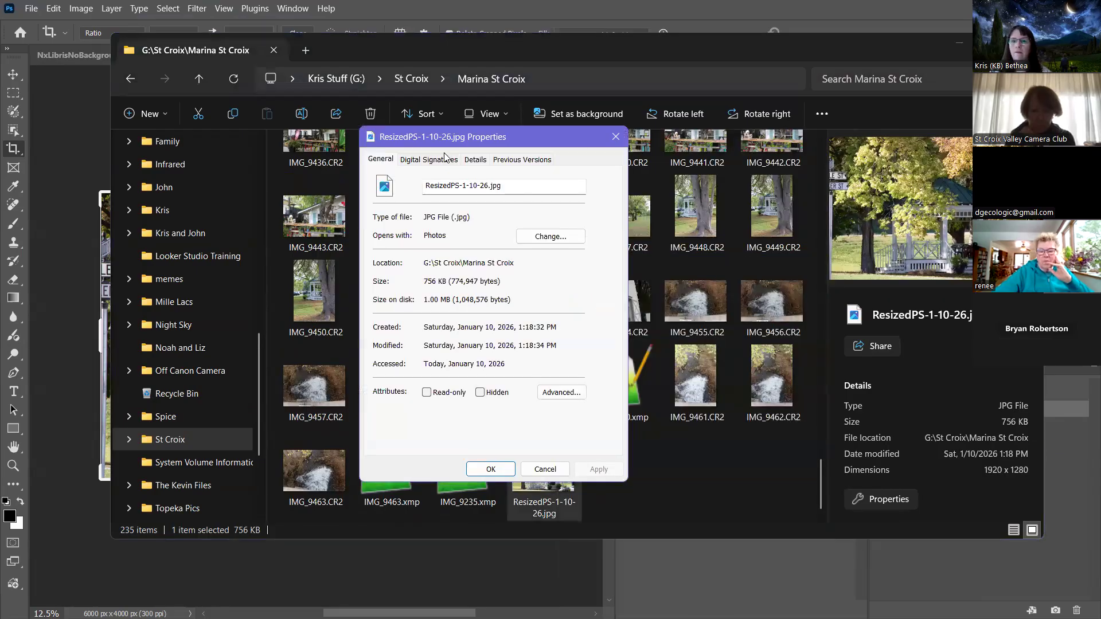
Examine the exported JPG's detailed properties for its dimensions, resolution and file size, and close the properties
{"action": "left_click", "coordinate": [480, 160]}
{"action": "scroll", "coordinate": [525, 374], "scroll_direction": "down", "scroll_amount": 1}
{"action": "scroll", "coordinate": [512, 384], "scroll_direction": "up", "scroll_amount": 1}
{"action": "scroll", "coordinate": [521, 402], "scroll_direction": "down", "scroll_amount": 1}
{"action": "scroll", "coordinate": [520, 401], "scroll_direction": "down", "scroll_amount": 1}
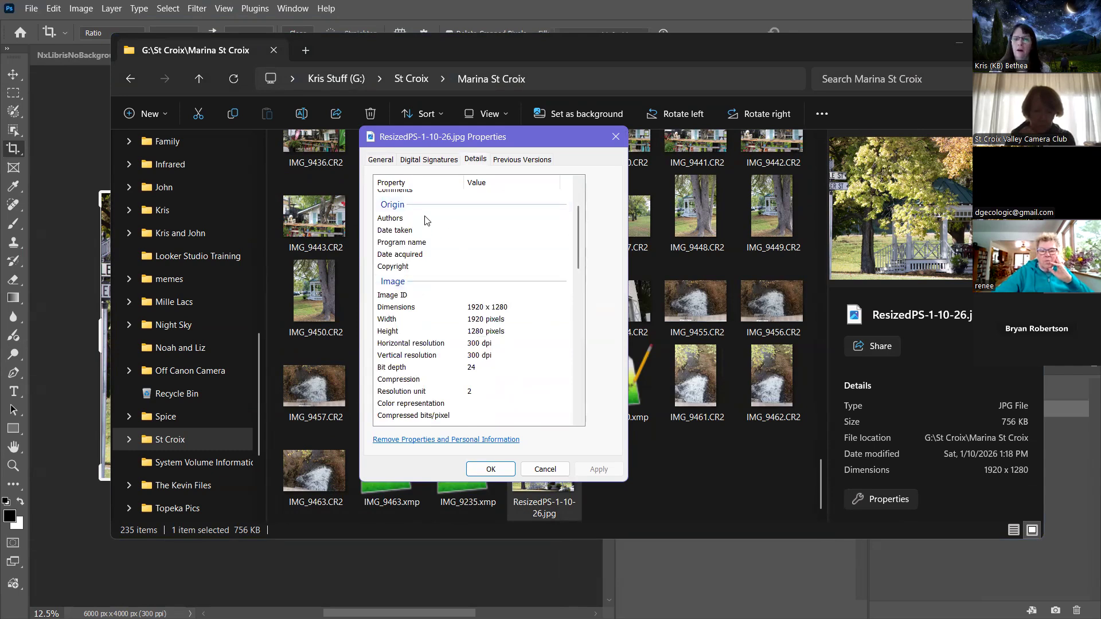
{"action": "scroll", "coordinate": [476, 277], "scroll_direction": "up", "scroll_amount": 2}
{"action": "scroll", "coordinate": [486, 300], "scroll_direction": "down", "scroll_amount": 3}
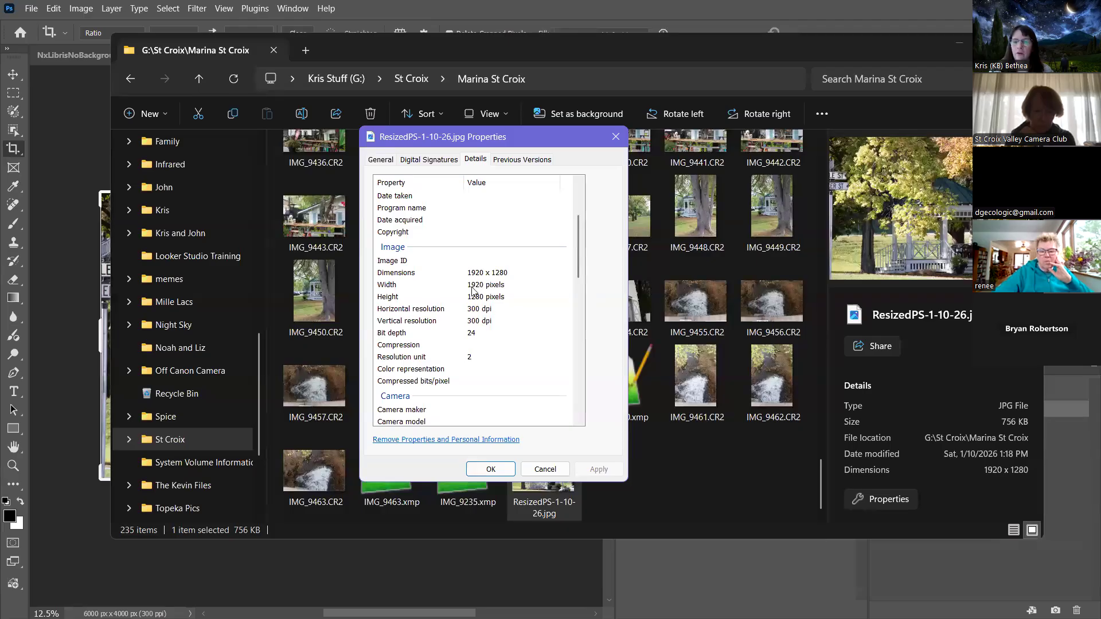
{"action": "left_click", "coordinate": [490, 273]}
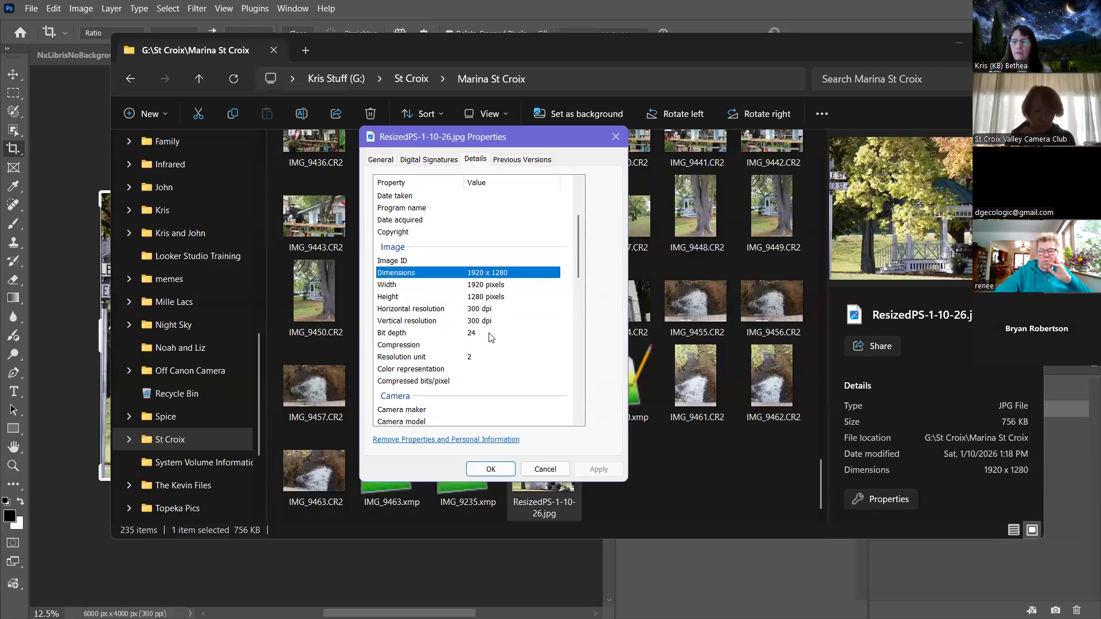
{"action": "scroll", "coordinate": [492, 370], "scroll_direction": "down", "scroll_amount": 12}
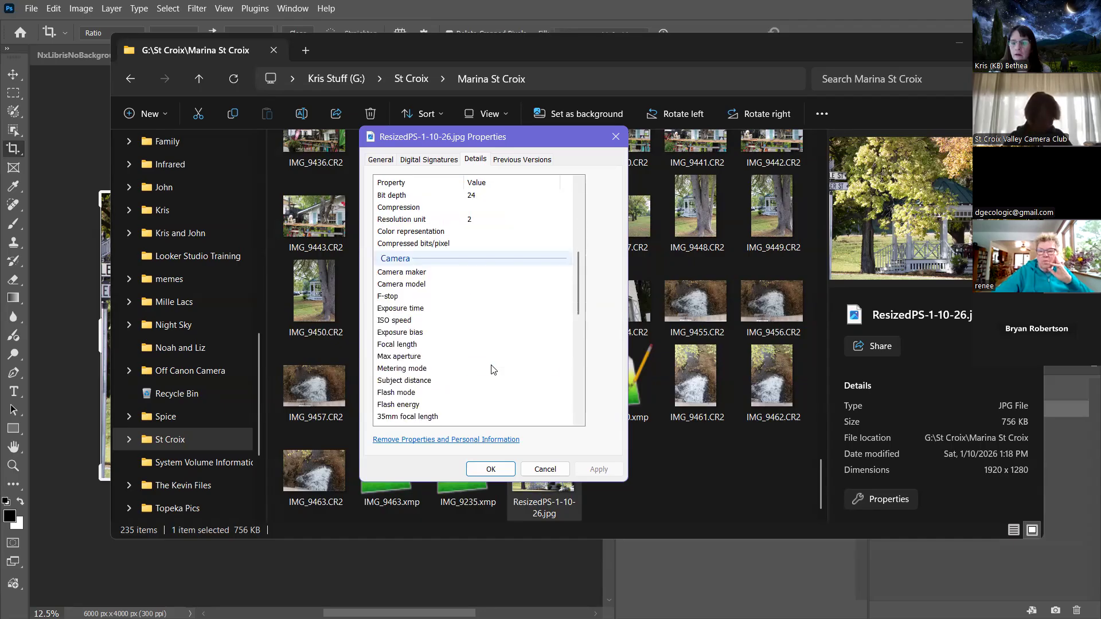
{"action": "left_click", "coordinate": [497, 334]}
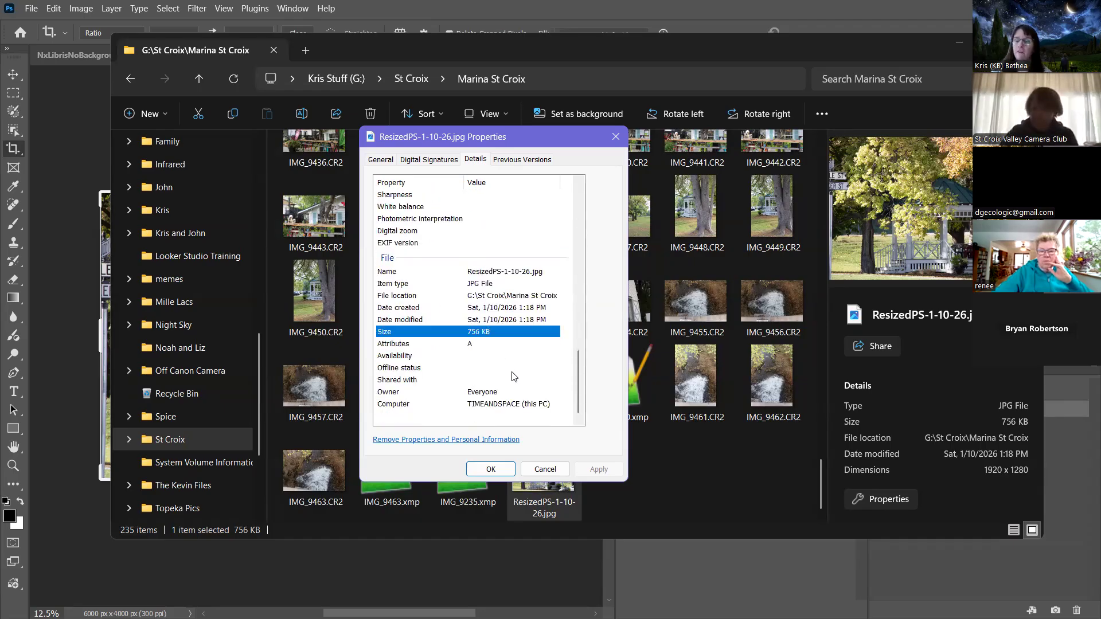
{"action": "left_click", "coordinate": [557, 469]}
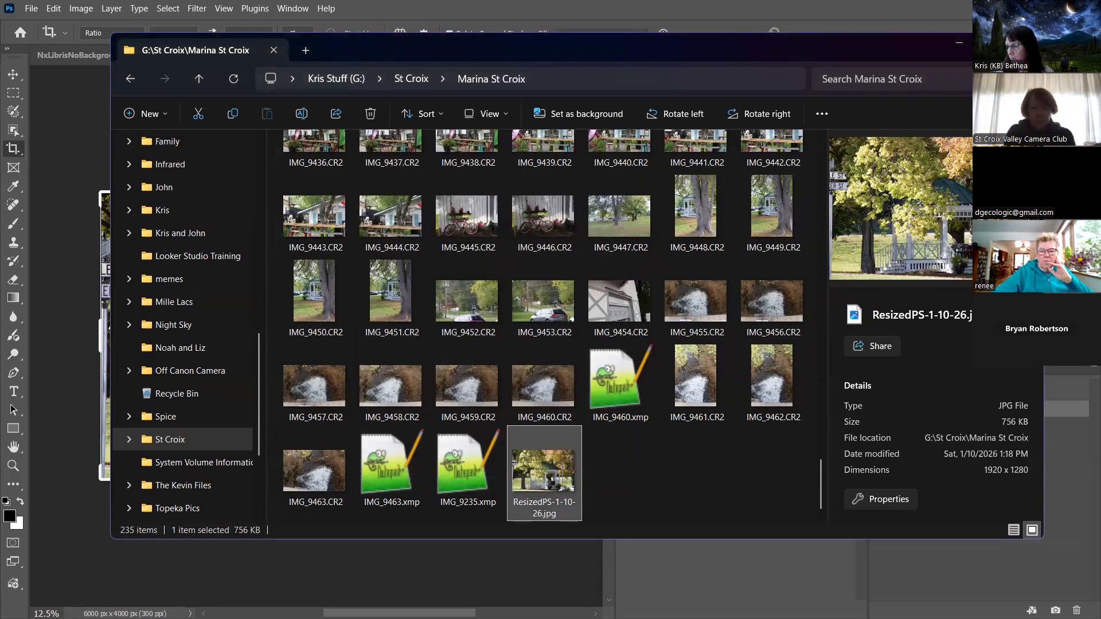
Switch to Lightroom Classic, start exporting the selected IMG_9235.CR2 photo and review the JPEG file settings
{"action": "key", "text": "alt+Tab"}
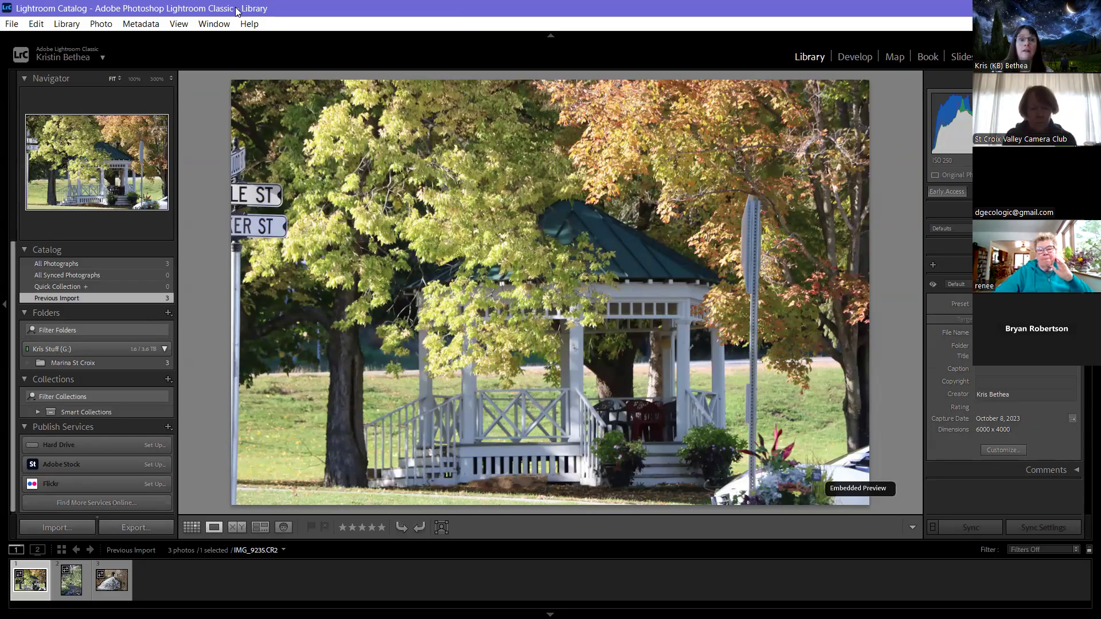
{"action": "left_click", "coordinate": [31, 25]}
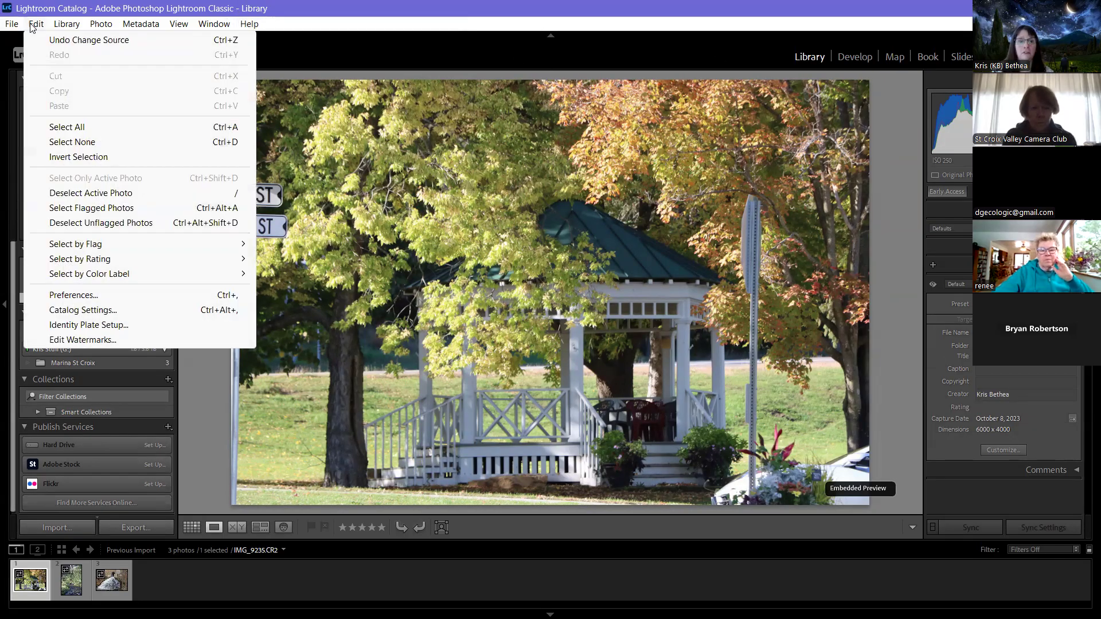
{"action": "mouse_move", "coordinate": [14, 27]}
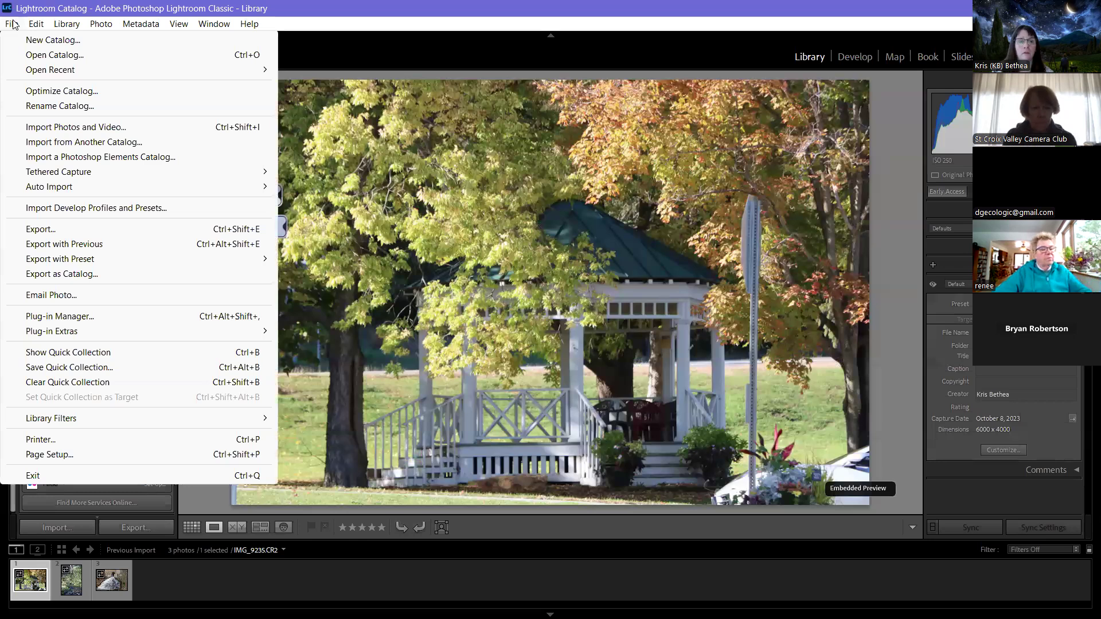
{"action": "left_click", "coordinate": [72, 233]}
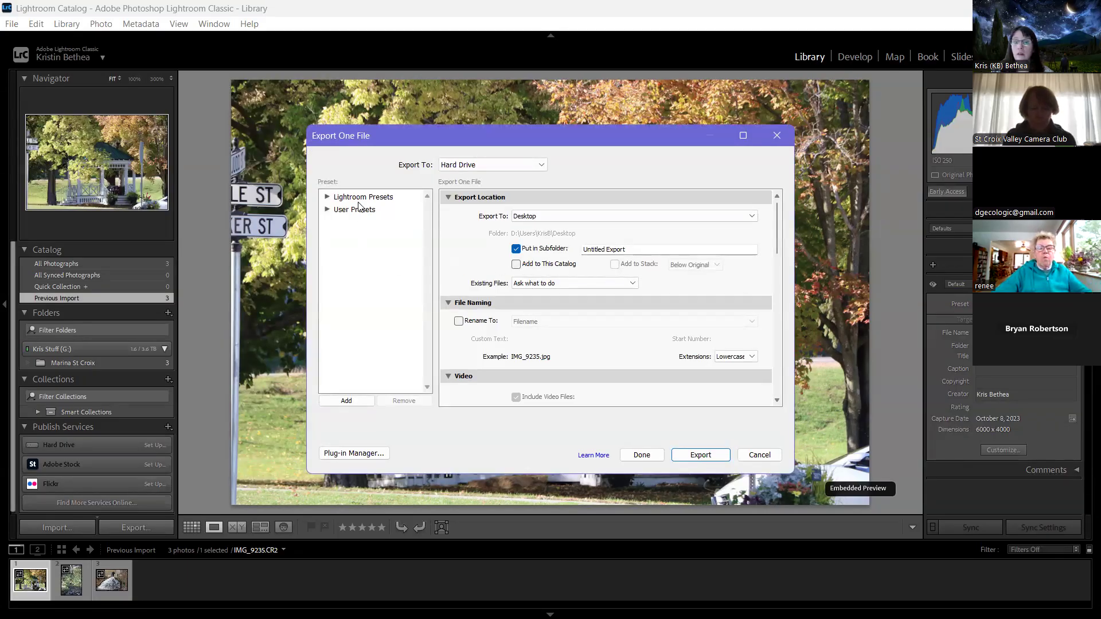
{"action": "left_click_drag", "start_coordinate": [773, 238], "coordinate": [776, 322]}
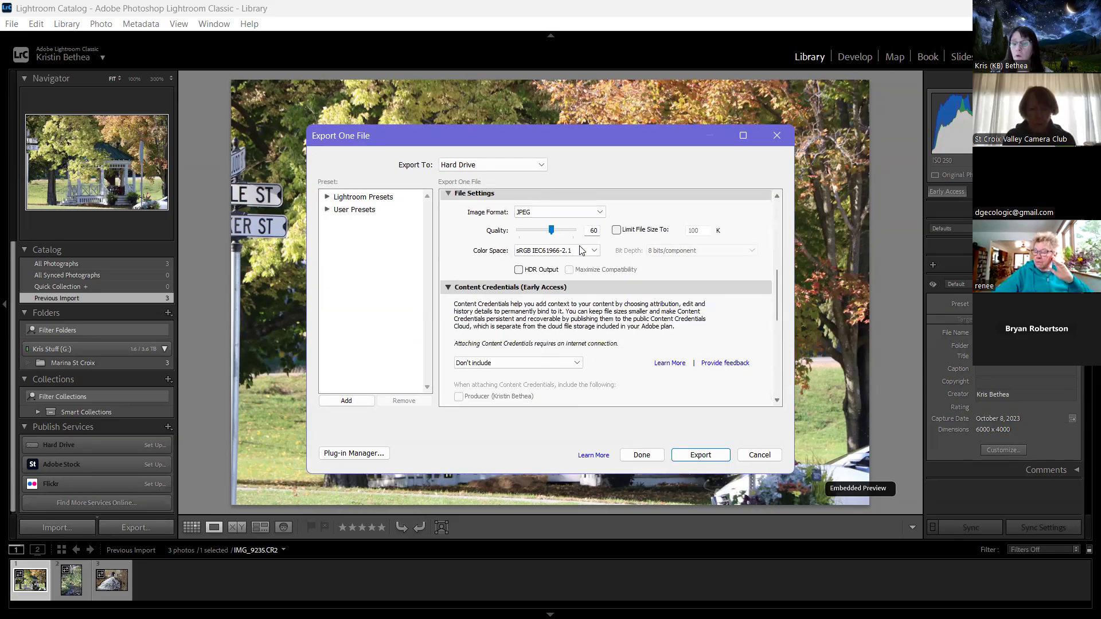
Enable resizing to fit for the export, using the long edge at 1920 pixels
{"action": "left_click_drag", "start_coordinate": [774, 289], "coordinate": [778, 331]}
{"action": "left_click", "coordinate": [459, 297]}
{"action": "left_click", "coordinate": [565, 298]}
{"action": "left_click", "coordinate": [563, 345]}
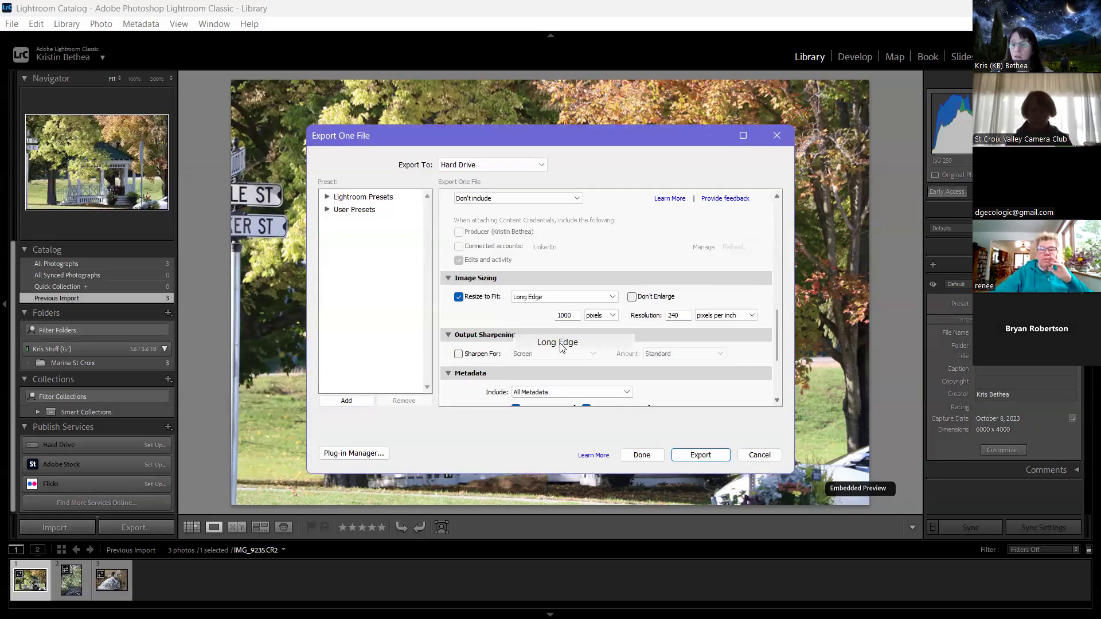
{"action": "double_click", "coordinate": [574, 315]}
{"action": "type", "text": "1920"}
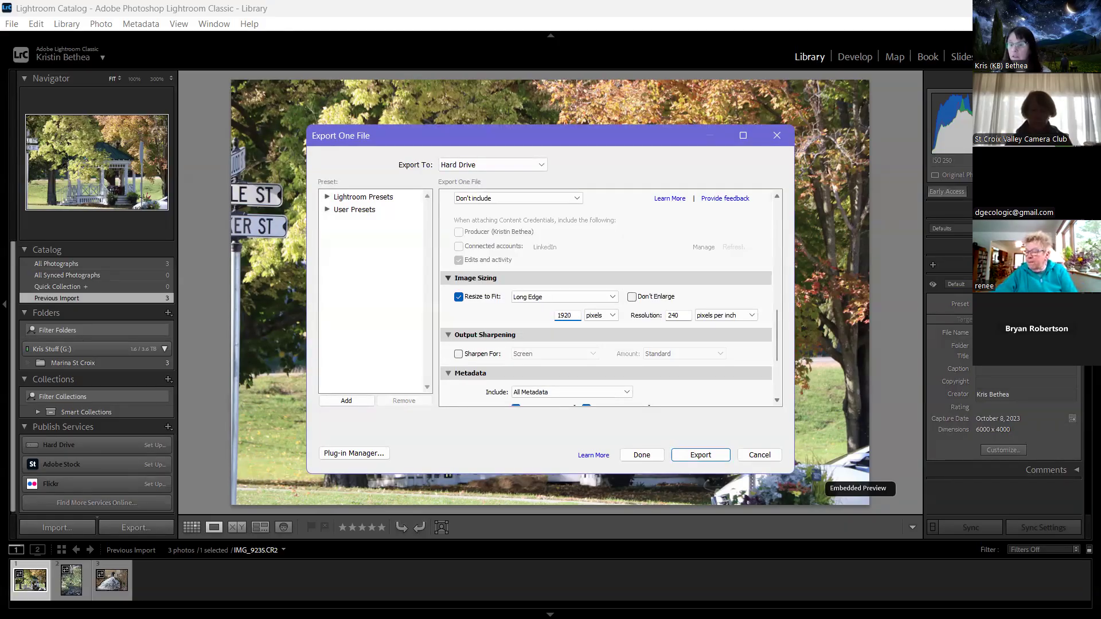
Check the sharpening, metadata, watermark and post-processing export options, and run the export
{"action": "scroll", "coordinate": [560, 369], "scroll_direction": "down", "scroll_amount": 3}
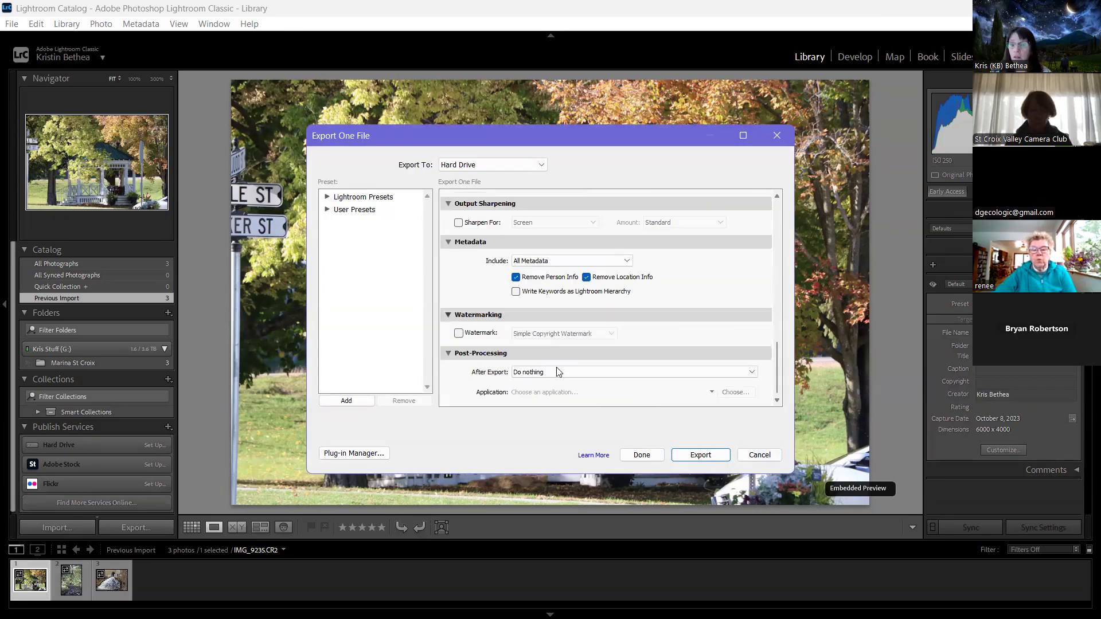
{"action": "scroll", "coordinate": [585, 375], "scroll_direction": "up", "scroll_amount": 7}
{"action": "left_click", "coordinate": [714, 456]}
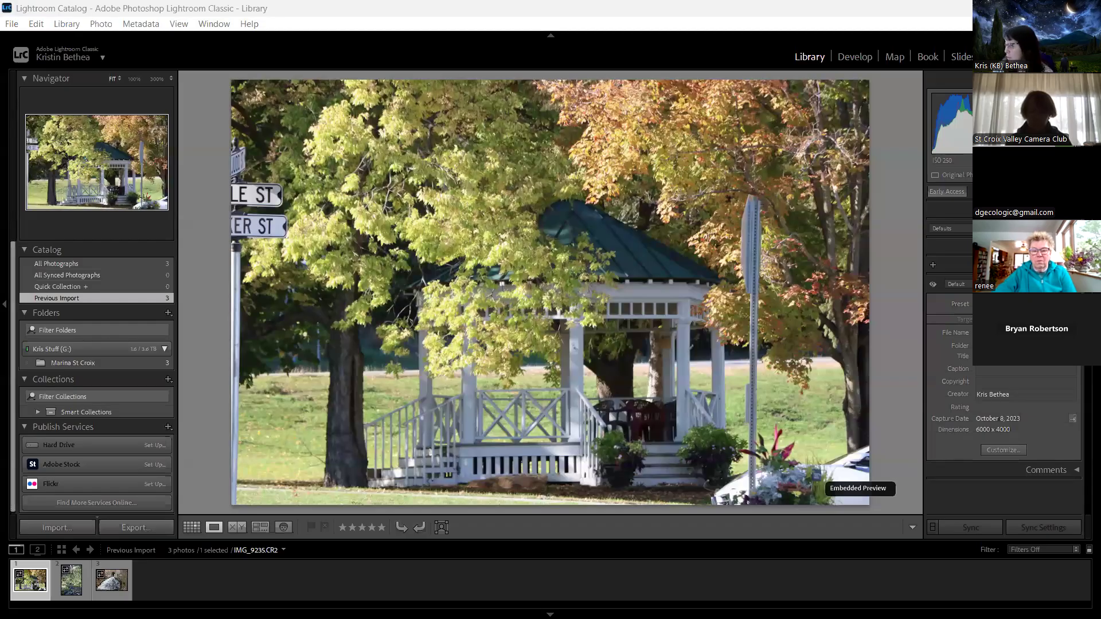
Switch to Acrobat, read through the Quick Resizing Recipes PDF for each program, and return to the slide presentation
{"action": "key", "text": "alt+Tab"}
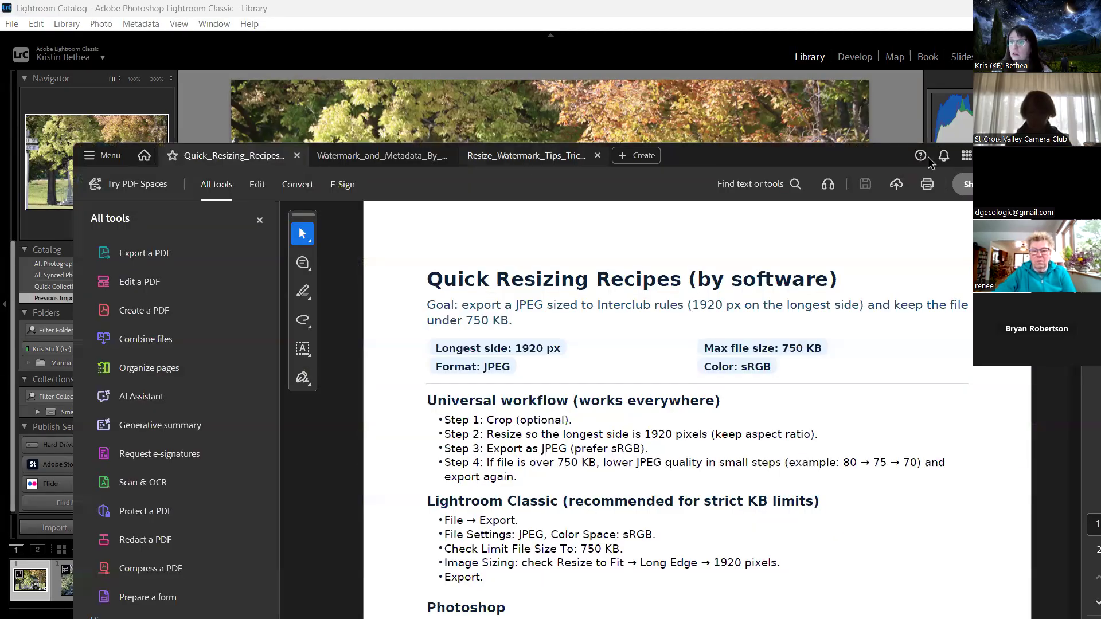
{"action": "double_click", "coordinate": [854, 158]}
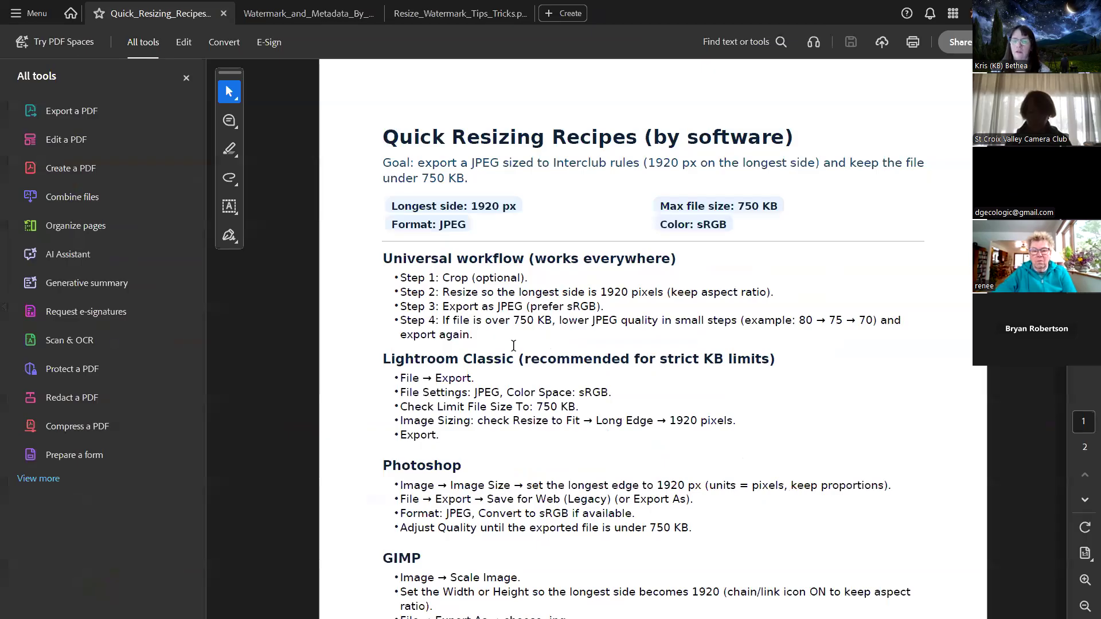
{"action": "scroll", "coordinate": [513, 345], "scroll_direction": "down", "scroll_amount": 5}
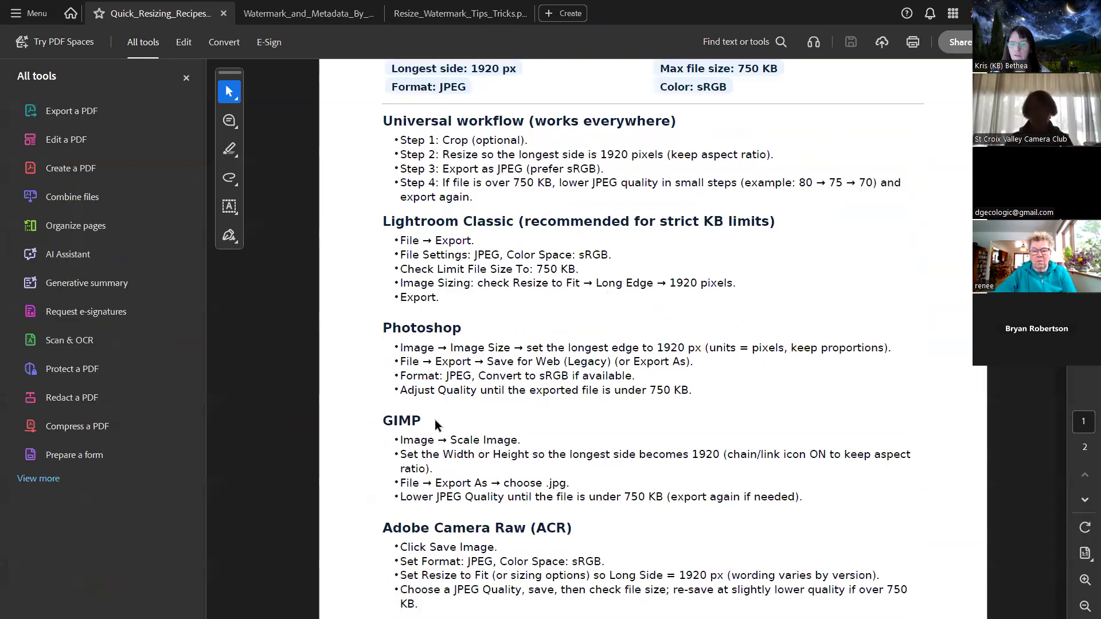
{"action": "scroll", "coordinate": [435, 425], "scroll_direction": "down", "scroll_amount": 9}
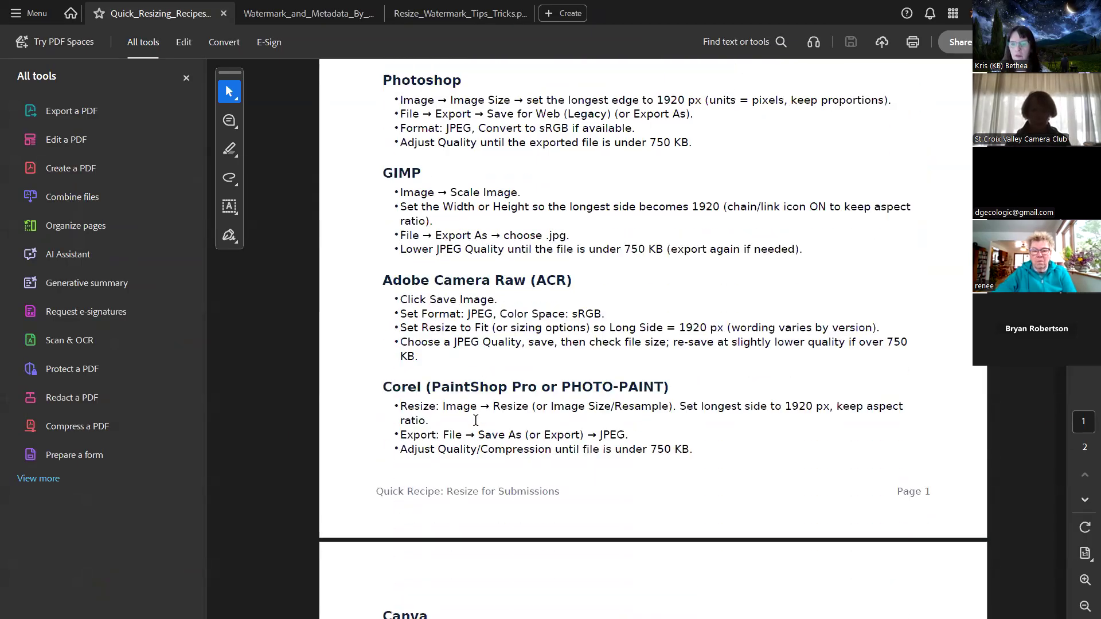
{"action": "scroll", "coordinate": [441, 473], "scroll_direction": "down", "scroll_amount": 5}
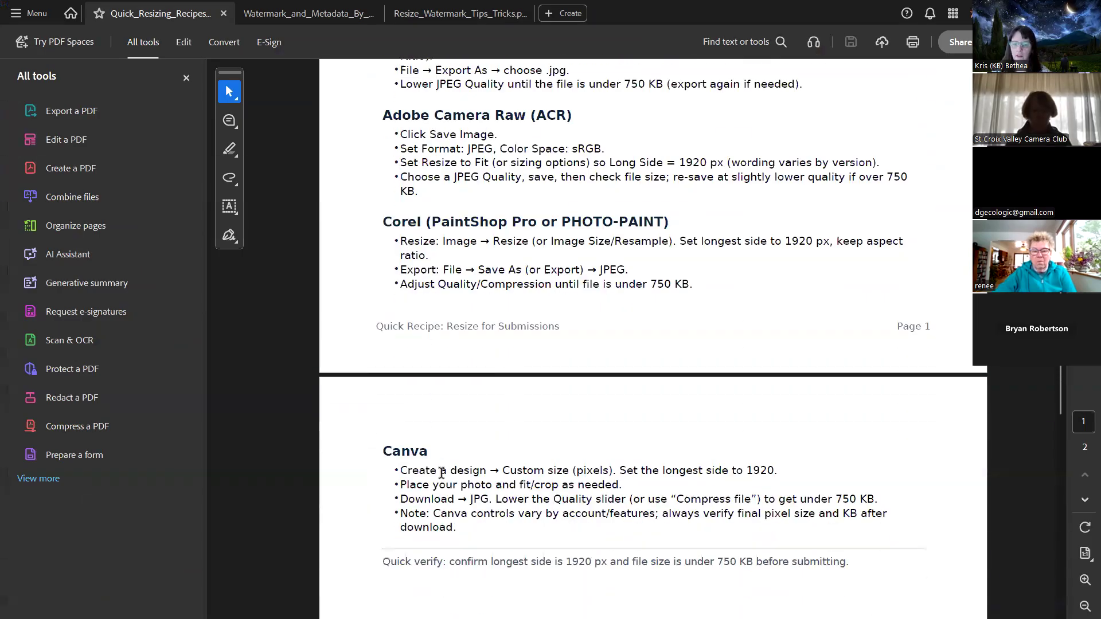
{"action": "scroll", "coordinate": [442, 474], "scroll_direction": "down", "scroll_amount": 3}
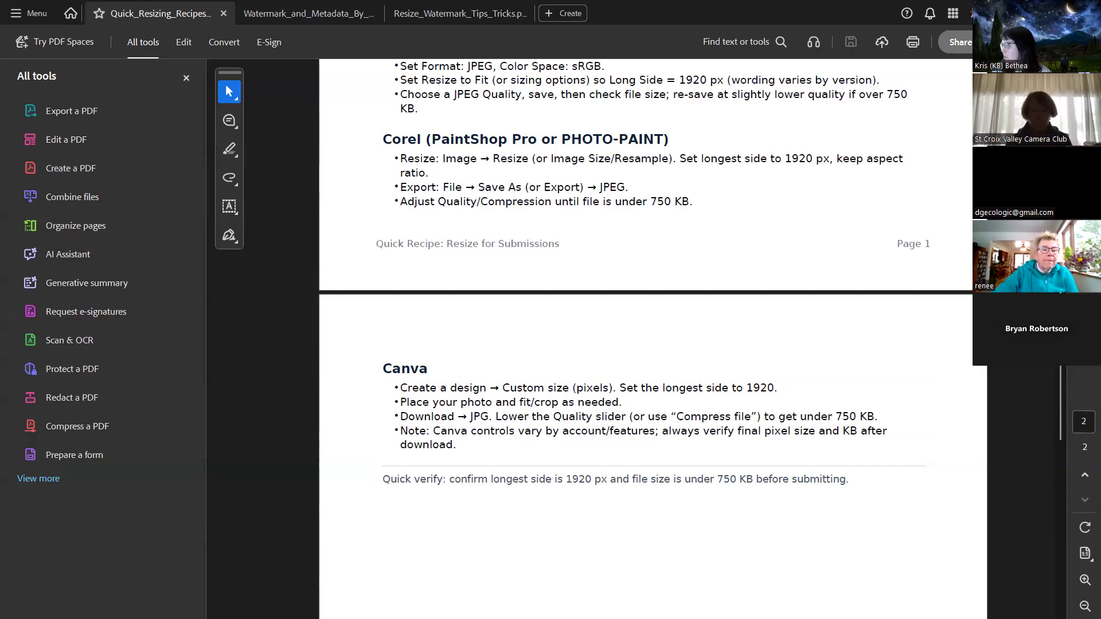
{"action": "key", "text": "alt+Tab"}
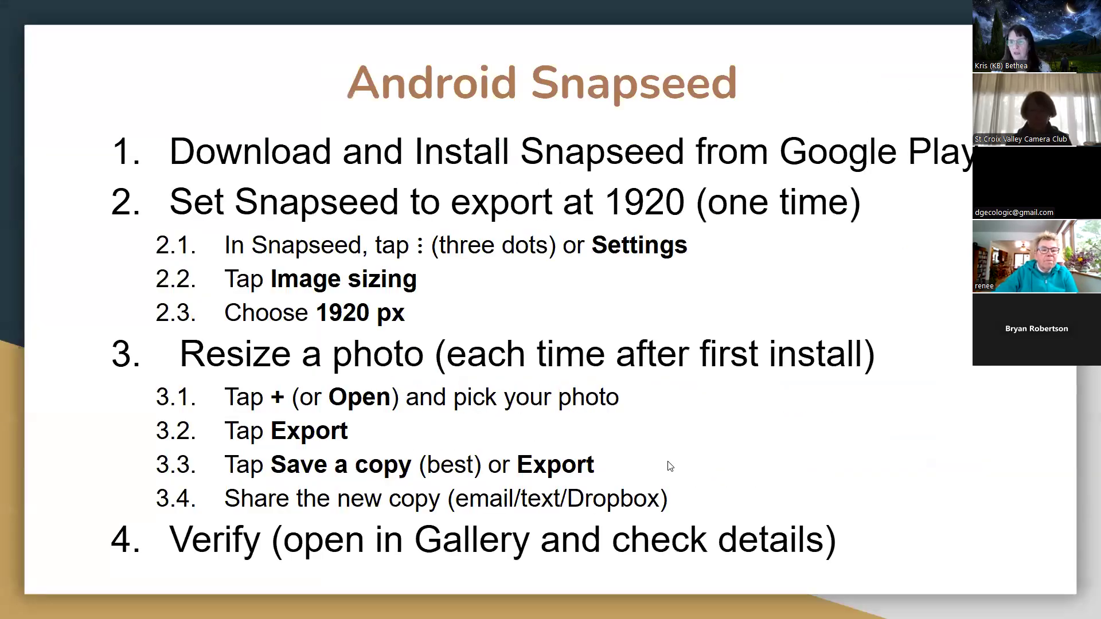
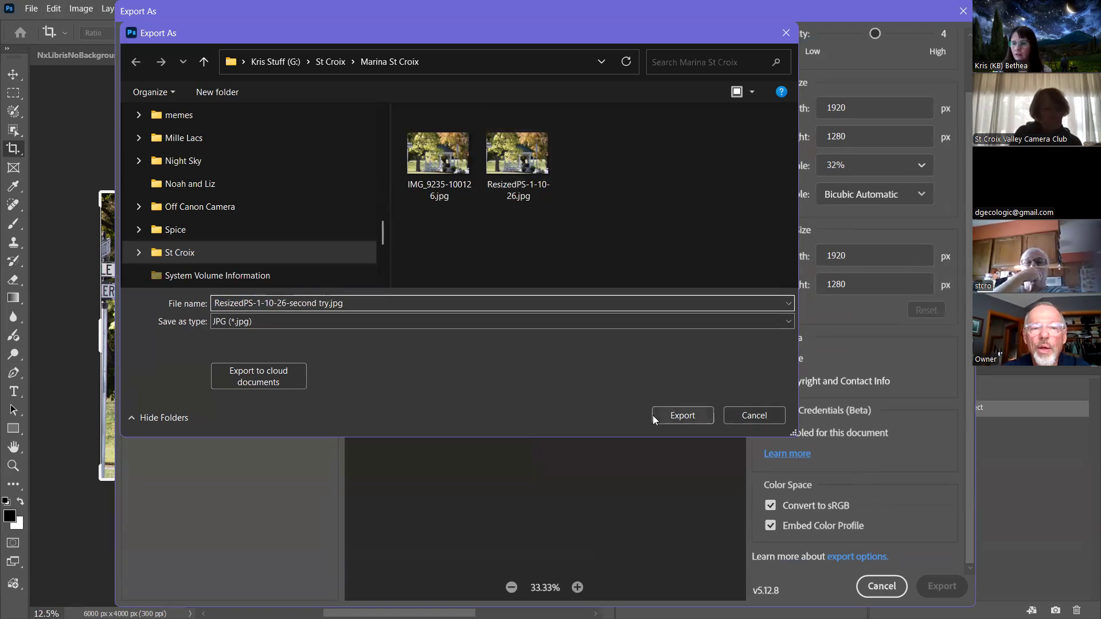
Save the JPG export as ResizedPS-1-10-26-second try in Marina St Croix, and check the file's size in File Explorer
{"action": "left_click", "coordinate": [680, 415]}
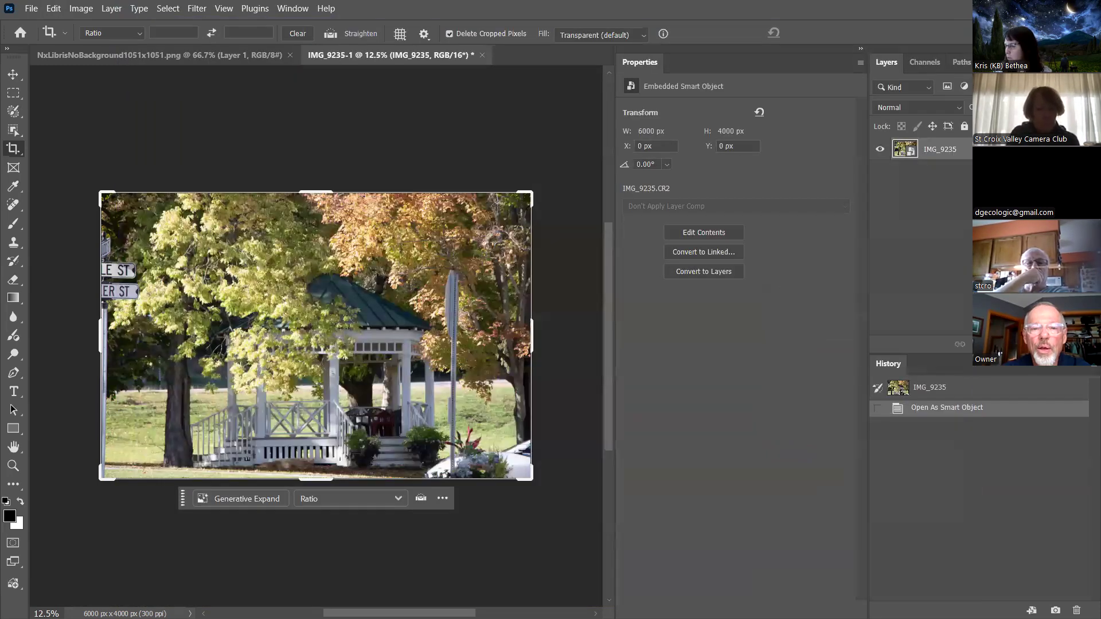
{"action": "key", "text": "alt+Tab"}
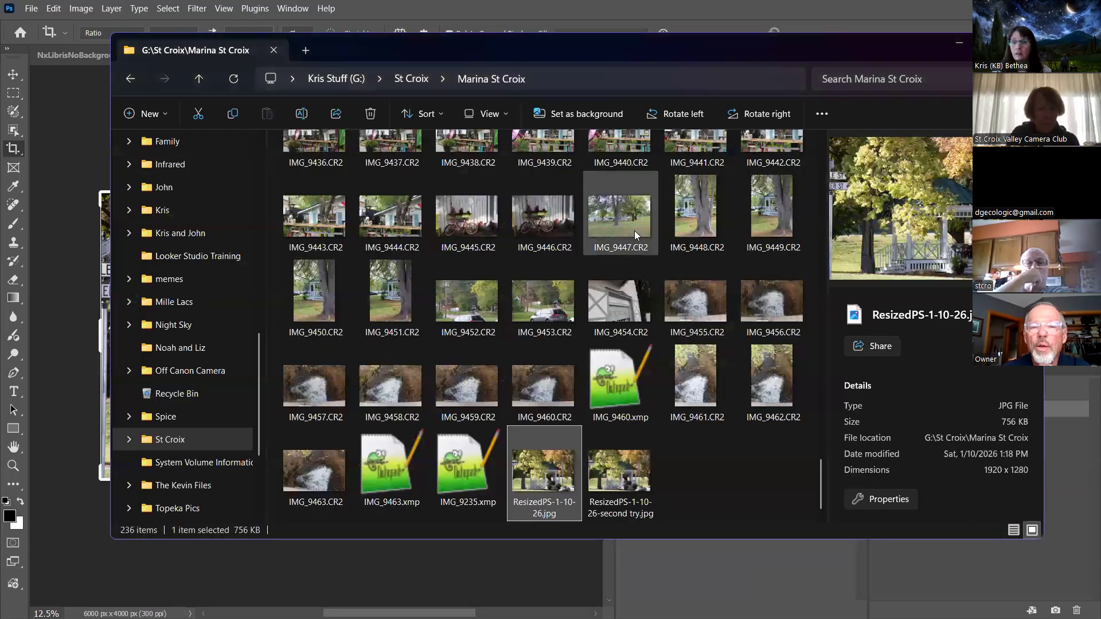
{"action": "left_click", "coordinate": [614, 481]}
{"action": "right_click", "coordinate": [613, 481]}
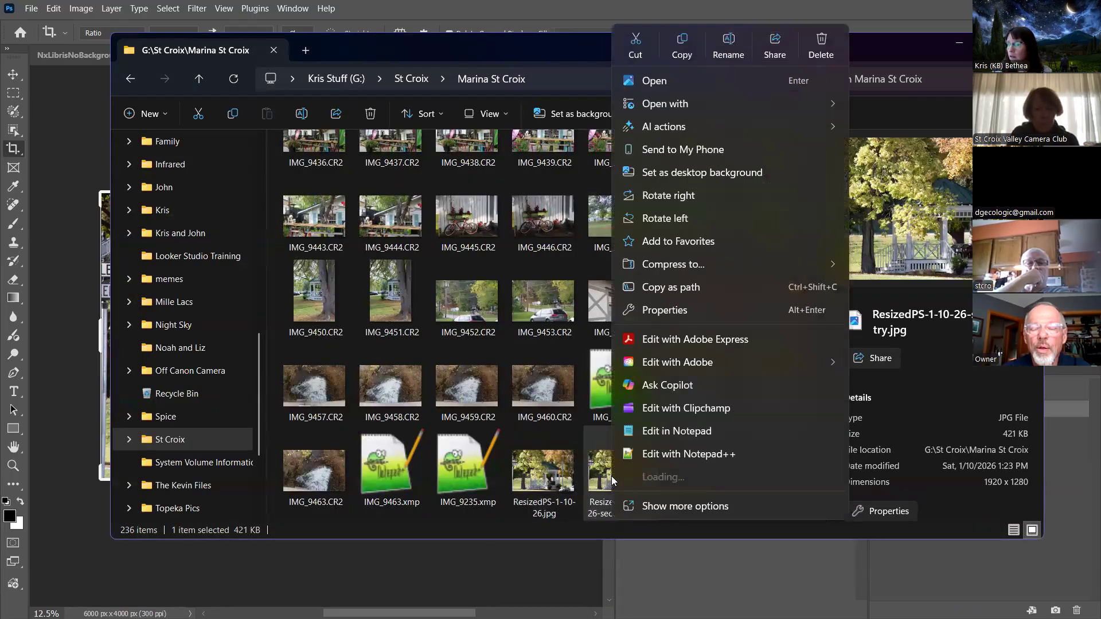
{"action": "left_click", "coordinate": [997, 434]}
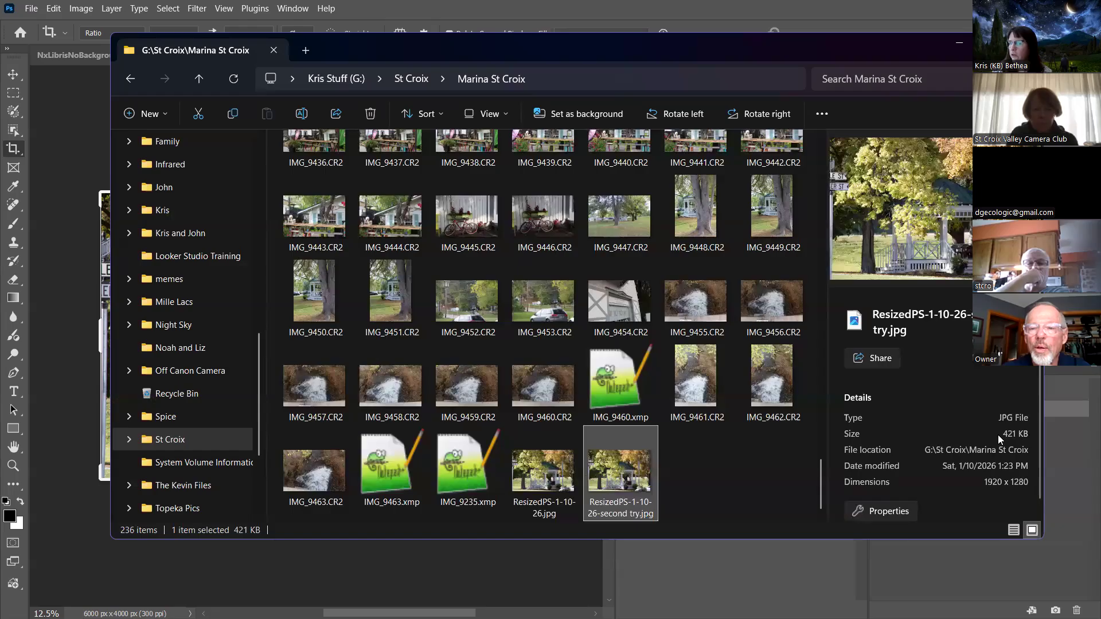
Compare the file details of ResizedPS-1-10-26.jpg, the second-try export and the earlier IMG_9235-100126.jpg
{"action": "left_click", "coordinate": [545, 482]}
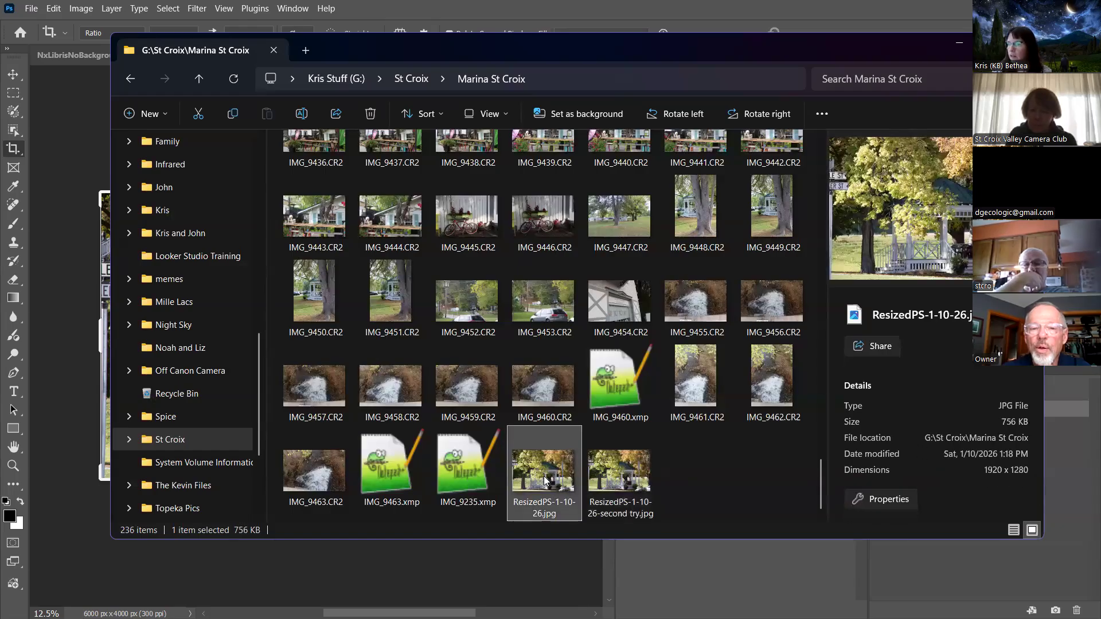
{"action": "left_click", "coordinate": [630, 475]}
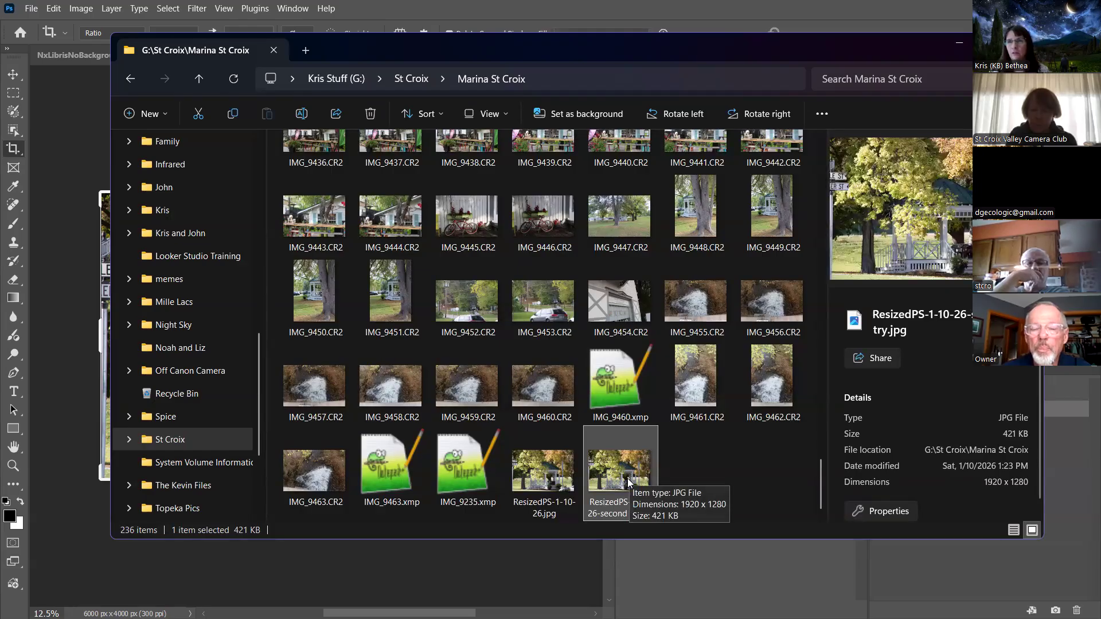
{"action": "scroll", "coordinate": [552, 426], "scroll_direction": "up", "scroll_amount": 20}
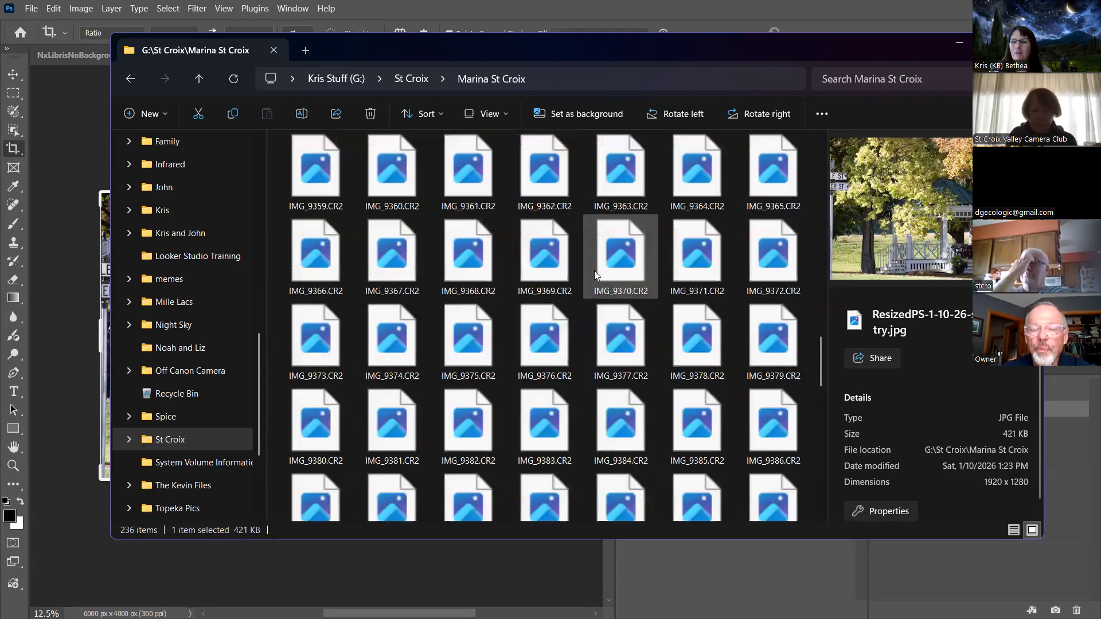
{"action": "left_click", "coordinate": [627, 215]}
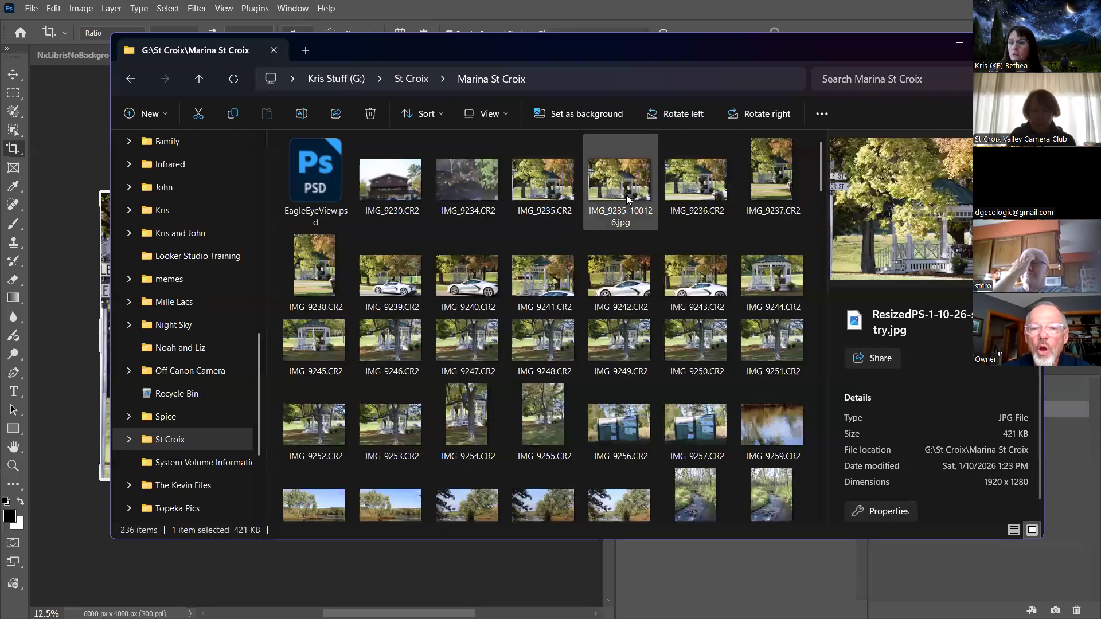
Switch back to Photoshop, reopen the IMG_9235 smart object in Camera Raw, and bring up its image save options
{"action": "key", "text": "alt+Tab"}
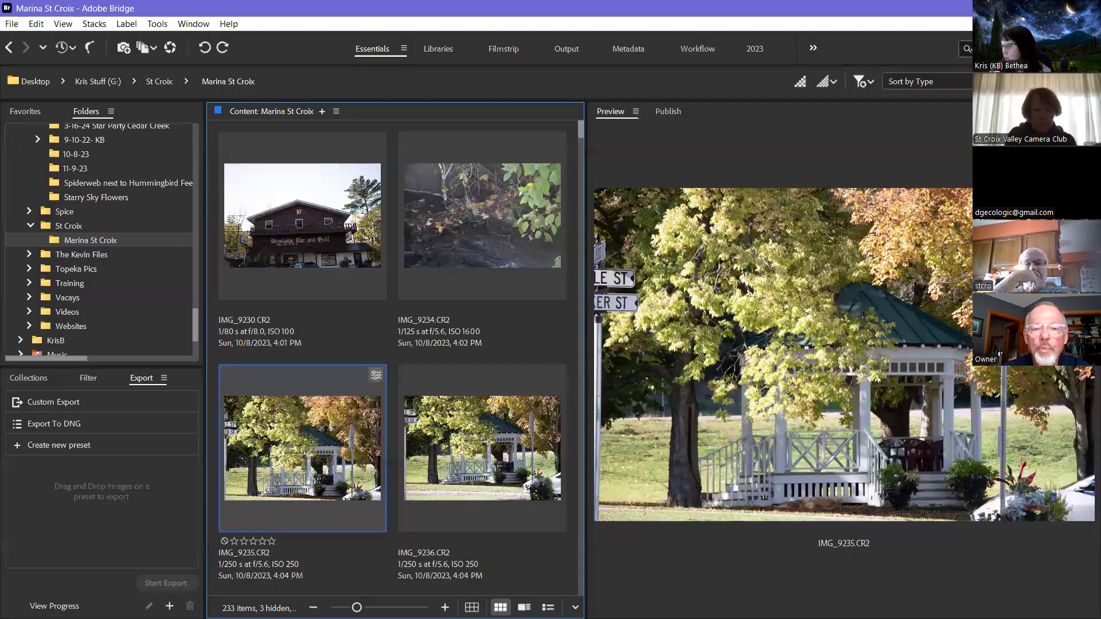
{"action": "key", "text": "alt+Tab"}
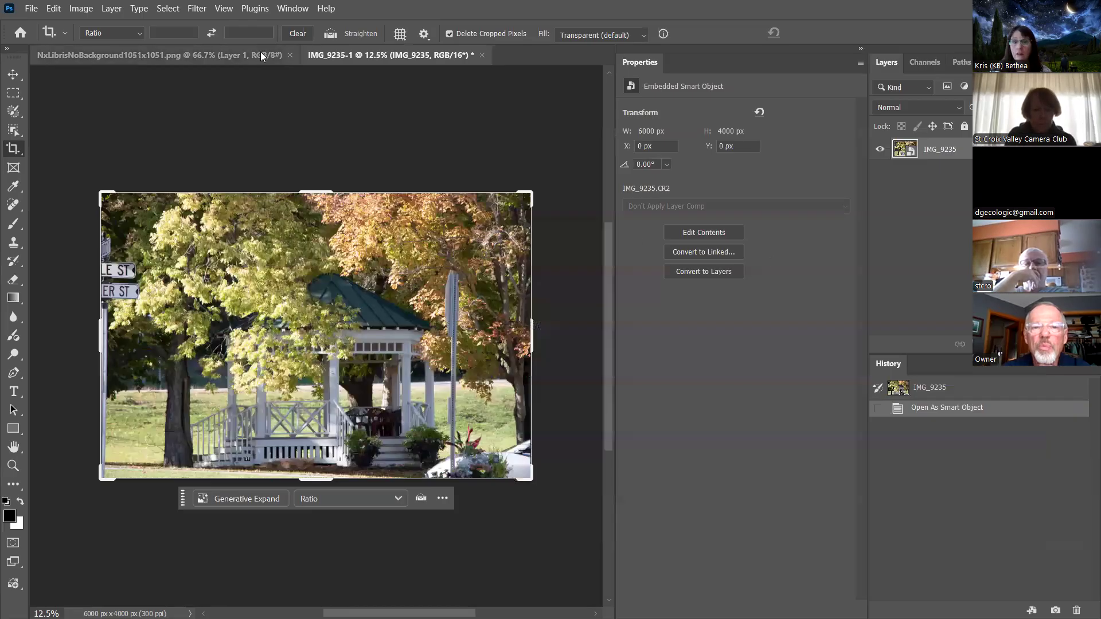
{"action": "double_click", "coordinate": [915, 152]}
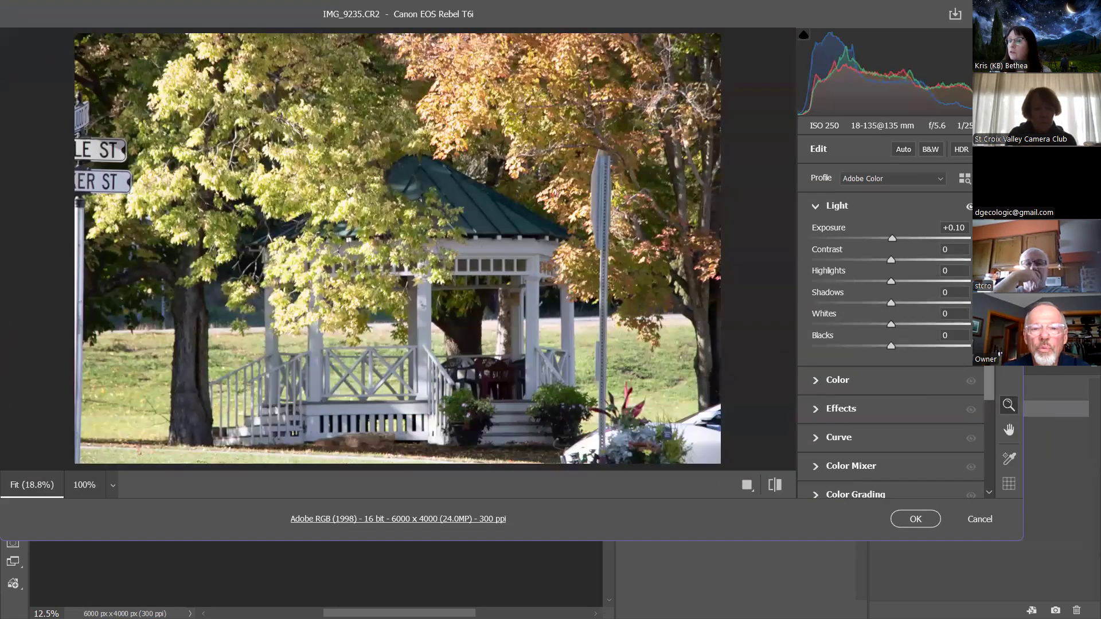
{"action": "left_click", "coordinate": [955, 22]}
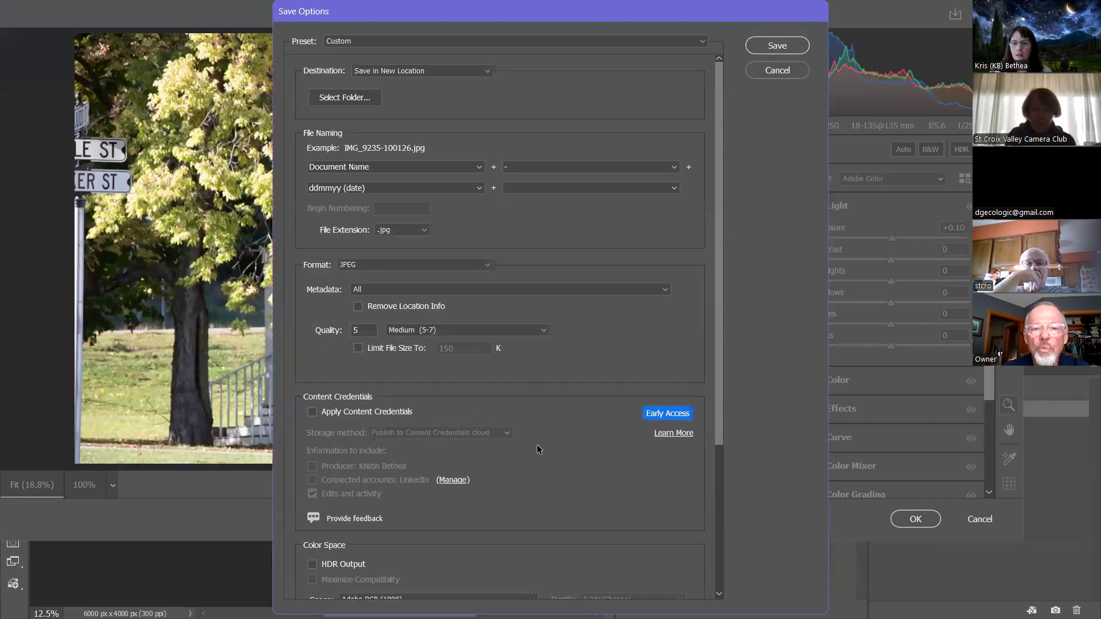
Set the JPEG quality to Low, 4, check the 1920-pixel long-side sizing, and save the image in the Marina St Croix folder
{"action": "left_click", "coordinate": [421, 331]}
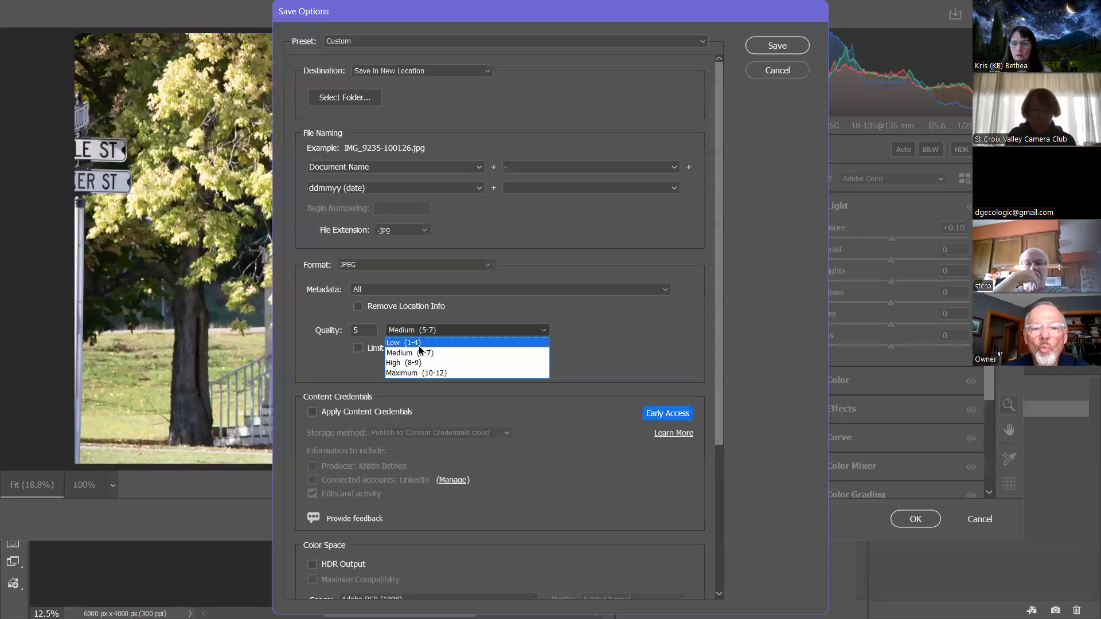
{"action": "left_click", "coordinate": [421, 343]}
{"action": "type", "text": "4"}
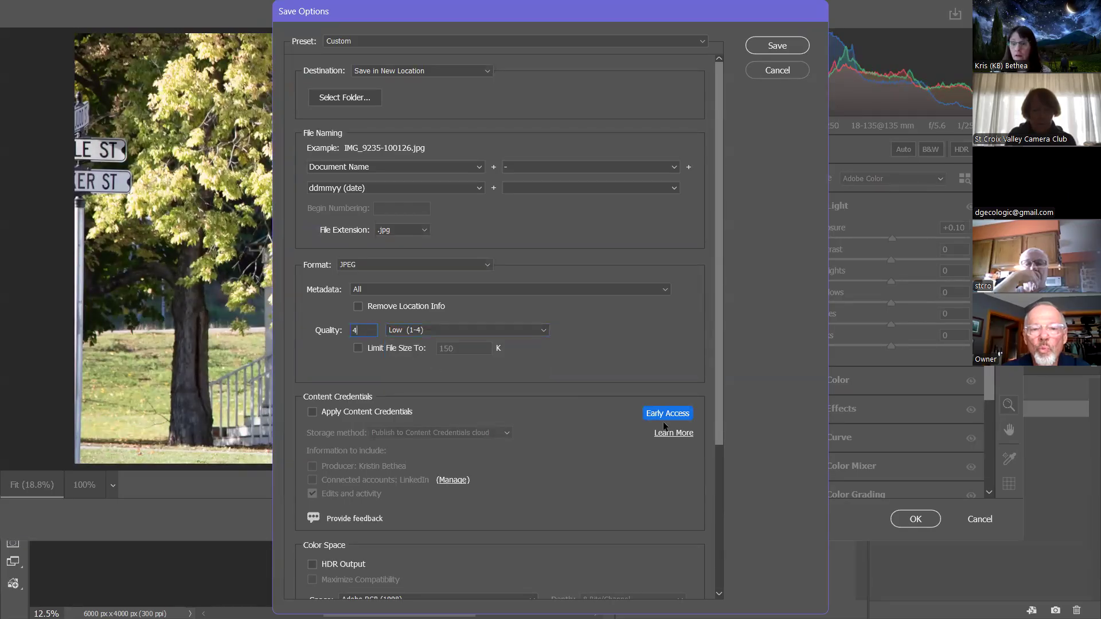
{"action": "scroll", "coordinate": [552, 473], "scroll_direction": "down", "scroll_amount": 4}
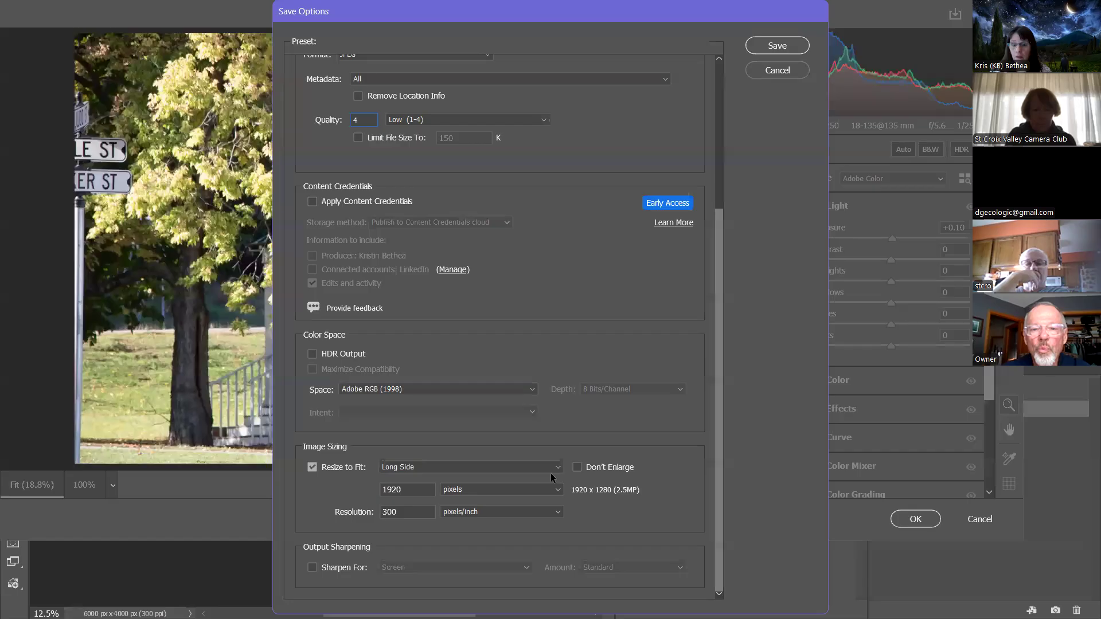
{"action": "scroll", "coordinate": [551, 477], "scroll_direction": "up", "scroll_amount": 4}
{"action": "left_click", "coordinate": [781, 49]}
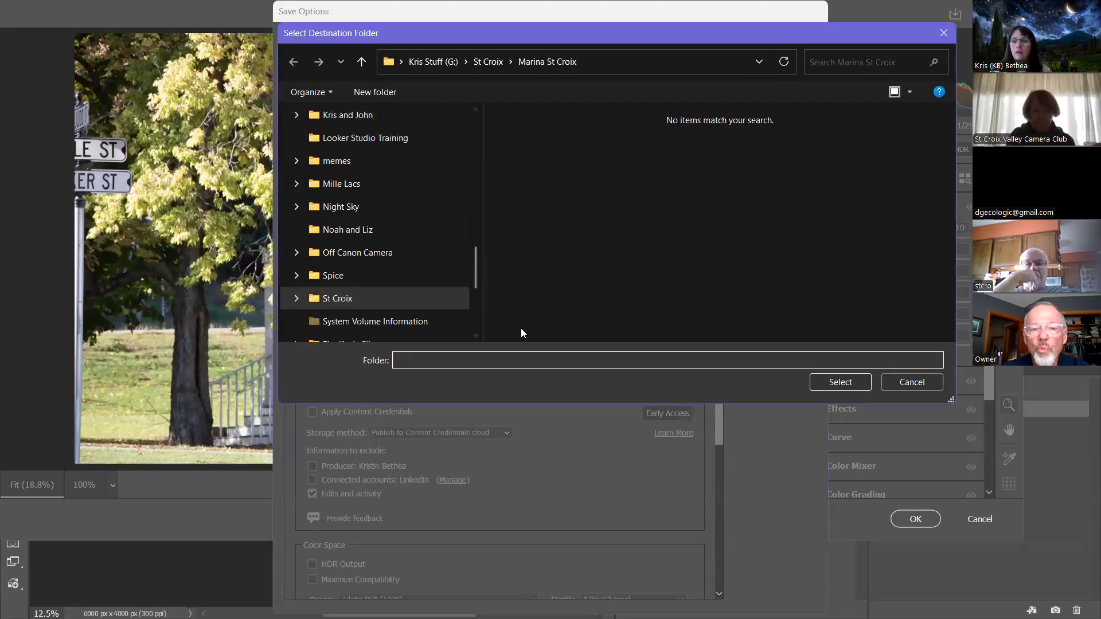
{"action": "left_click", "coordinate": [504, 353]}
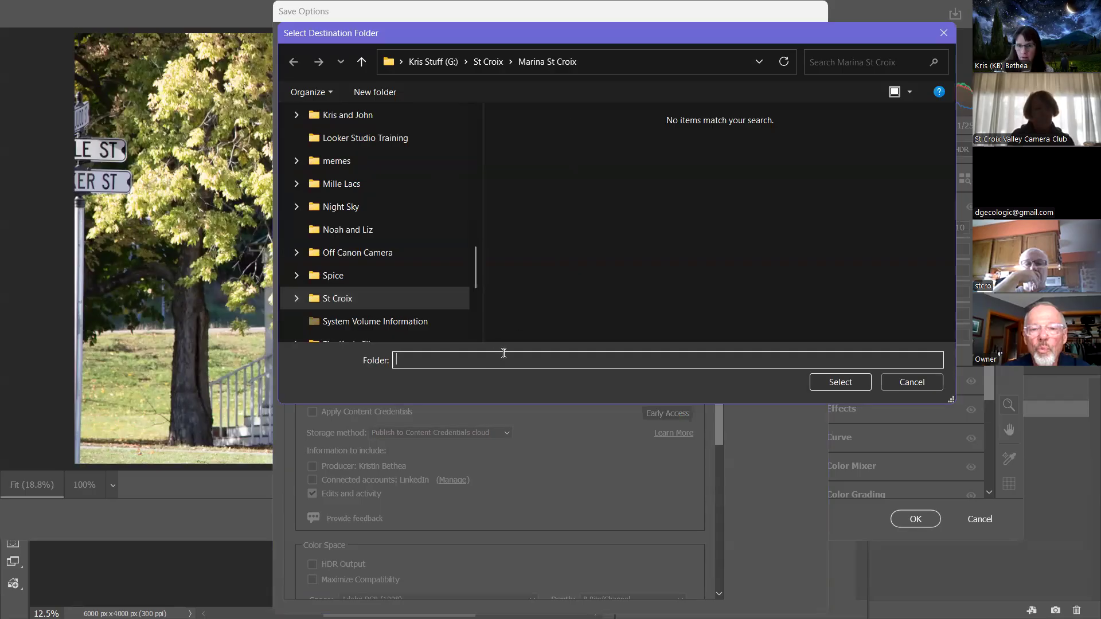
{"action": "left_click", "coordinate": [840, 383]}
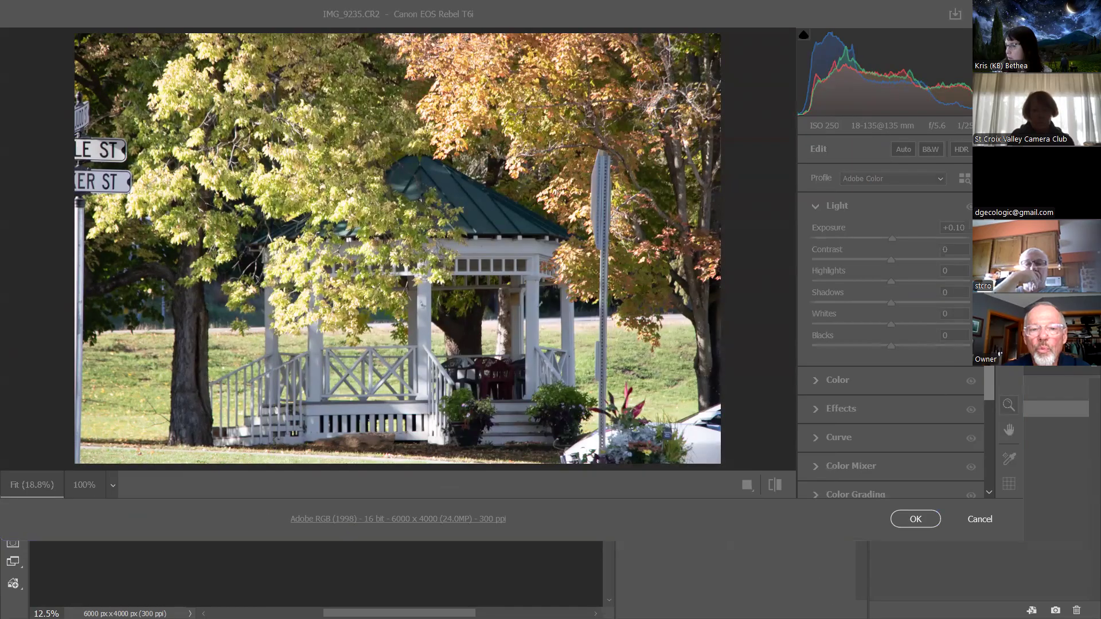
{"action": "key", "text": "alt+Tab"}
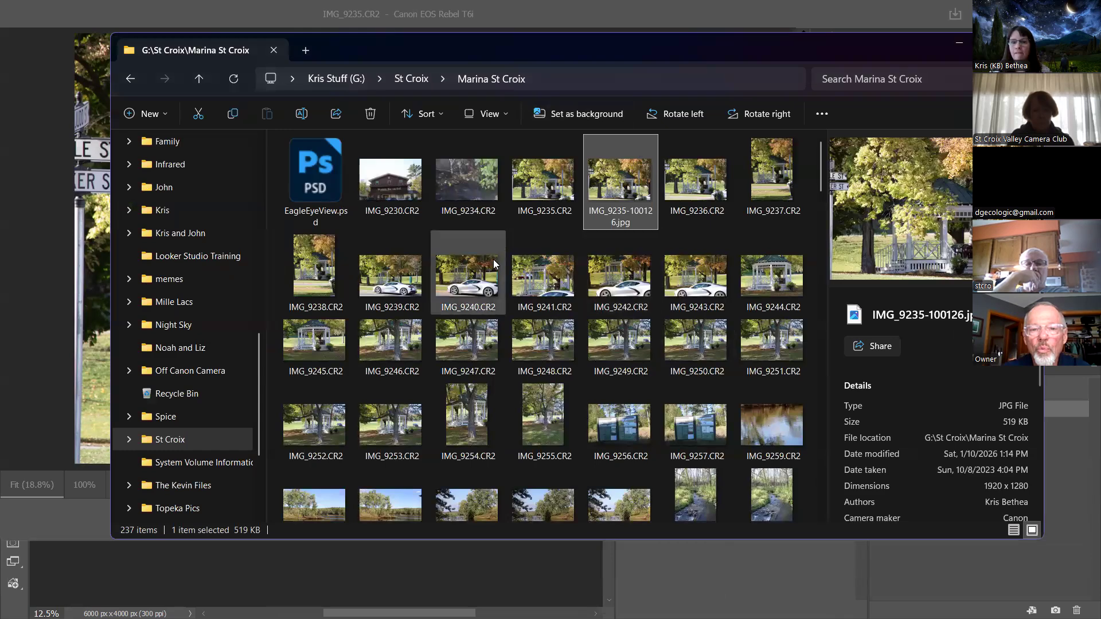
{"action": "scroll", "coordinate": [493, 259], "scroll_direction": "down", "scroll_amount": 15}
{"action": "left_click", "coordinate": [706, 463]}
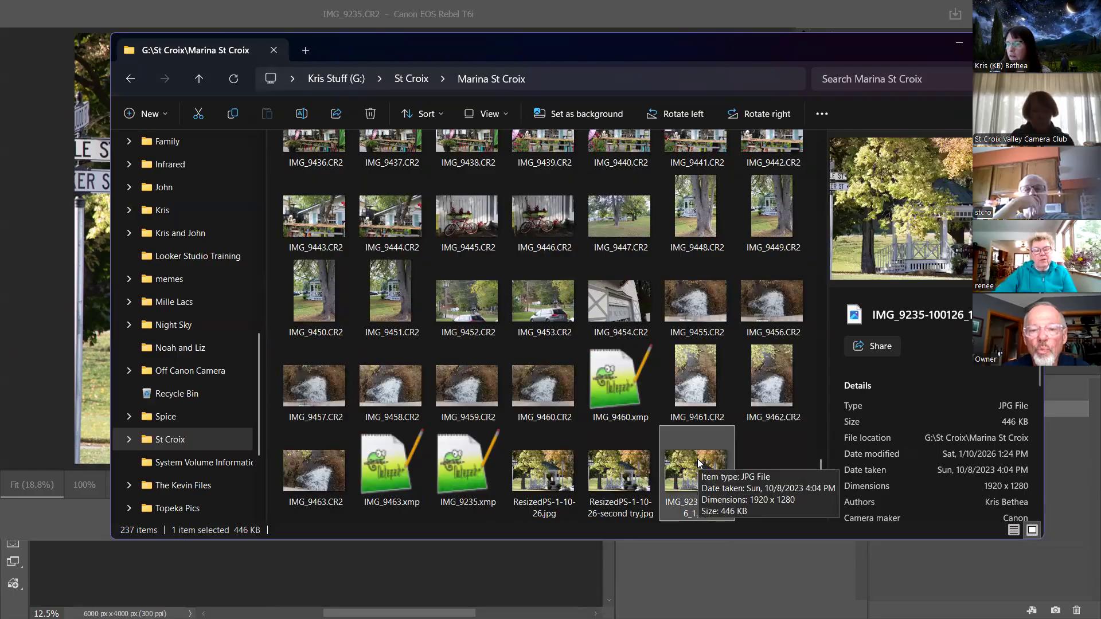
{"action": "scroll", "coordinate": [942, 410], "scroll_direction": "down", "scroll_amount": 1}
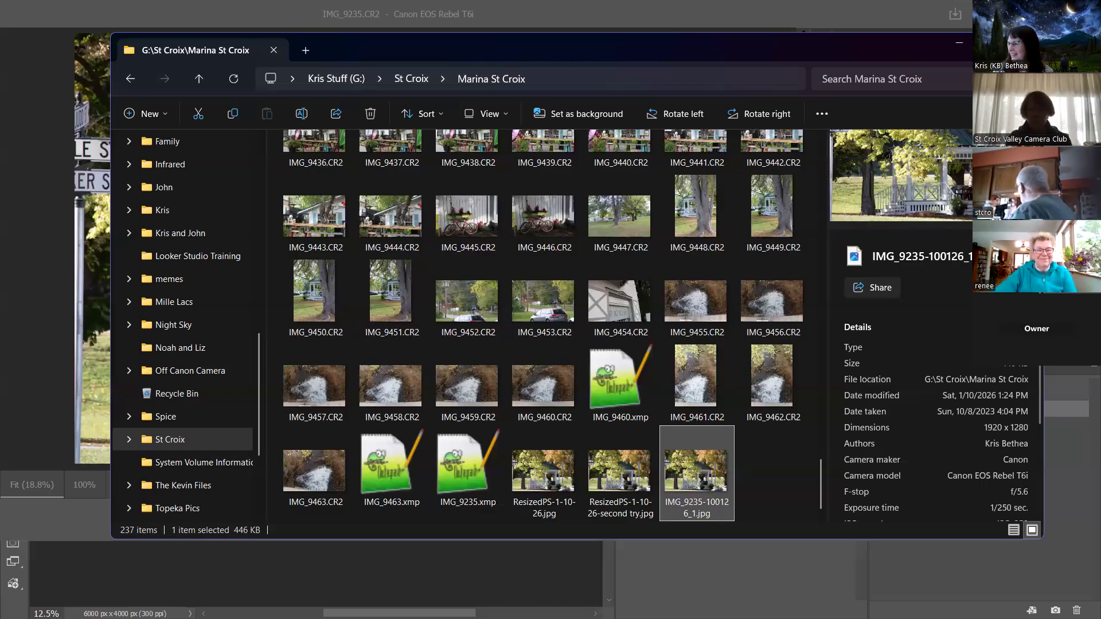
Minimize File Explorer, leave Camera Raw without applying changes, and return to the presentation, advancing to the Android Snapseed slide
{"action": "left_click", "coordinate": [956, 43]}
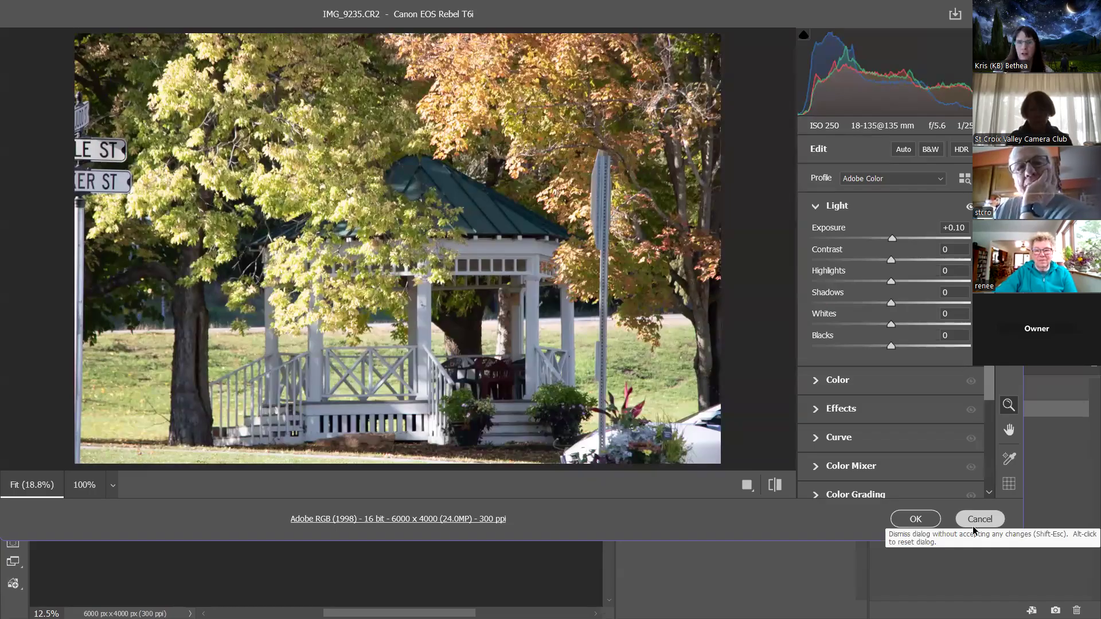
{"action": "left_click", "coordinate": [974, 519]}
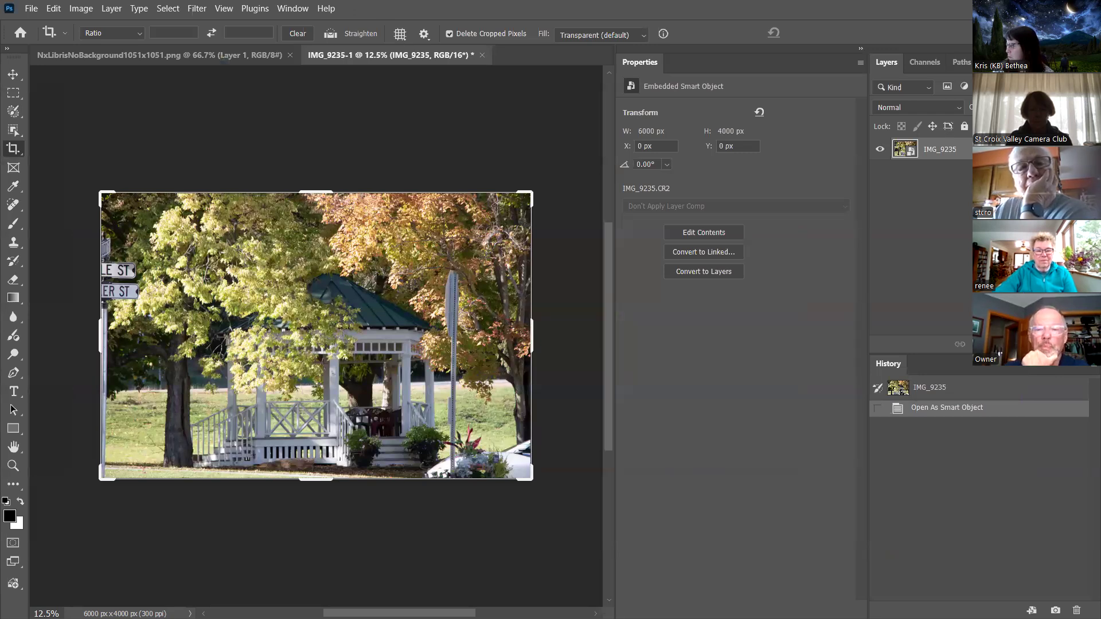
{"action": "key", "text": "alt+Tab"}
{"action": "key", "text": "Right"}
{"action": "key", "text": "Right"}
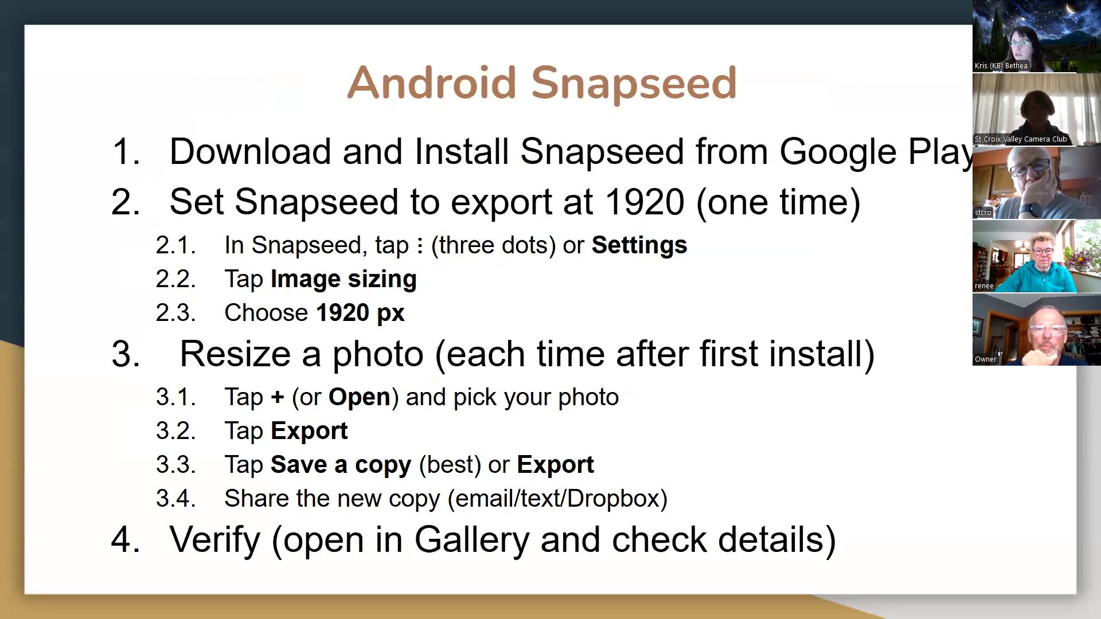
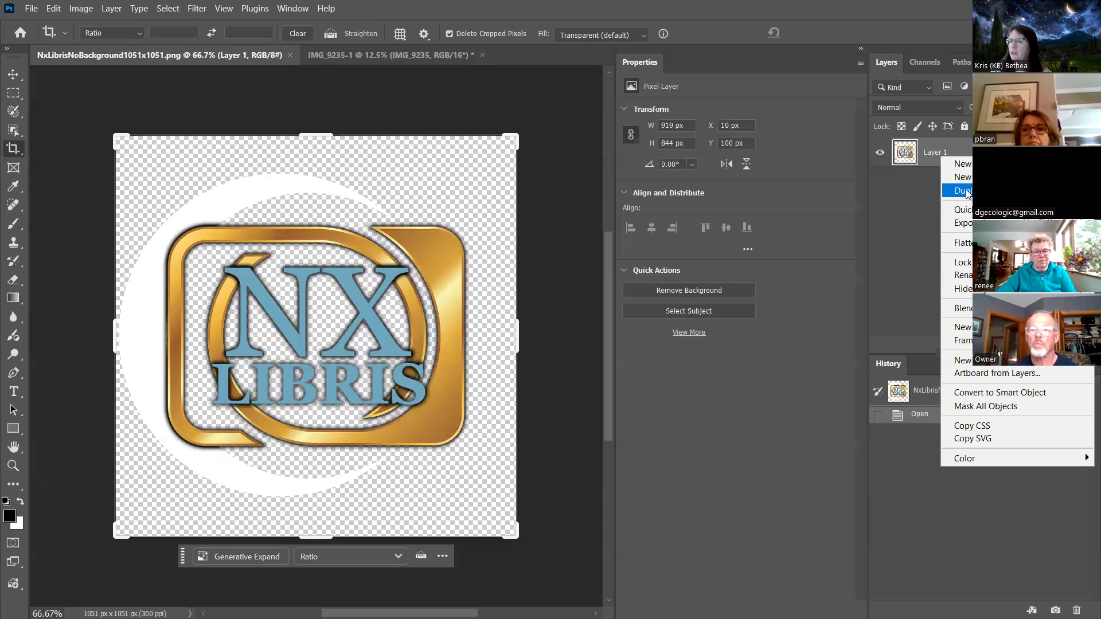
Duplicate the NX Libris logo layer into the IMG_9235-1 document as Logo, accepting the bit depth difference
{"action": "left_click", "coordinate": [968, 193]}
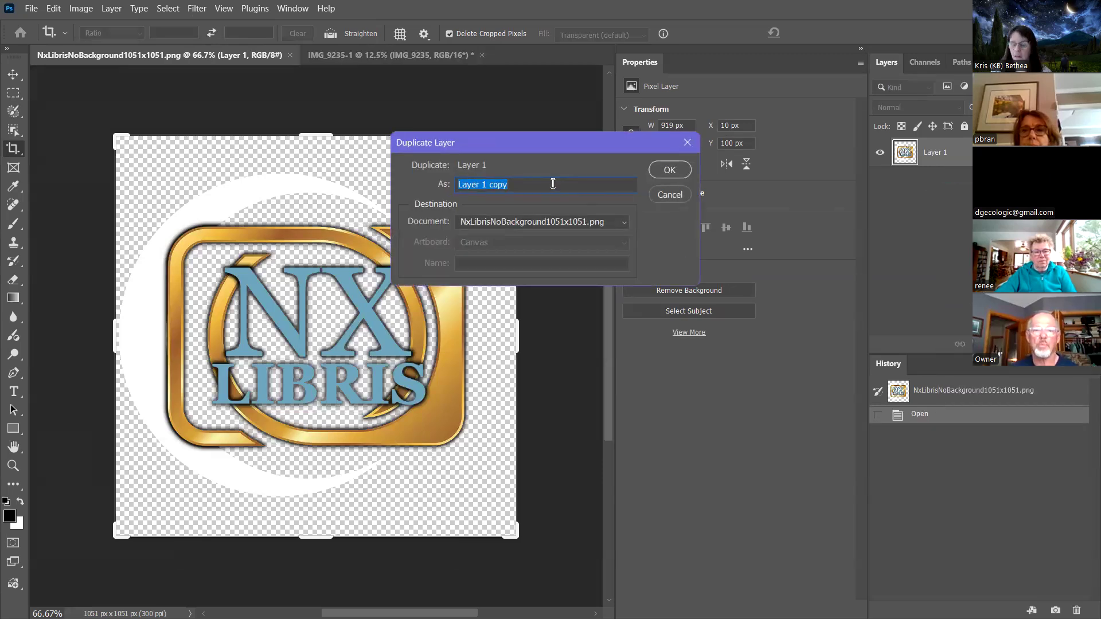
{"action": "type", "text": "Logo"}
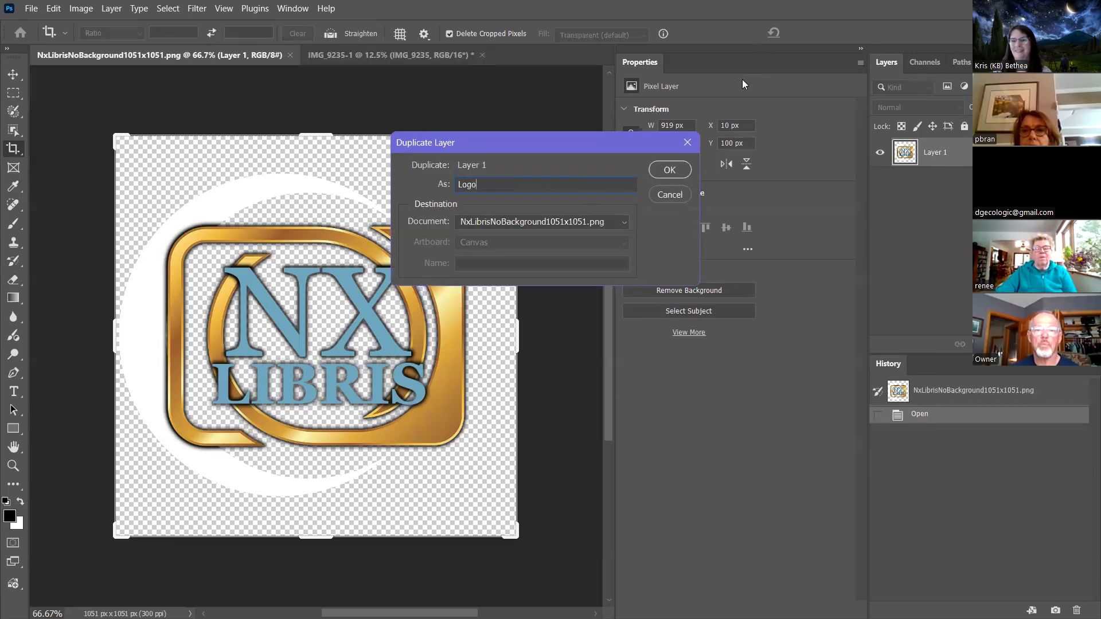
{"action": "left_click", "coordinate": [608, 222]}
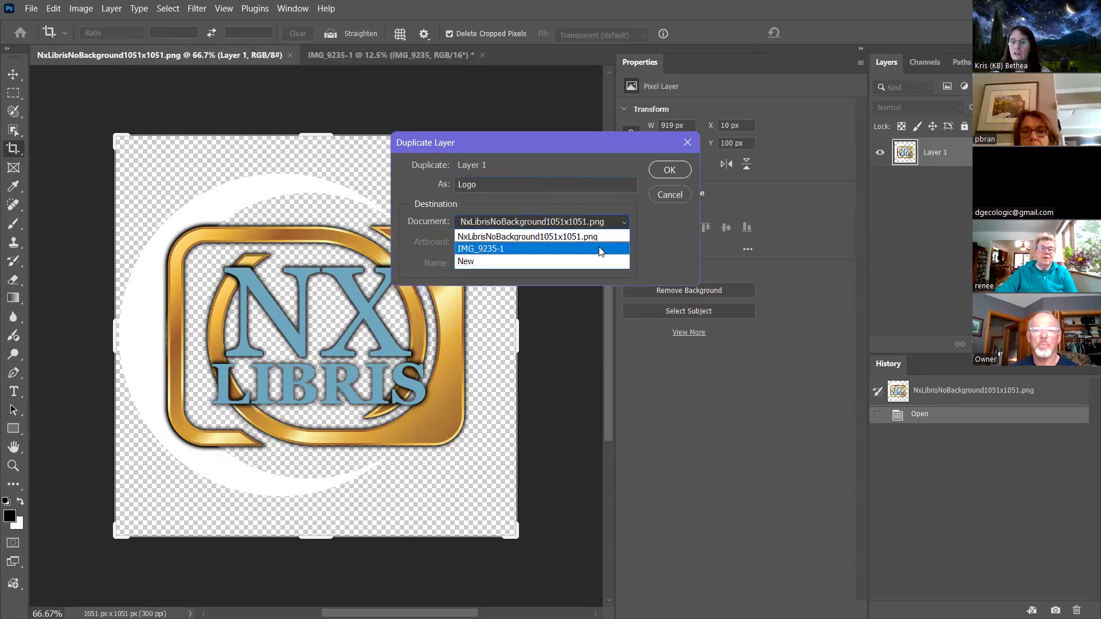
{"action": "left_click", "coordinate": [594, 249]}
{"action": "left_click", "coordinate": [666, 171]}
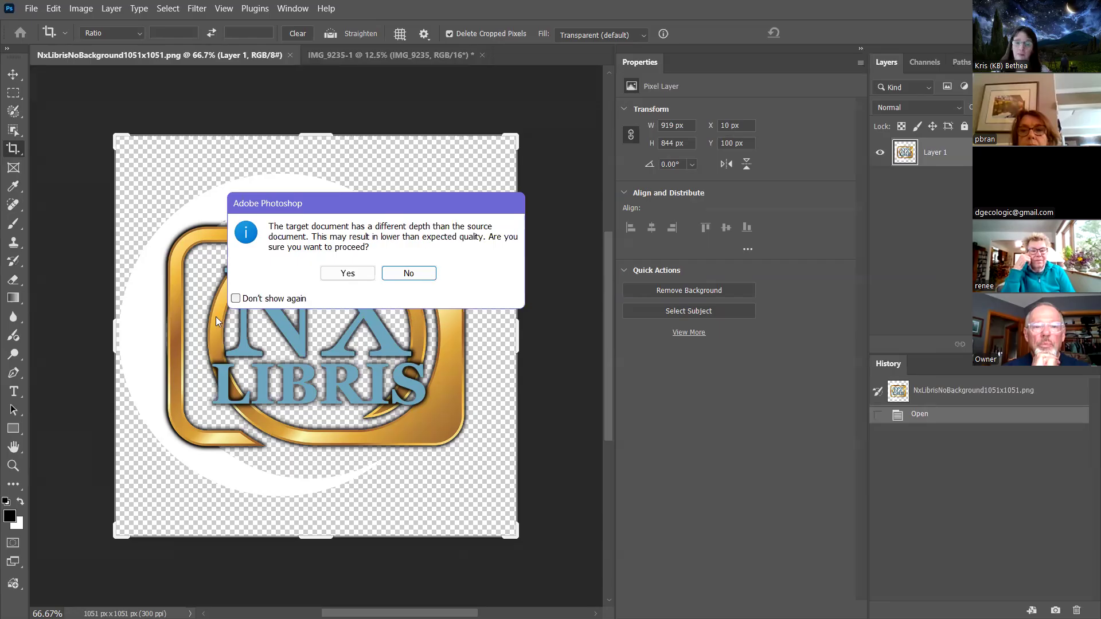
{"action": "left_click", "coordinate": [348, 274]}
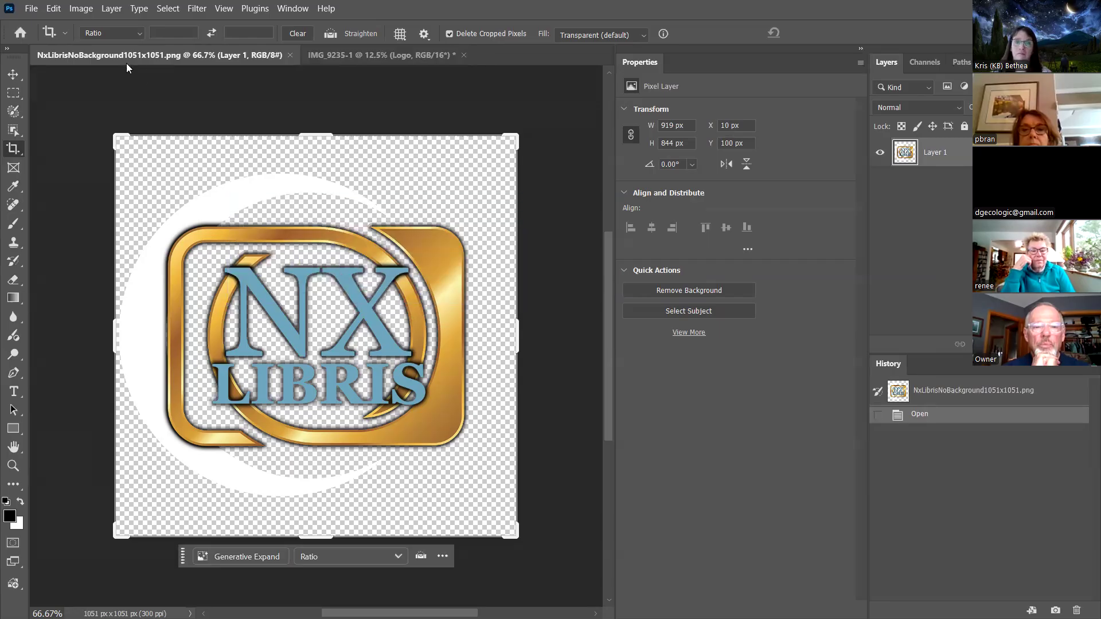
In IMG_9235-1, move the logo to the photo's lower-left corner and scale it to about 86%
{"action": "left_click", "coordinate": [367, 55]}
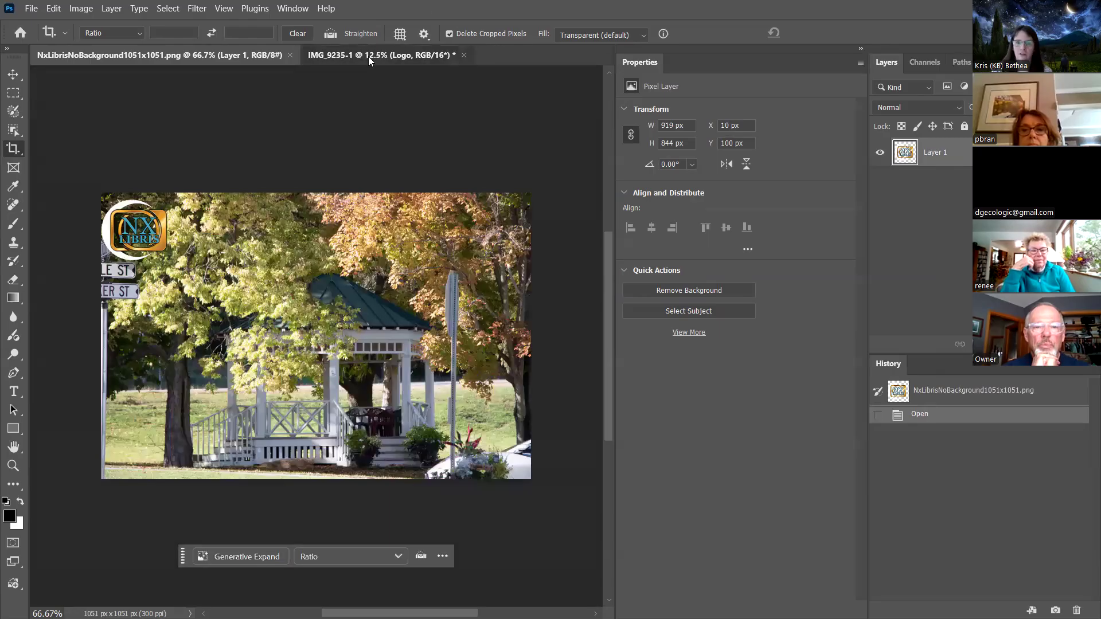
{"action": "left_click", "coordinate": [14, 75]}
{"action": "left_click_drag", "start_coordinate": [161, 221], "coordinate": [139, 443]}
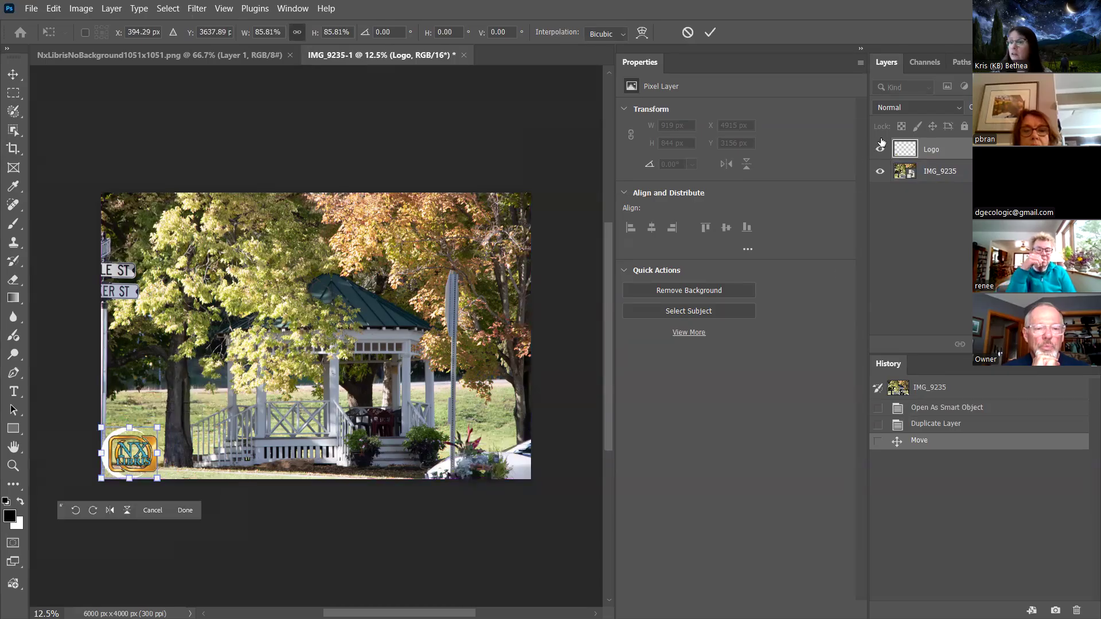
{"action": "key", "text": "Return"}
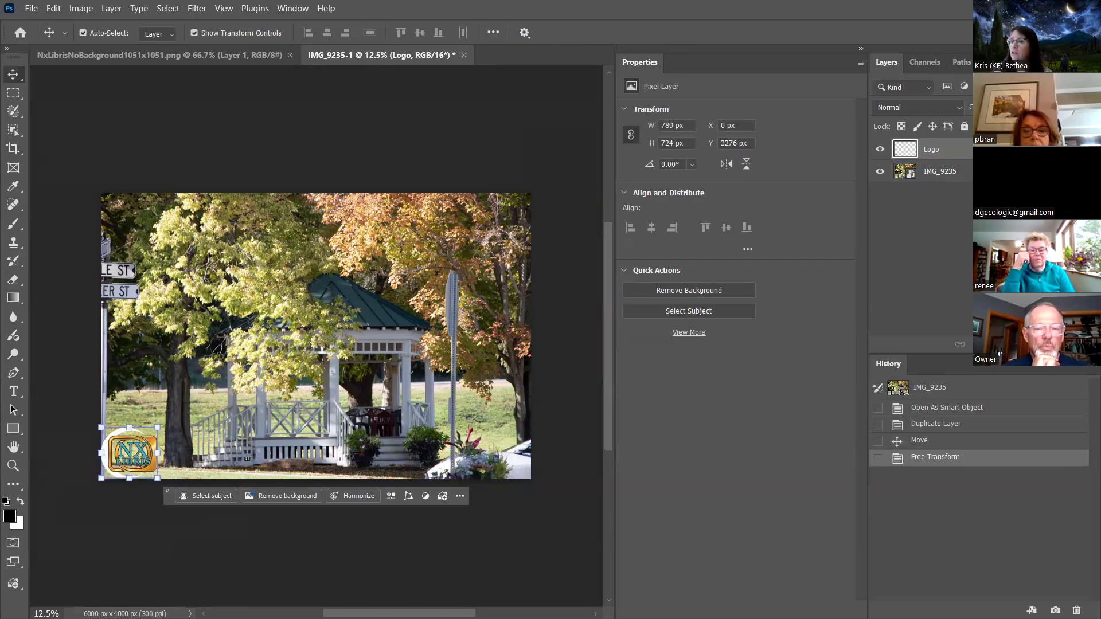
Slightly adjust the Logo layer's opacity and deselect the layer
{"action": "mouse_move", "coordinate": [1041, 122]}
{"action": "left_mouse_down"}
{"action": "mouse_move", "coordinate": [1008, 122]}
{"action": "mouse_move", "coordinate": [1036, 121]}
{"action": "left_mouse_up"}
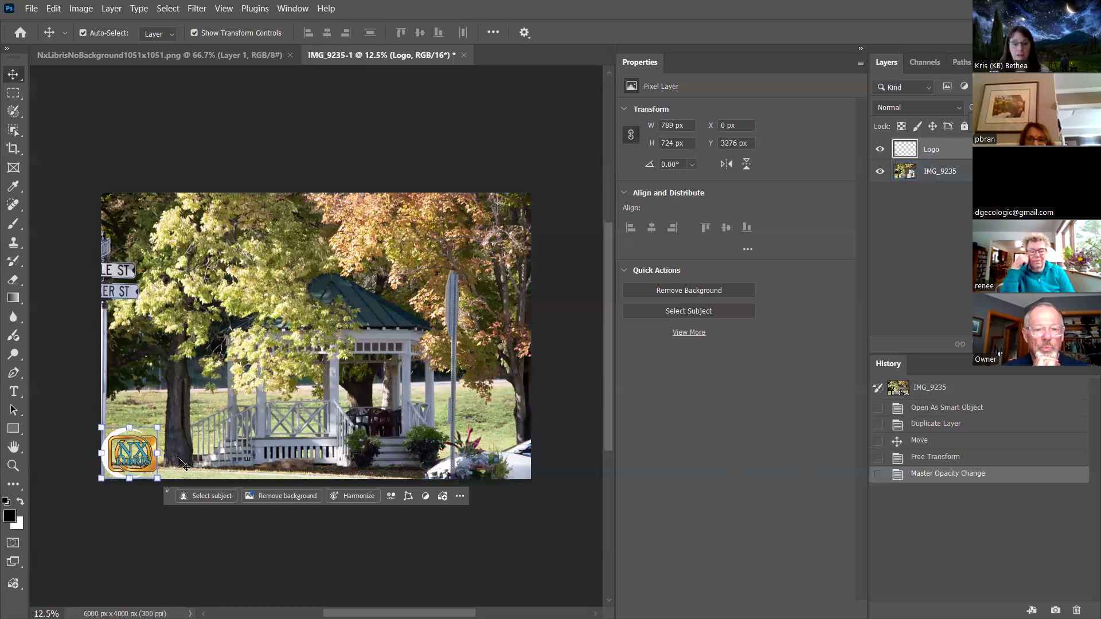
{"action": "left_click", "coordinate": [125, 562]}
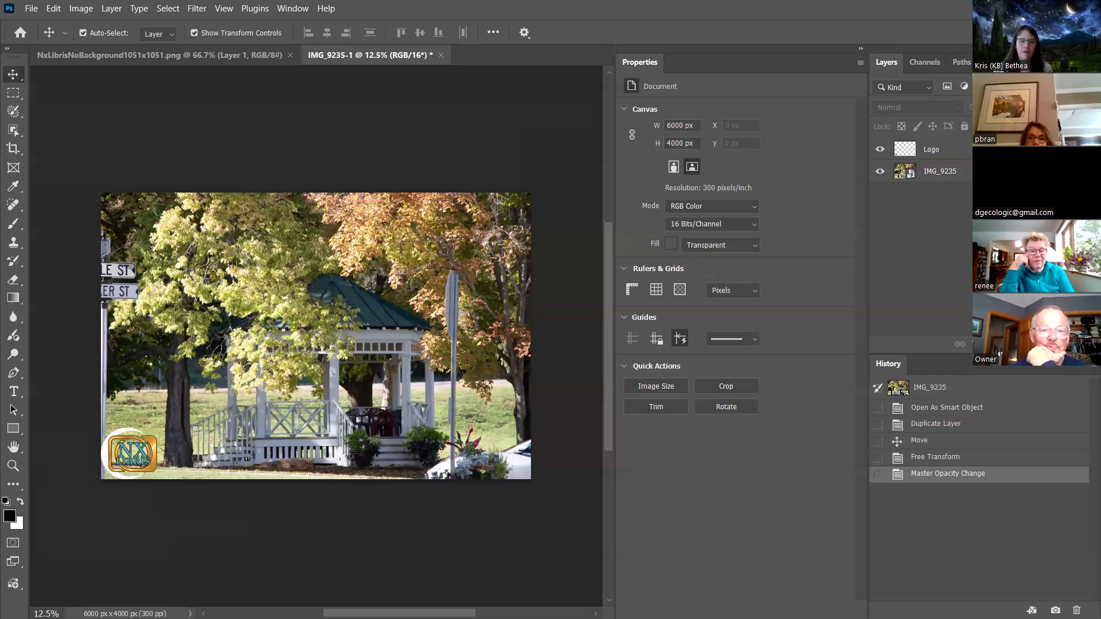
{"action": "left_click", "coordinate": [32, 6]}
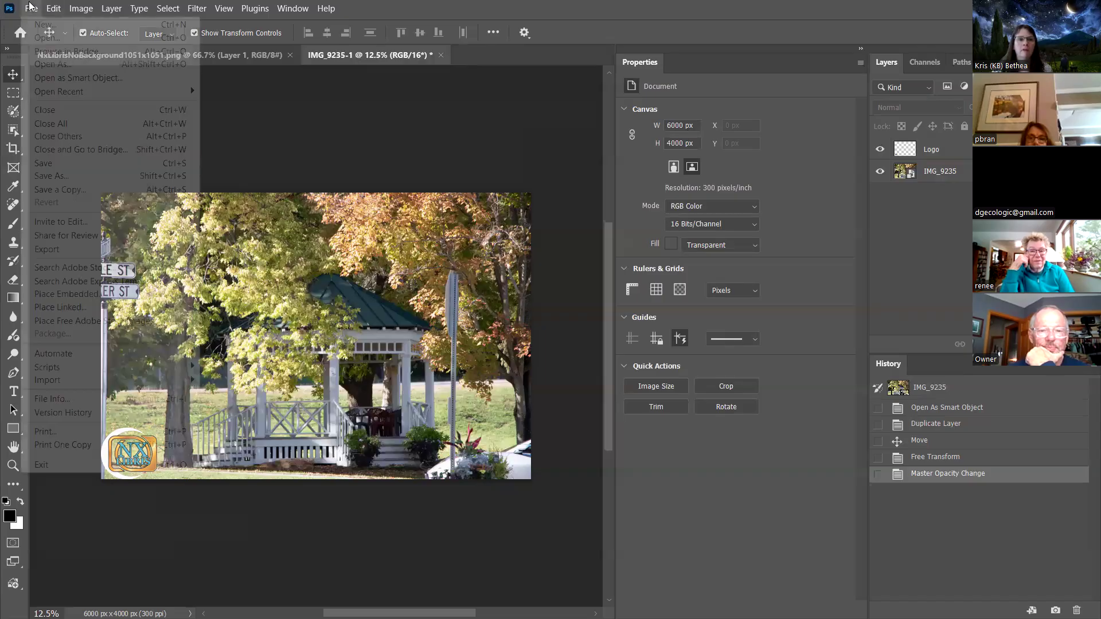
{"action": "left_click", "coordinate": [30, 5]}
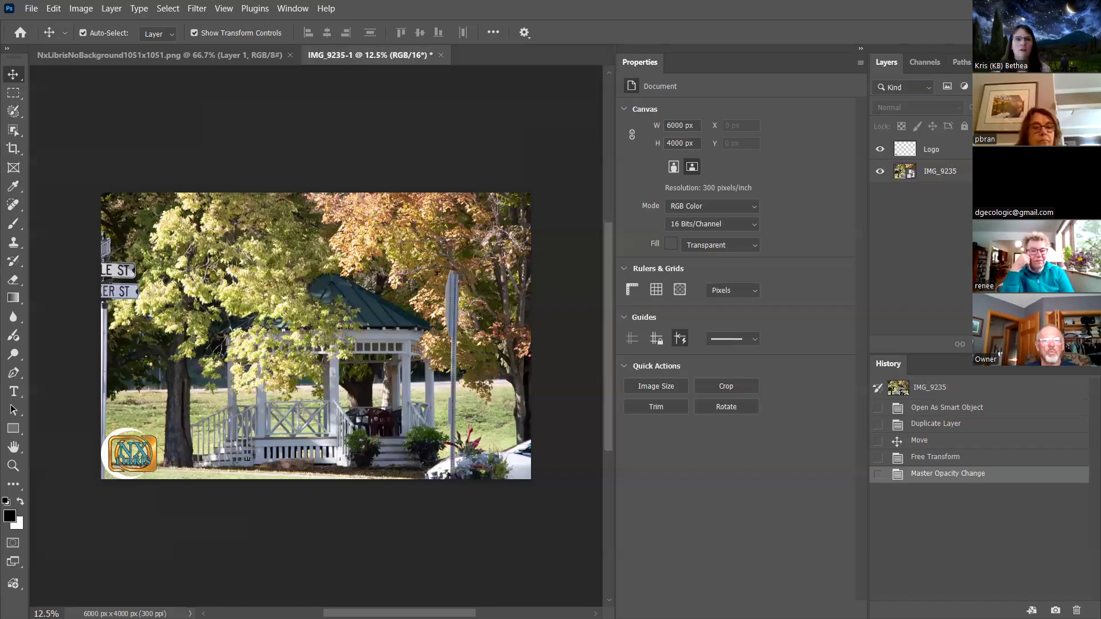
Create a new 2 by 2 inch document at 300 pixels/inch with transparent background contents, based on the Default Photoshop Size preset
{"action": "left_click", "coordinate": [31, 8]}
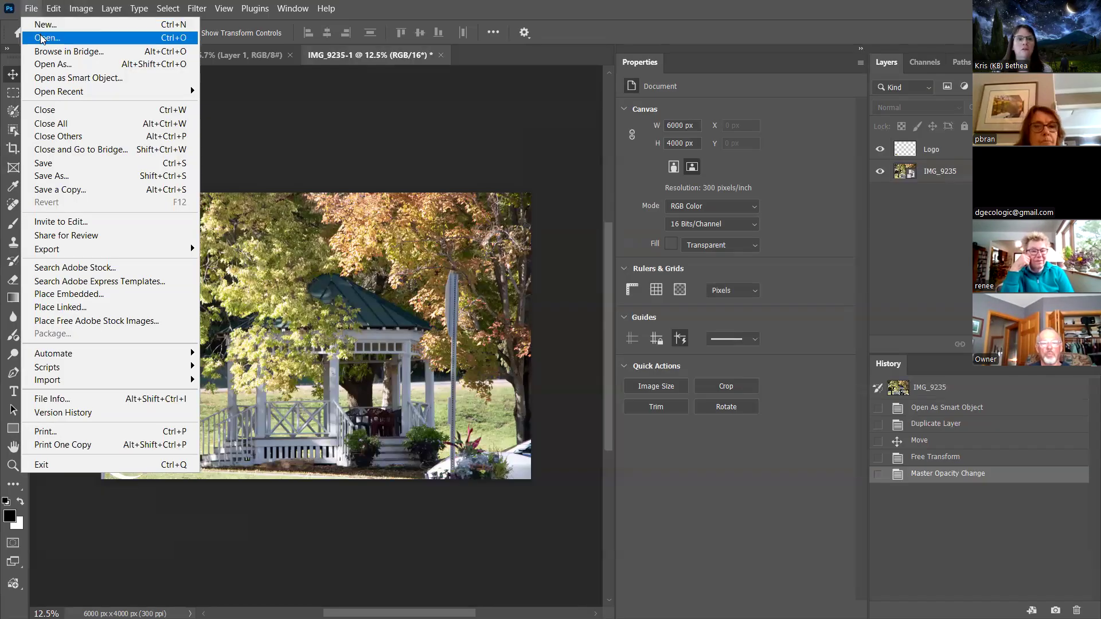
{"action": "left_click", "coordinate": [48, 25]}
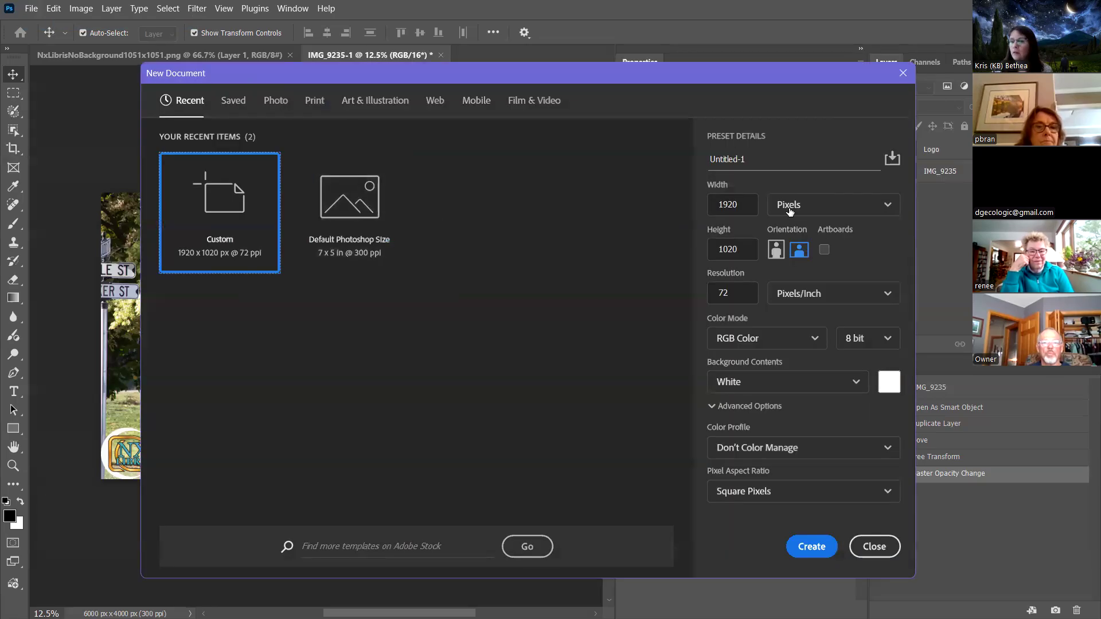
{"action": "left_click", "coordinate": [758, 162]}
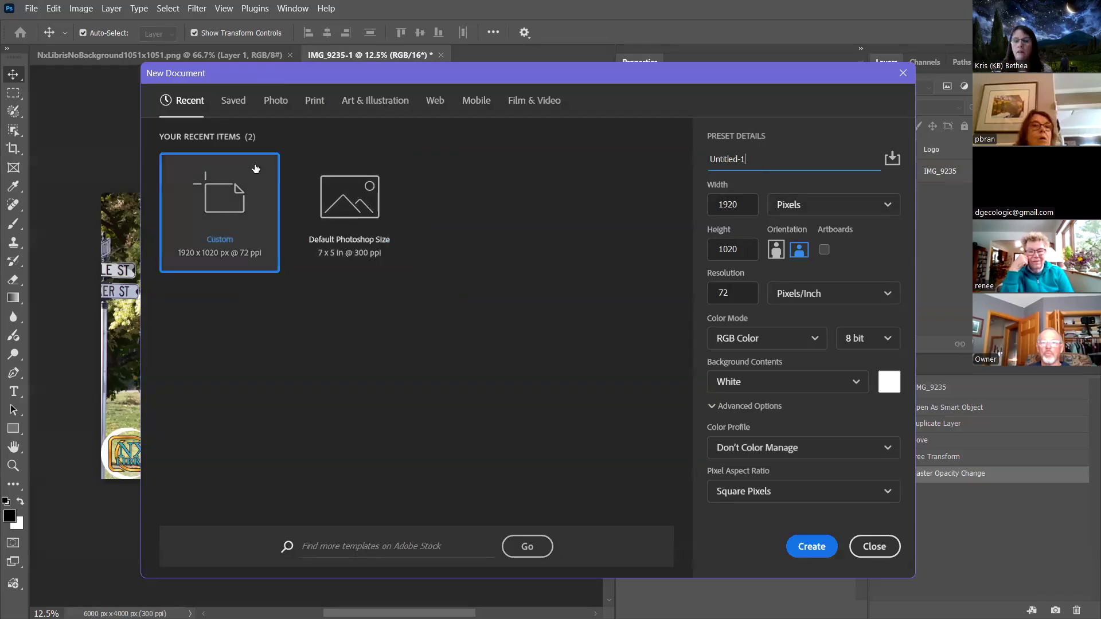
{"action": "left_click", "coordinate": [346, 212]}
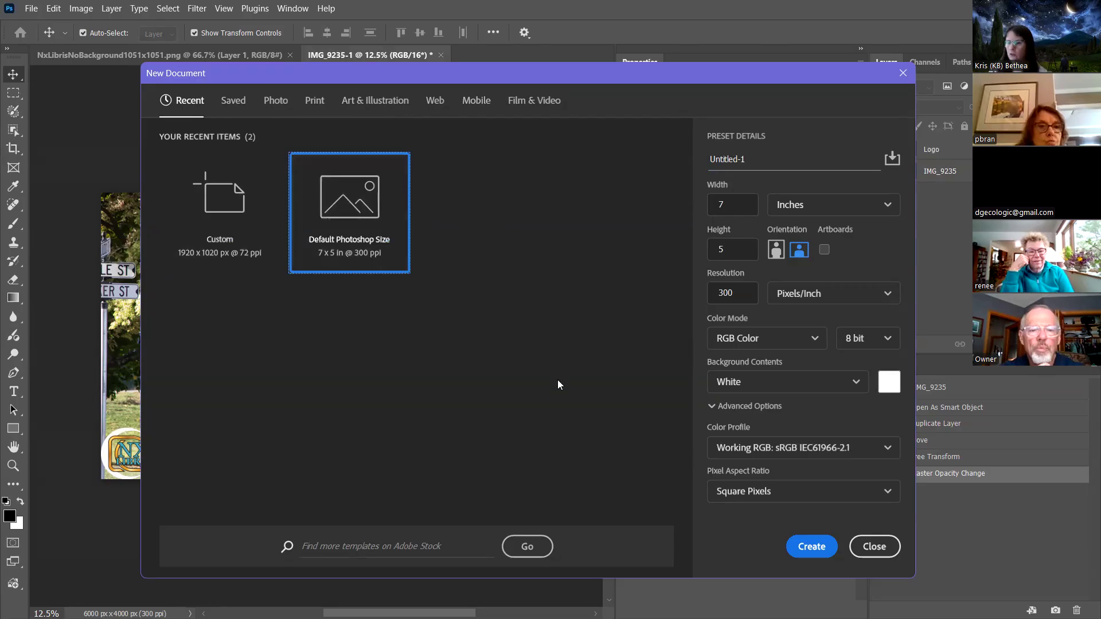
{"action": "left_click", "coordinate": [721, 202]}
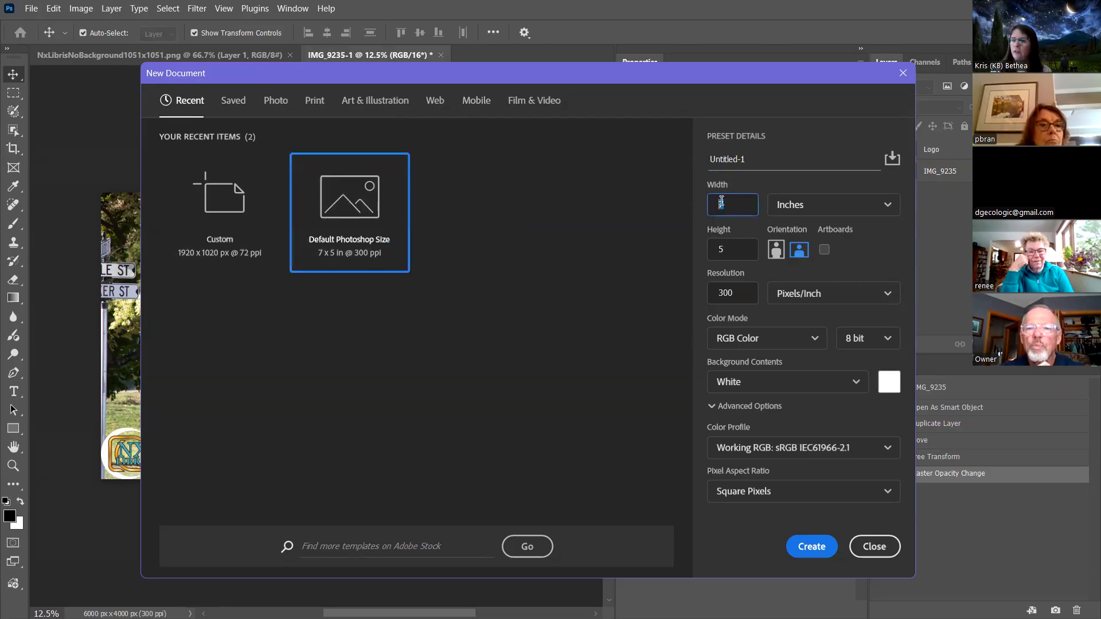
{"action": "key", "text": "Tab"}
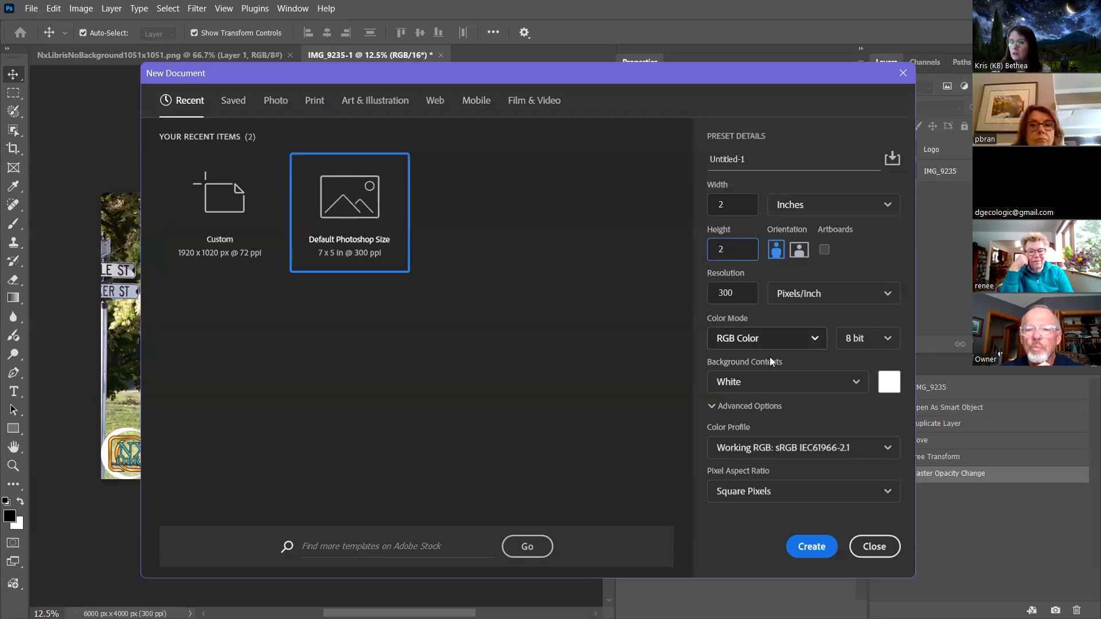
{"action": "left_click", "coordinate": [803, 382]}
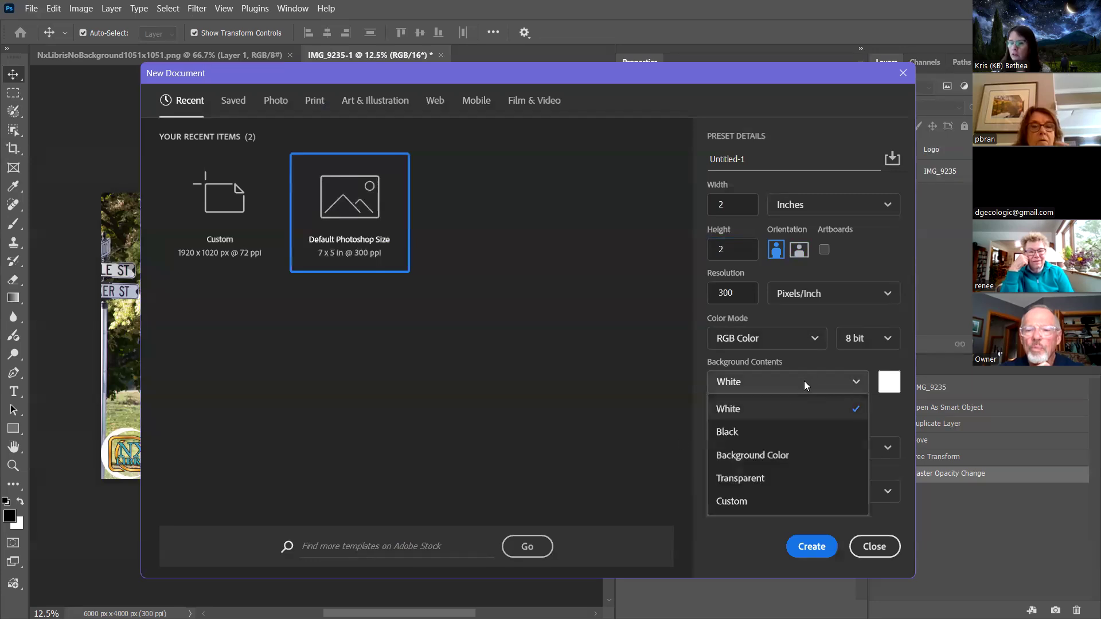
{"action": "left_click", "coordinate": [769, 480]}
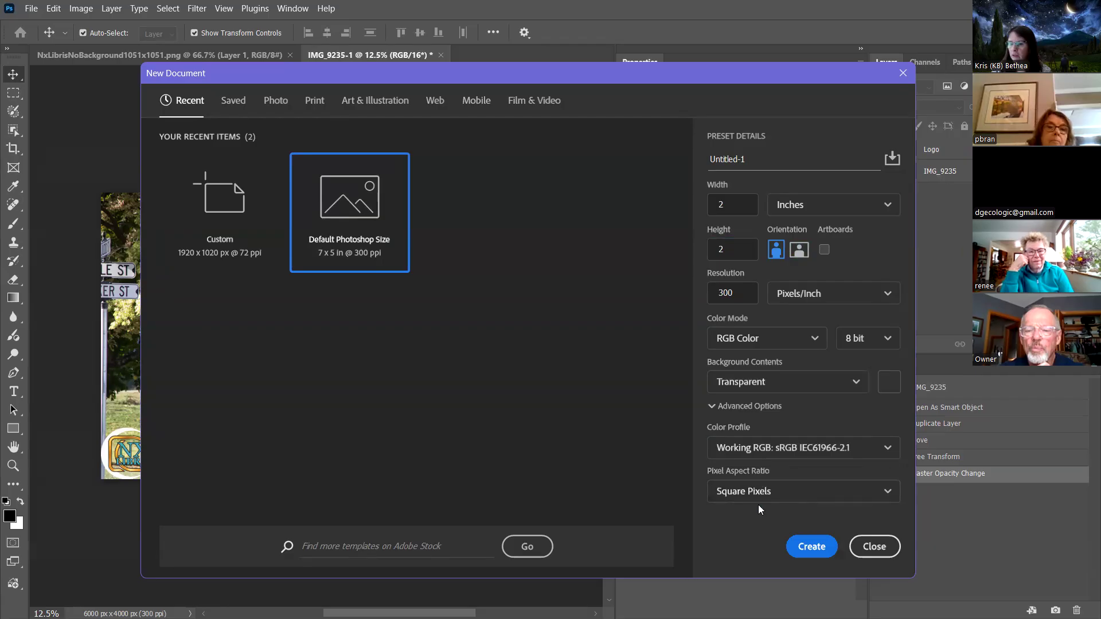
{"action": "left_click", "coordinate": [811, 548]}
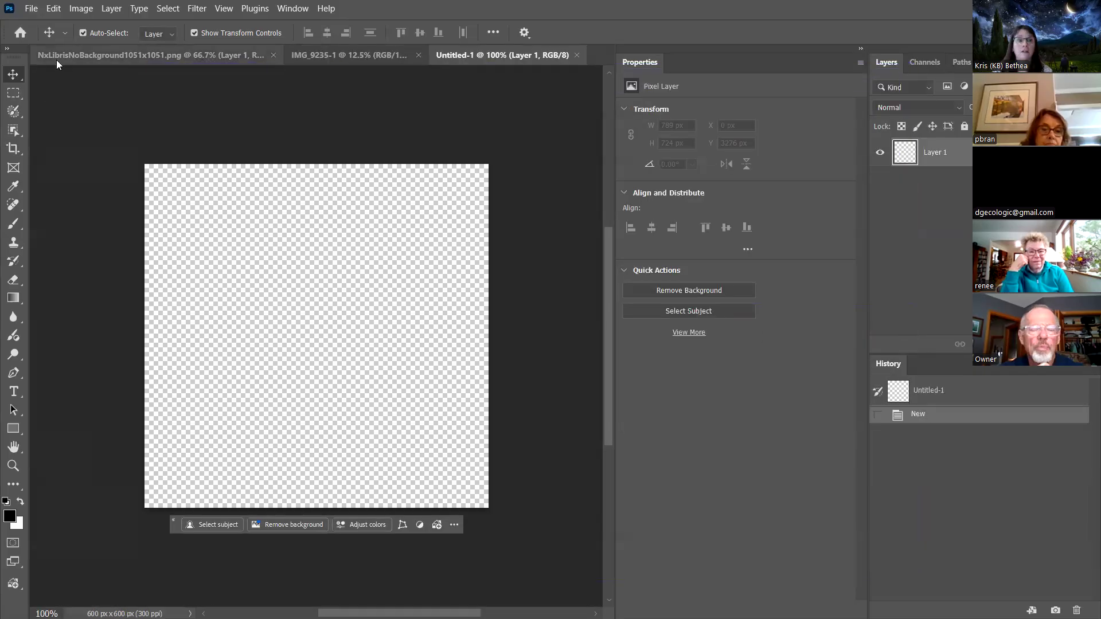
Add the text "Nx Libris" near the canvas's left edge in blue #0808e8, using Myriad Pro Regular at 12 pt
{"action": "left_click", "coordinate": [12, 394]}
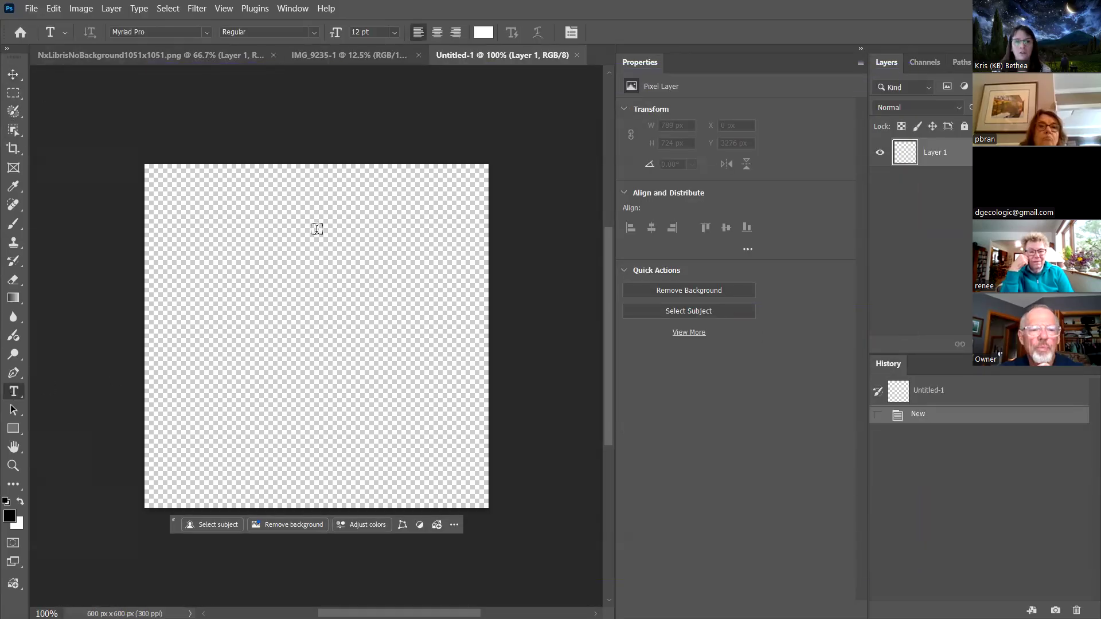
{"action": "left_click", "coordinate": [156, 271]}
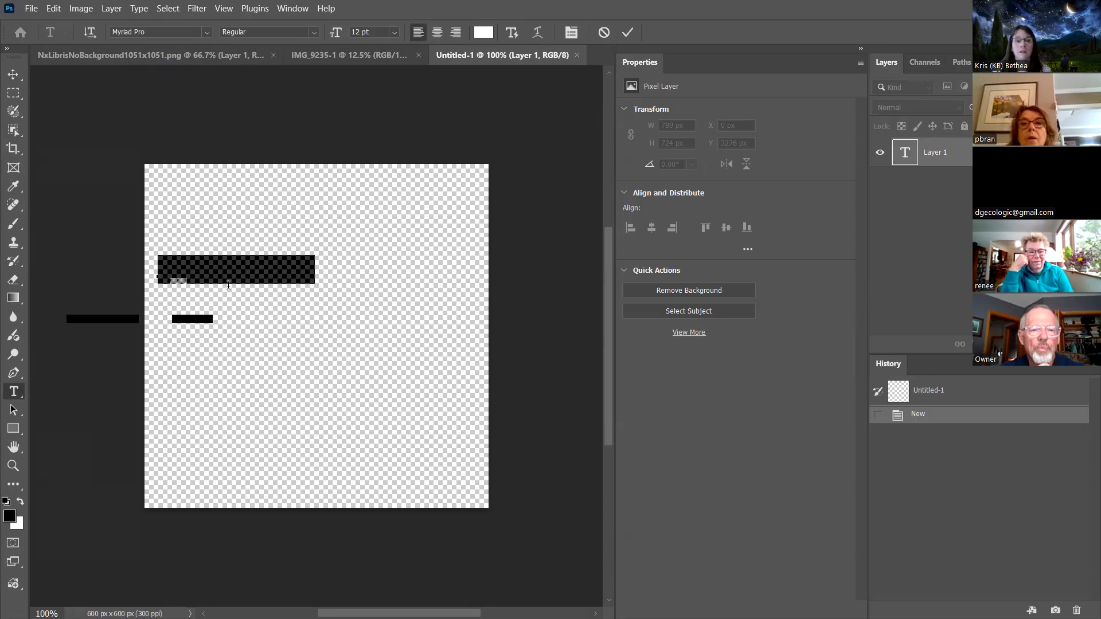
{"action": "left_click", "coordinate": [232, 321]}
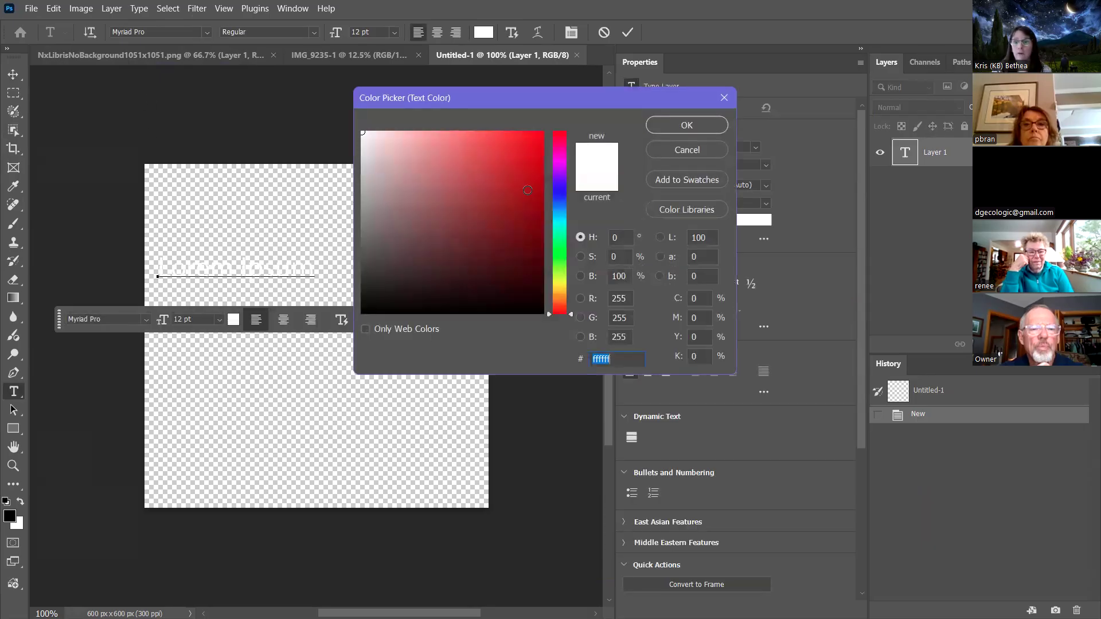
{"action": "left_click", "coordinate": [560, 193]}
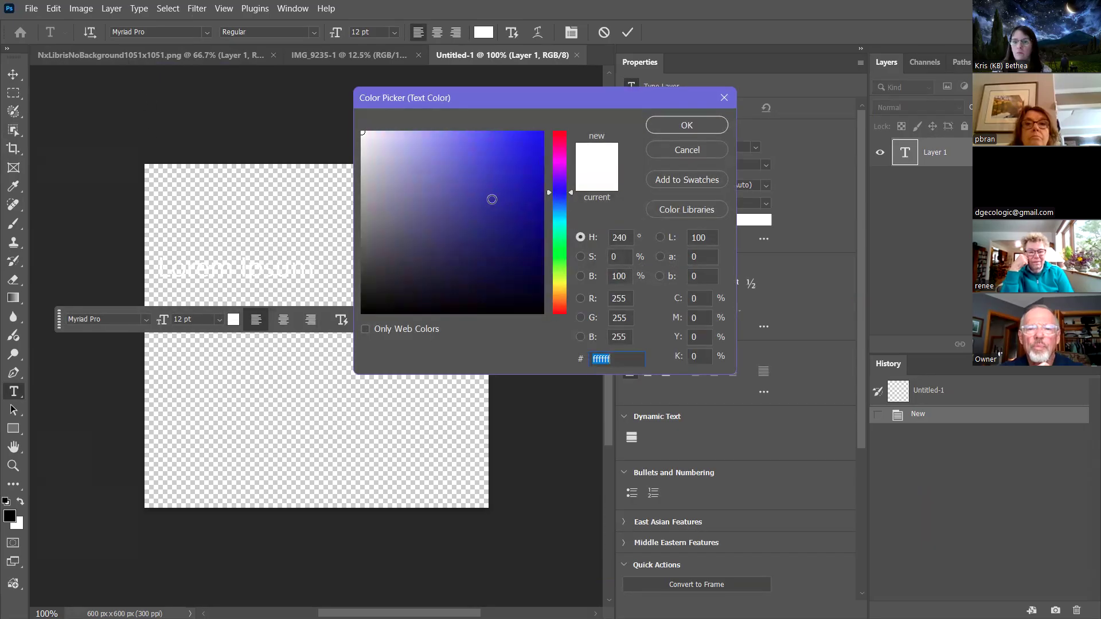
{"action": "left_click", "coordinate": [537, 148]}
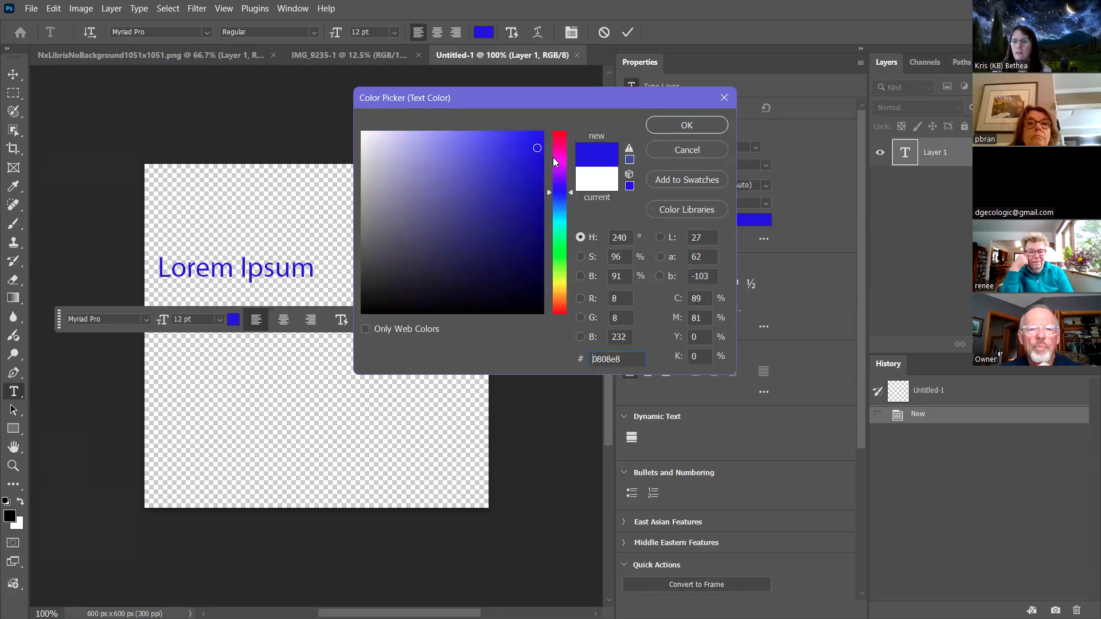
{"action": "left_click", "coordinate": [674, 125]}
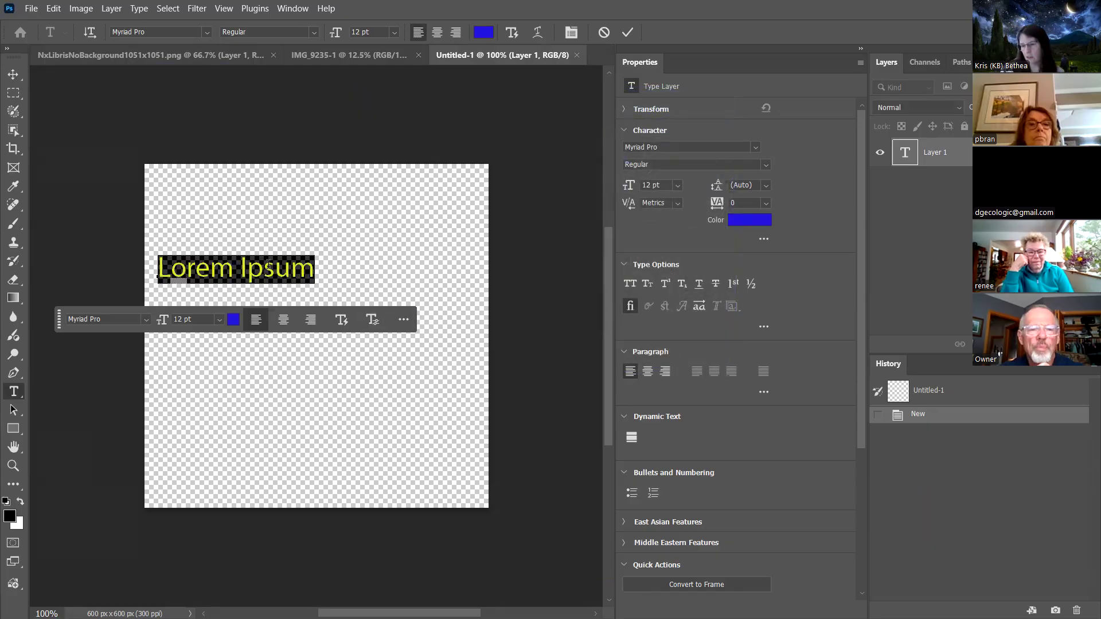
{"action": "type", "text": "Nx Libris"}
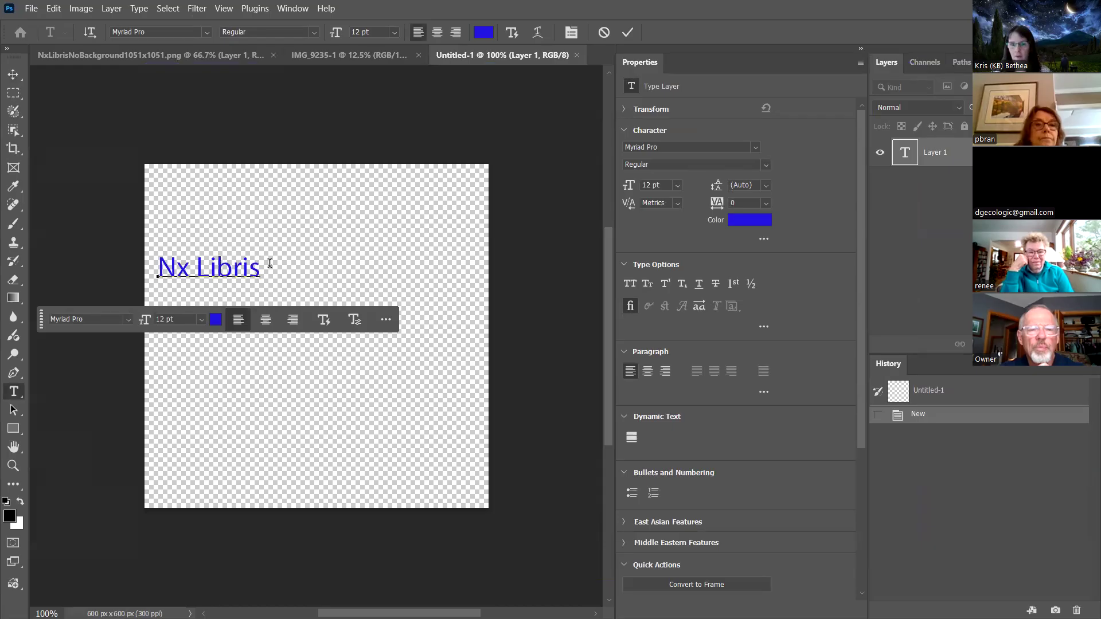
Set the whole "Nx Libris" text to Myriad Pro Bold
{"action": "left_click_drag", "start_coordinate": [269, 261], "coordinate": [112, 273]}
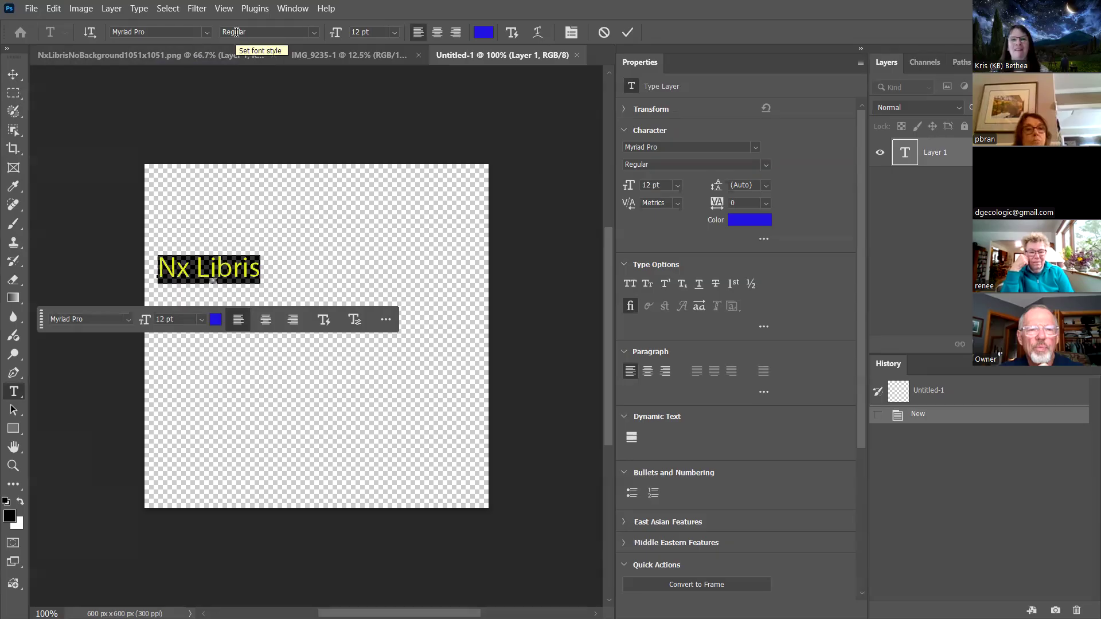
{"action": "left_click", "coordinate": [207, 32]}
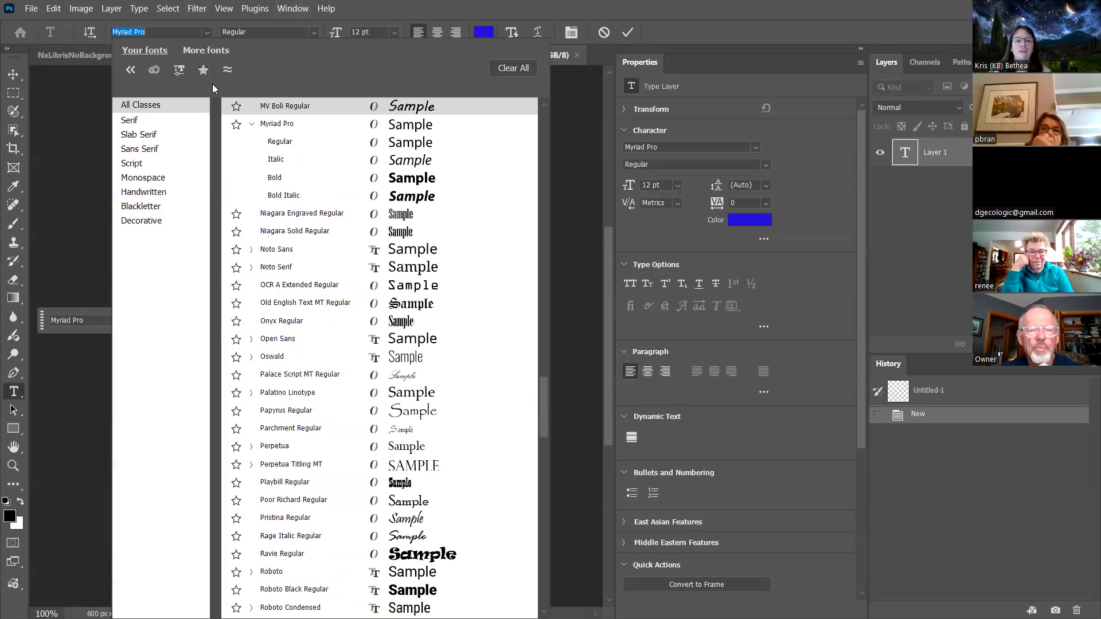
{"action": "left_click", "coordinate": [337, 184]}
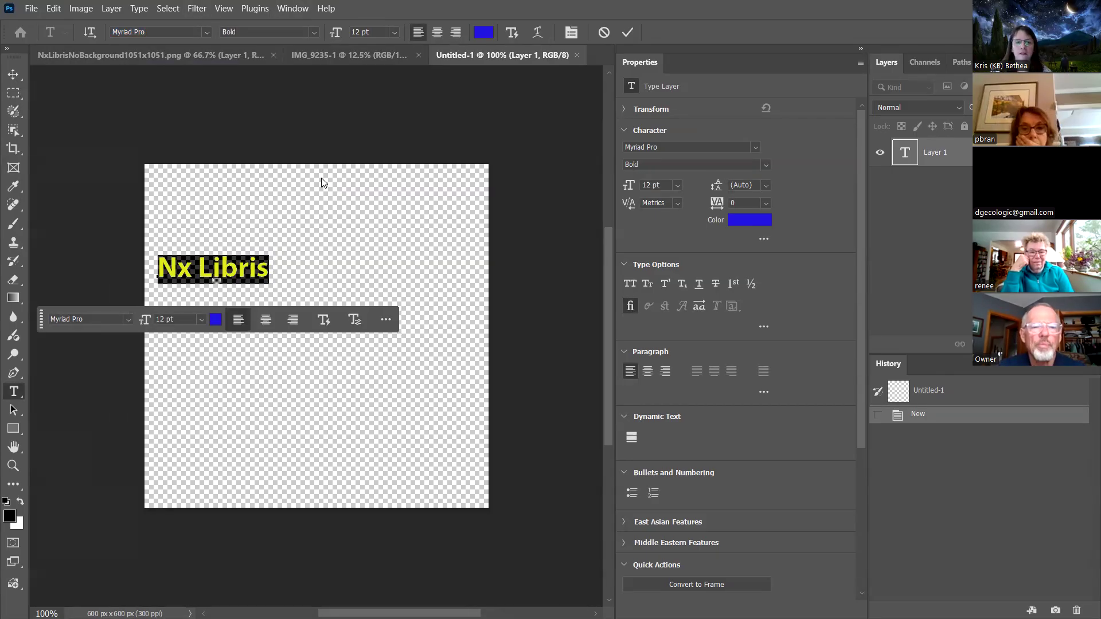
Try Noto Sans, Old English Text MT and other fonts on the "Nx Libris" text, settling on Palatino Linotype
{"action": "left_click", "coordinate": [102, 317]}
{"action": "type", "text": "Noto Sans"}
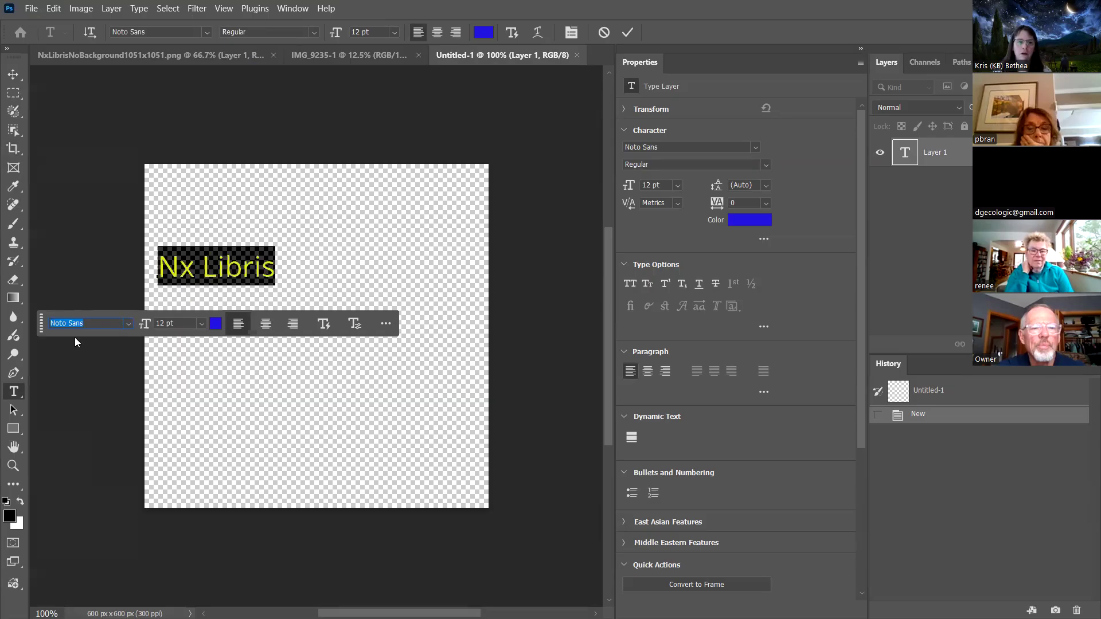
{"action": "key", "text": "Down"}
{"action": "type", "text": "Ol"}
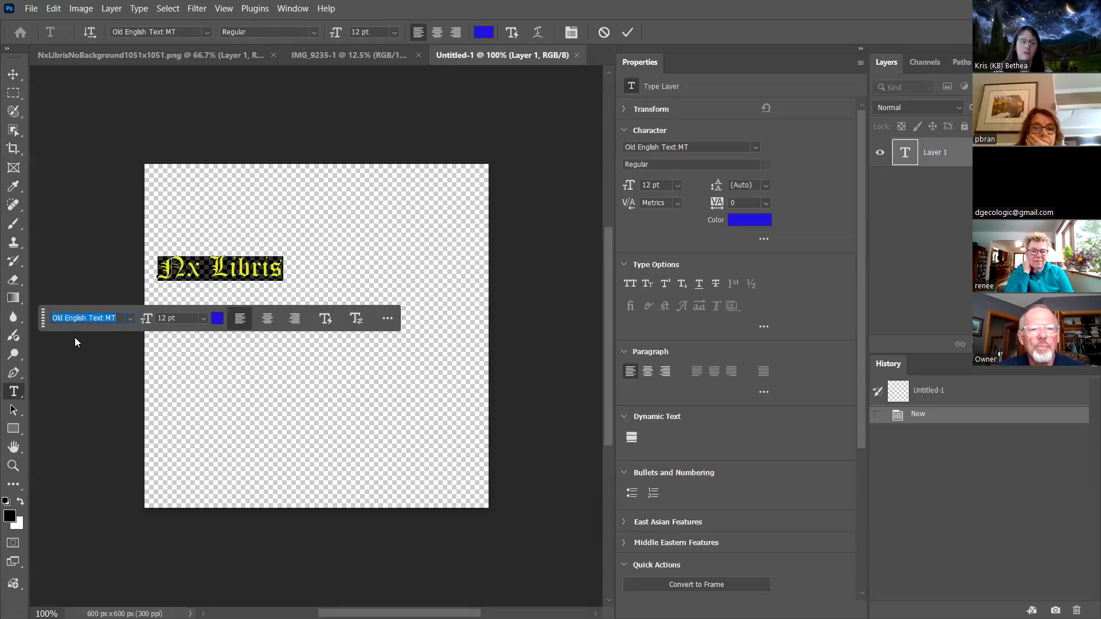
{"action": "key", "text": "Down"}
{"action": "key", "text": "Down"}
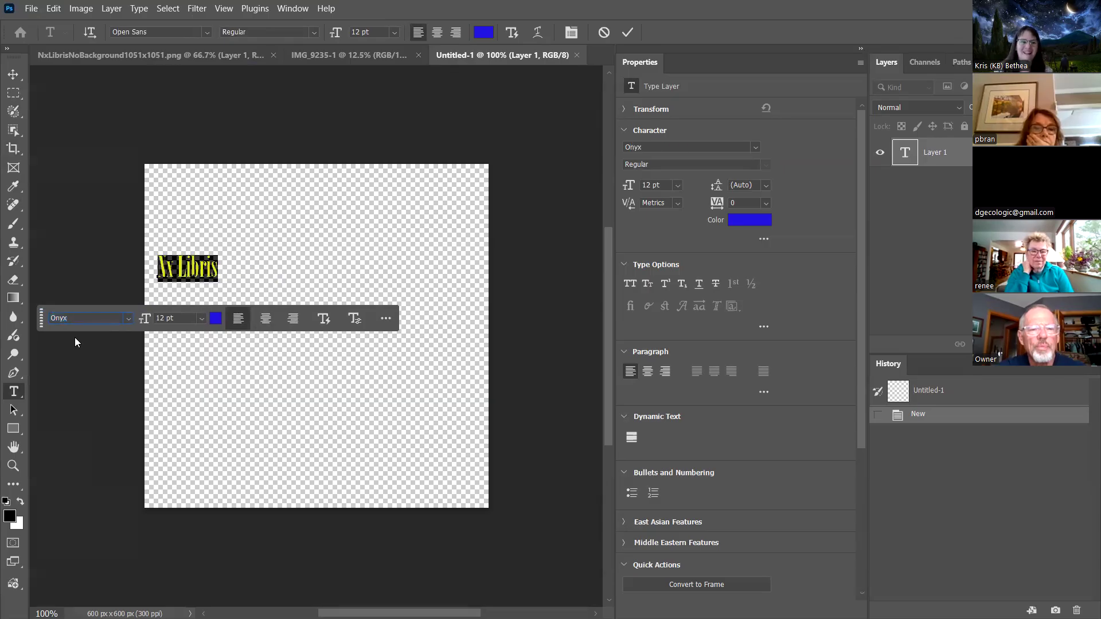
{"action": "key", "text": "Down"}
{"action": "key", "text": "Down"}
{"action": "key", "text": "Down"}
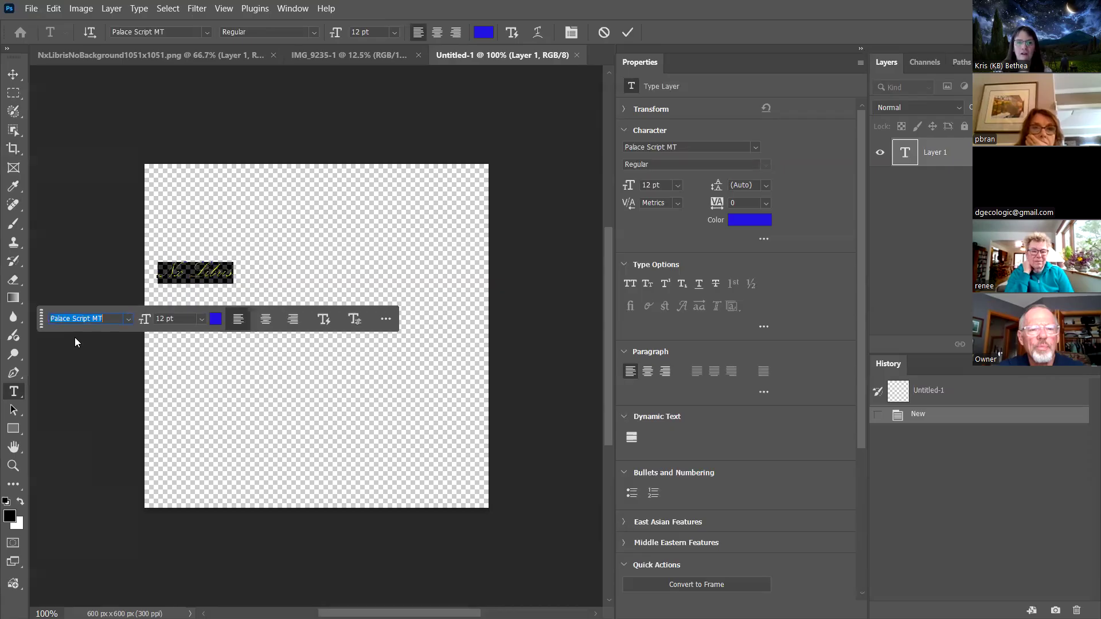
Search the font list for names beginning with "Kri"
{"action": "type", "text": "Kri"}
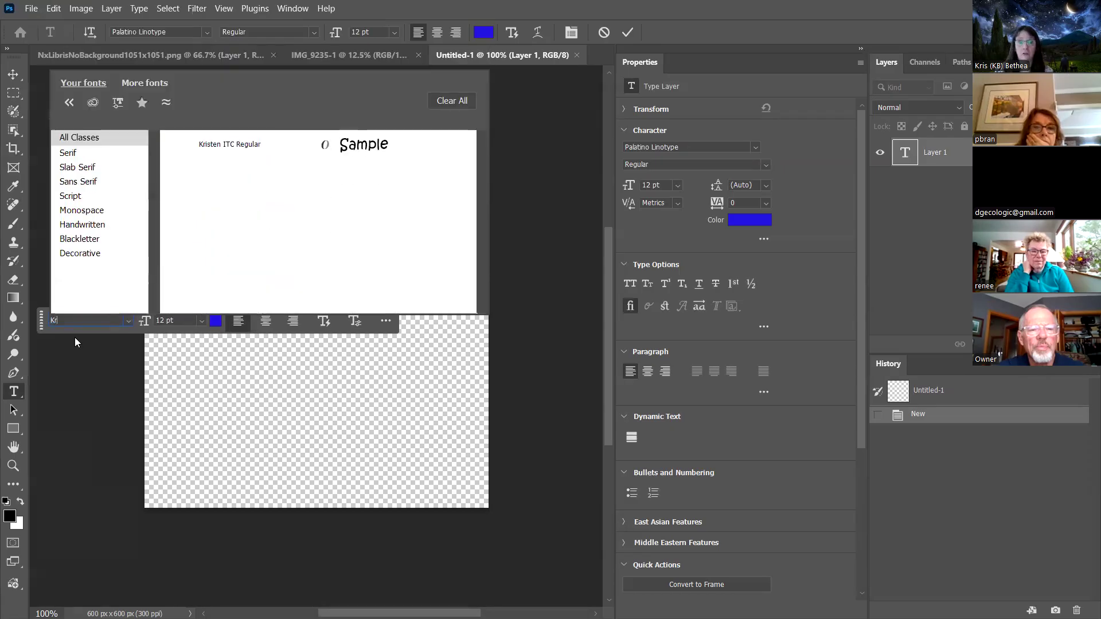
{"action": "key", "text": "BackSpace"}
{"action": "key", "text": "BackSpace"}
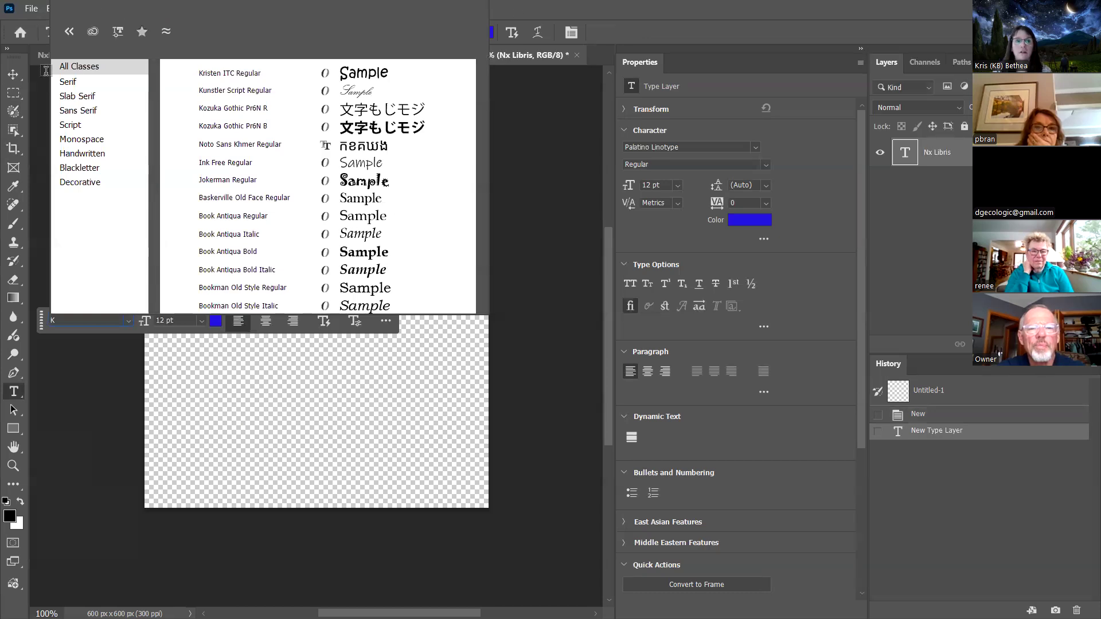
Add a second text line below and to the right of "Nx Libris" containing the owner's full name
{"action": "left_click", "coordinate": [266, 406]}
{"action": "left_click", "coordinate": [197, 261]}
{"action": "left_click", "coordinate": [338, 396]}
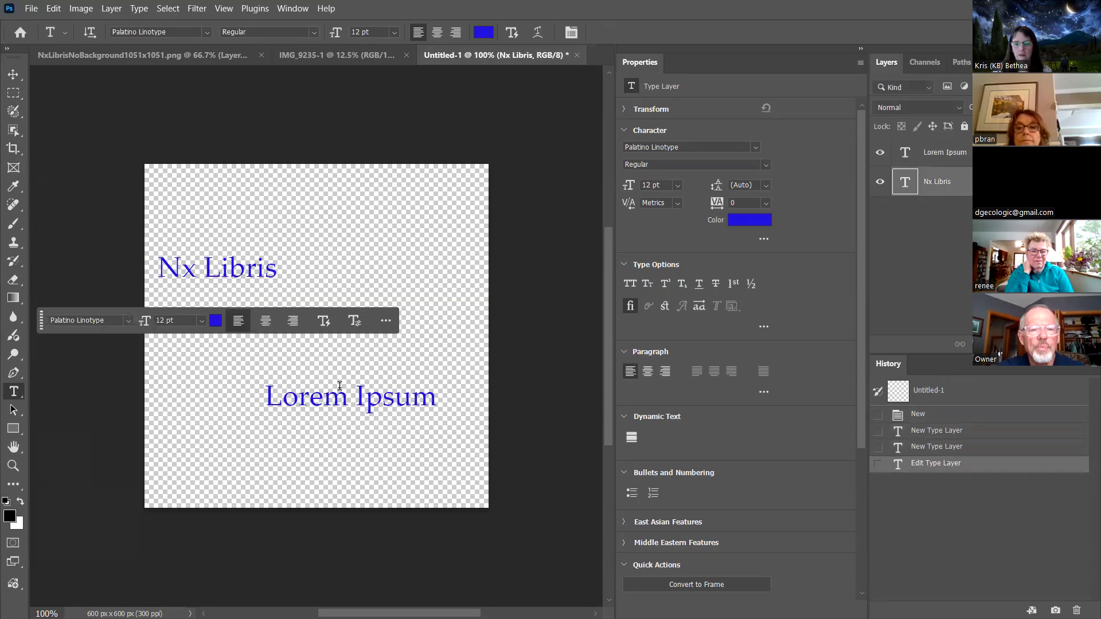
{"action": "triple_click", "coordinate": [341, 400]}
{"action": "type", "text": "K"}
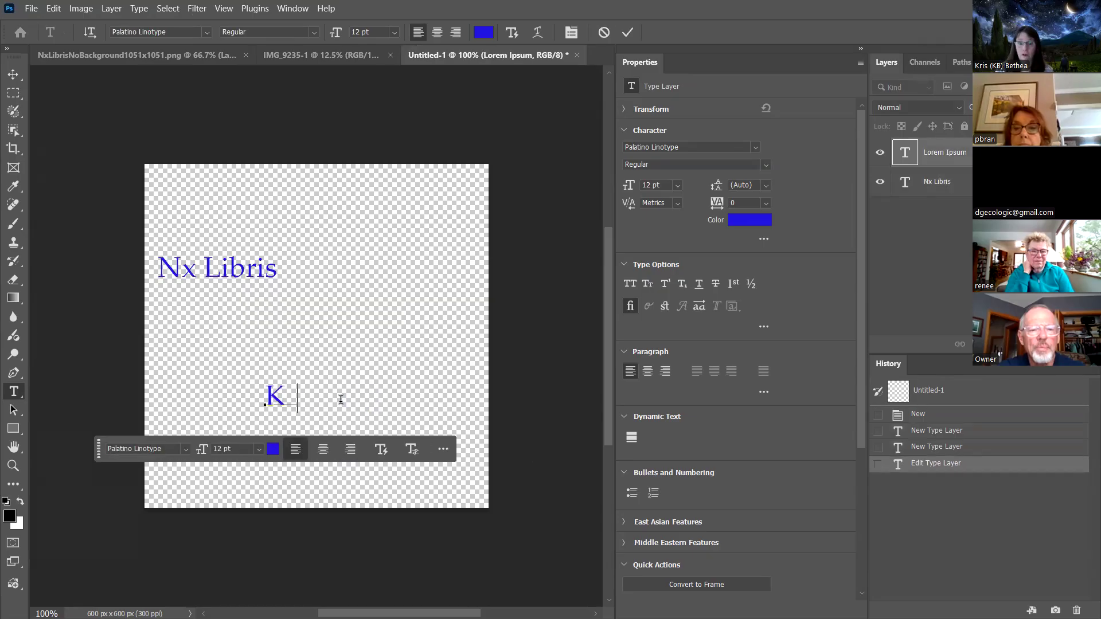
{"action": "type", "text": "ristin Bethea"}
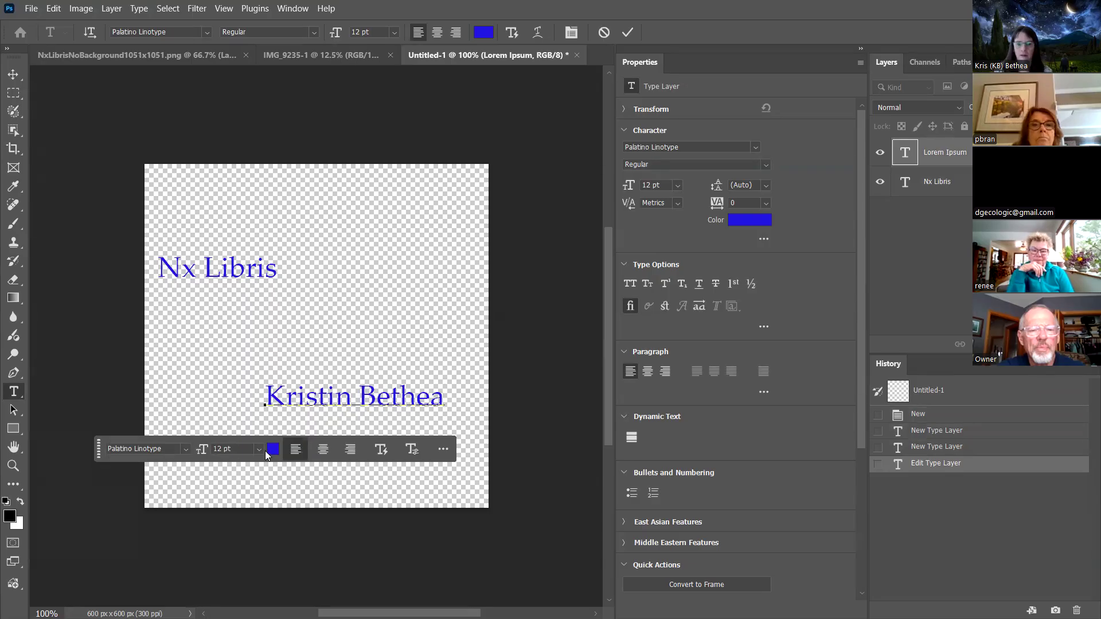
Try the Papyrus font for the name text and return to Palatino Linotype
{"action": "left_click", "coordinate": [244, 449]}
{"action": "left_click_drag", "start_coordinate": [244, 449], "coordinate": [199, 455]}
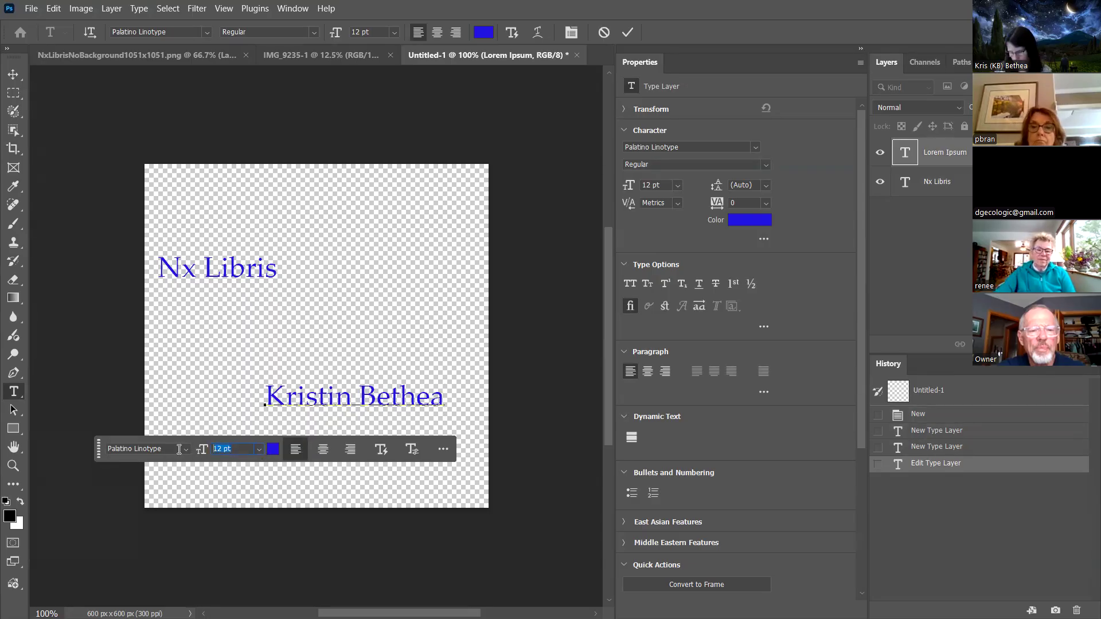
{"action": "left_click", "coordinate": [171, 453]}
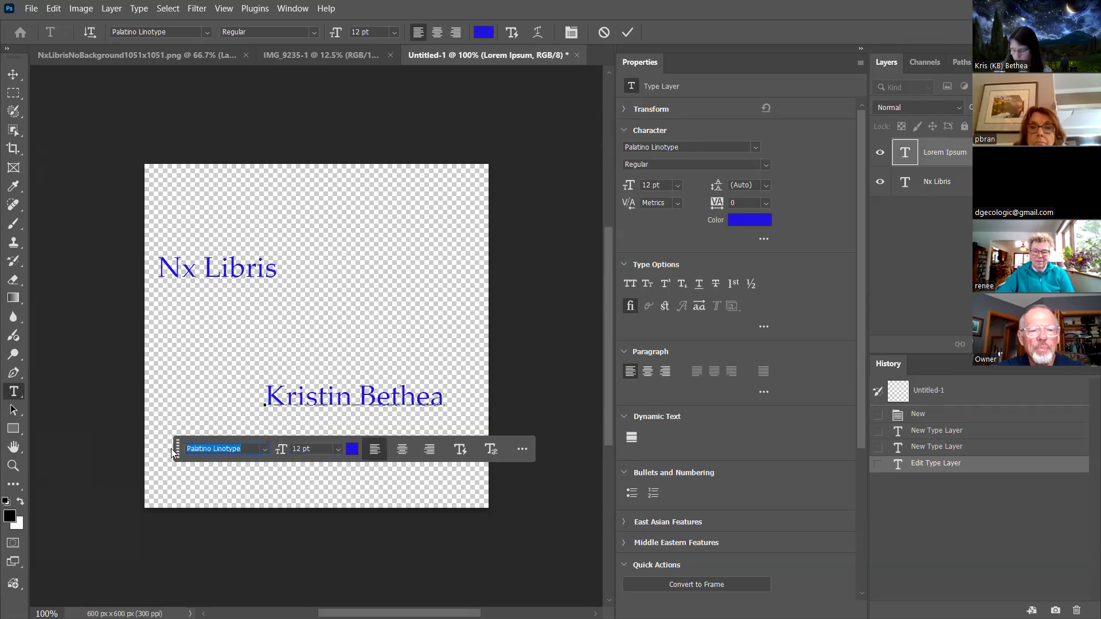
{"action": "key", "text": "Up"}
{"action": "key", "text": "Down"}
{"action": "key", "text": "Down"}
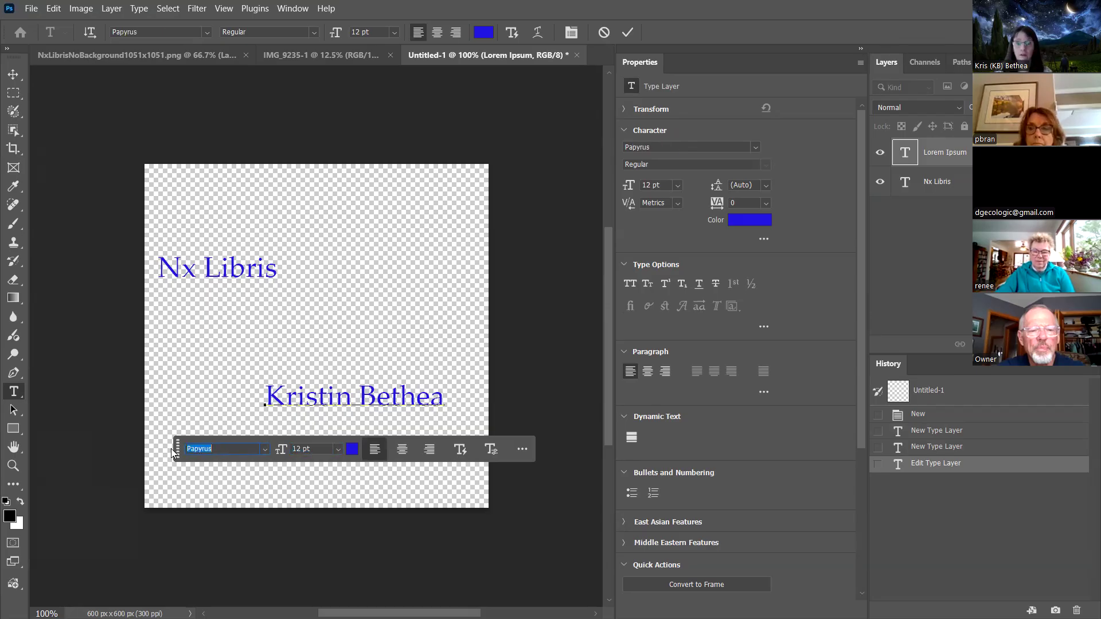
{"action": "key", "text": "Up"}
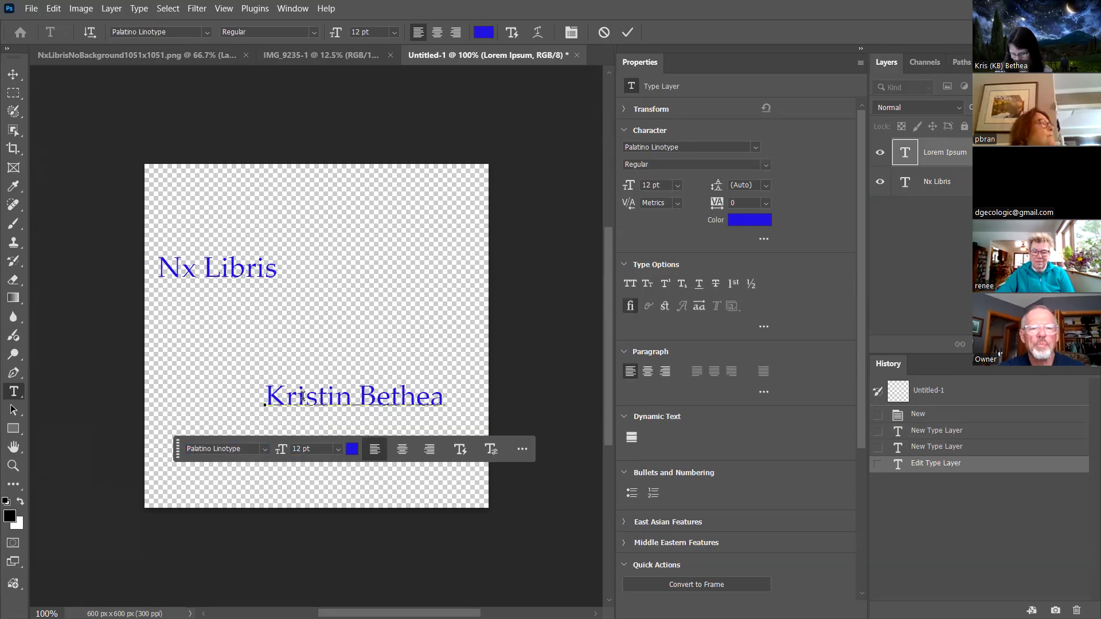
{"action": "key", "text": "Return"}
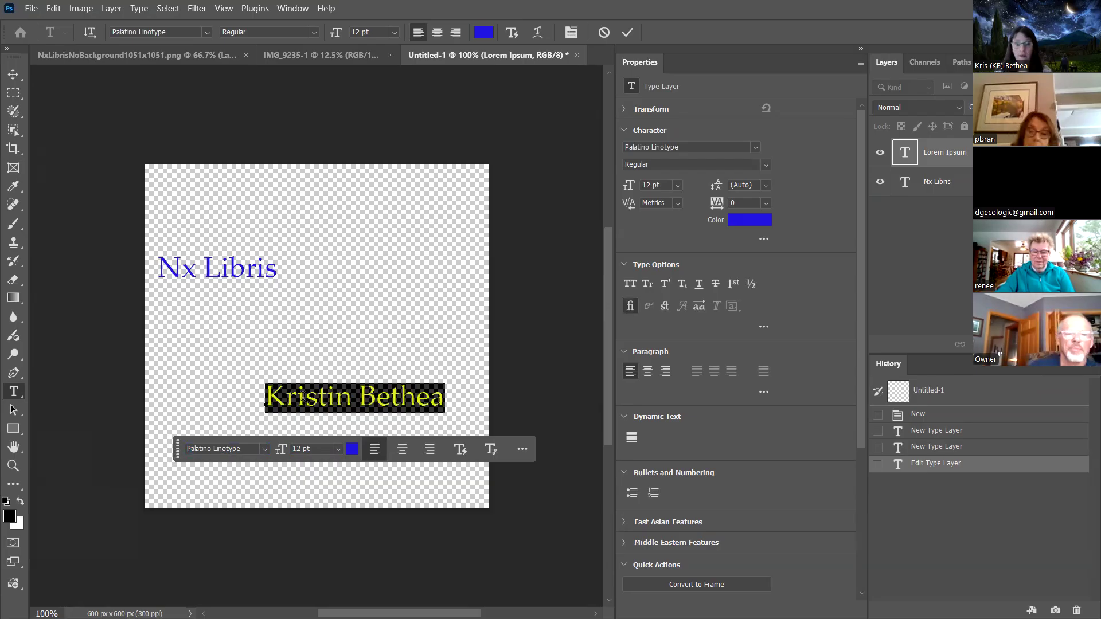
Try the Parchment font on the name text below "Nx Libris"
{"action": "left_click", "coordinate": [265, 449]}
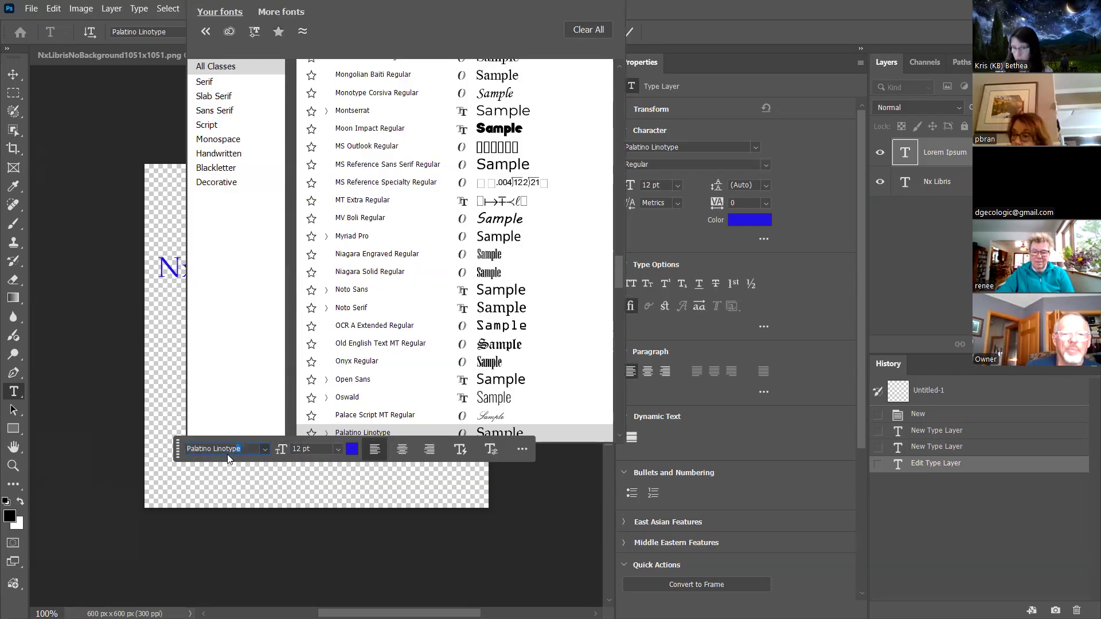
{"action": "left_click", "coordinate": [336, 469]}
{"action": "left_click", "coordinate": [265, 449]}
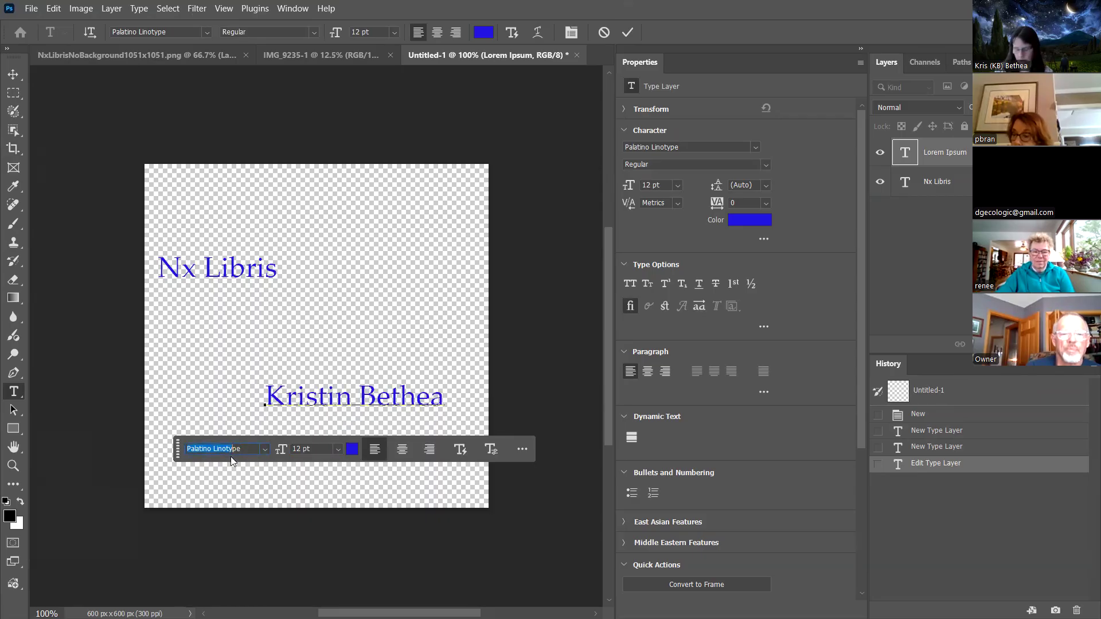
{"action": "key", "text": "Down"}
{"action": "key", "text": "Down"}
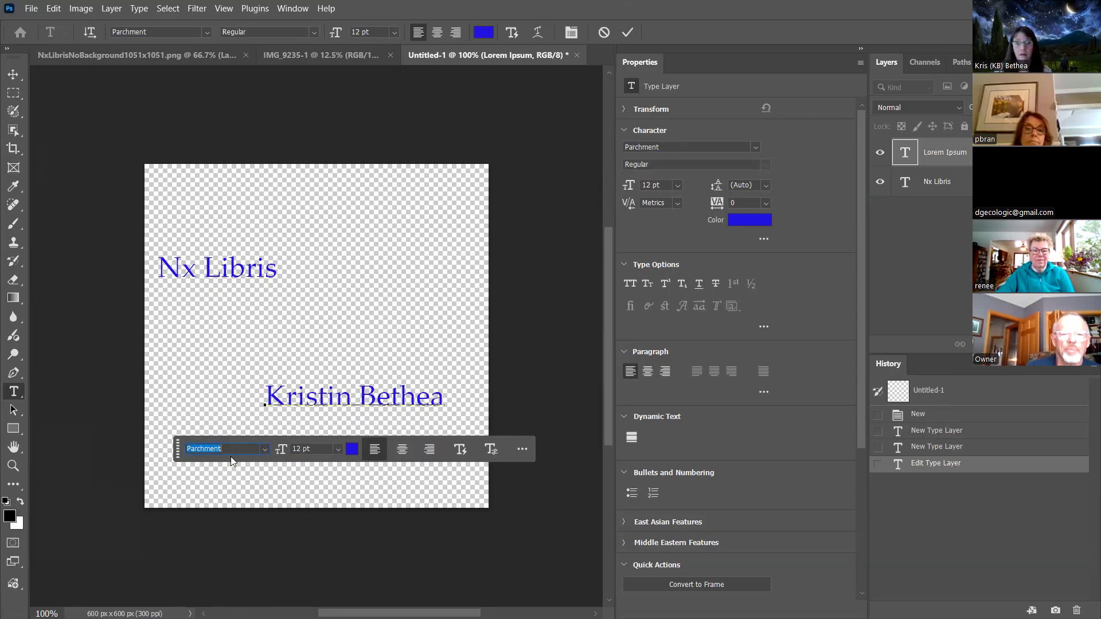
{"action": "left_click", "coordinate": [408, 383]}
{"action": "left_click", "coordinate": [423, 366]}
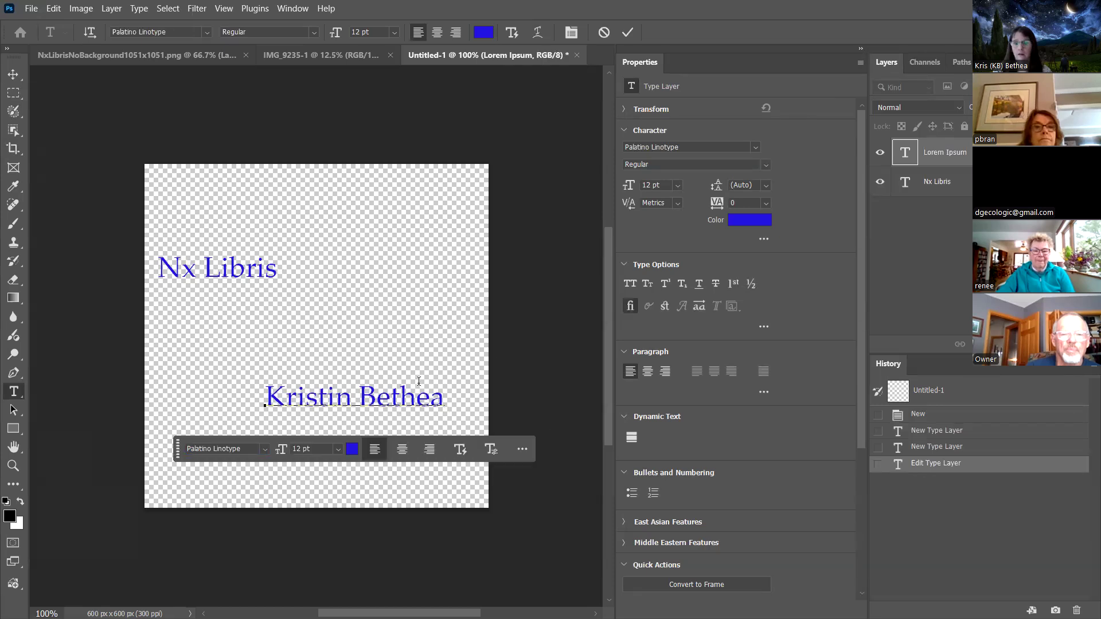
Change the font of the whole name text line to Playbill
{"action": "left_click_drag", "start_coordinate": [440, 402], "coordinate": [240, 371]}
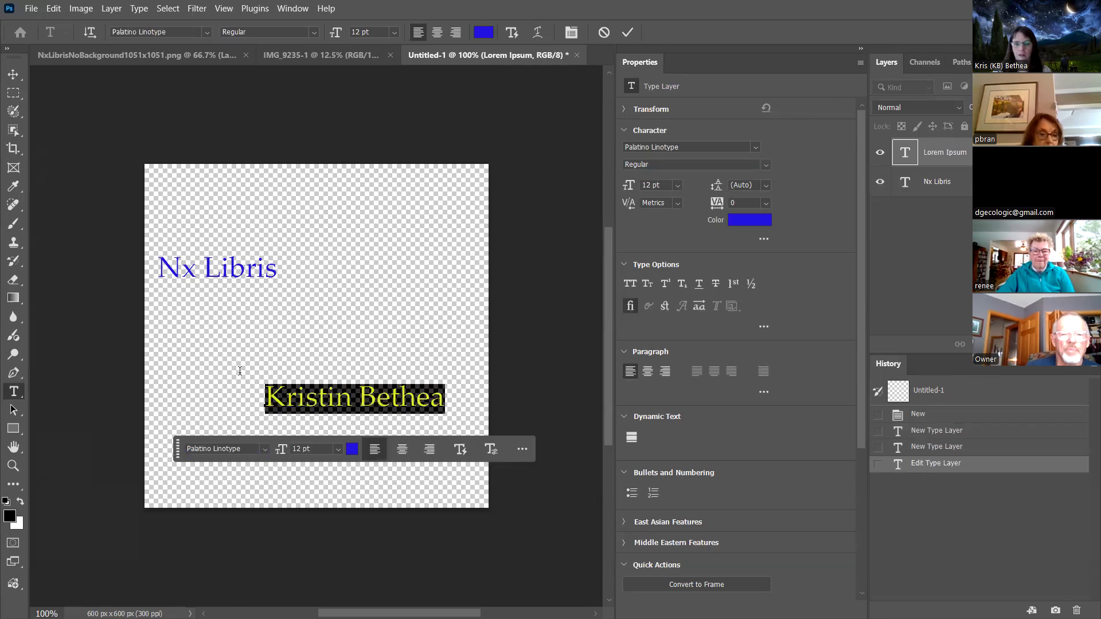
{"action": "left_click", "coordinate": [262, 452]}
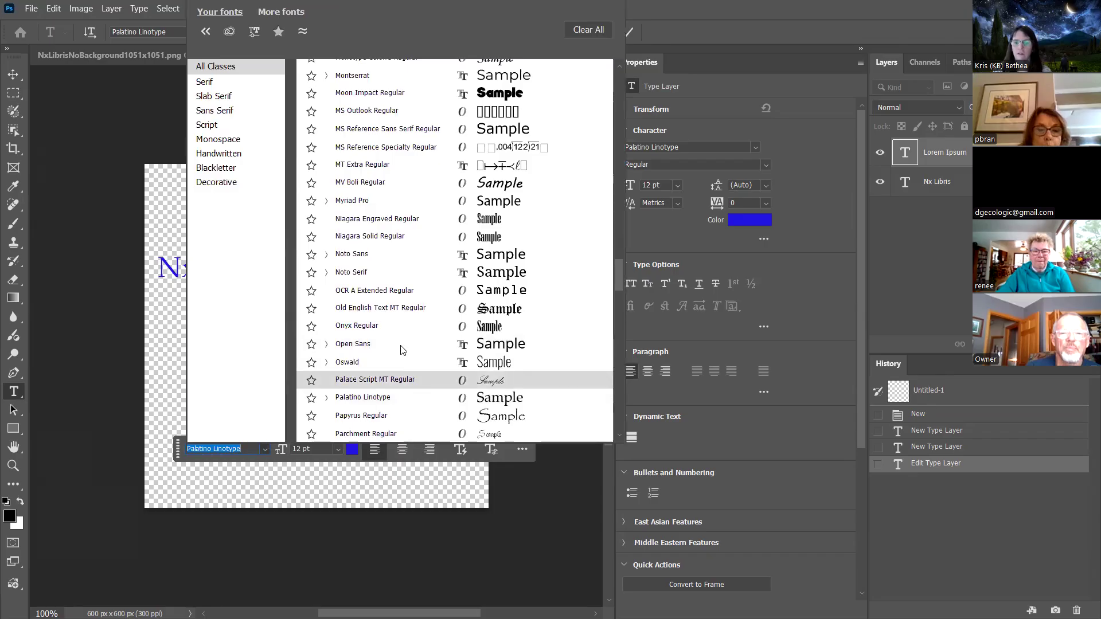
{"action": "scroll", "coordinate": [360, 401], "scroll_direction": "down", "scroll_amount": 2}
{"action": "left_click", "coordinate": [393, 399]}
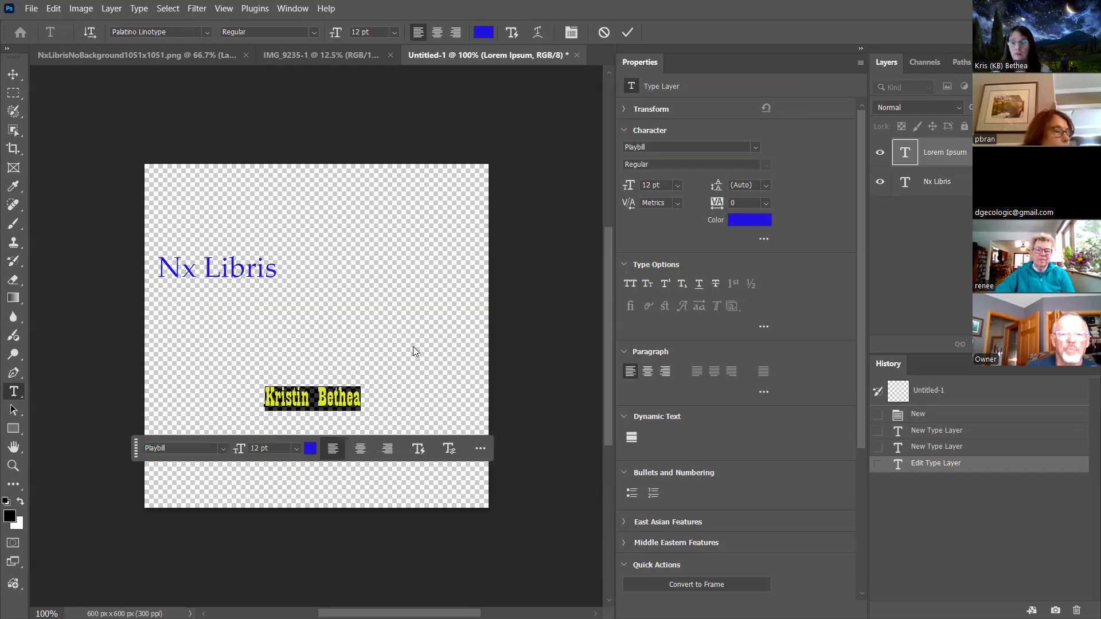
Place a "Lorem Ipsum" placeholder text layer in Playbill just to the right of "Nx Libris" and commit it
{"action": "left_click", "coordinate": [299, 237]}
{"action": "left_click", "coordinate": [289, 267]}
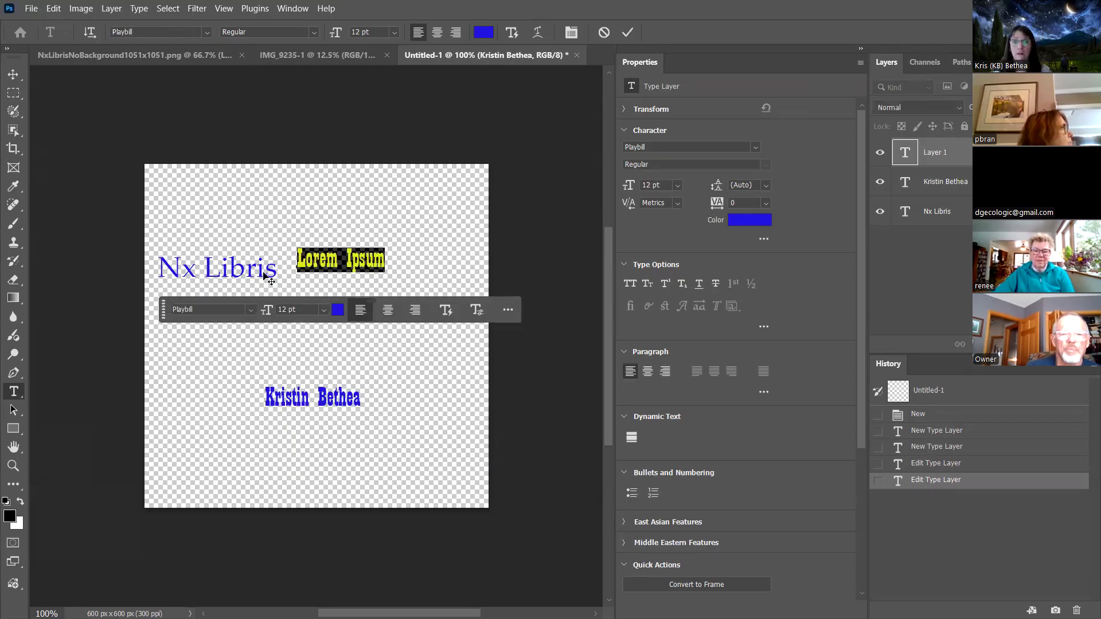
{"action": "left_click", "coordinate": [288, 408]}
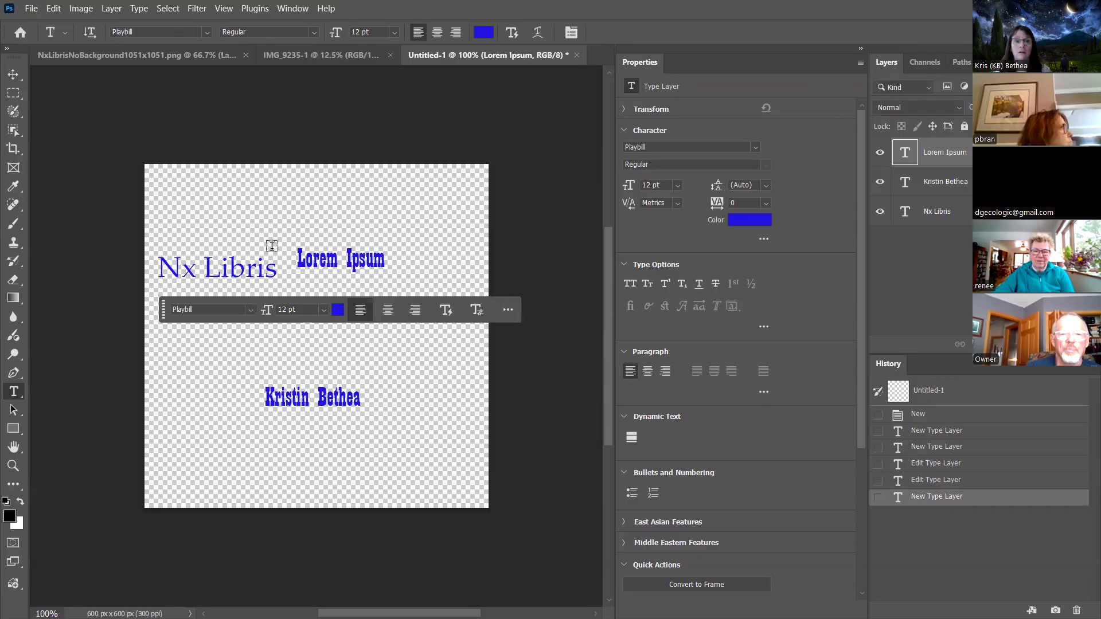
{"action": "left_click", "coordinate": [29, 9]}
{"action": "left_click", "coordinate": [29, 9]}
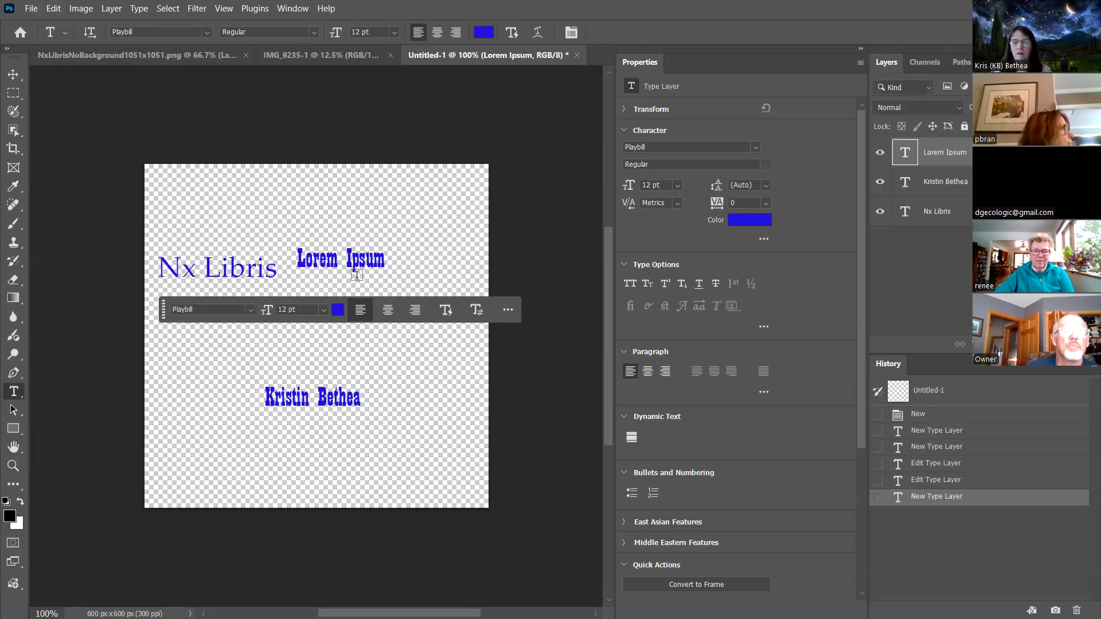
Start exporting the text logo with the Export As command, choosing PNG format with transparency at 600 x 600 px
{"action": "left_click", "coordinate": [31, 8]}
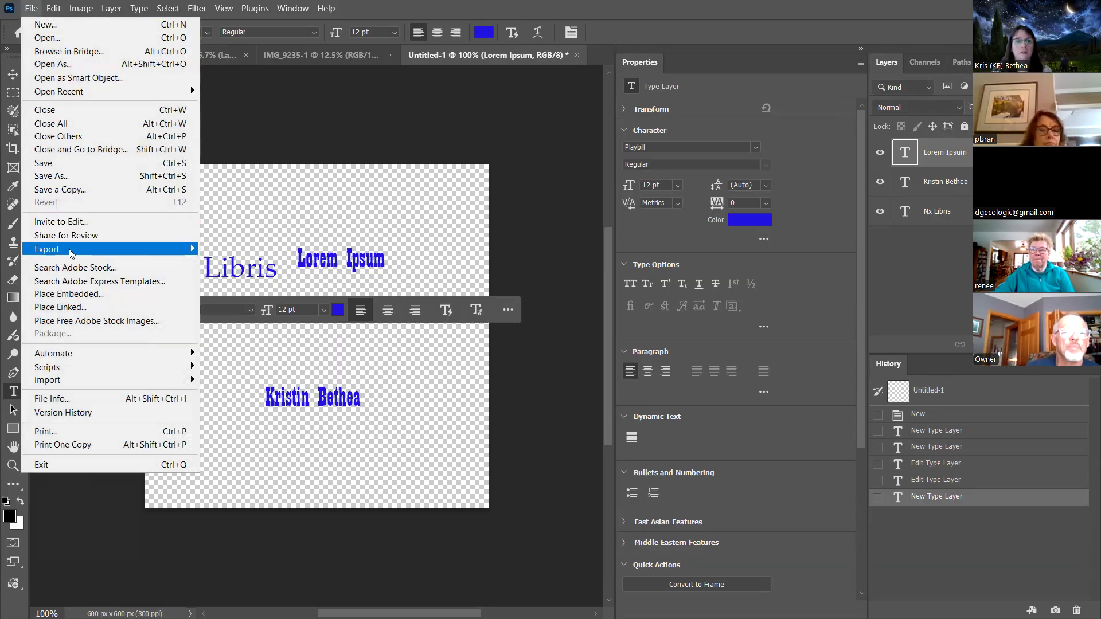
{"action": "mouse_move", "coordinate": [72, 255]}
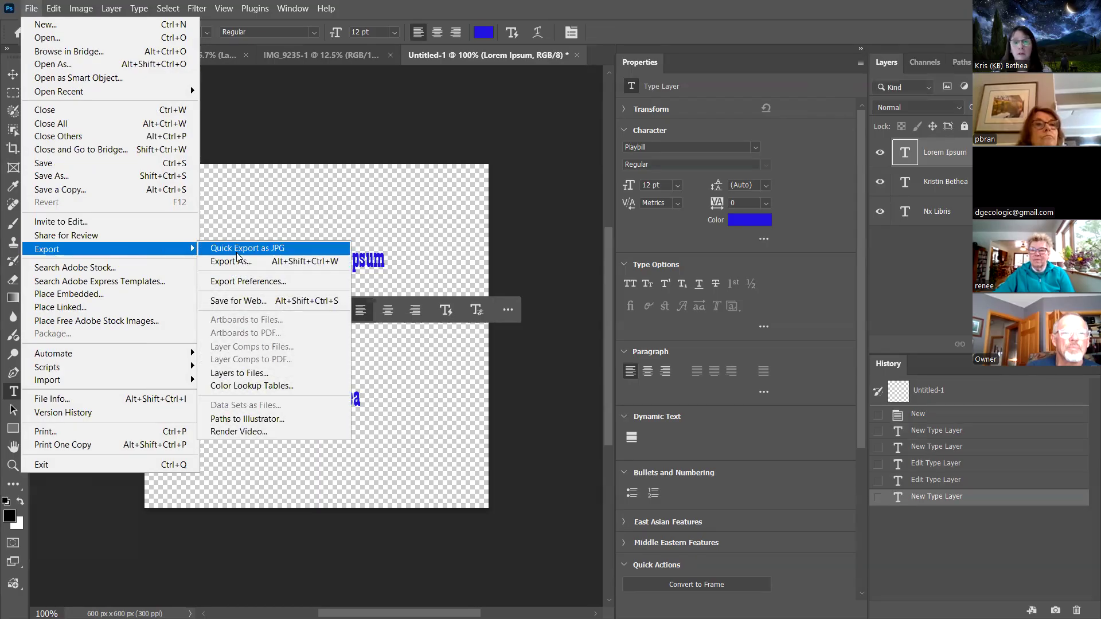
{"action": "left_click", "coordinate": [241, 261]}
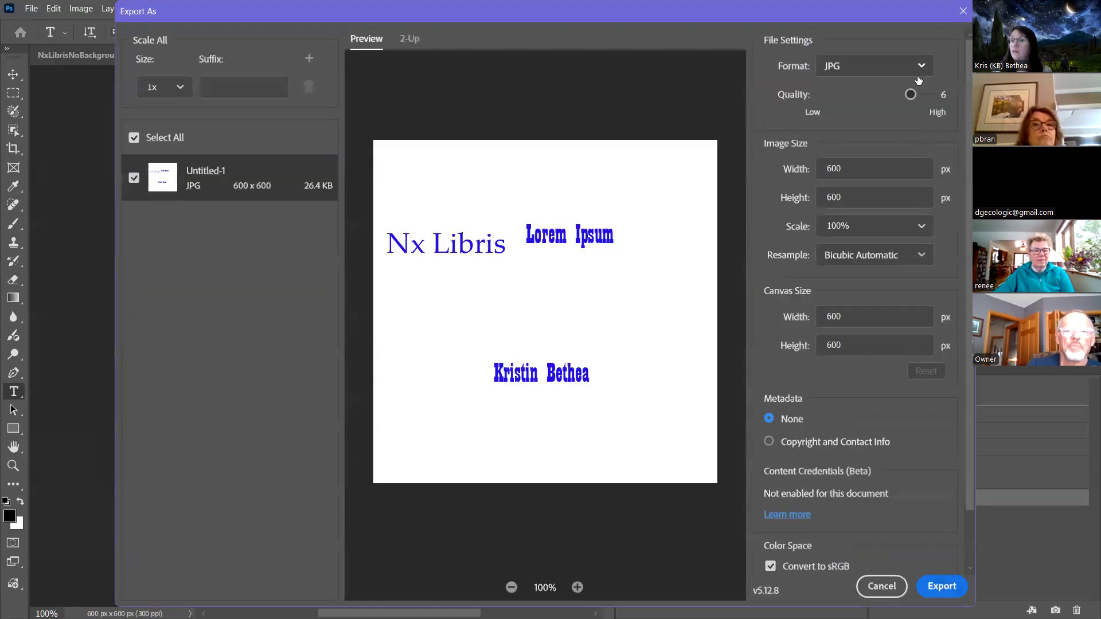
{"action": "left_click", "coordinate": [917, 66]}
{"action": "left_click", "coordinate": [842, 94]}
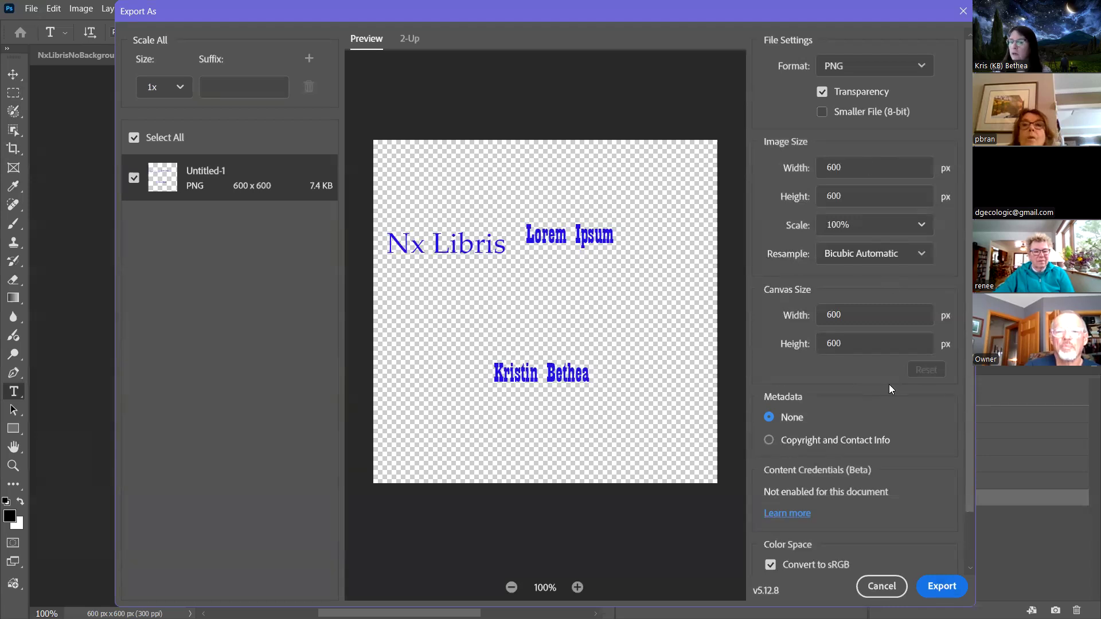
{"action": "scroll", "coordinate": [866, 504], "scroll_direction": "down", "scroll_amount": 2}
{"action": "scroll", "coordinate": [844, 380], "scroll_direction": "up", "scroll_amount": 2}
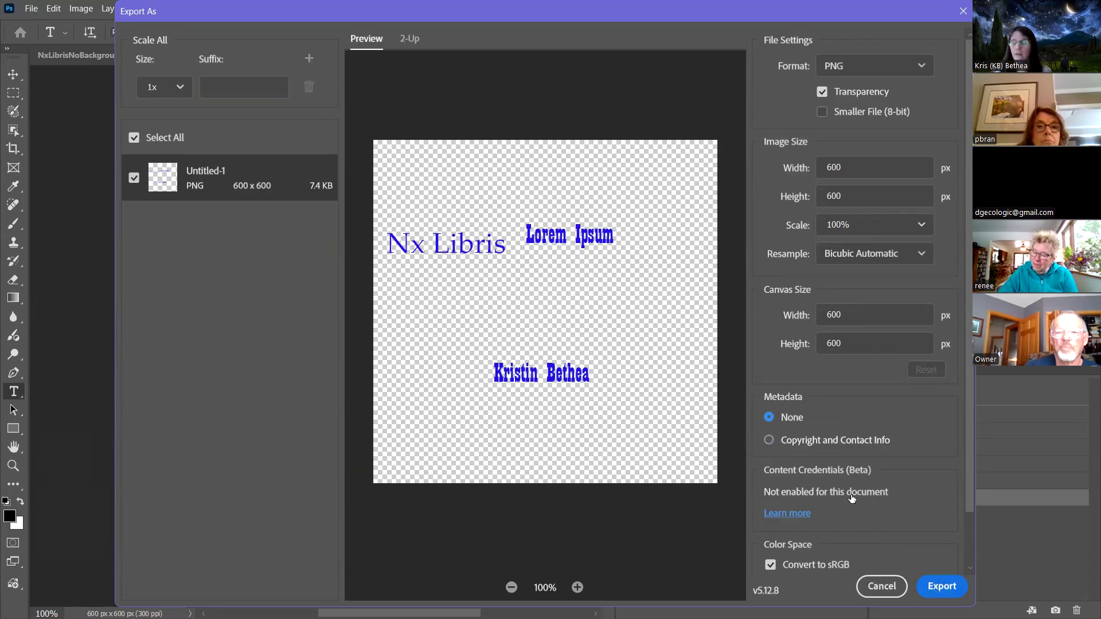
Export the PNG to the Downloads folder under the file name LogoTest
{"action": "left_click", "coordinate": [924, 588]}
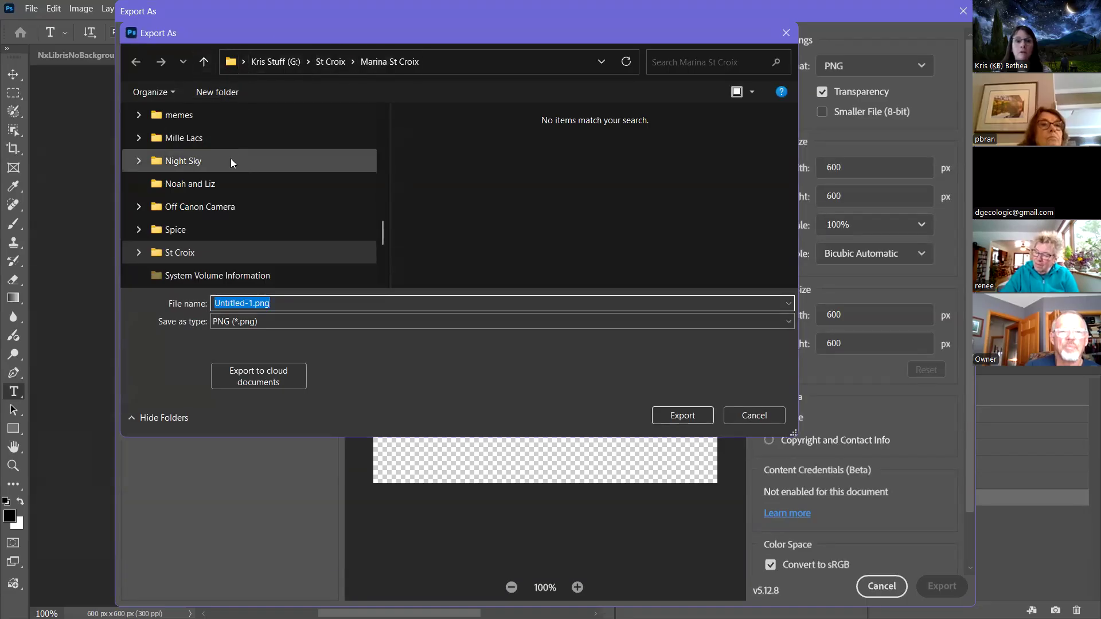
{"action": "scroll", "coordinate": [241, 167], "scroll_direction": "up", "scroll_amount": 10}
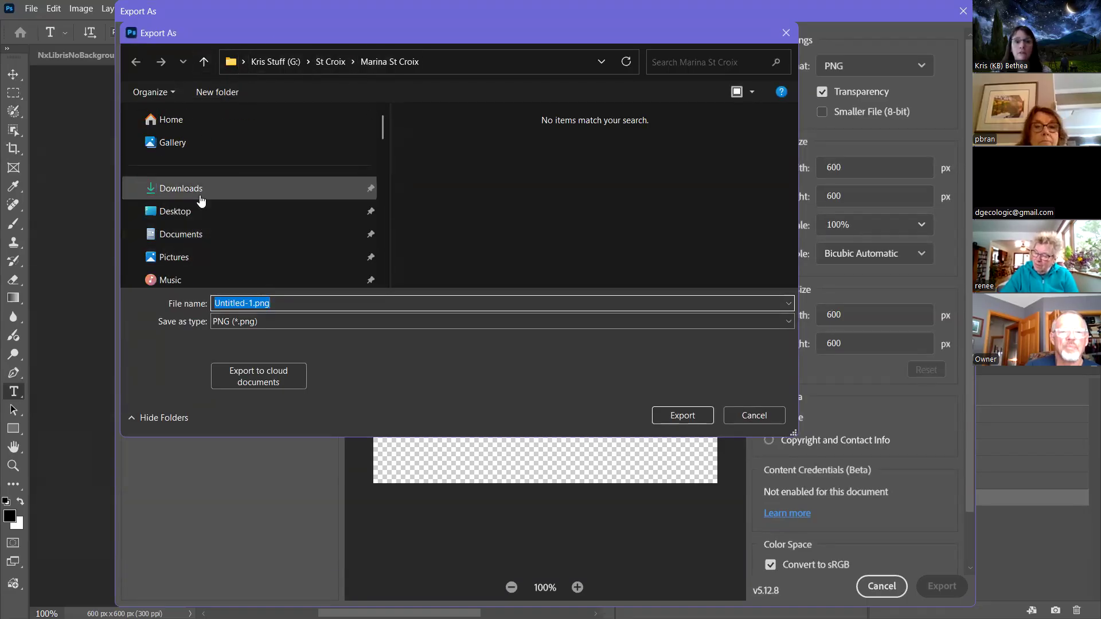
{"action": "left_click", "coordinate": [201, 196]}
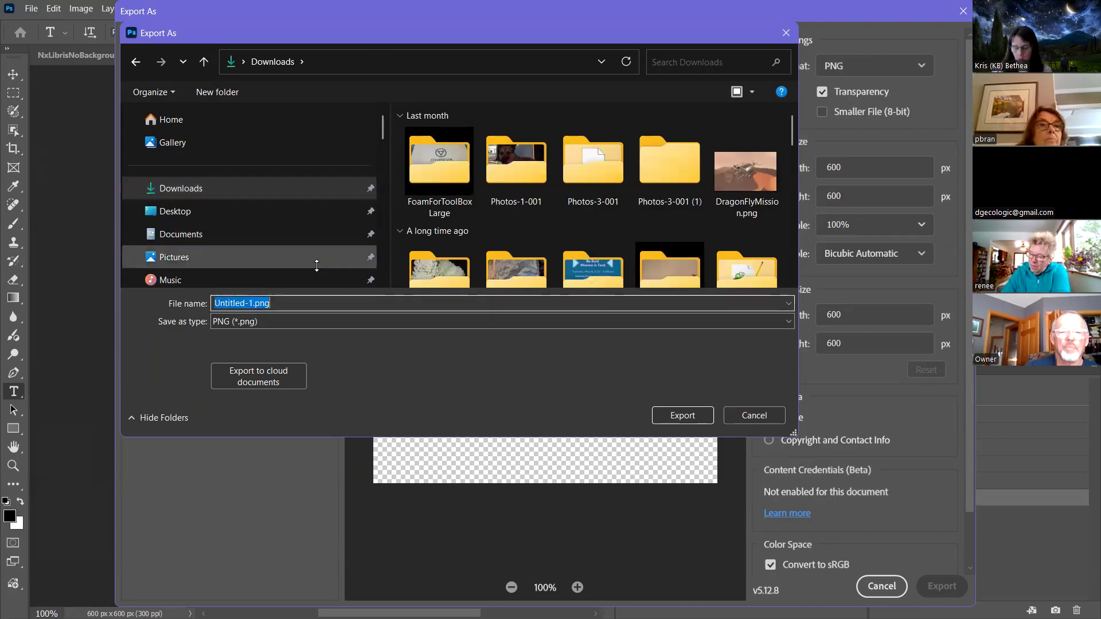
{"action": "type", "text": "LogoTest"}
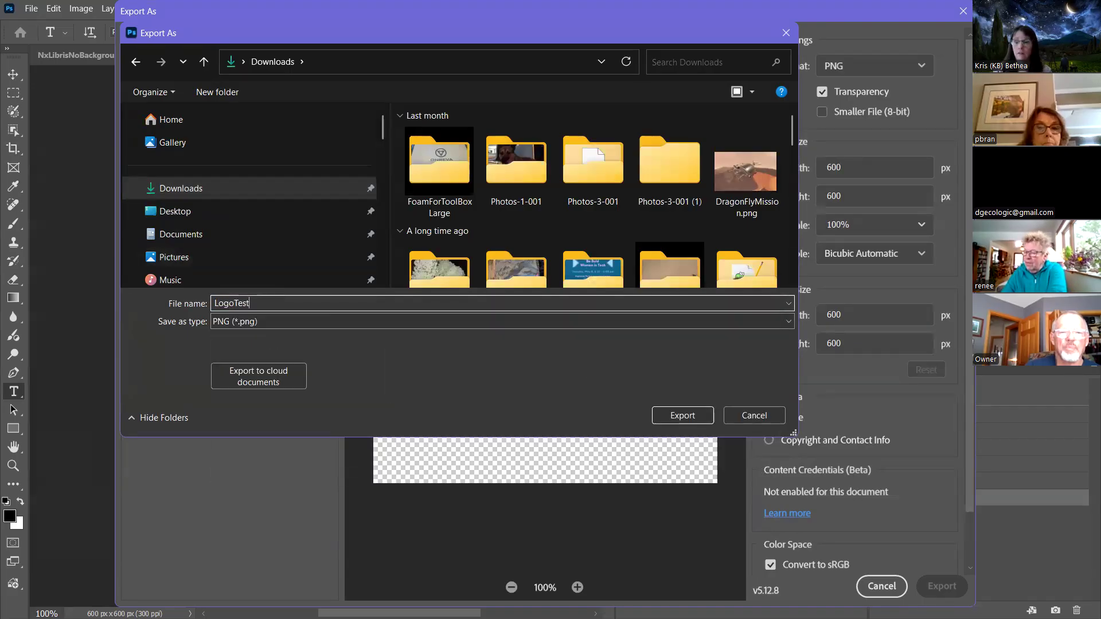
{"action": "left_click", "coordinate": [685, 415]}
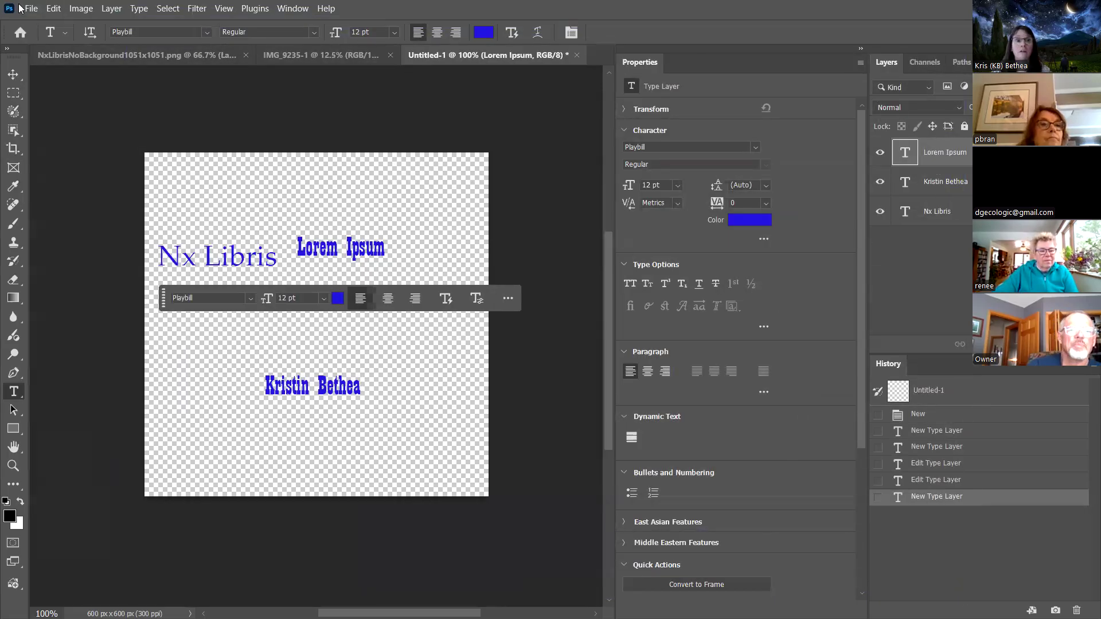
Open the exported LogoTest.png from the Downloads folder
{"action": "left_click_drag", "start_coordinate": [28, 18], "coordinate": [4, 2]}
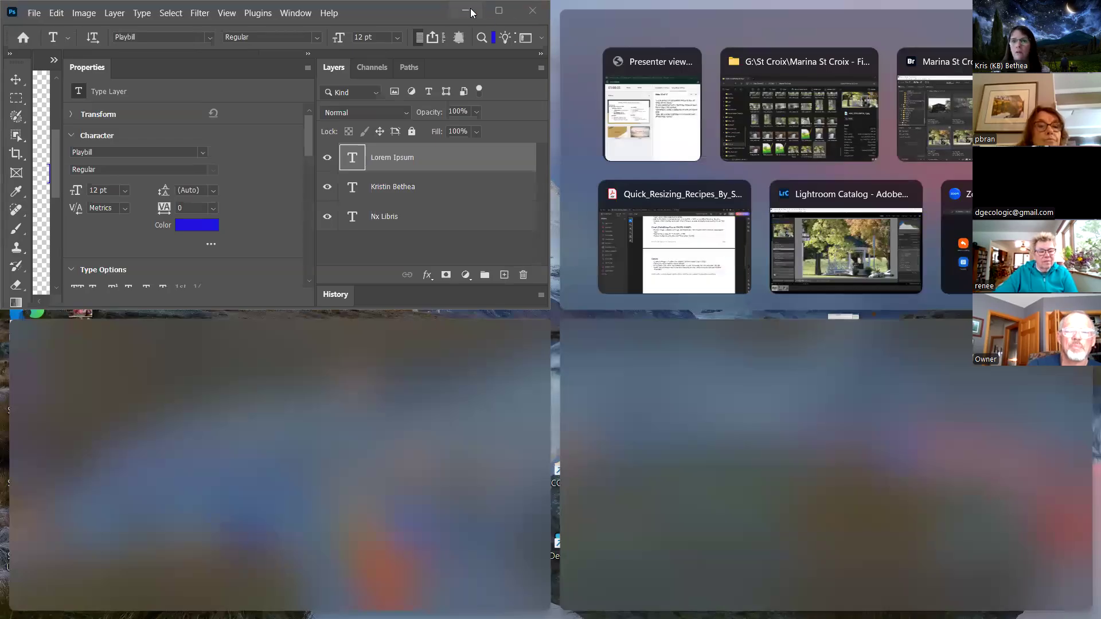
{"action": "left_click", "coordinate": [495, 10]}
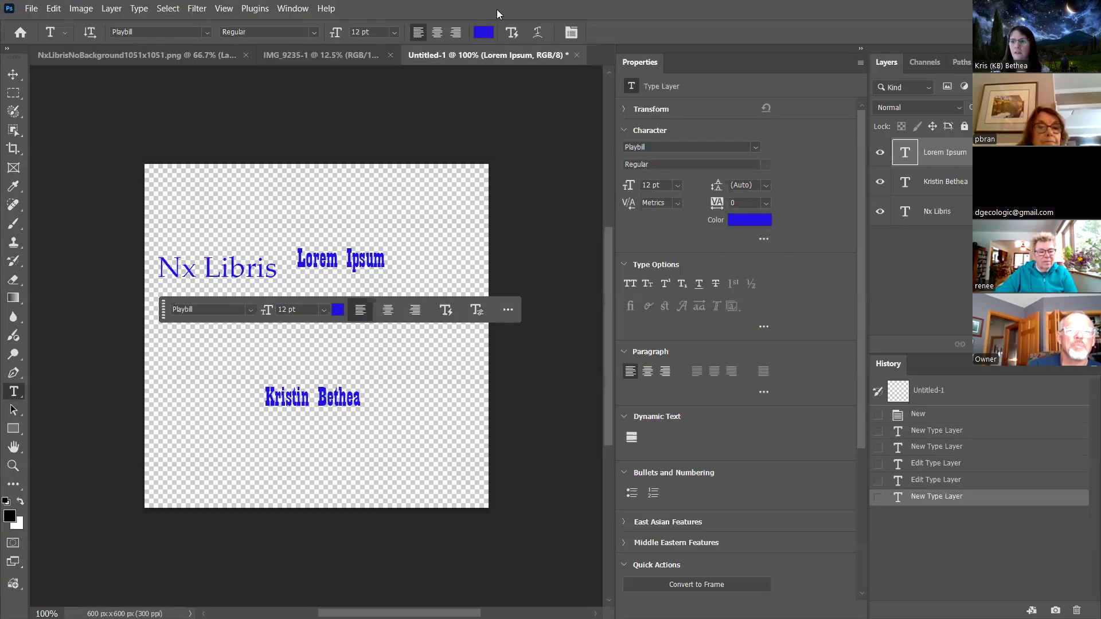
{"action": "left_click", "coordinate": [30, 9]}
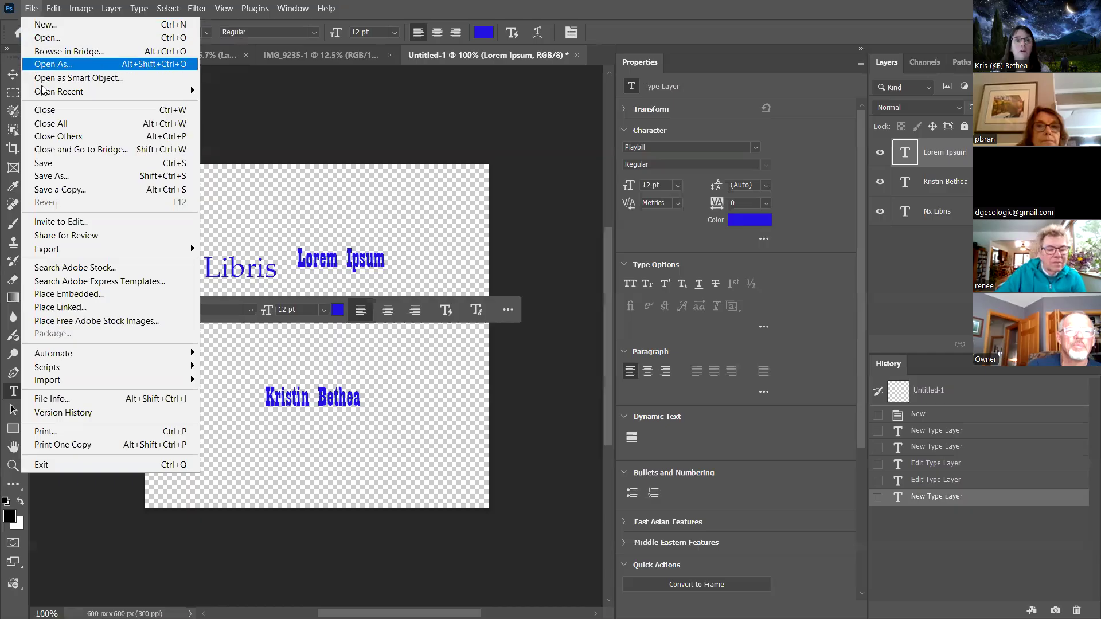
{"action": "left_click", "coordinate": [61, 41]}
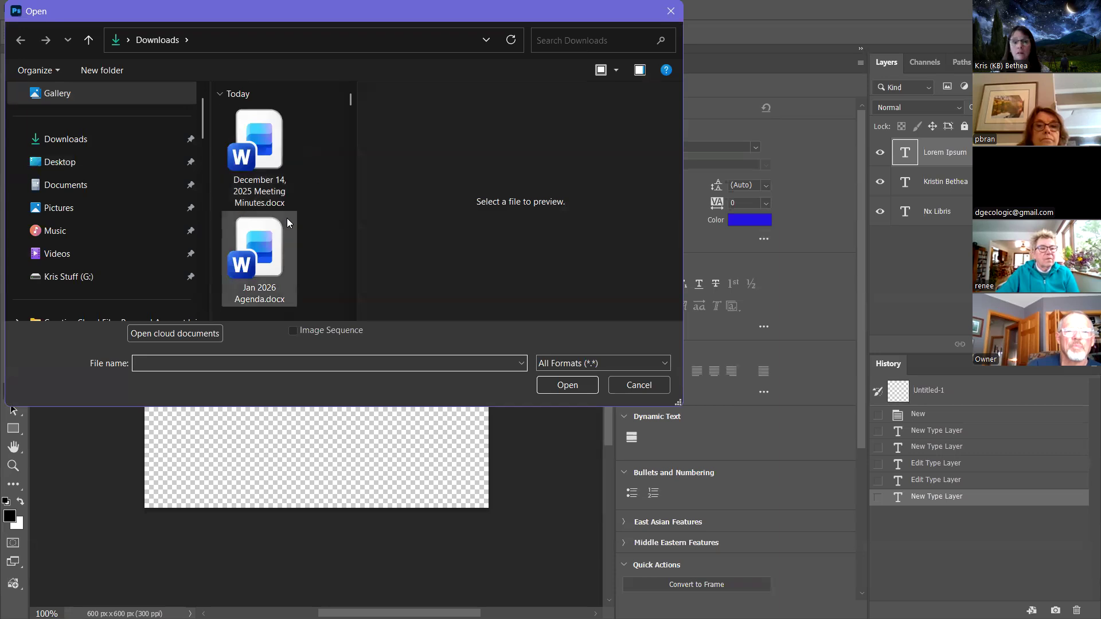
{"action": "scroll", "coordinate": [287, 217], "scroll_direction": "down", "scroll_amount": 3}
{"action": "left_click", "coordinate": [277, 178]}
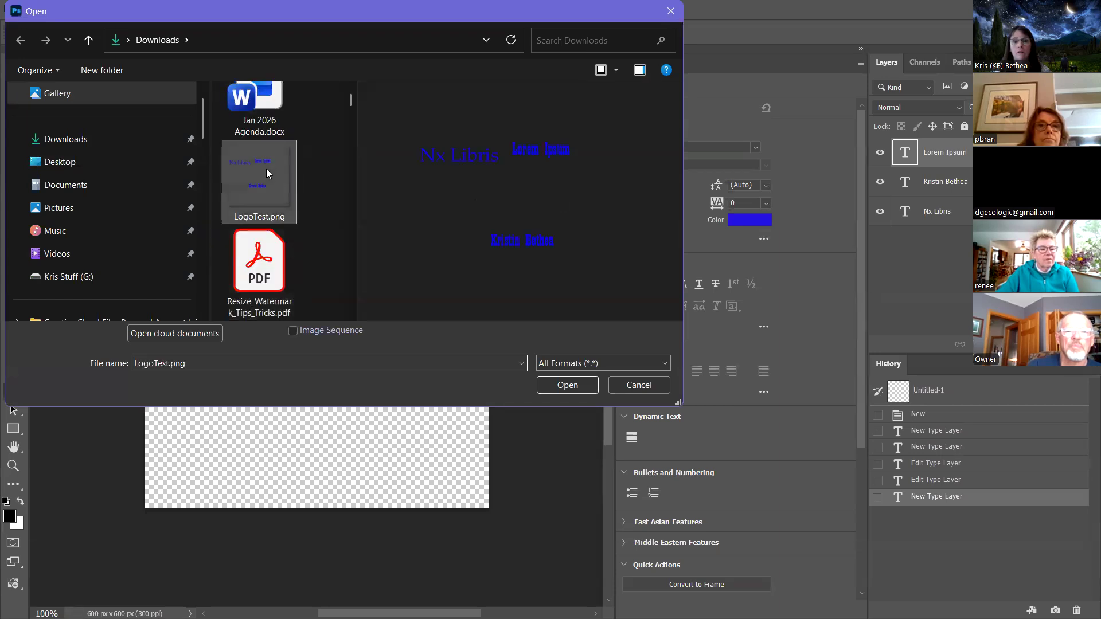
{"action": "left_click", "coordinate": [567, 386]}
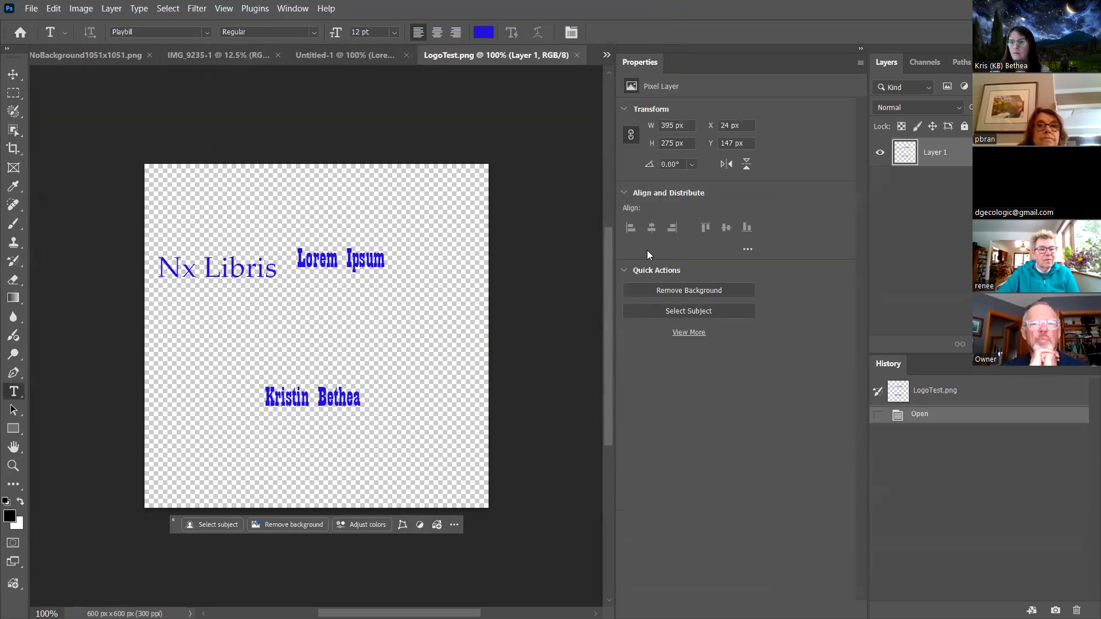
Duplicate Layer 1 of LogoTest.png into the IMG_9235-1 document, accepting the bit-depth difference and the color profile conversion
{"action": "right_click", "coordinate": [948, 154]}
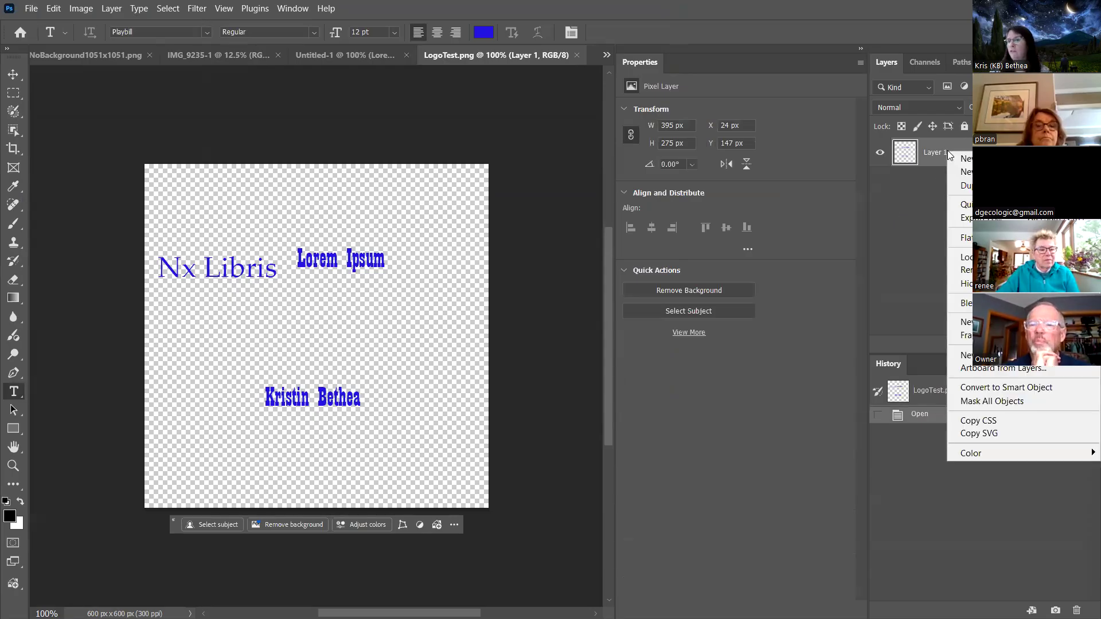
{"action": "left_click", "coordinate": [964, 185]}
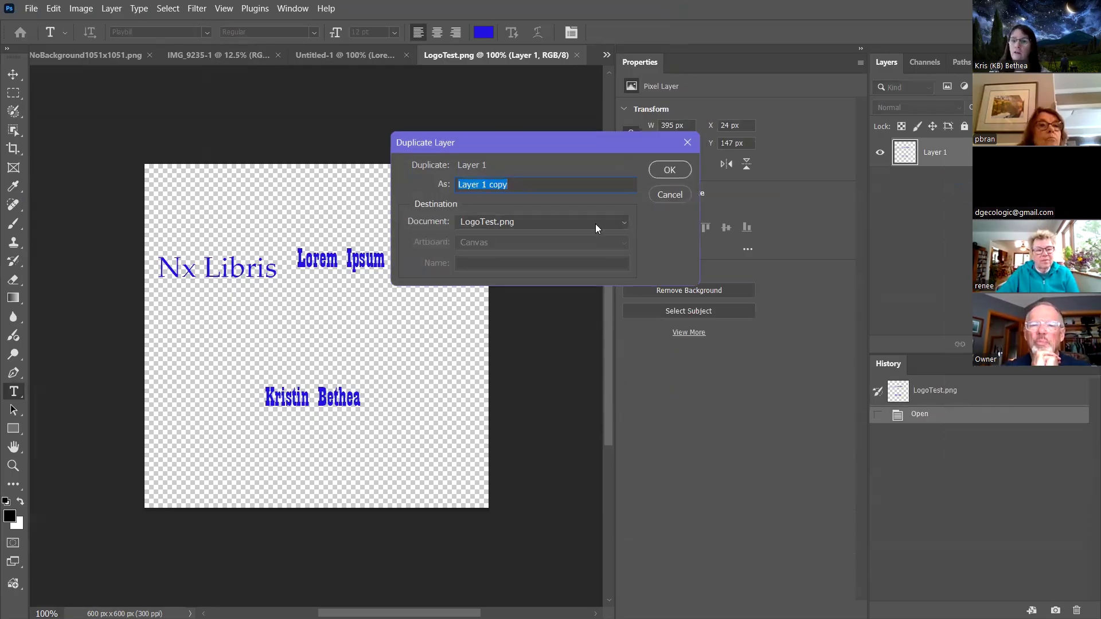
{"action": "left_click", "coordinate": [622, 224]}
{"action": "left_click", "coordinate": [609, 250]}
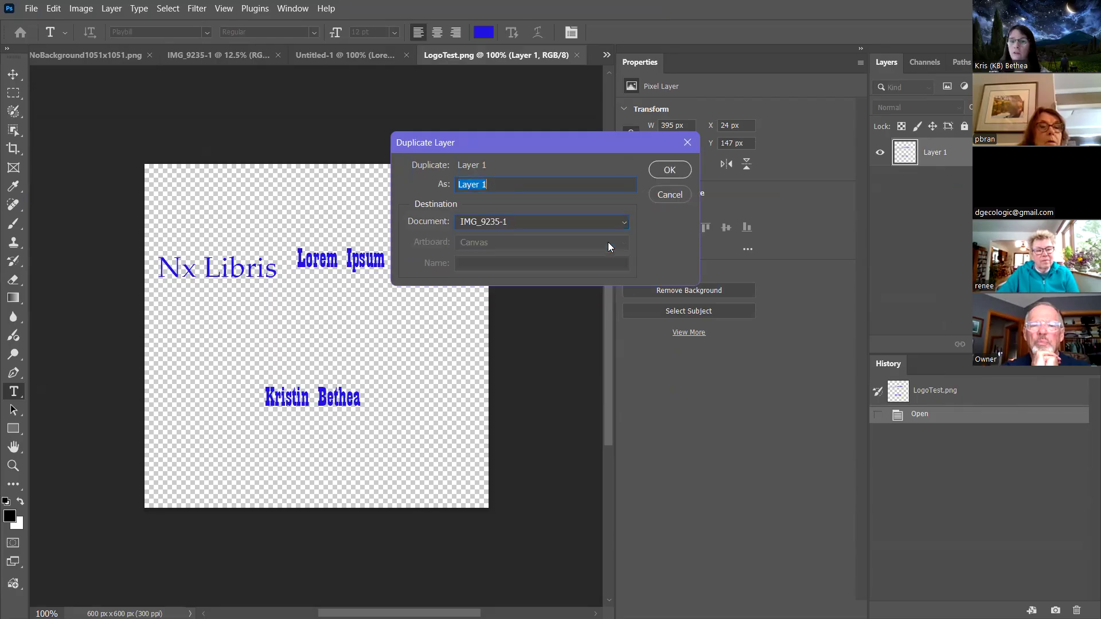
{"action": "left_click", "coordinate": [672, 171]}
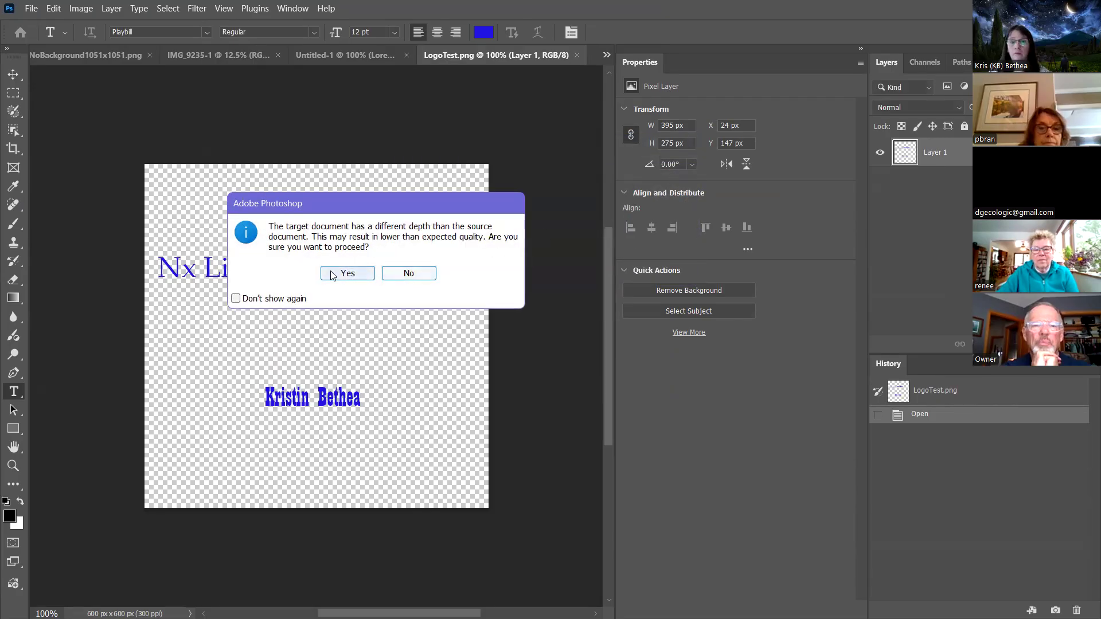
{"action": "left_click", "coordinate": [333, 270]}
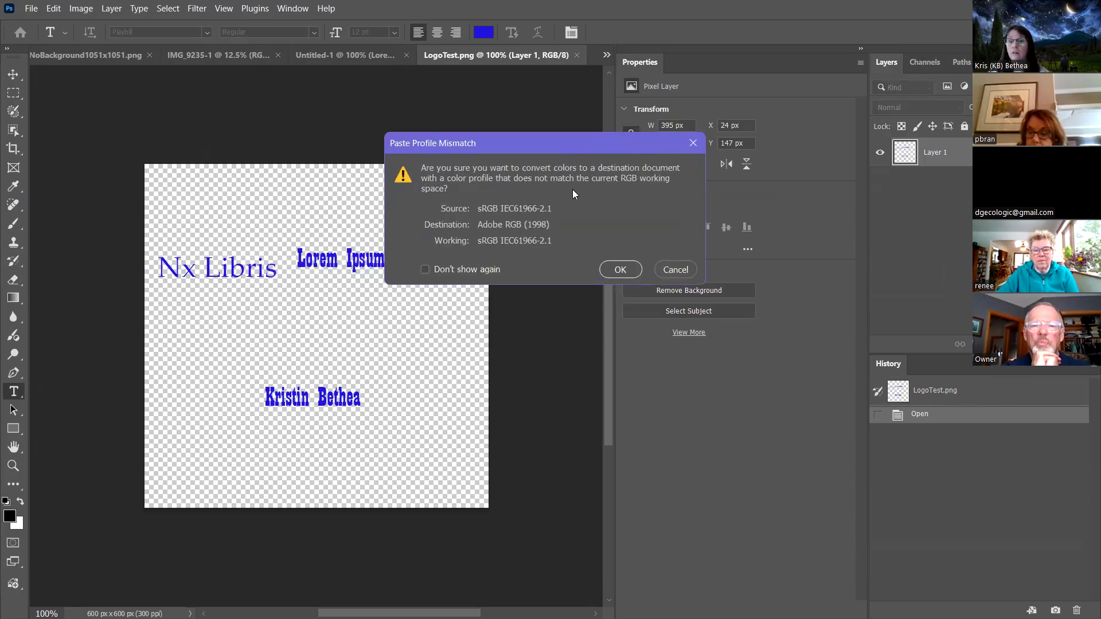
{"action": "left_click", "coordinate": [620, 270]}
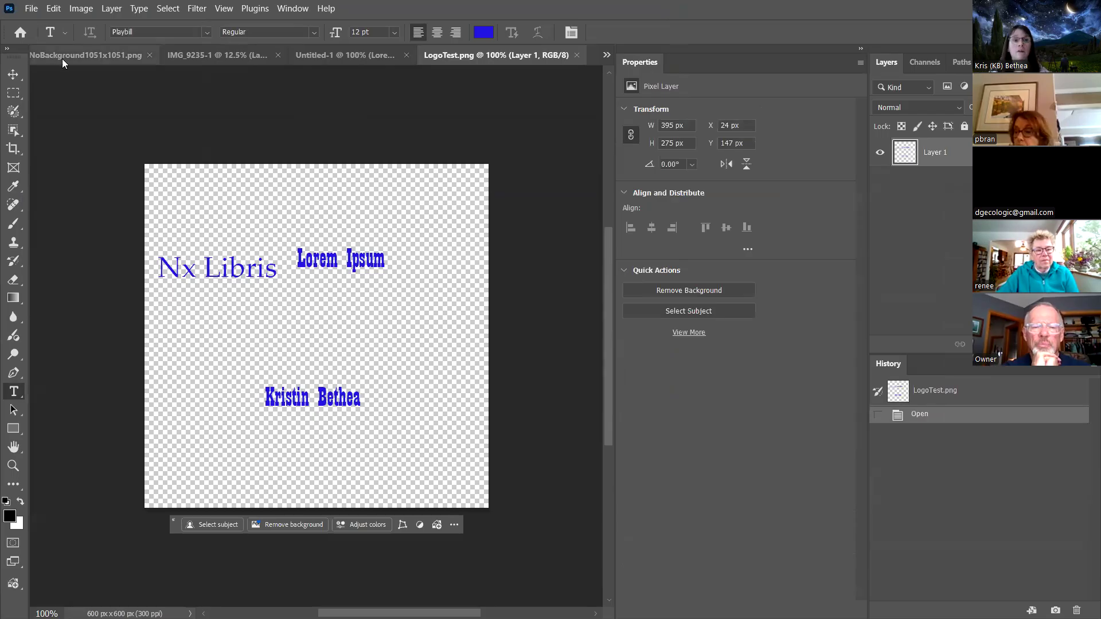
Switch to the IMG_9235-1 document and hide its Logo layer, leaving the duplicated text logo layer shown
{"action": "left_click", "coordinate": [199, 50]}
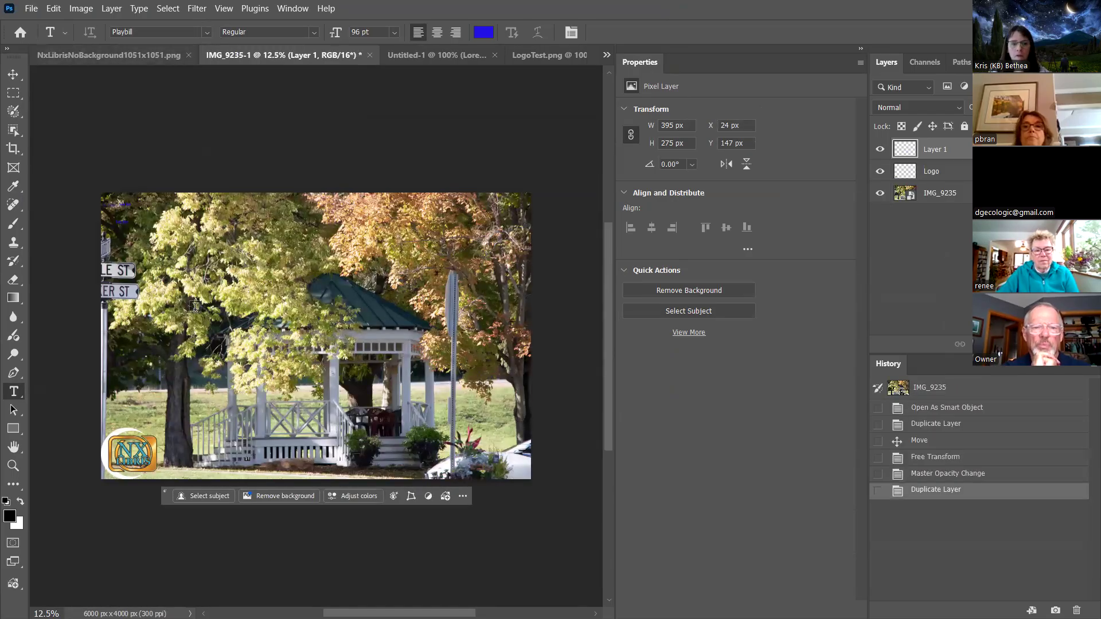
{"action": "left_click", "coordinate": [880, 172]}
{"action": "left_click", "coordinate": [881, 171]}
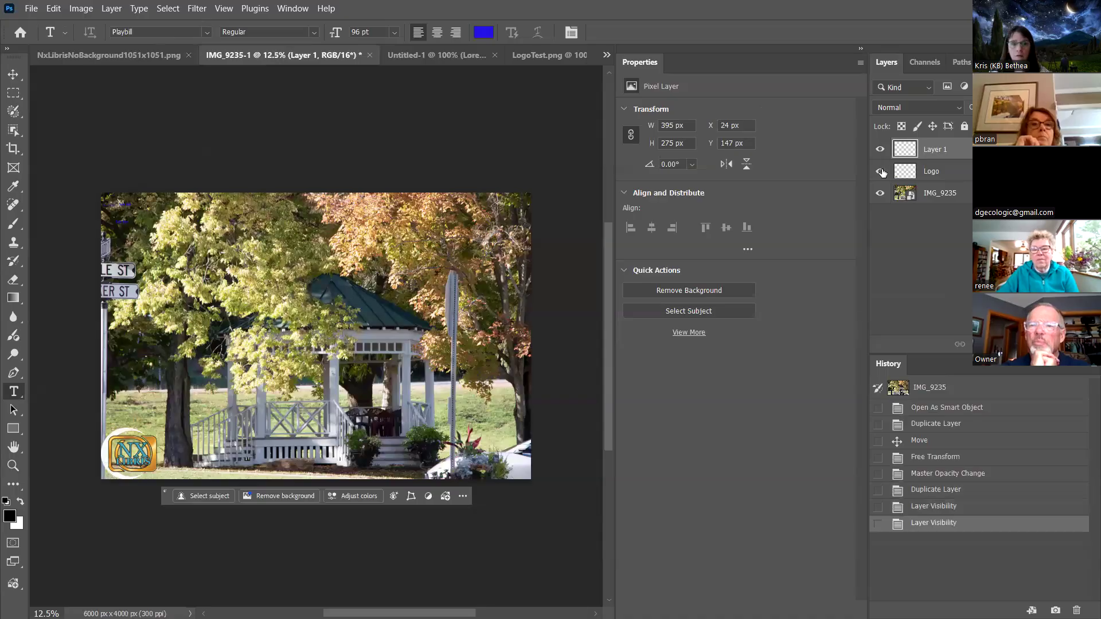
{"action": "left_click", "coordinate": [881, 171]}
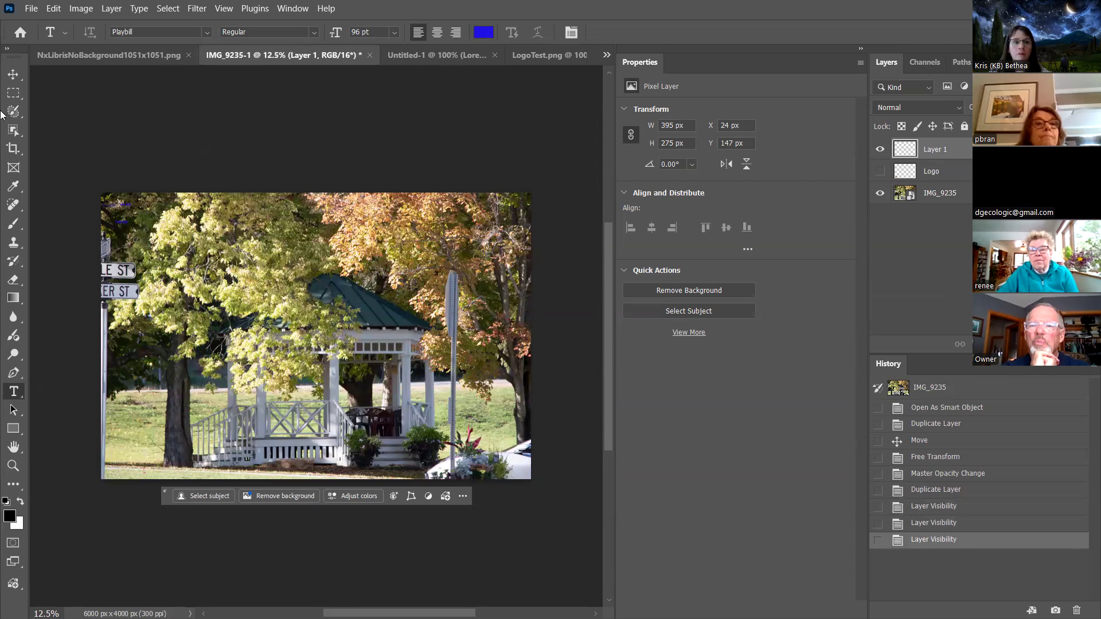
Enlarge the text logo on Layer 1 to 757.47% and move it over the upper right part of the photo
{"action": "left_click", "coordinate": [13, 74]}
{"action": "left_click", "coordinate": [156, 253]}
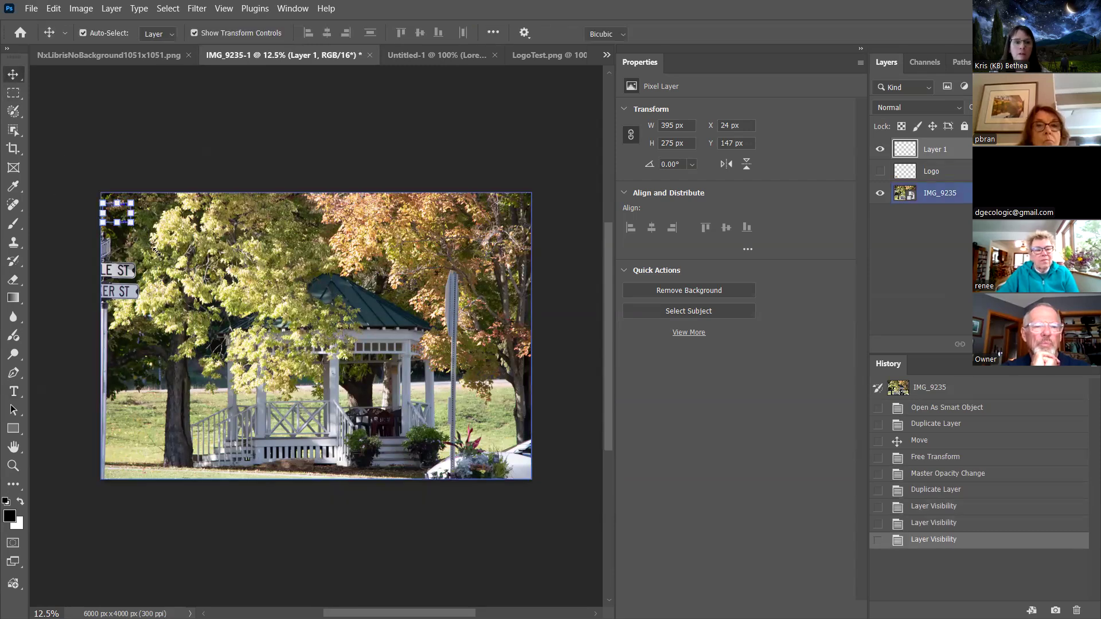
{"action": "left_click_drag", "start_coordinate": [131, 223], "coordinate": [317, 352]}
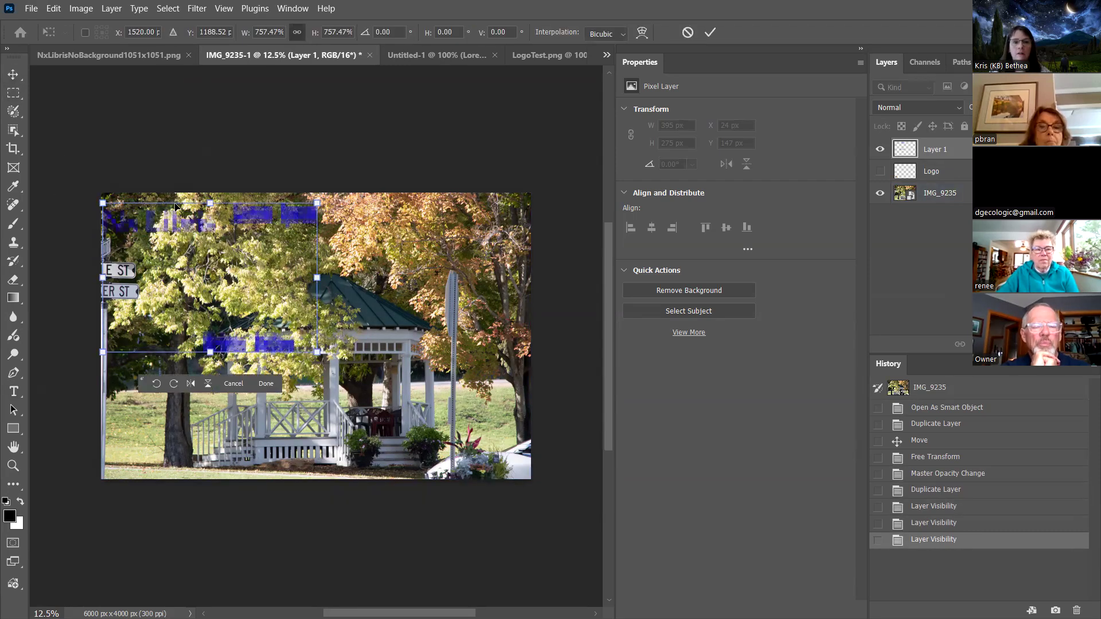
{"action": "left_click_drag", "start_coordinate": [175, 207], "coordinate": [359, 237]}
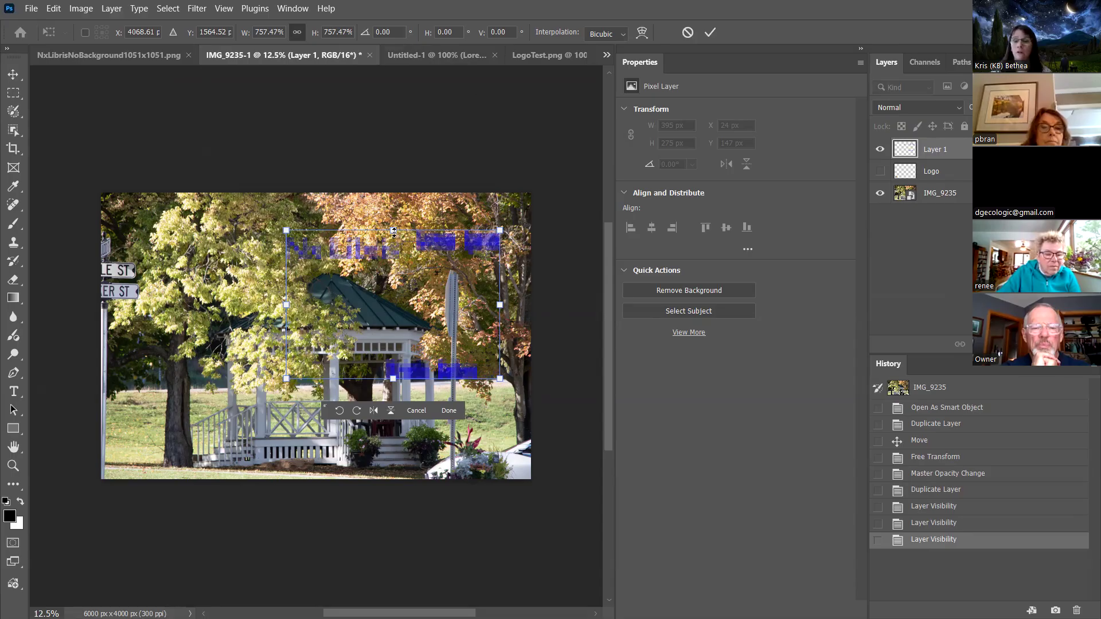
Shrink the text logo to 79.59%, place it near the photo's lower-right corner, and hide Layer 1
{"action": "left_click_drag", "start_coordinate": [285, 231], "coordinate": [430, 331]}
{"action": "left_click_drag", "start_coordinate": [488, 365], "coordinate": [479, 470]}
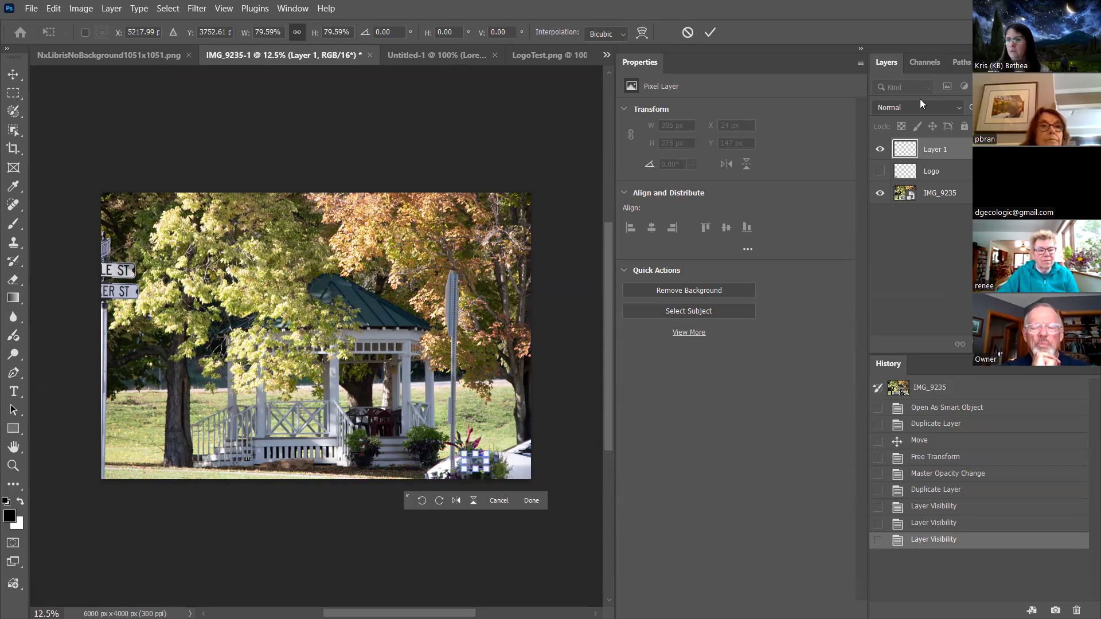
{"action": "left_click", "coordinate": [880, 150]}
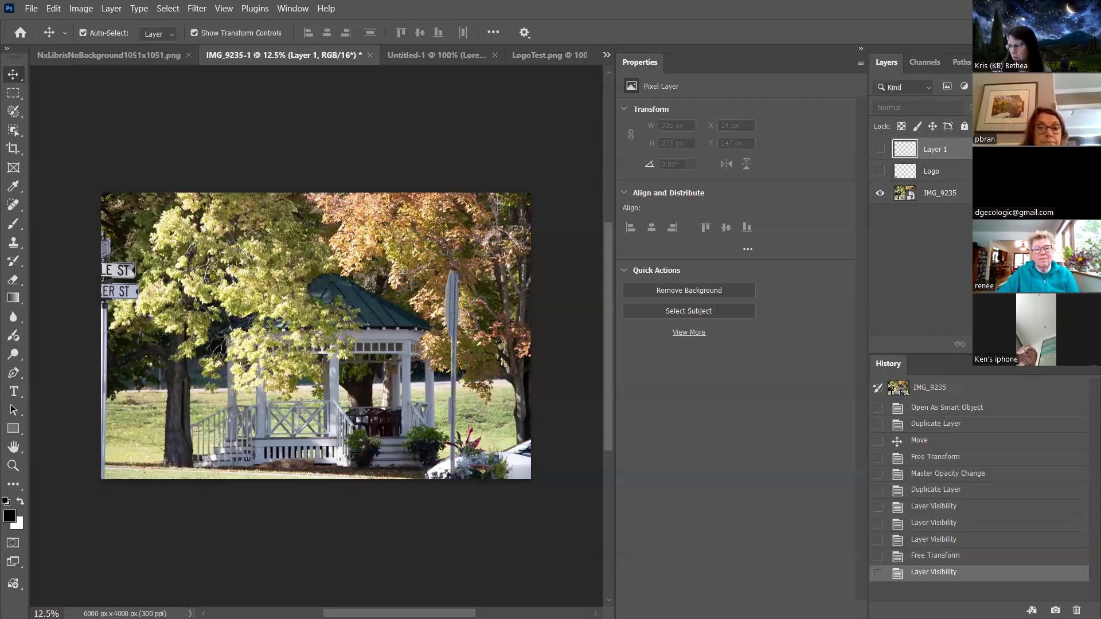
{"action": "key", "text": "alt+Tab"}
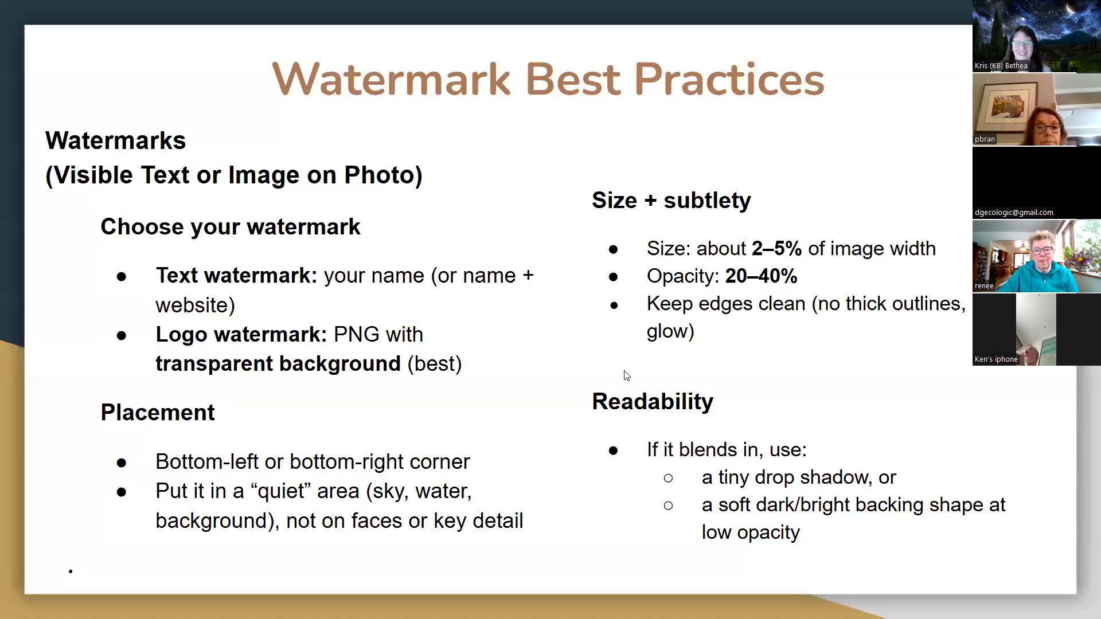
{"action": "left_click", "coordinate": [601, 390]}
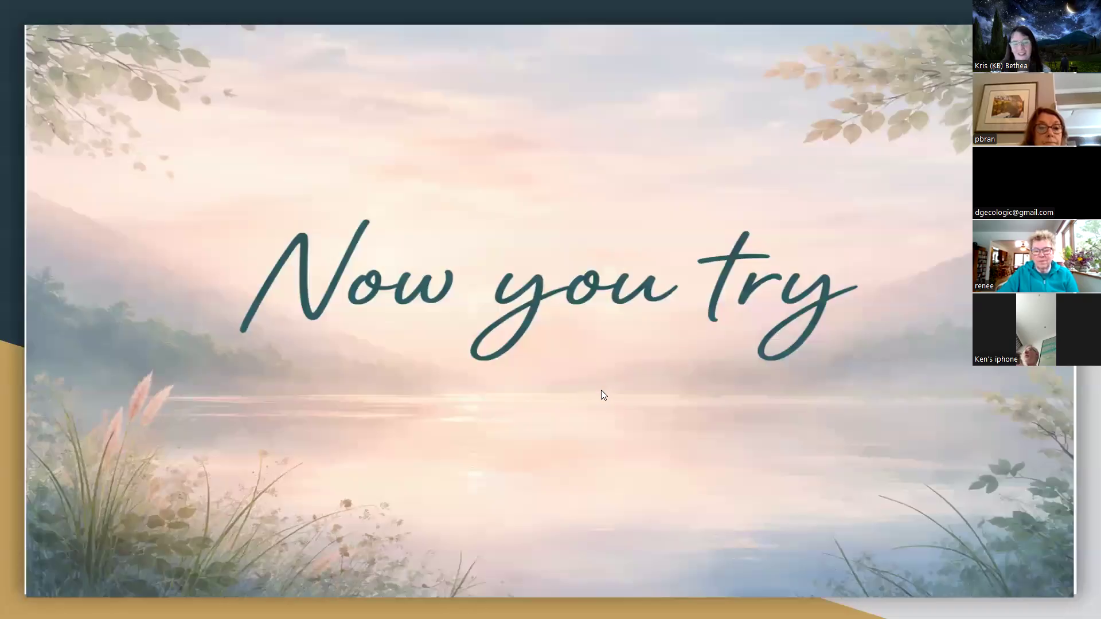
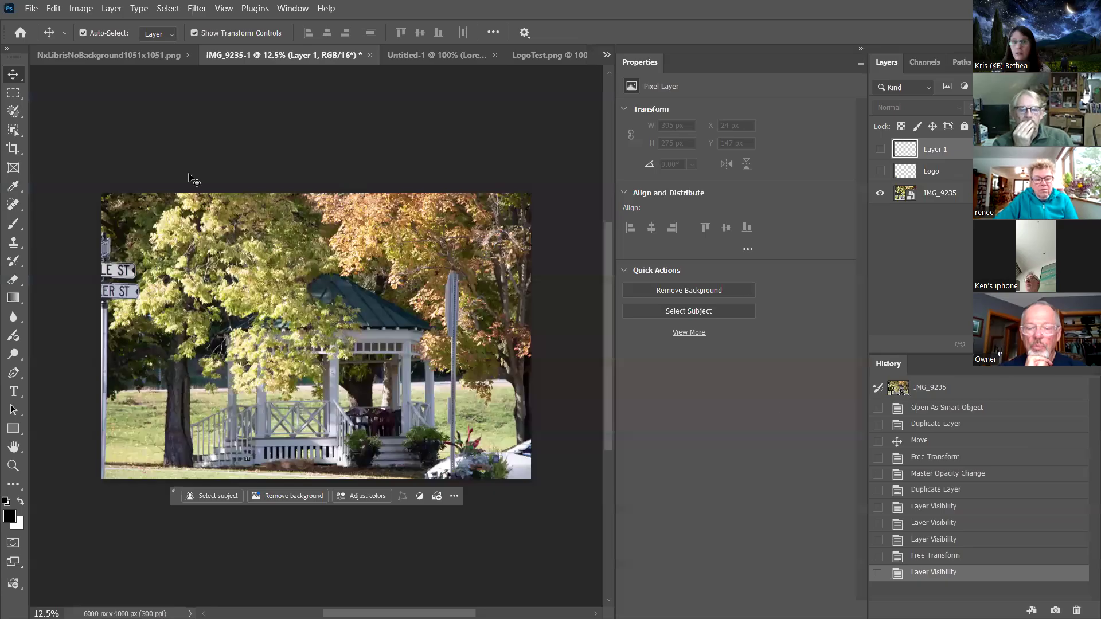
Switch to Adobe Bridge and open the basic file info of IMG_9235.CR2
{"action": "key", "text": "alt+Tab"}
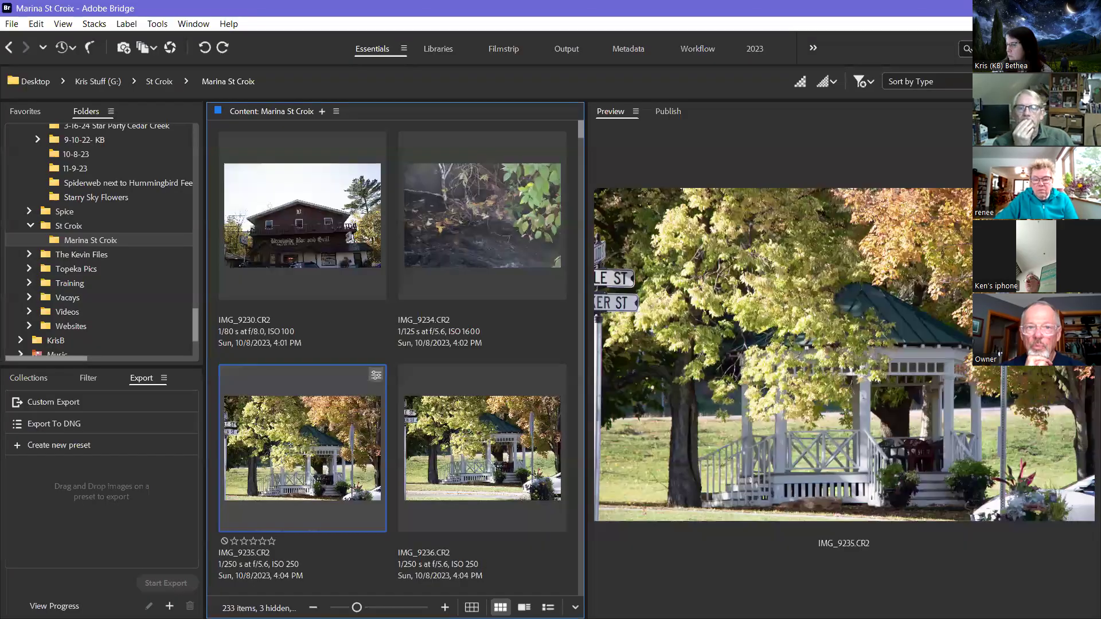
{"action": "right_click", "coordinate": [270, 423]}
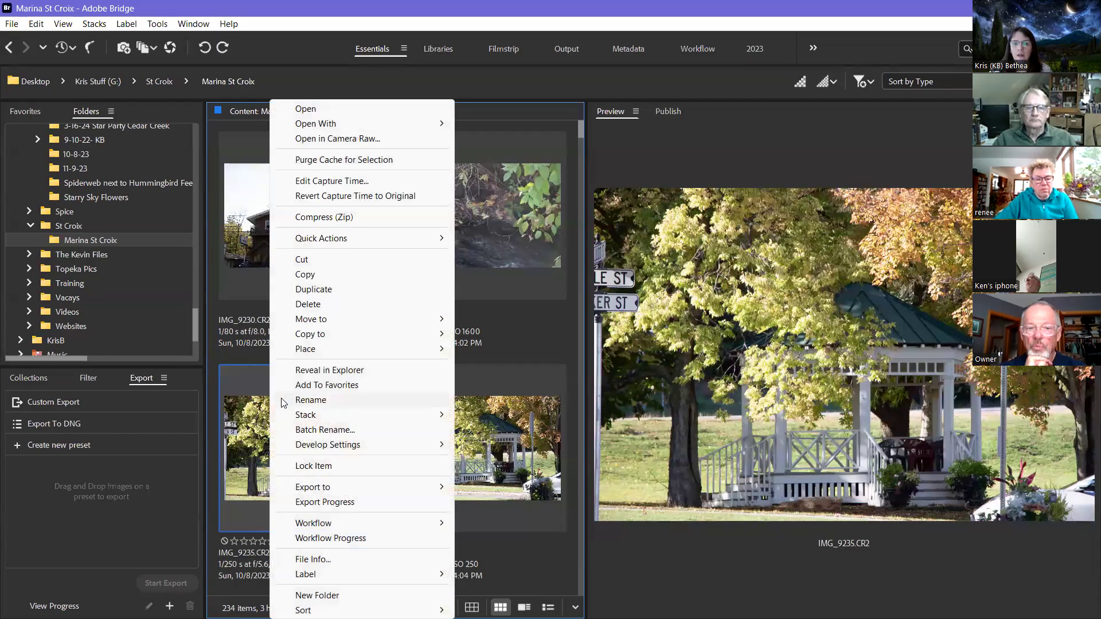
{"action": "left_click", "coordinate": [313, 559]}
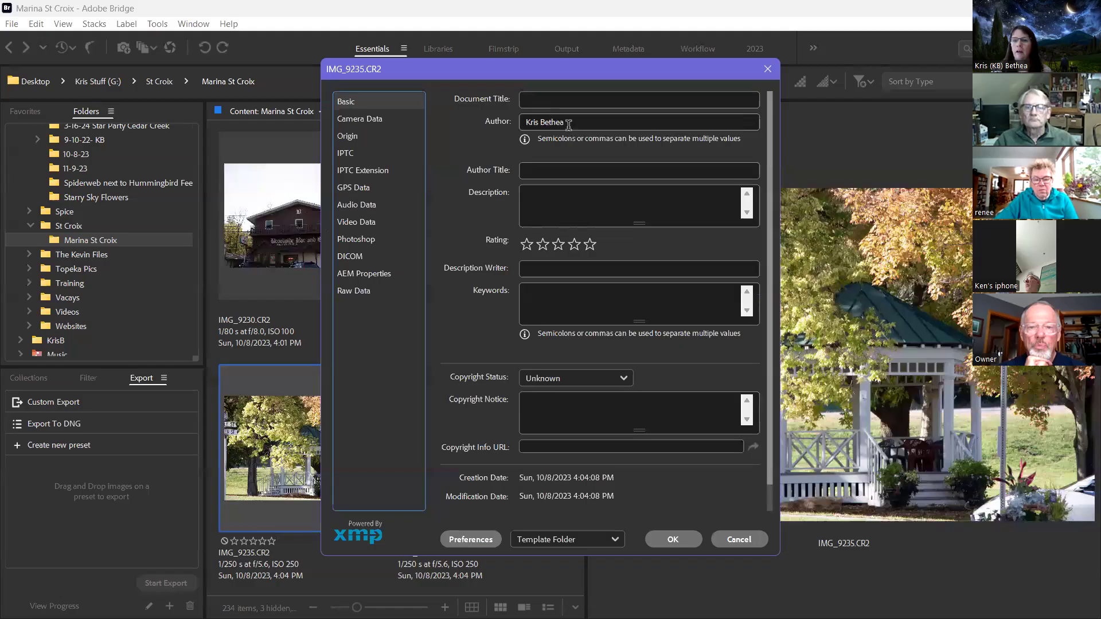
{"action": "left_click", "coordinate": [554, 103]}
{"action": "left_click", "coordinate": [542, 171]}
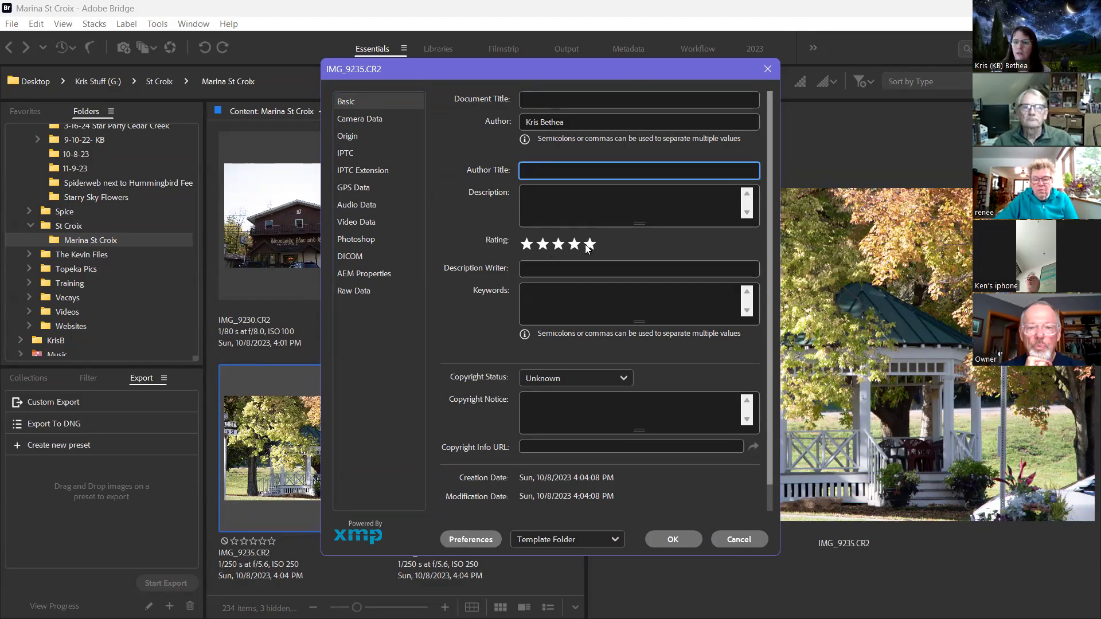
Set the copyright status to Copyrighted, enter a © notice with the photographer's full name, and save the file info
{"action": "left_click", "coordinate": [580, 378]}
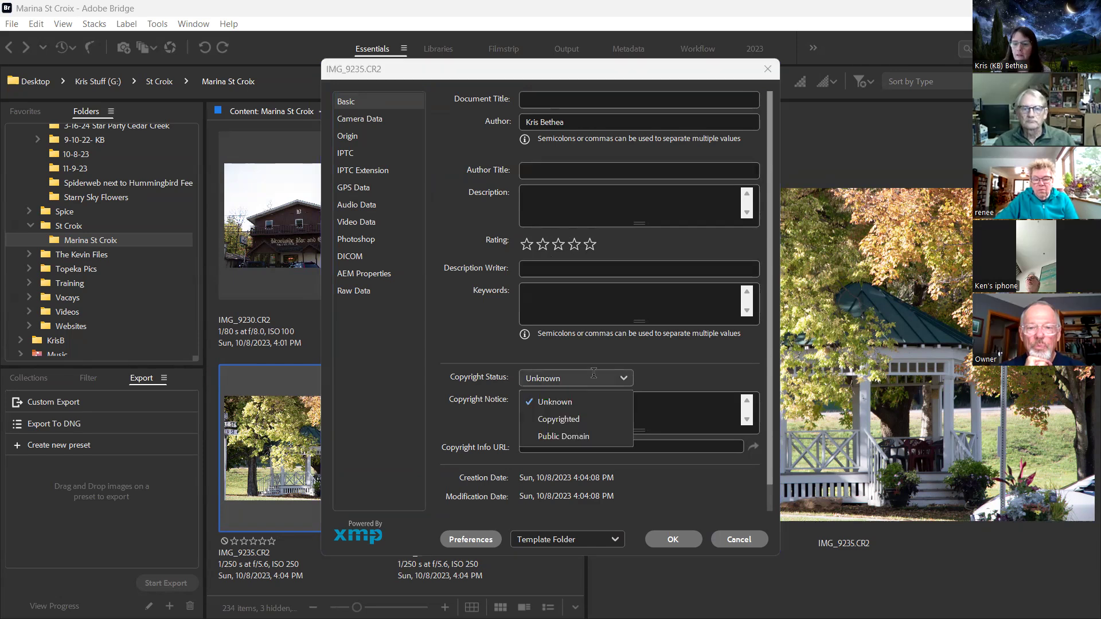
{"action": "left_click", "coordinate": [571, 414]}
{"action": "left_click", "coordinate": [556, 405]}
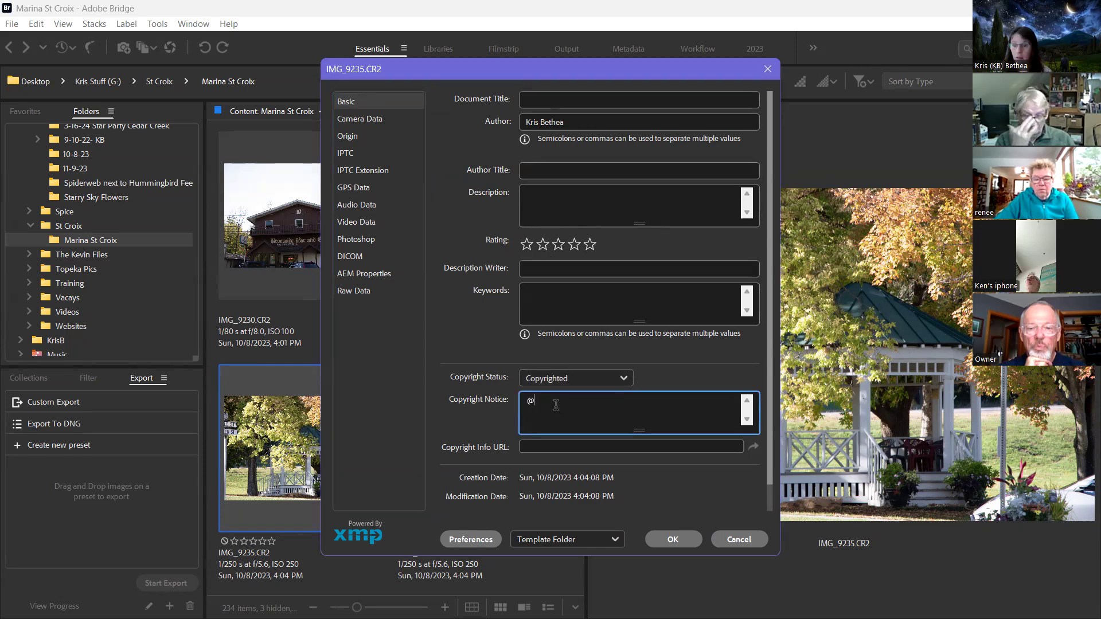
{"action": "key", "text": "BackSpace"}
{"action": "type", "text": "K"}
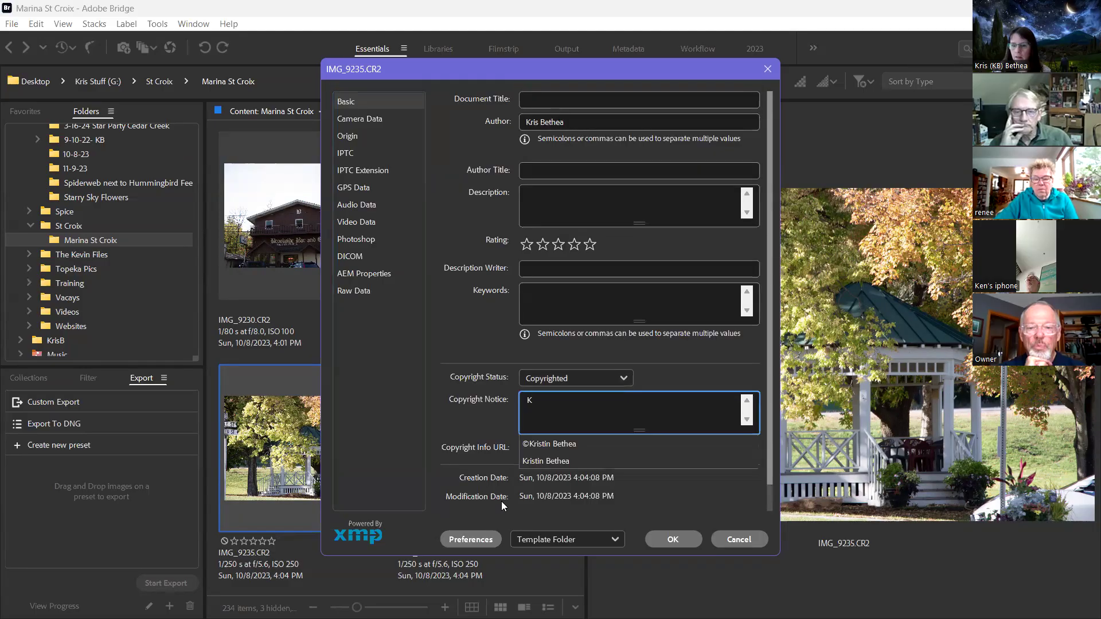
{"action": "left_click", "coordinate": [568, 445]}
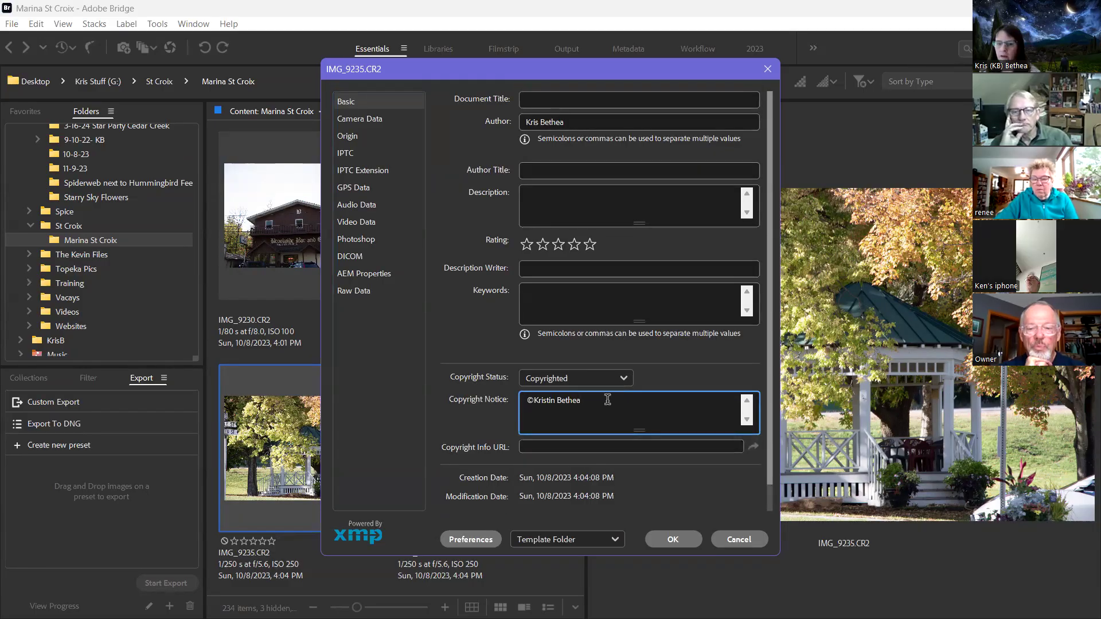
{"action": "scroll", "coordinate": [571, 466], "scroll_direction": "down", "scroll_amount": 1}
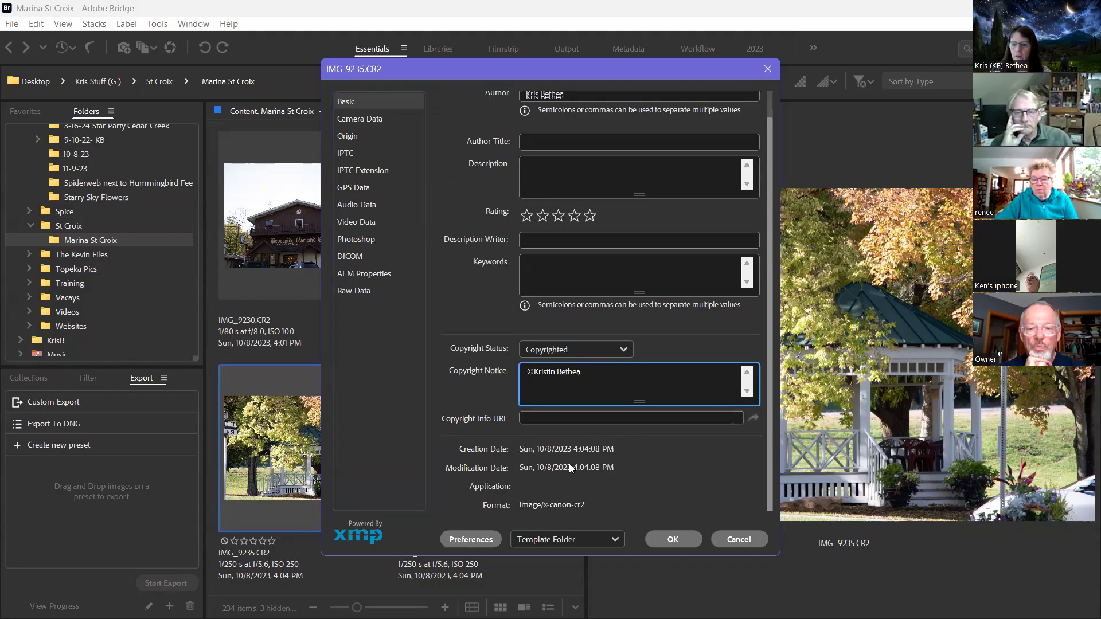
{"action": "scroll", "coordinate": [479, 295], "scroll_direction": "up", "scroll_amount": 1}
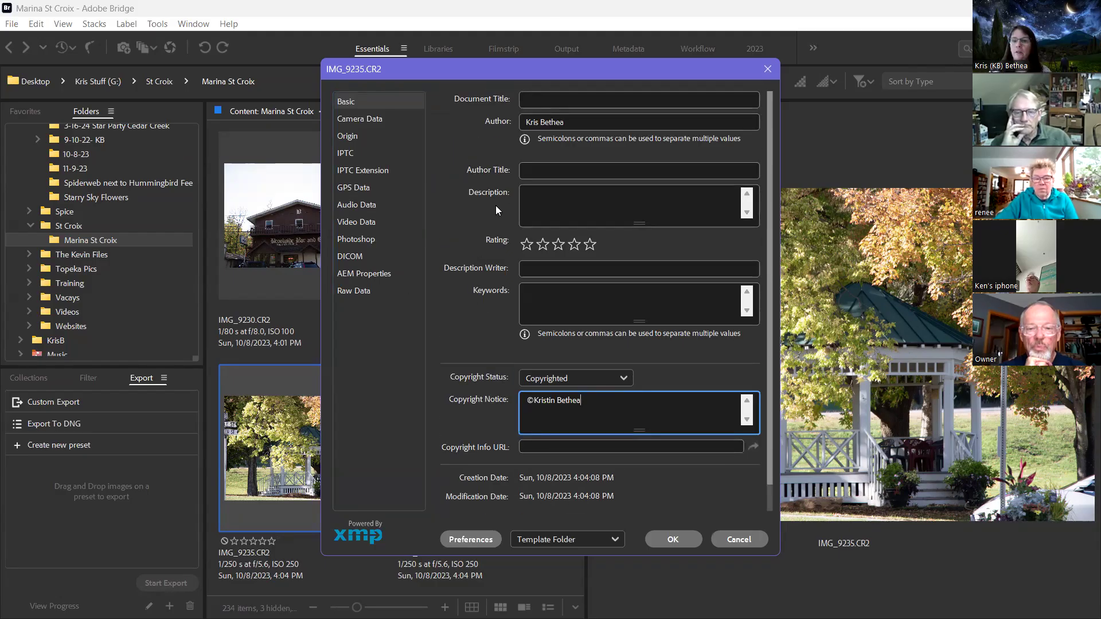
{"action": "left_click", "coordinate": [679, 539]}
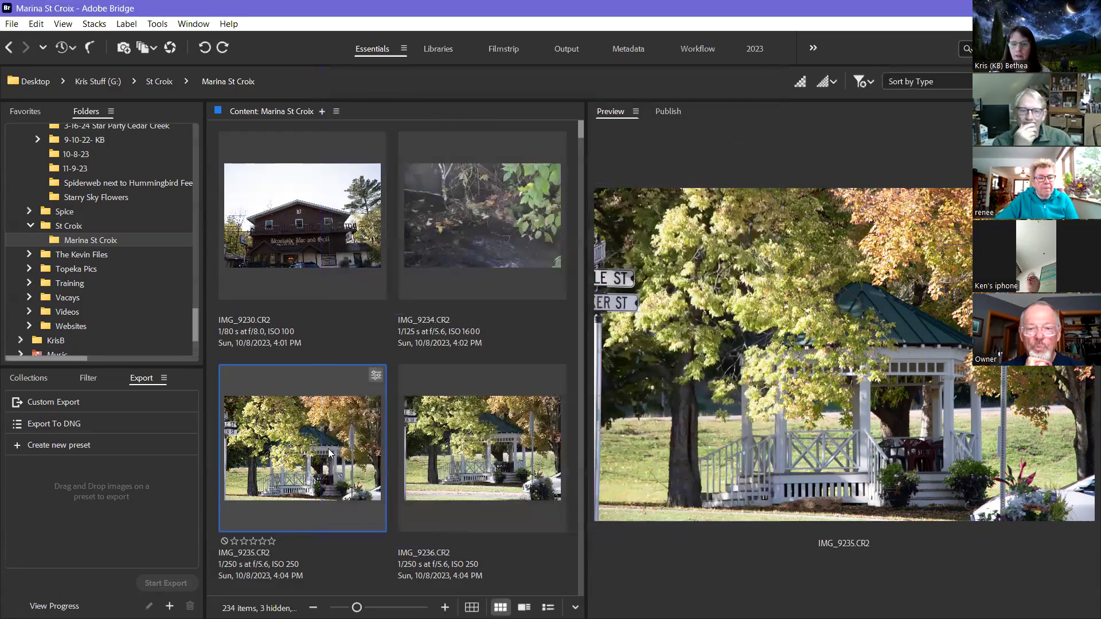
Switch to the Marina St Croix folder in File Explorer and examine the detailed properties of ResizedPS-1-10-26.jpg for author and copyright metadata
{"action": "right_click", "coordinate": [325, 449]}
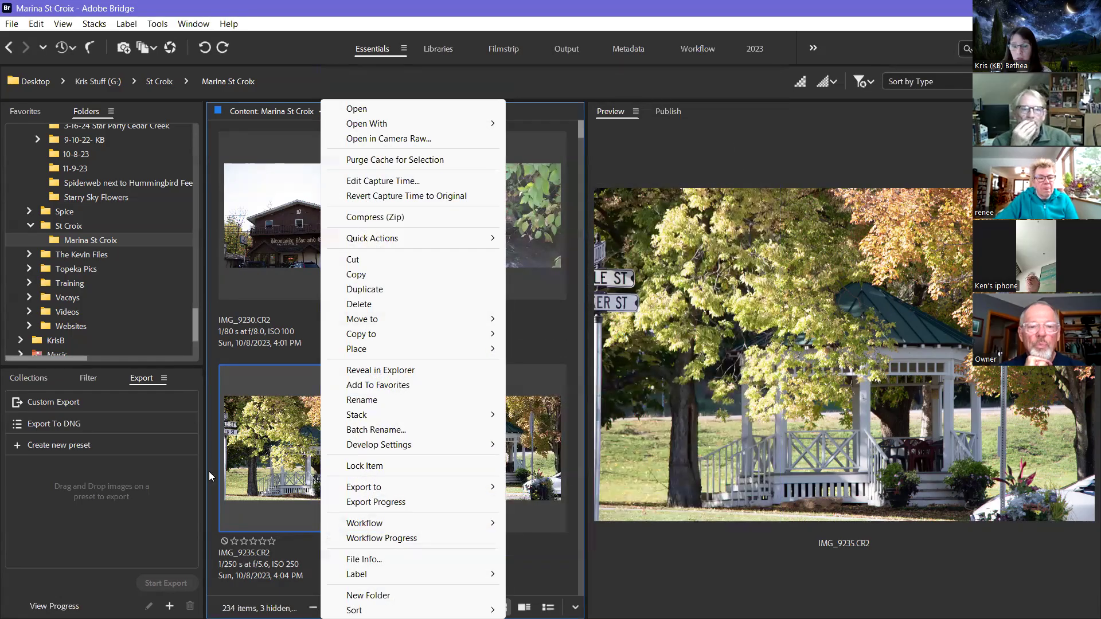
{"action": "left_click", "coordinate": [298, 394]}
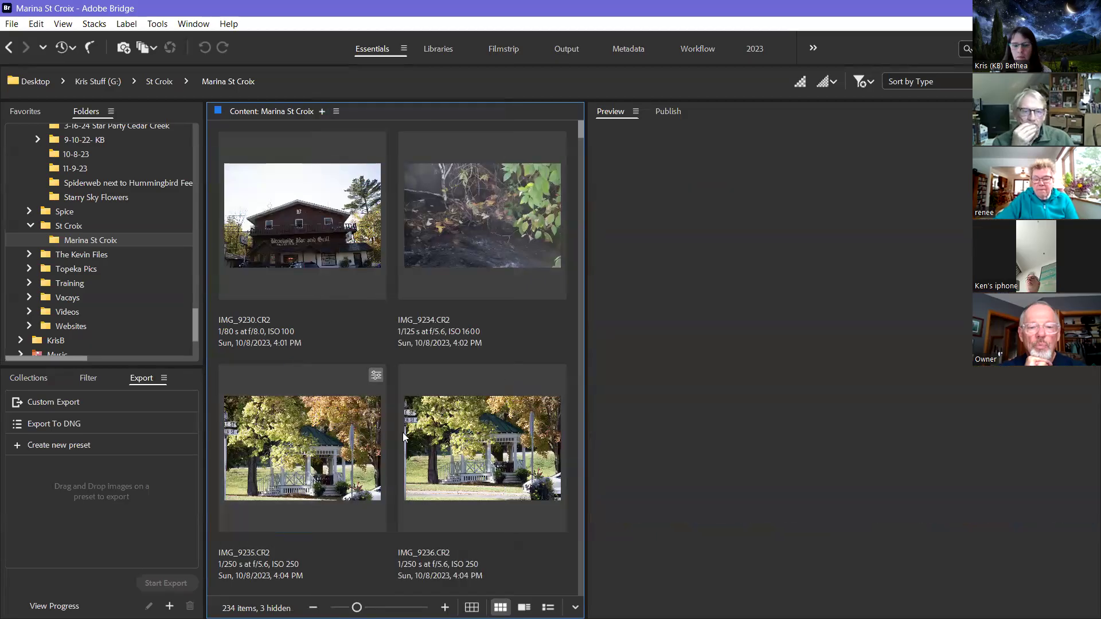
{"action": "right_click", "coordinate": [289, 430]}
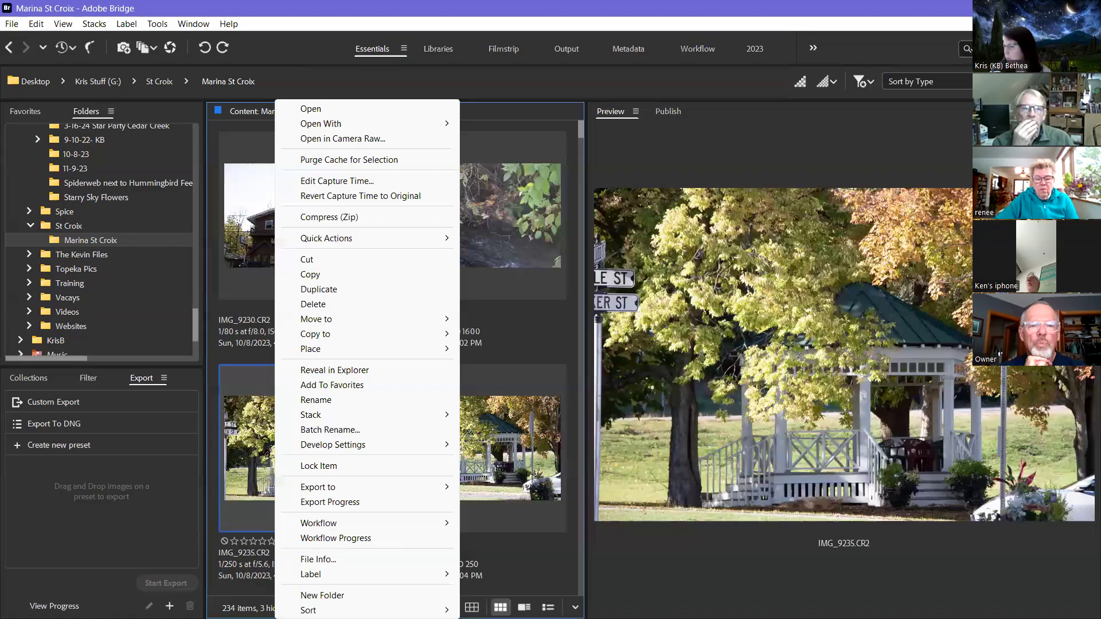
{"action": "left_click", "coordinate": [342, 138]}
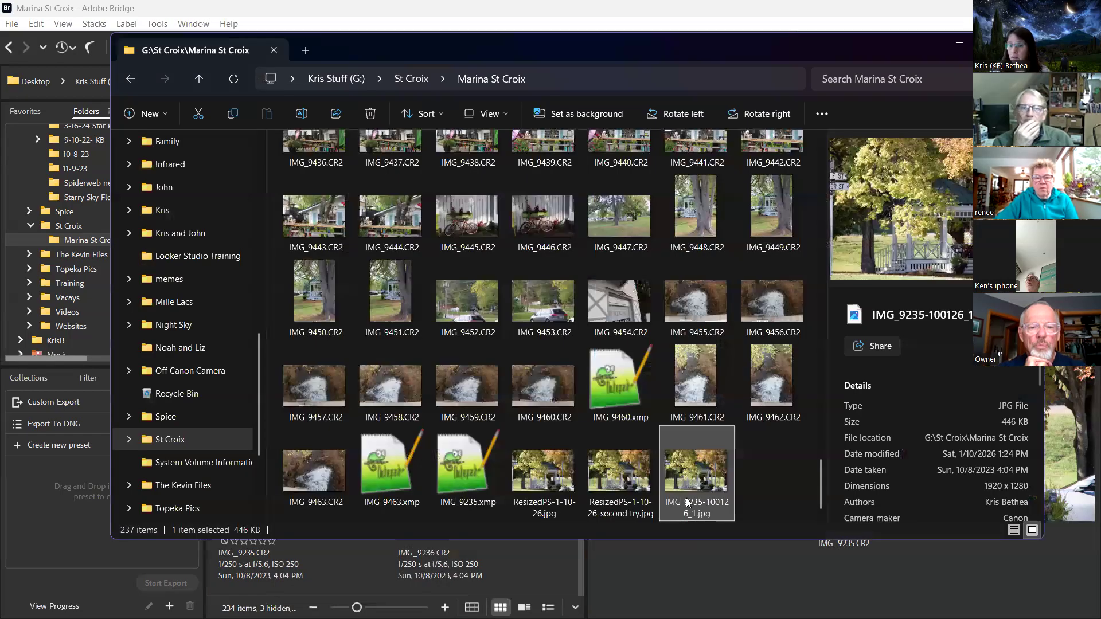
{"action": "left_click", "coordinate": [560, 474]}
{"action": "right_click", "coordinate": [560, 475]}
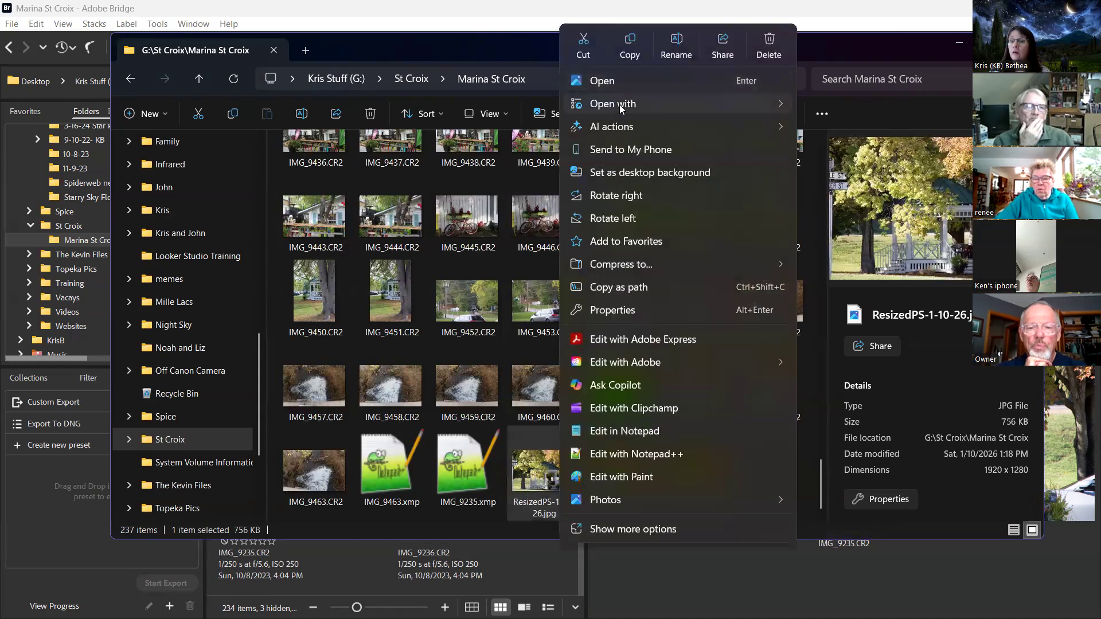
{"action": "left_click", "coordinate": [611, 313]}
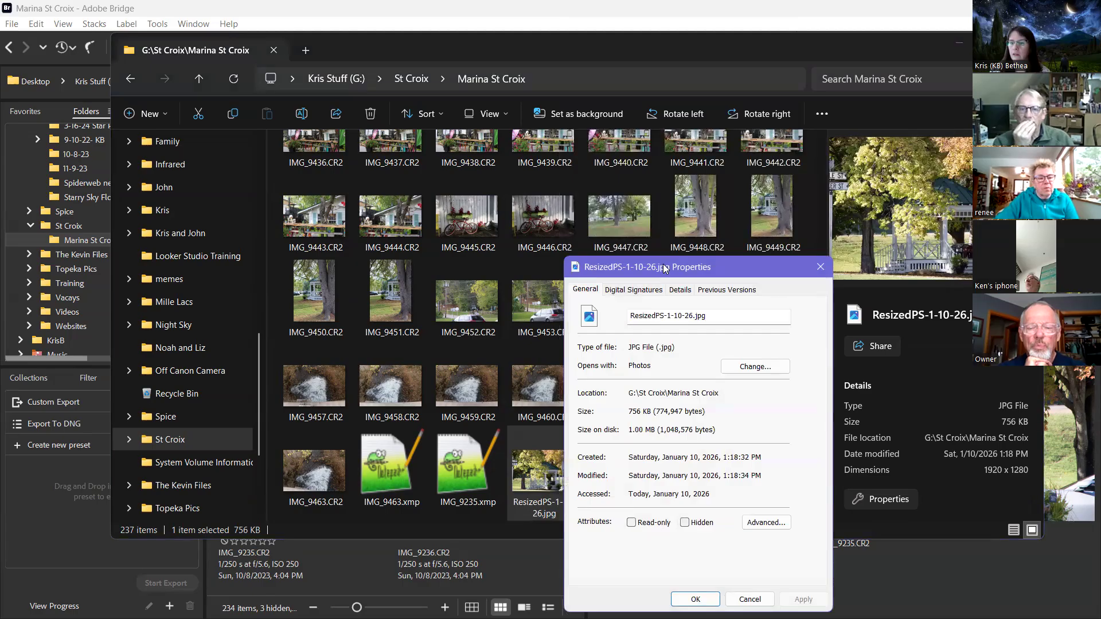
{"action": "left_click_drag", "start_coordinate": [666, 269], "coordinate": [562, 234]}
{"action": "left_click", "coordinate": [573, 246]}
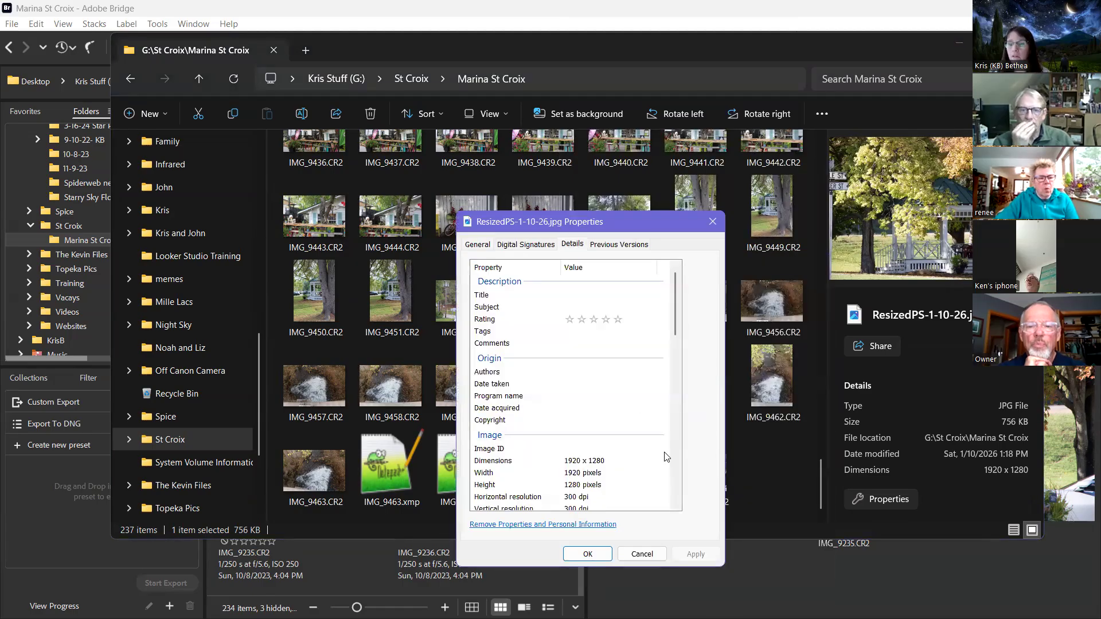
{"action": "left_click", "coordinate": [642, 555]}
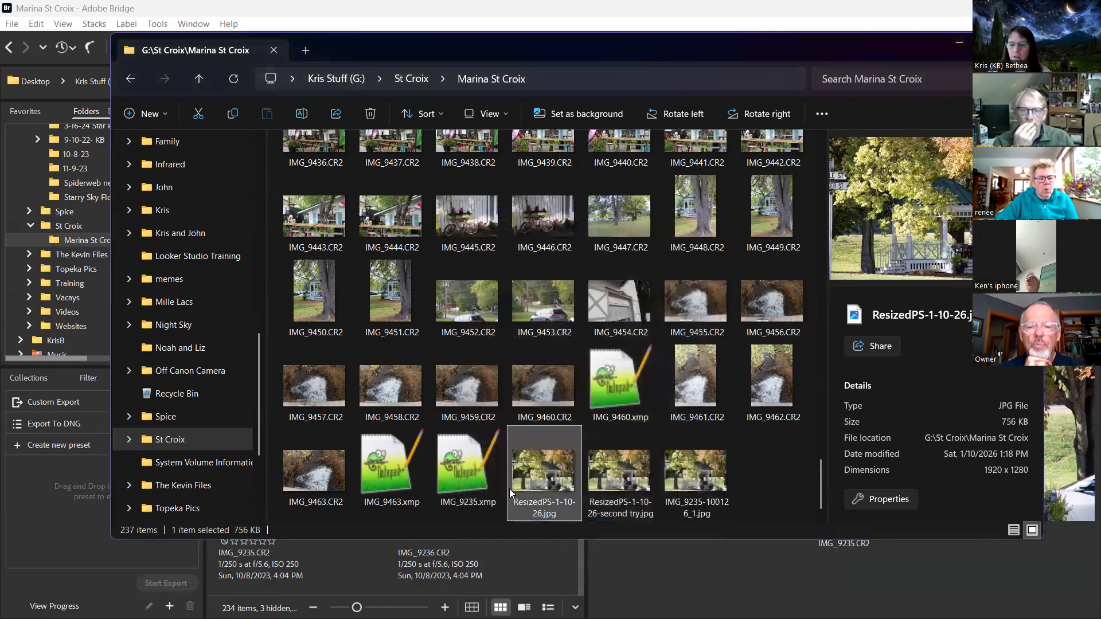
Examine the author and copyright details in the properties of IMG_9235-100126.jpg, and return to Adobe Bridge
{"action": "scroll", "coordinate": [673, 442], "scroll_direction": "up", "scroll_amount": 15}
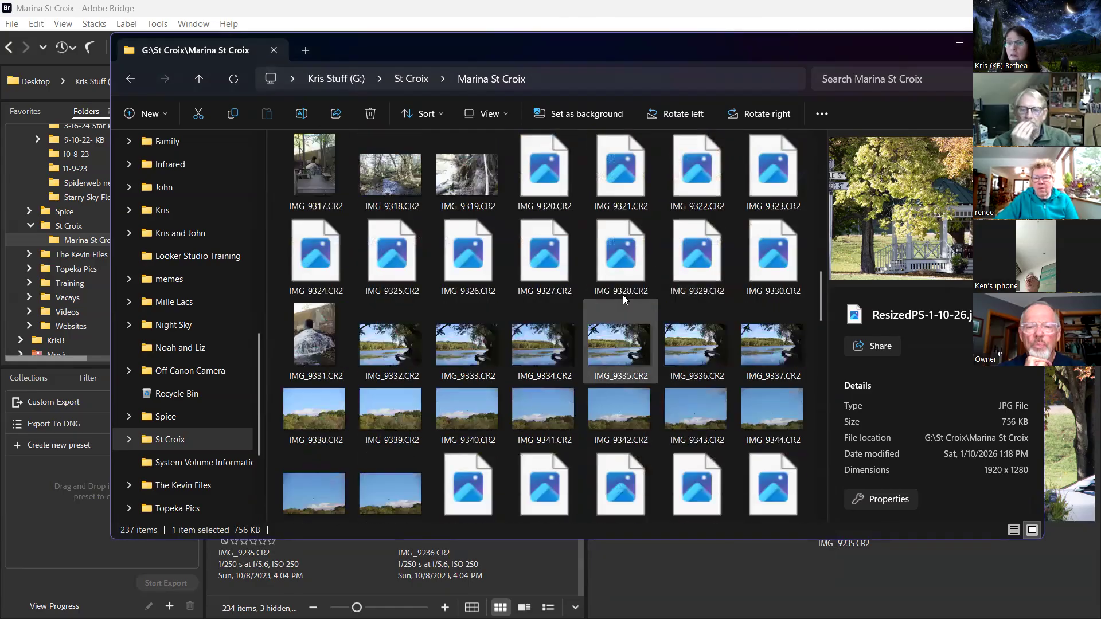
{"action": "right_click", "coordinate": [627, 192]}
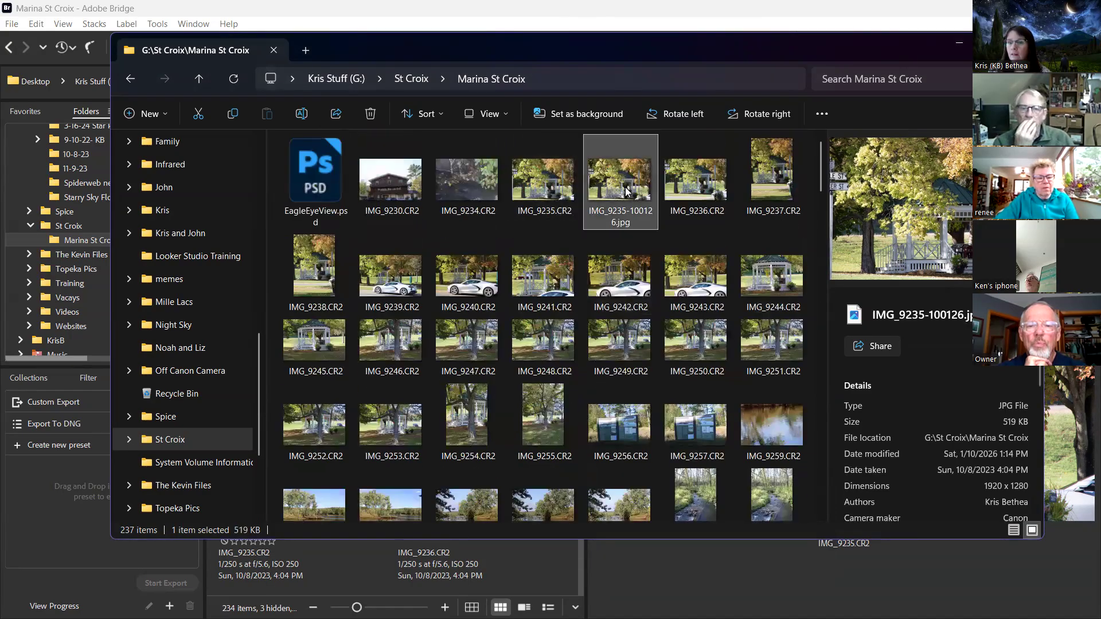
{"action": "left_click", "coordinate": [693, 309]}
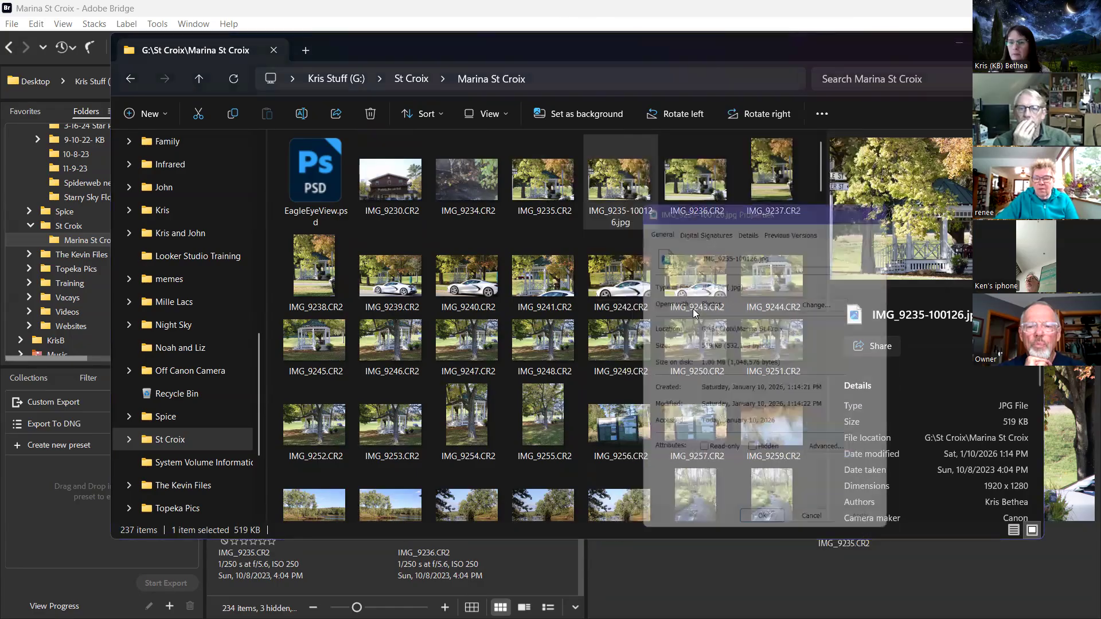
{"action": "left_click", "coordinate": [740, 223]}
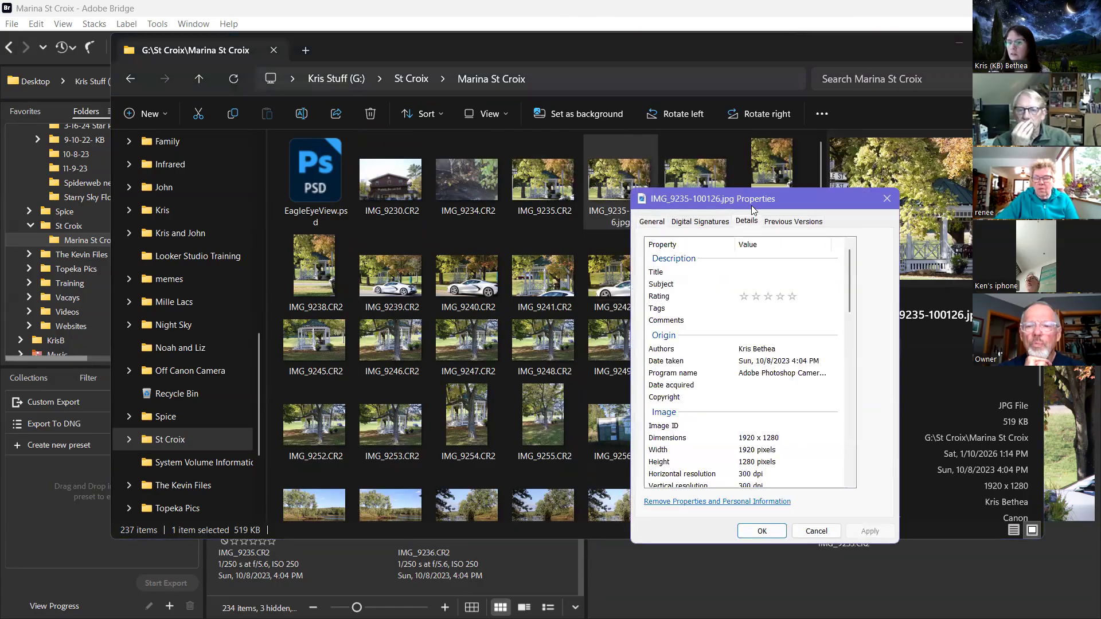
{"action": "left_click_drag", "start_coordinate": [740, 201], "coordinate": [558, 127]}
{"action": "scroll", "coordinate": [593, 314], "scroll_direction": "down", "scroll_amount": 3}
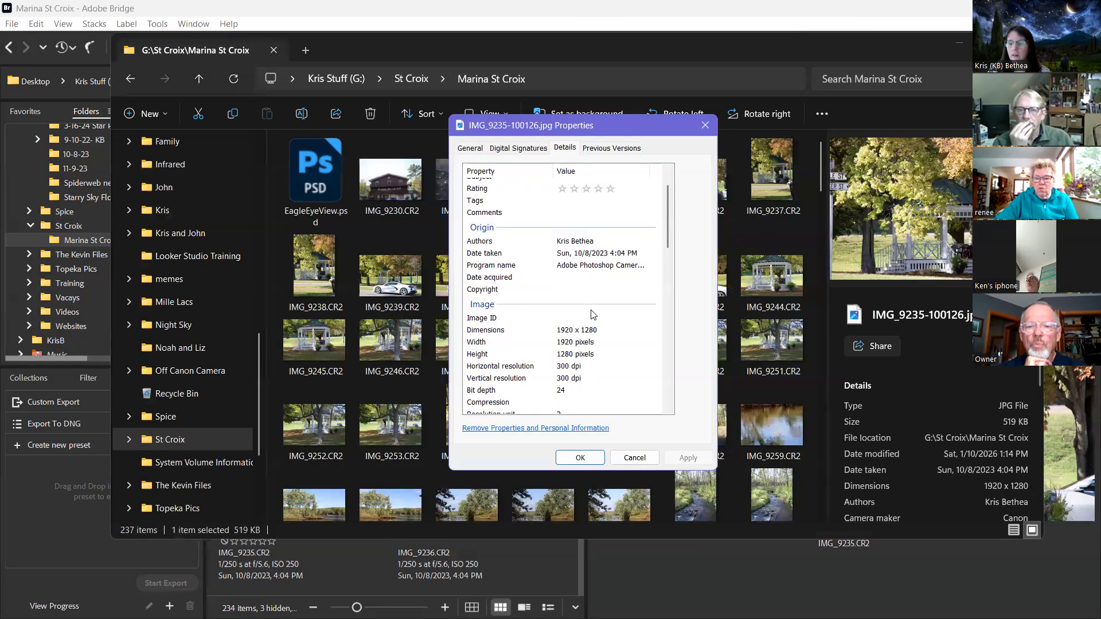
{"action": "scroll", "coordinate": [592, 313], "scroll_direction": "up", "scroll_amount": 3}
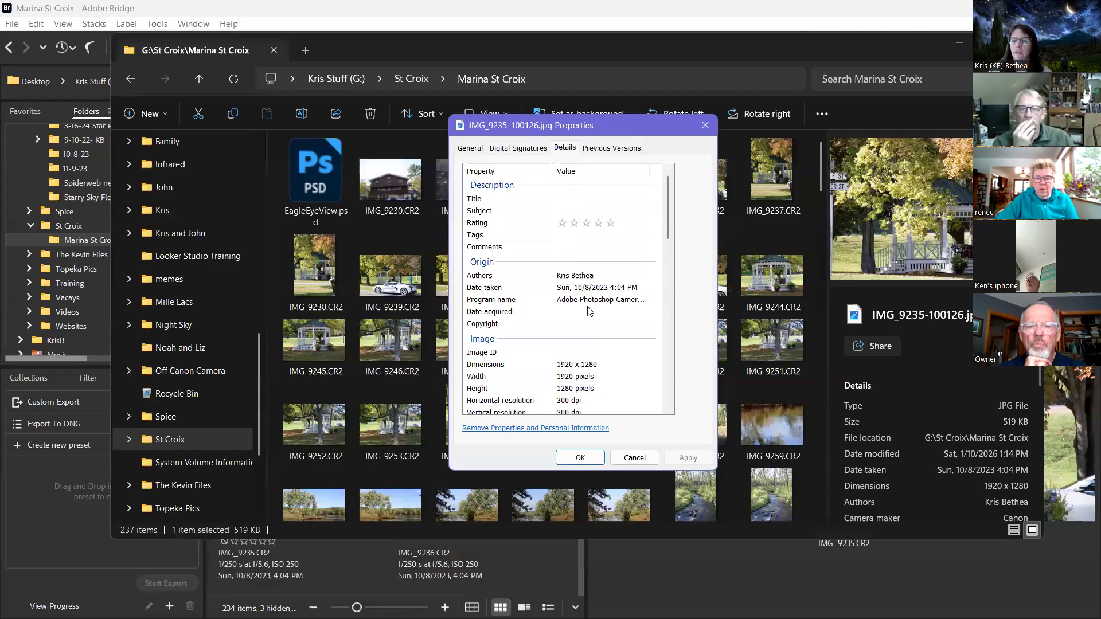
{"action": "left_click", "coordinate": [634, 457]}
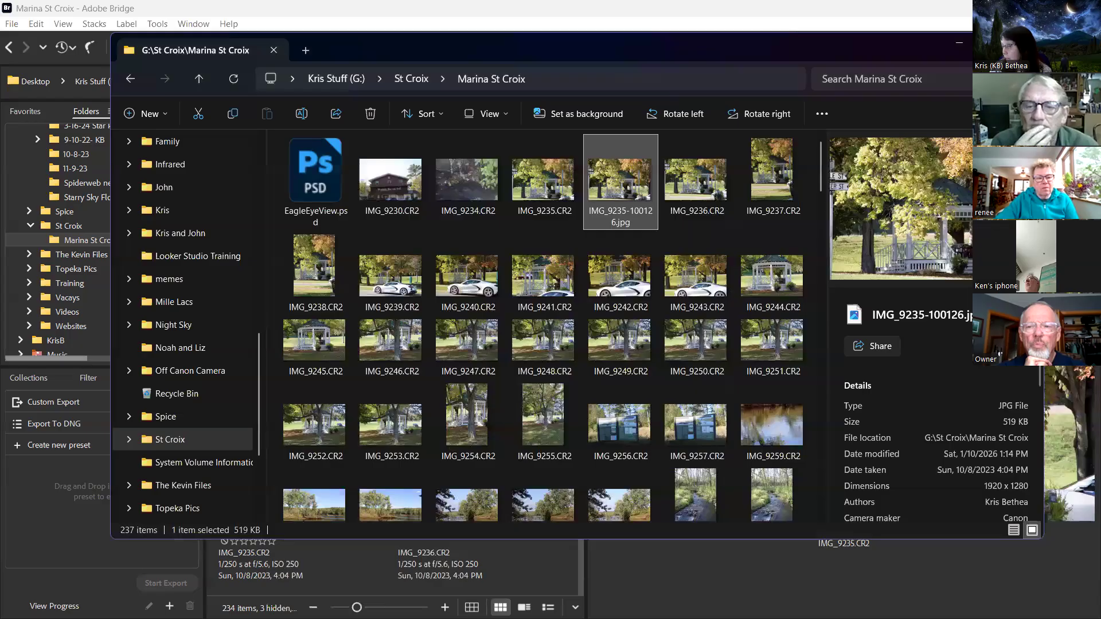
{"action": "left_click", "coordinate": [1027, 43]}
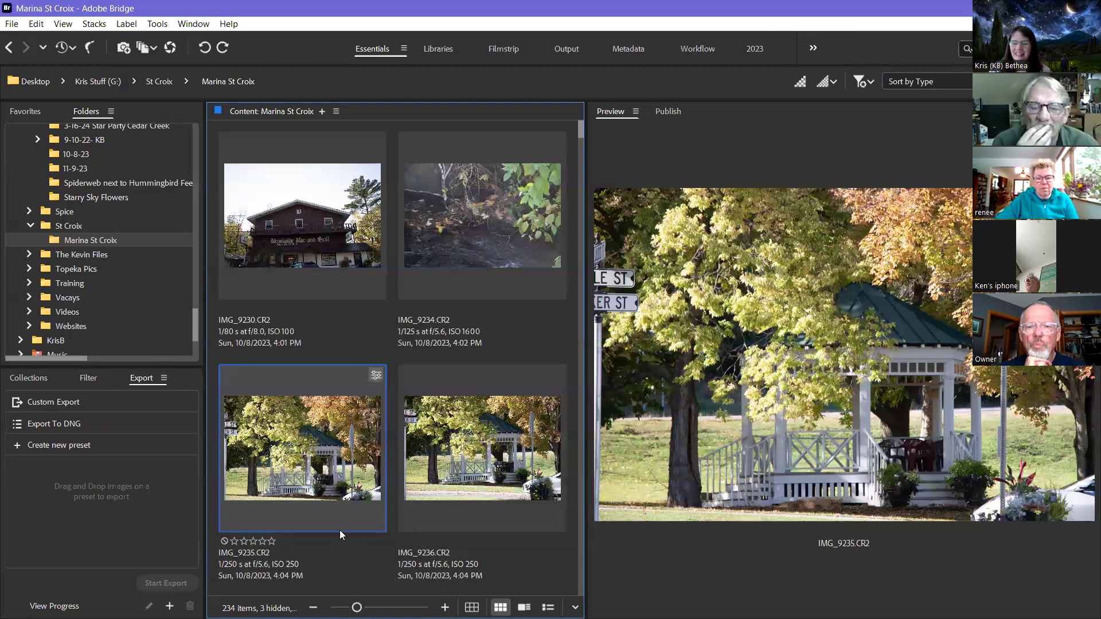
Reopen the file info of IMG_9235.CR2 to check its copyright status and notice, and close it
{"action": "double_click", "coordinate": [288, 450]}
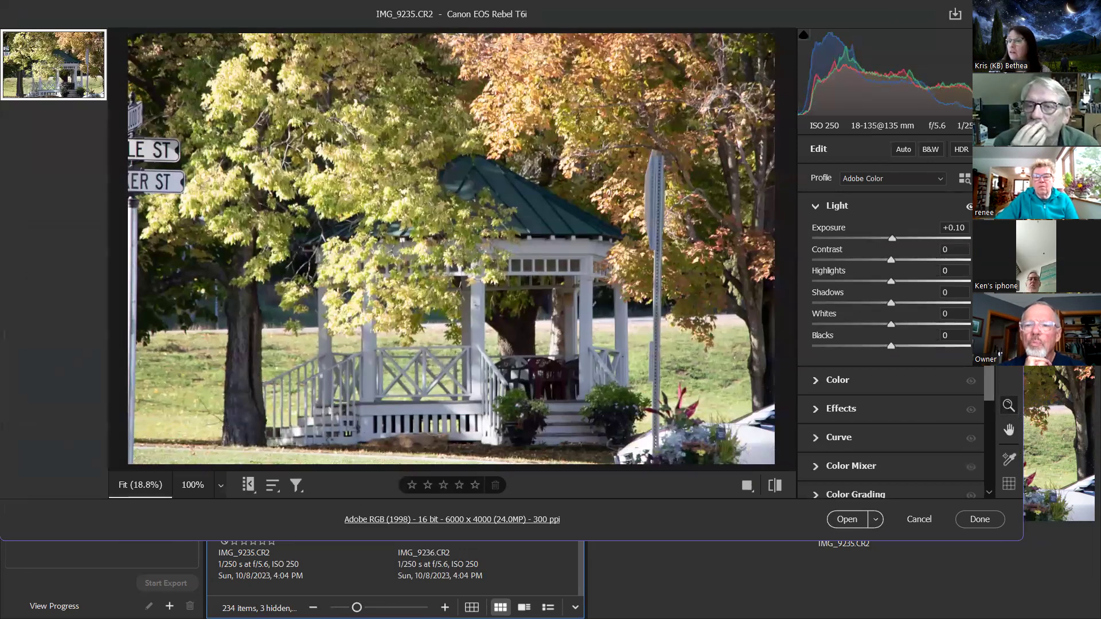
{"action": "left_click", "coordinate": [919, 519]}
{"action": "right_click", "coordinate": [239, 480]}
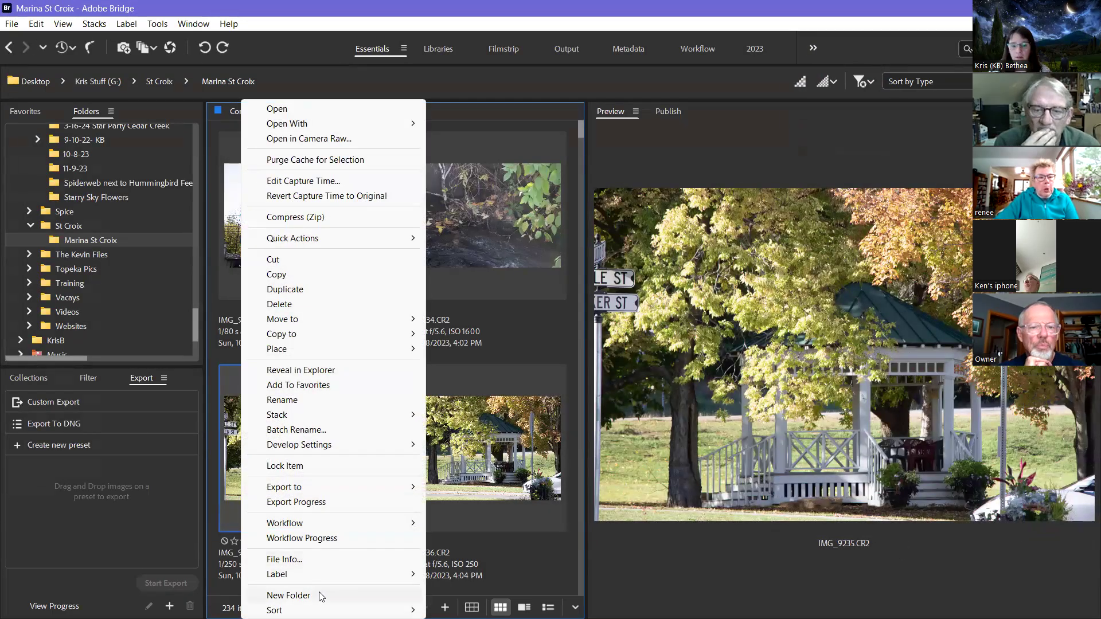
{"action": "left_click", "coordinate": [284, 559]}
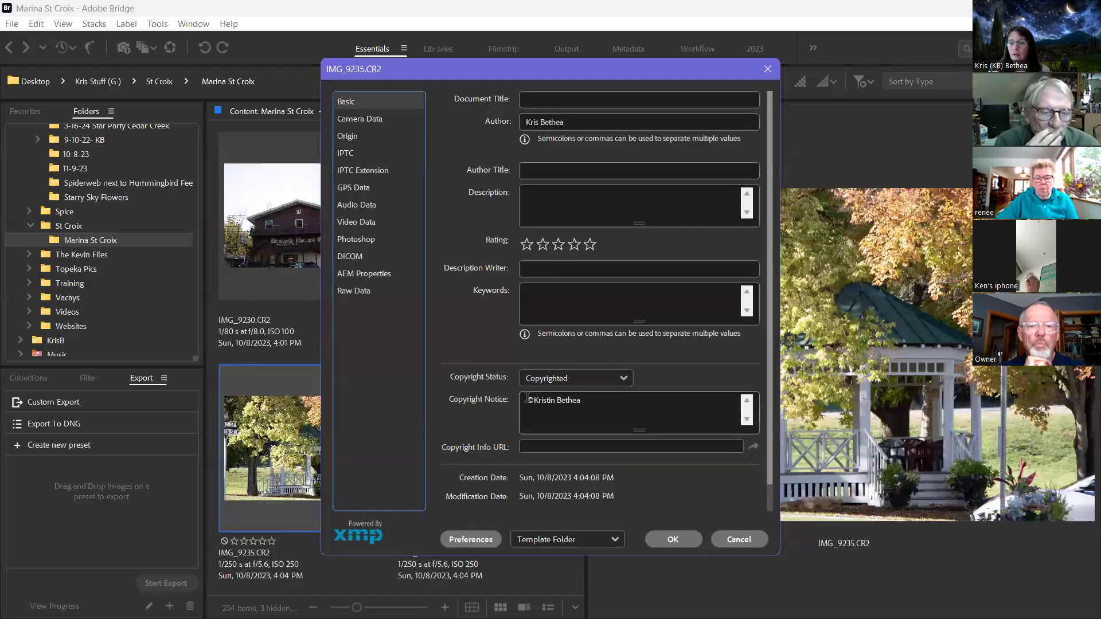
{"action": "left_click", "coordinate": [684, 539]}
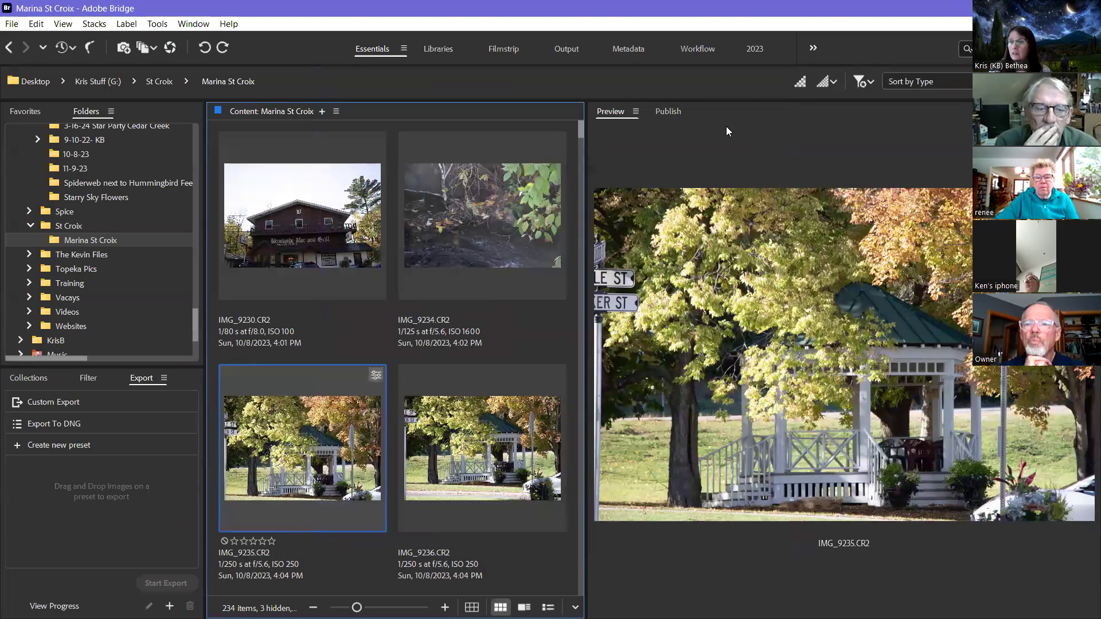
Open IMG_9235.CR2 in Camera Raw and save it as a JPEG with "Copyright" appended after the date in the file name
{"action": "double_click", "coordinate": [341, 427]}
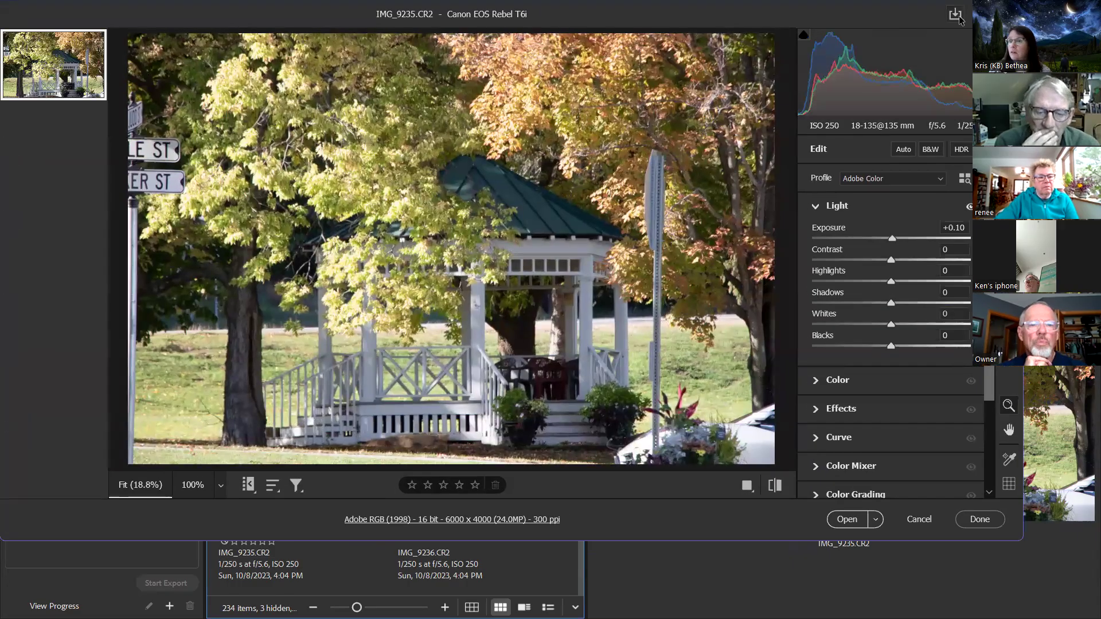
{"action": "key", "text": "ctrl+s"}
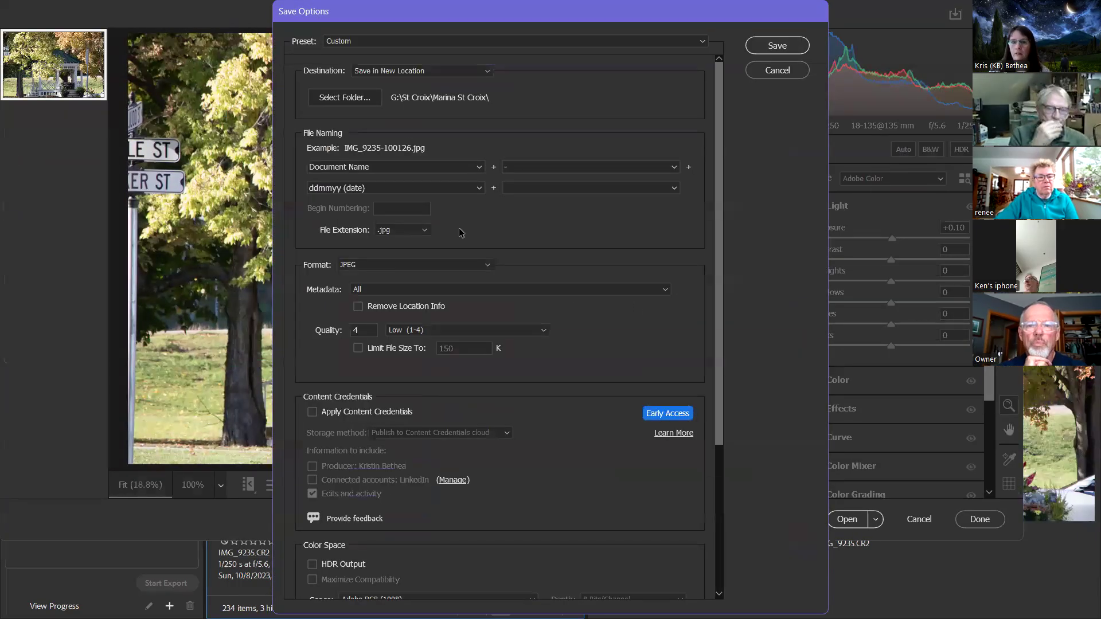
{"action": "left_click", "coordinate": [419, 165]}
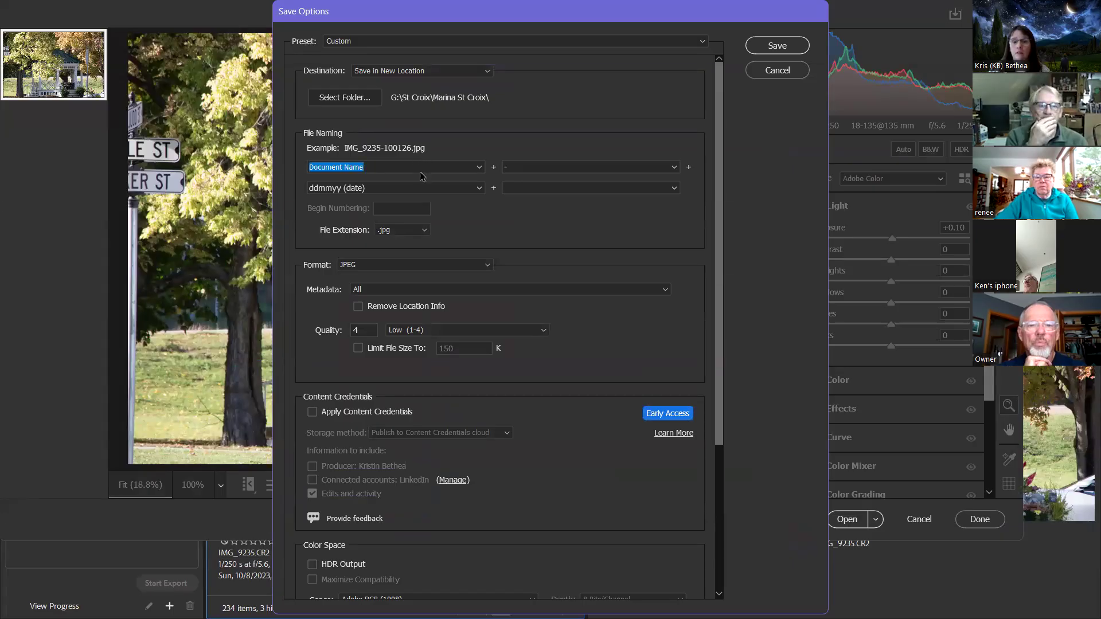
{"action": "left_click", "coordinate": [521, 187]}
{"action": "type", "text": "Cop"}
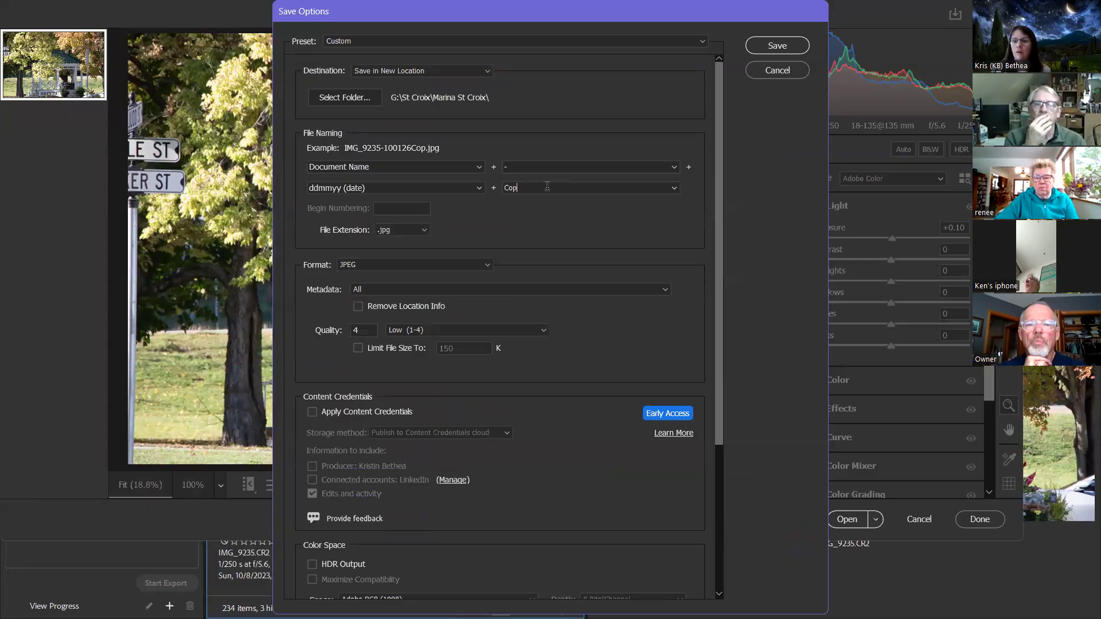
{"action": "type", "text": "wriright"}
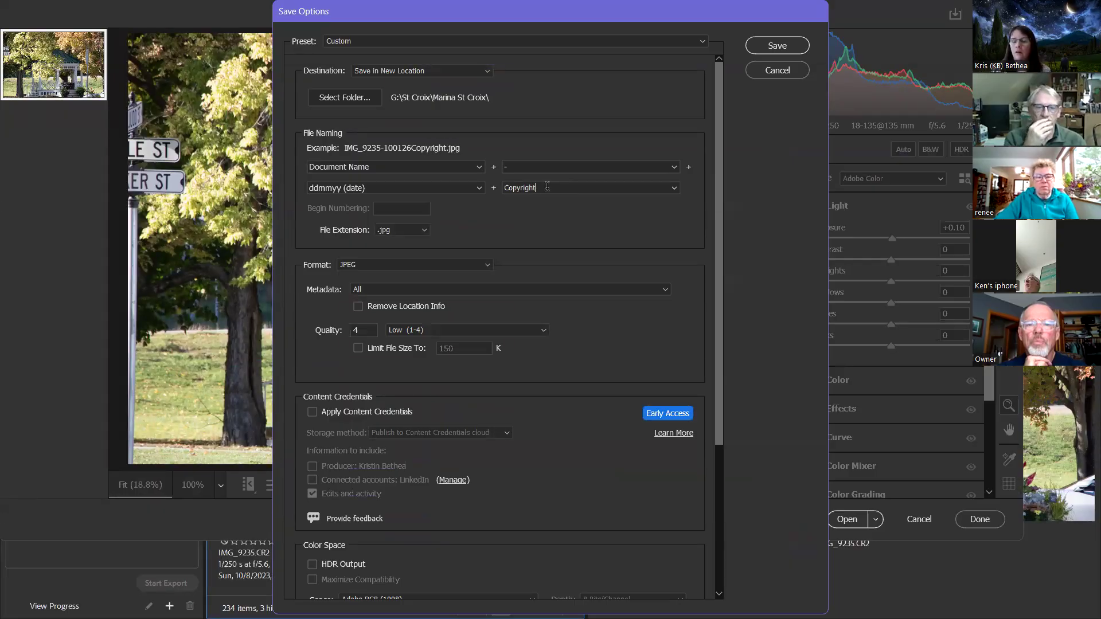
{"action": "left_click", "coordinate": [767, 44]}
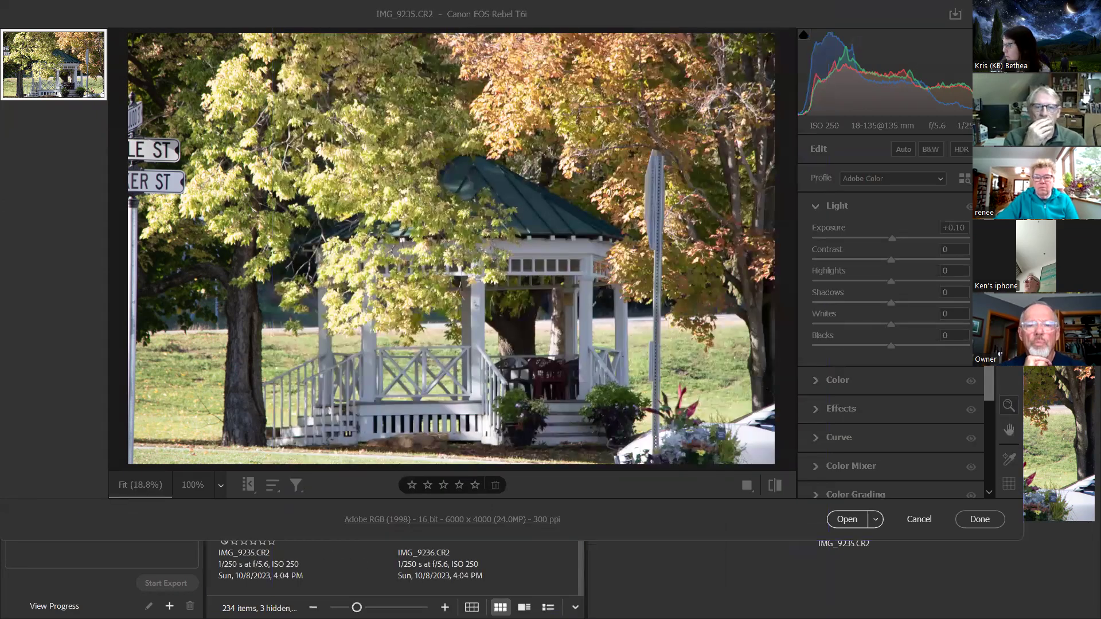
{"action": "scroll", "coordinate": [567, 314], "scroll_direction": "down", "scroll_amount": 20}
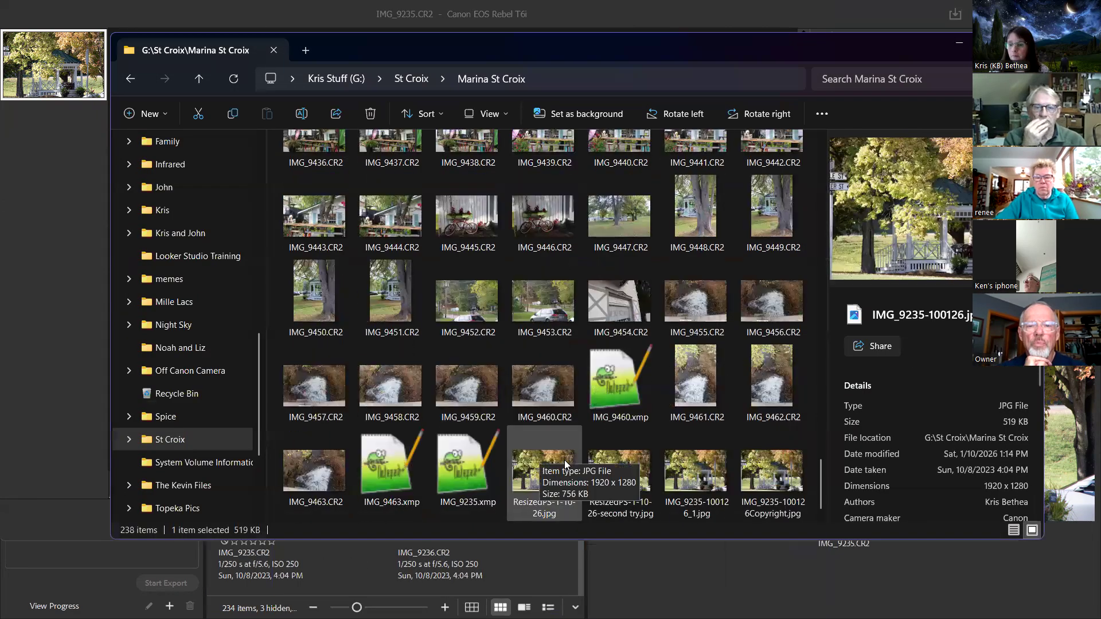
{"action": "right_click", "coordinate": [774, 482]}
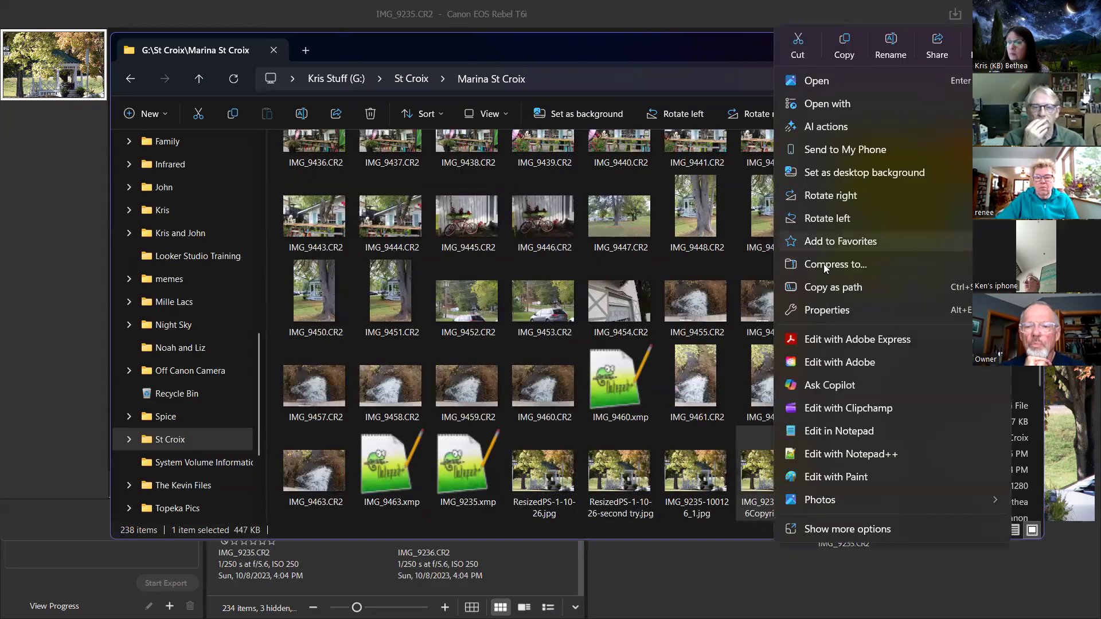
{"action": "left_click", "coordinate": [827, 310]}
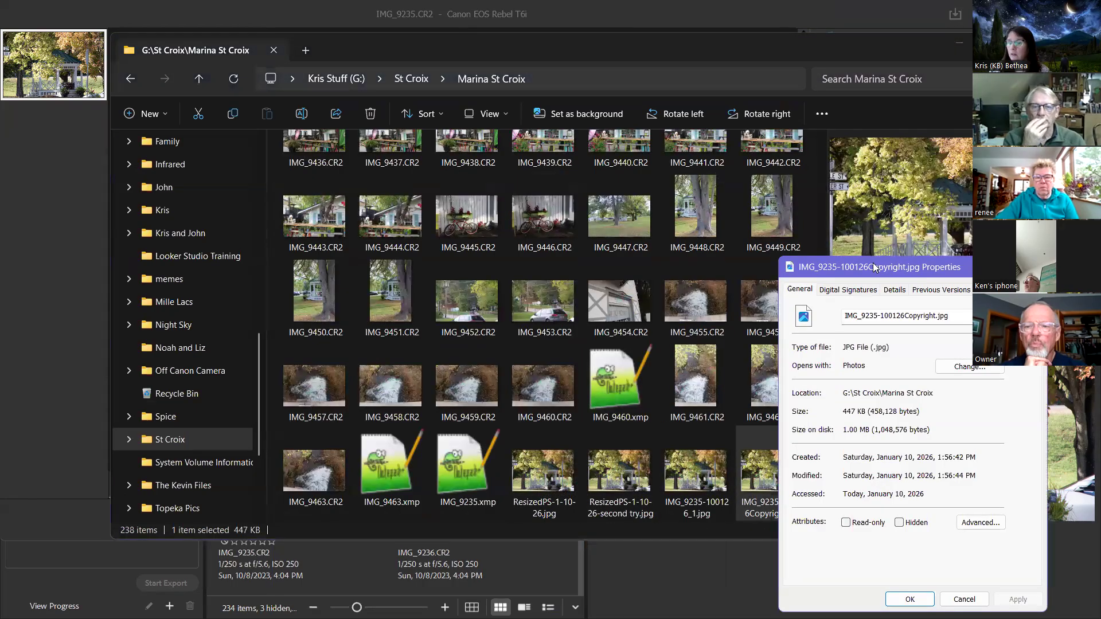
{"action": "left_click_drag", "start_coordinate": [878, 188], "coordinate": [426, 175]}
{"action": "left_click", "coordinate": [439, 189]}
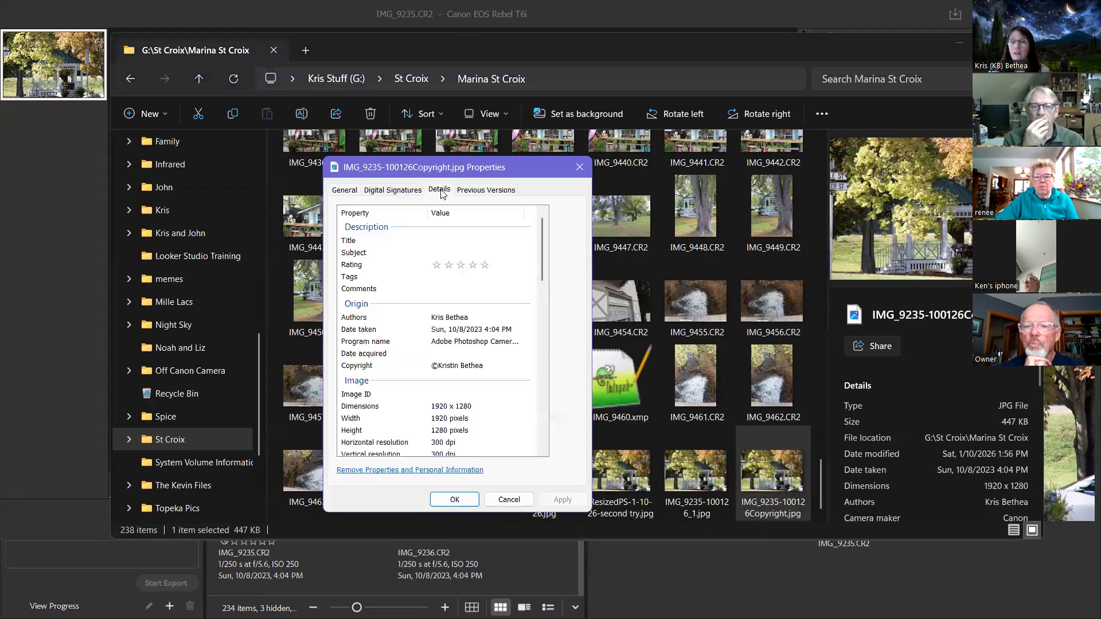
{"action": "left_click", "coordinate": [464, 367]}
{"action": "left_click", "coordinate": [408, 353]}
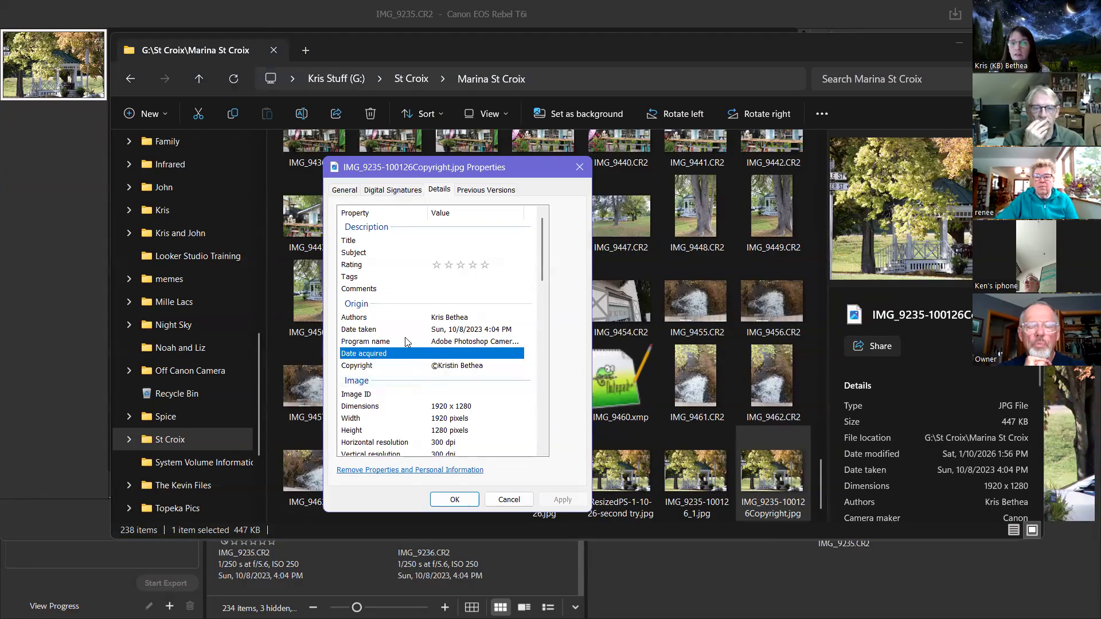
{"action": "left_click", "coordinate": [445, 242]}
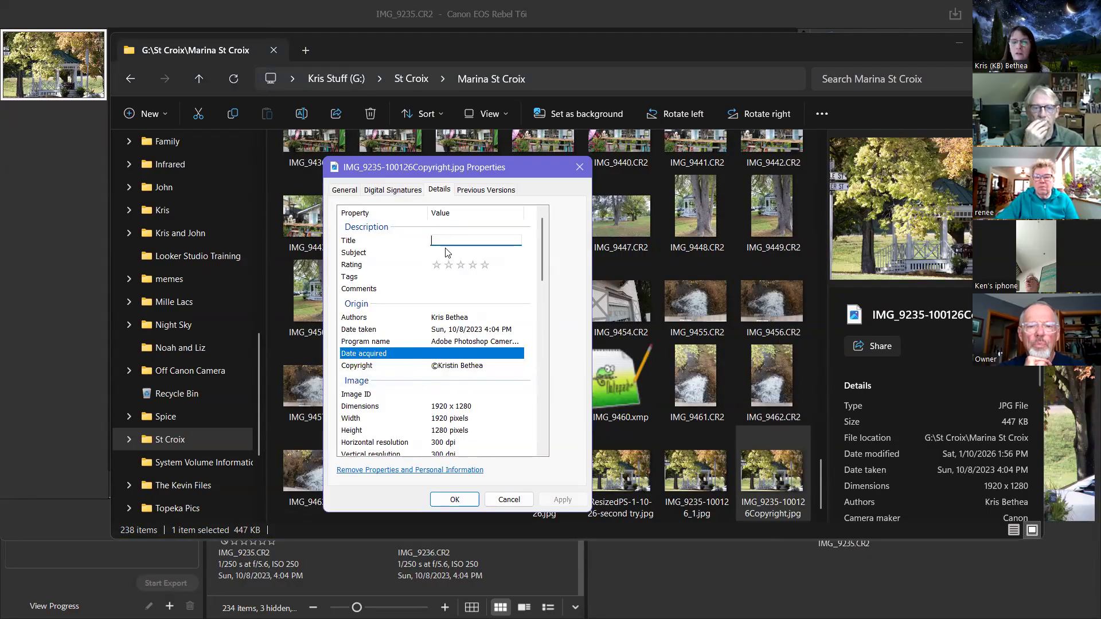
{"action": "left_click", "coordinate": [446, 250]}
{"action": "left_click", "coordinate": [444, 238]}
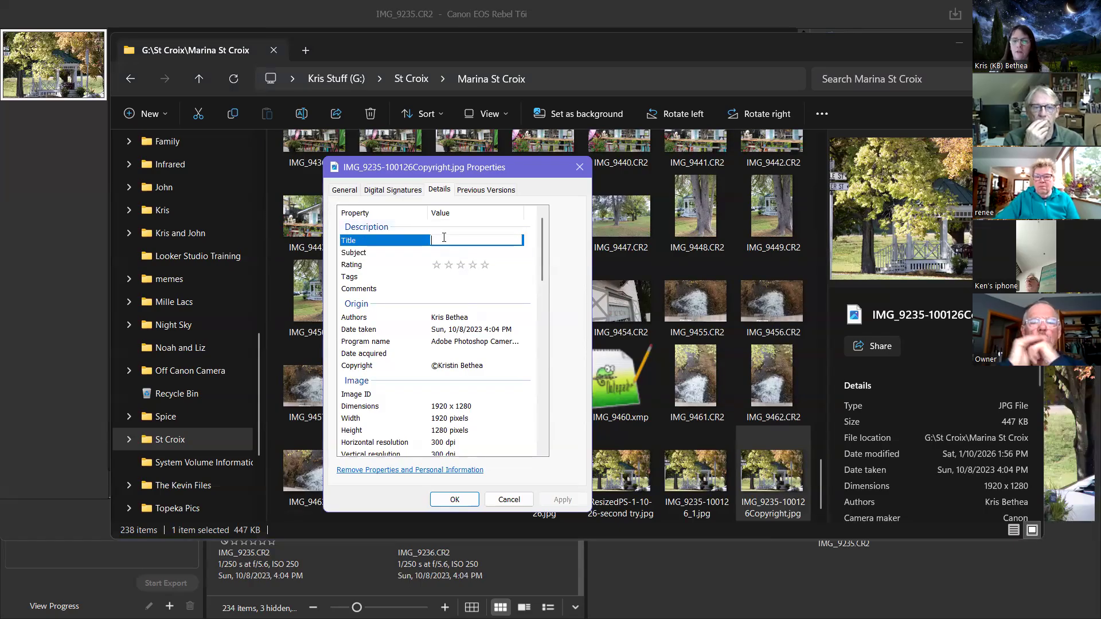
{"action": "left_click", "coordinate": [442, 253]}
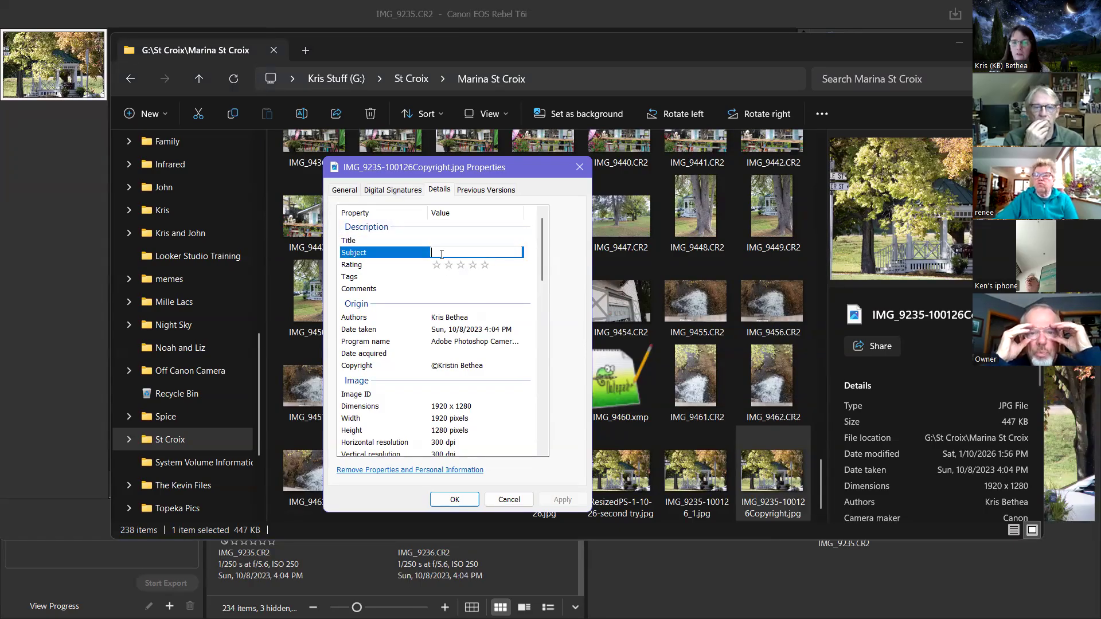
{"action": "left_click", "coordinate": [449, 238]}
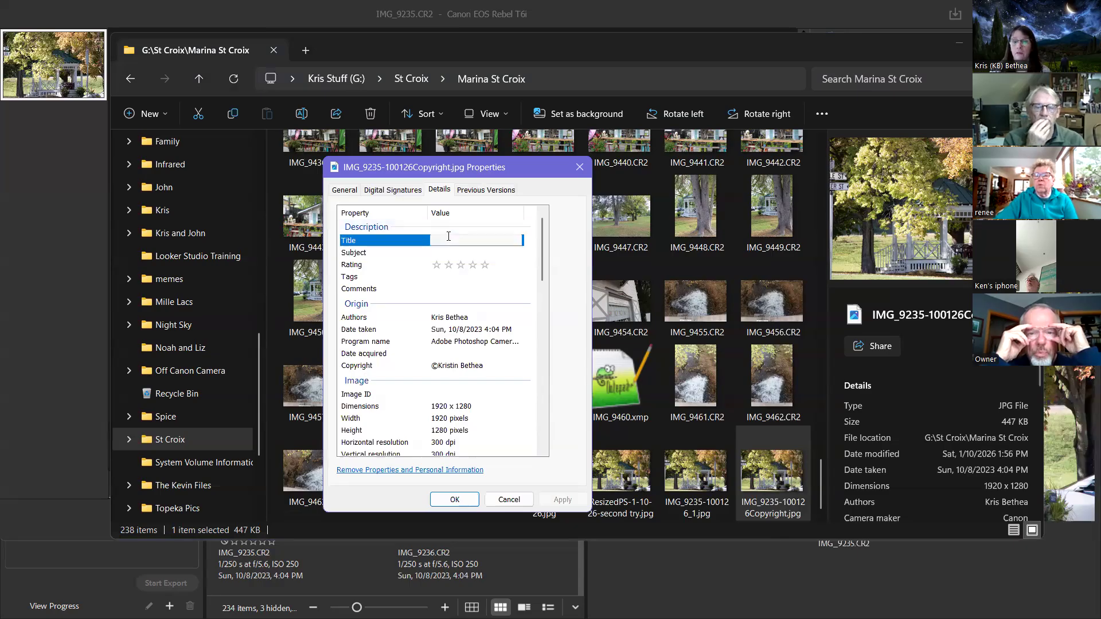
{"action": "left_click", "coordinate": [446, 354]}
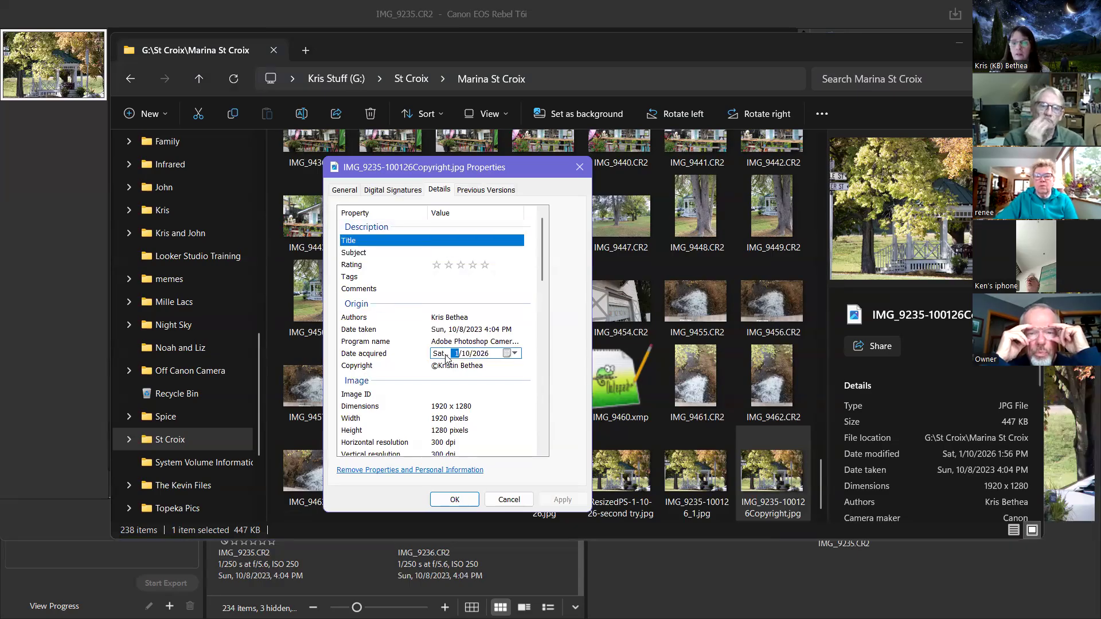
{"action": "left_click", "coordinate": [386, 353]}
{"action": "scroll", "coordinate": [475, 447], "scroll_direction": "down", "scroll_amount": 7}
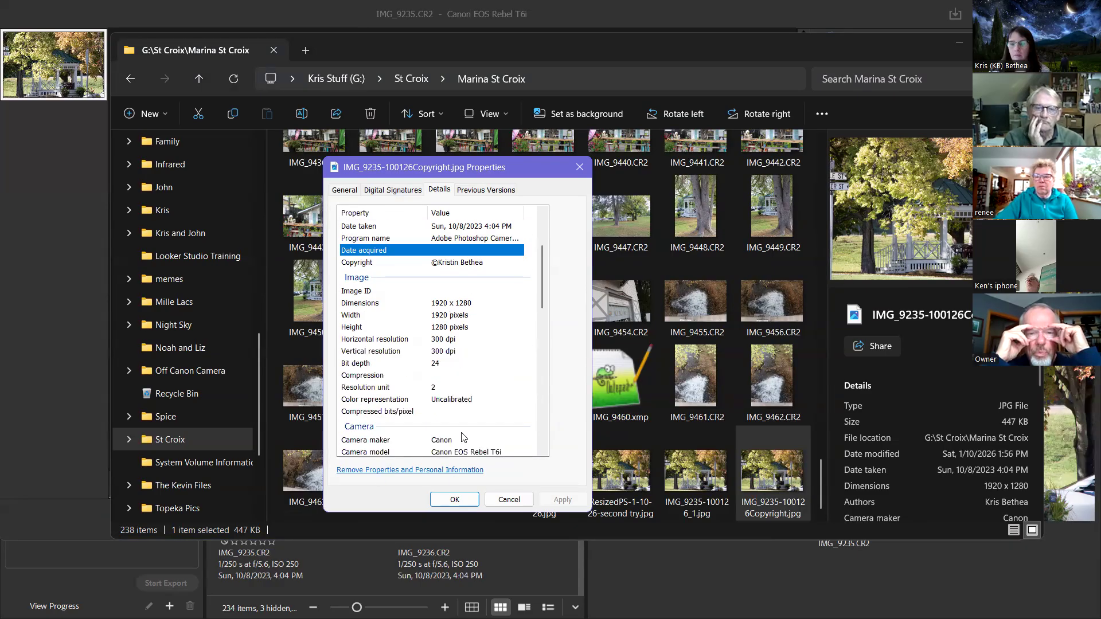
{"action": "scroll", "coordinate": [459, 438], "scroll_direction": "down", "scroll_amount": 9}
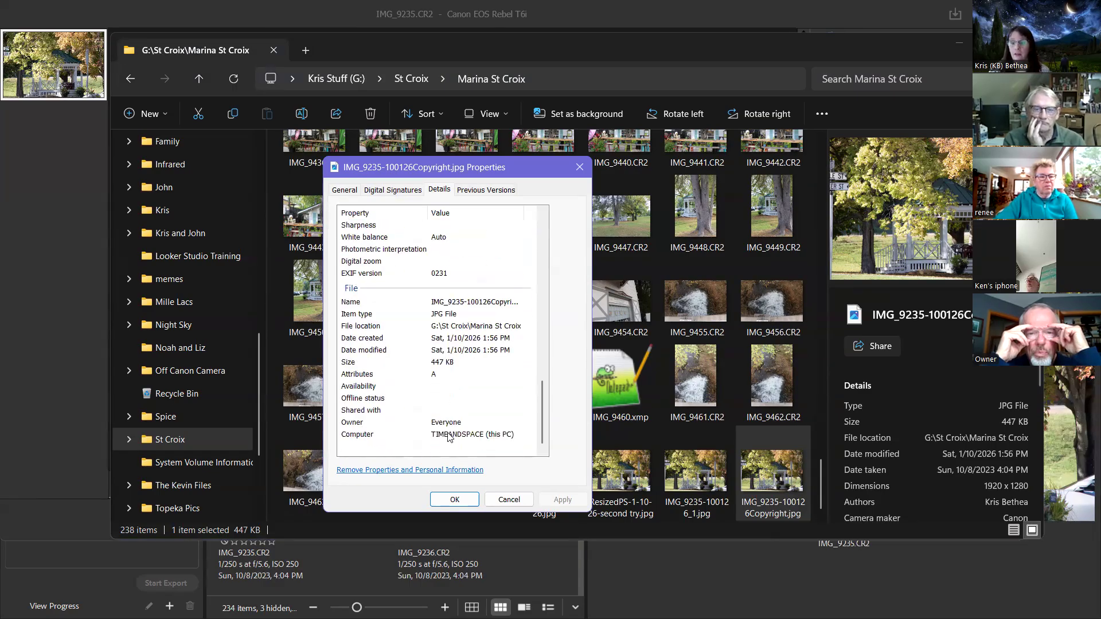
{"action": "scroll", "coordinate": [480, 403], "scroll_direction": "up", "scroll_amount": 4}
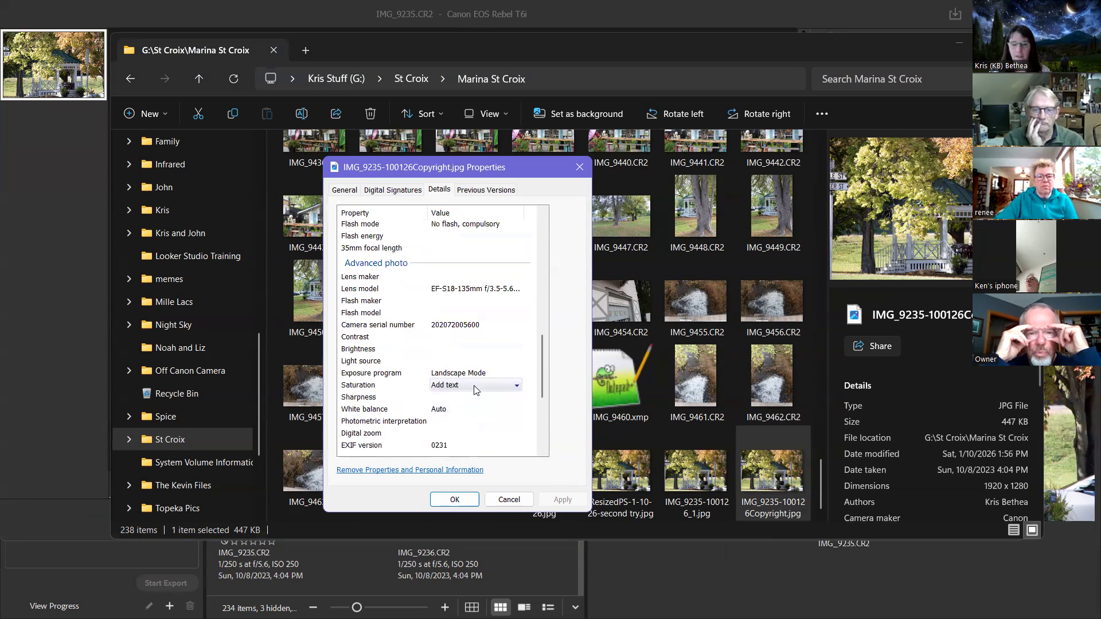
{"action": "scroll", "coordinate": [479, 405], "scroll_direction": "up", "scroll_amount": 6}
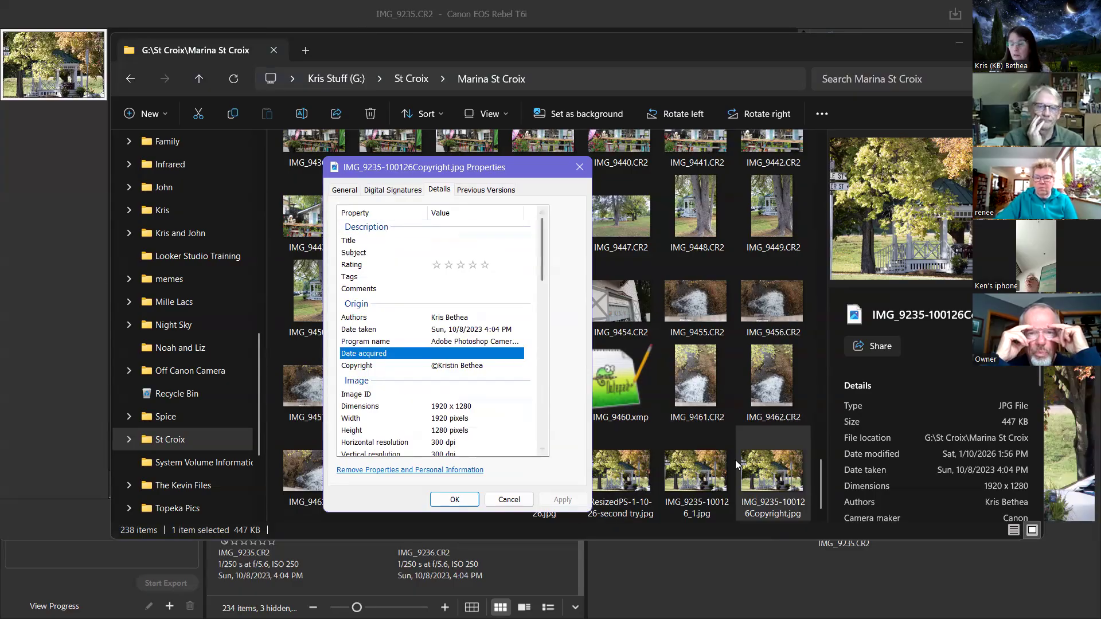
{"action": "left_click", "coordinate": [485, 500]}
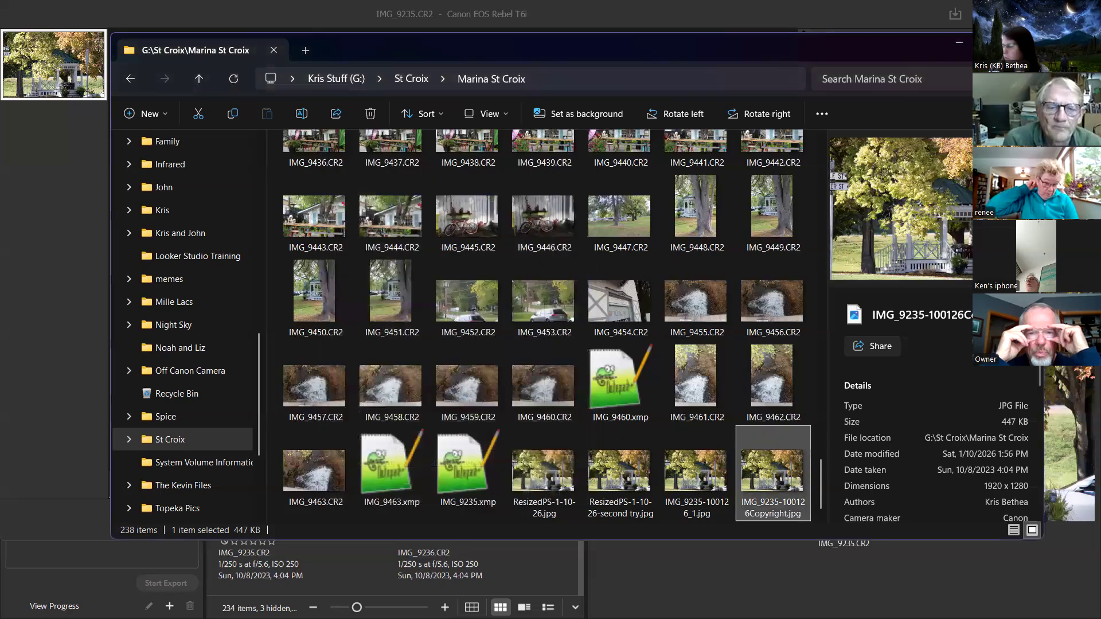
Switch to Photoshop and view the camera data in the file info of IMG_9235-1
{"action": "key", "text": "alt+Tab"}
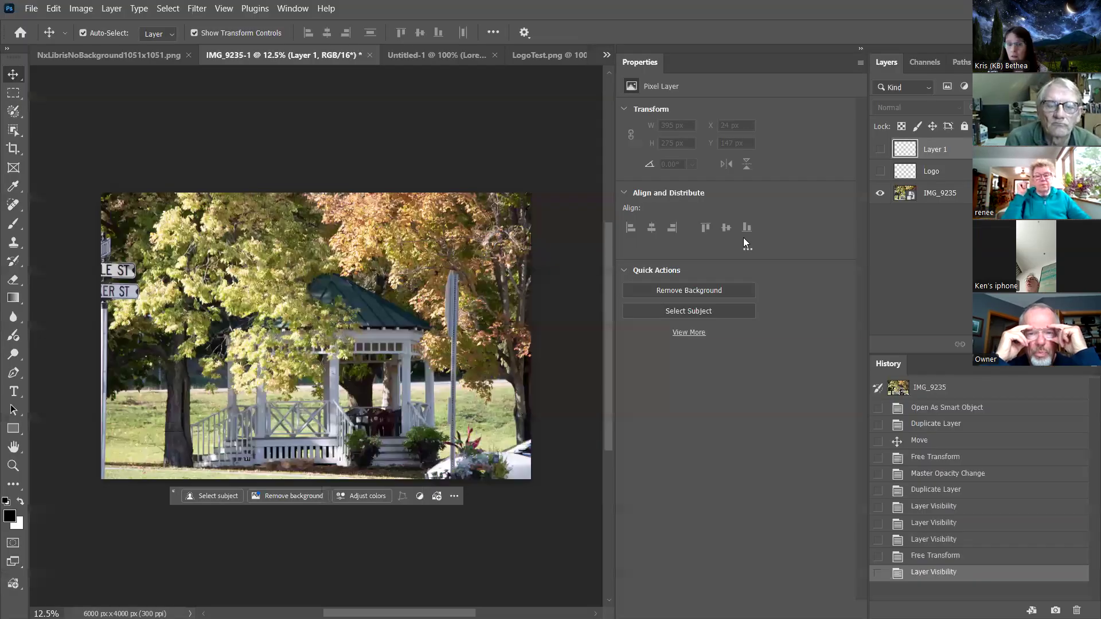
{"action": "left_click", "coordinate": [31, 8]}
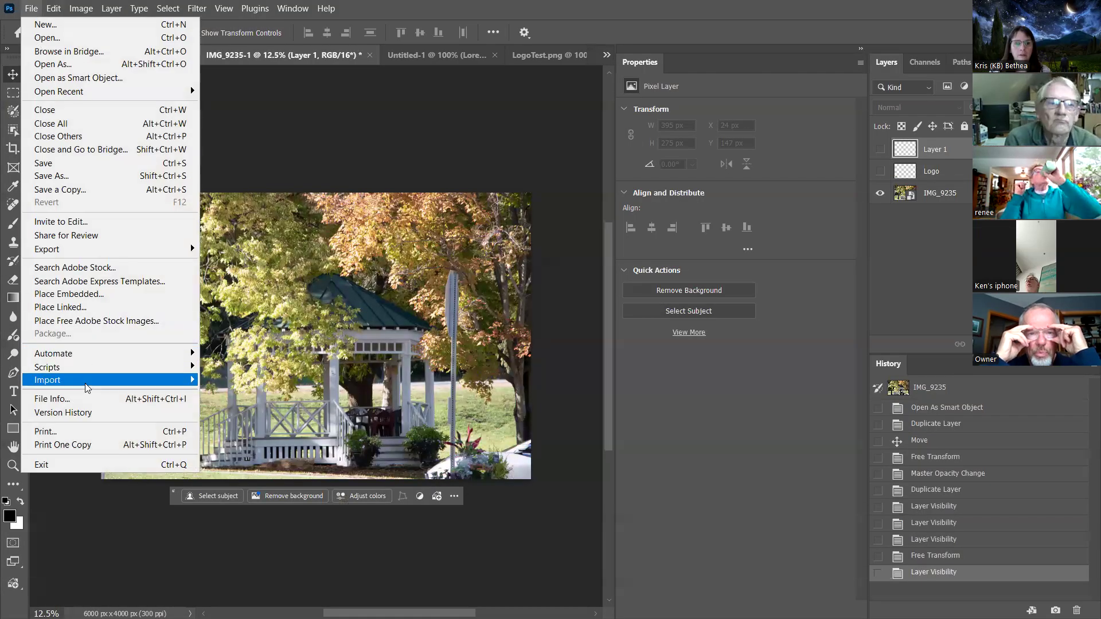
{"action": "left_click", "coordinate": [81, 400]}
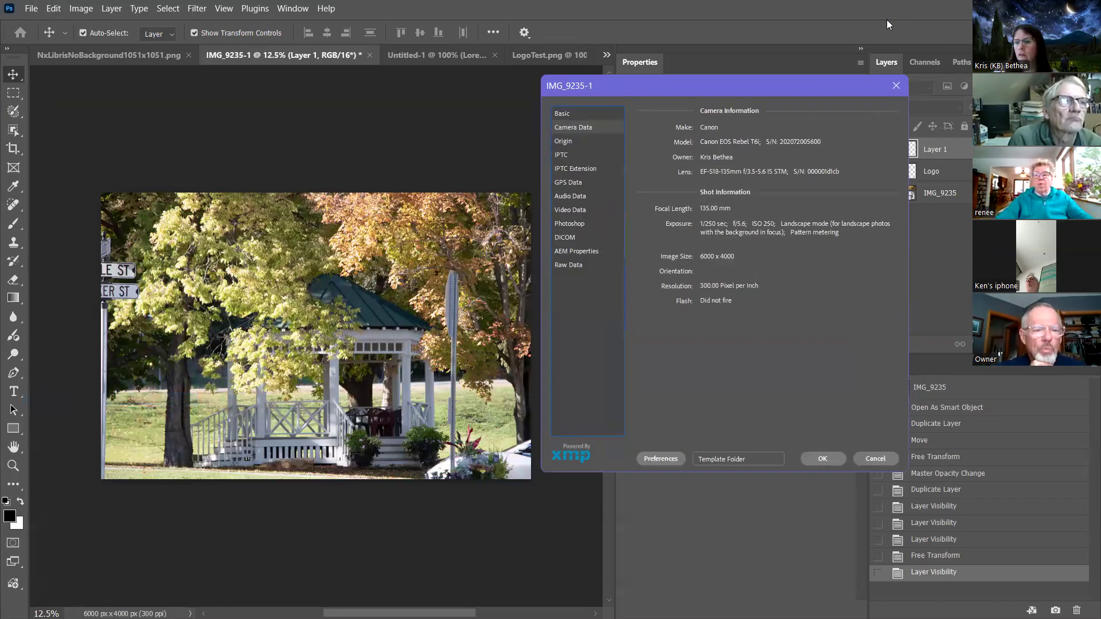
{"action": "left_click", "coordinate": [864, 454]}
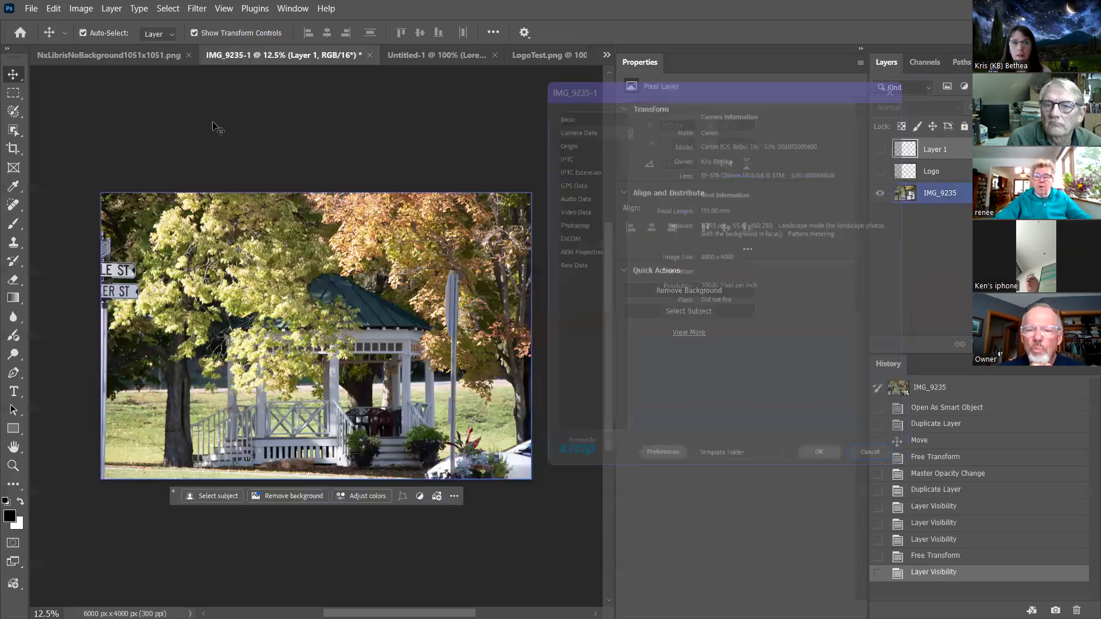
In the basic file info of IMG_9235-1, set the copyright status to Copyrighted and enter the © copyright notice with the owner's full name
{"action": "left_click", "coordinate": [31, 9]}
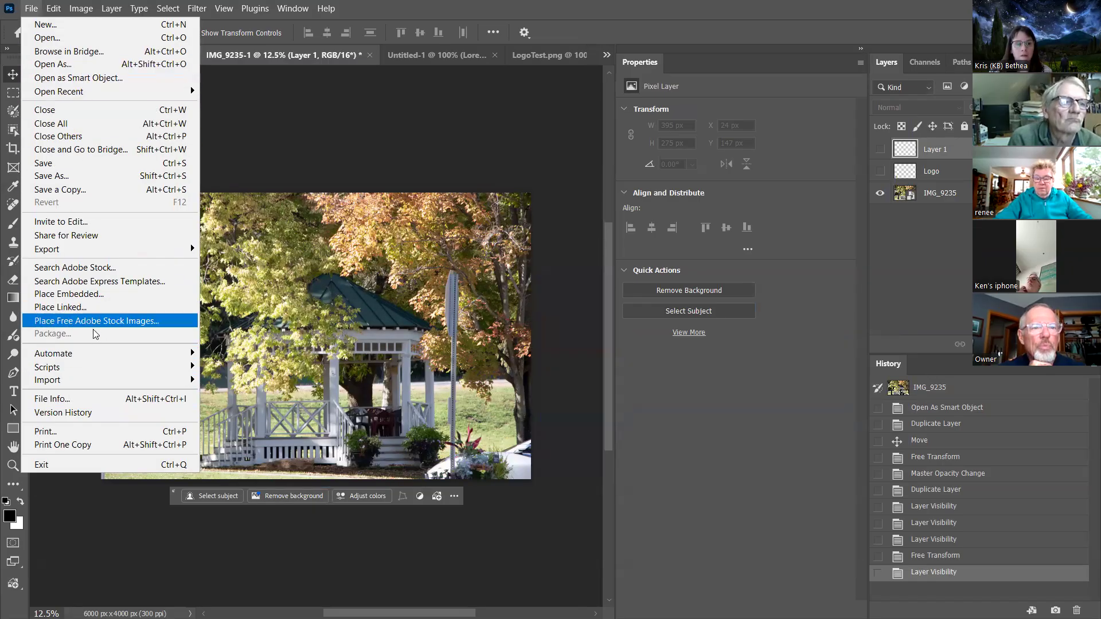
{"action": "left_click", "coordinate": [87, 399]}
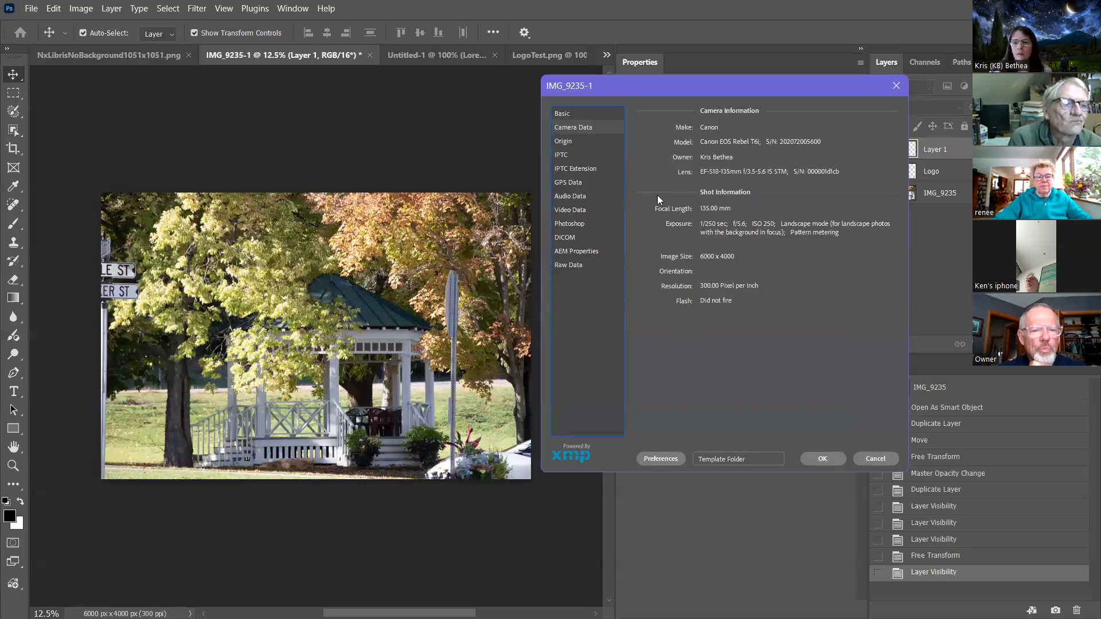
{"action": "left_click", "coordinate": [567, 114]}
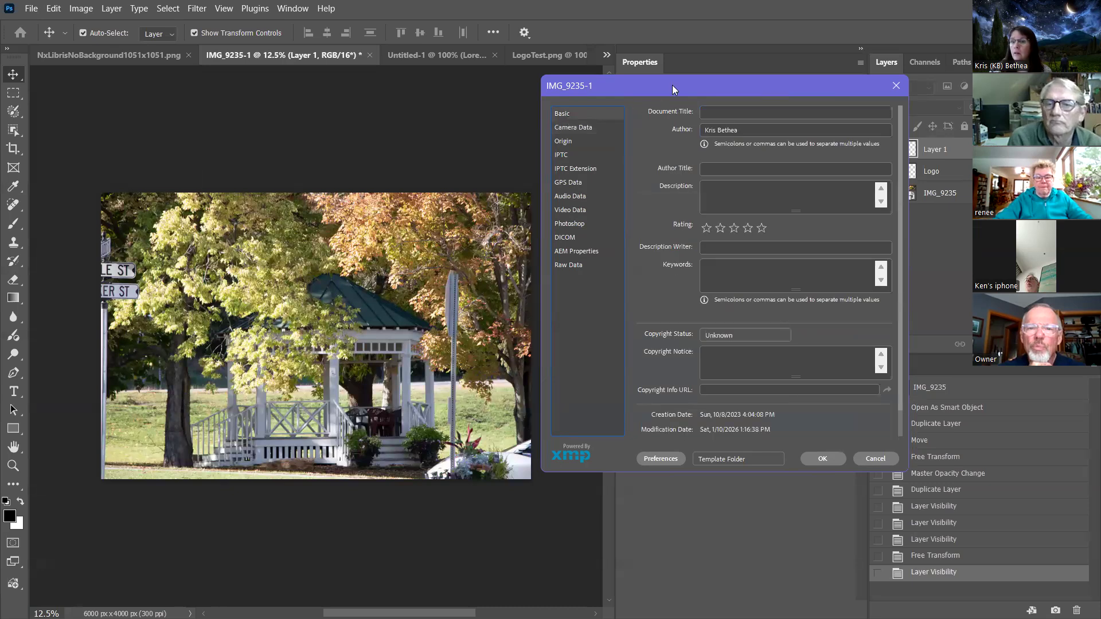
{"action": "left_click_drag", "start_coordinate": [671, 86], "coordinate": [307, 116]}
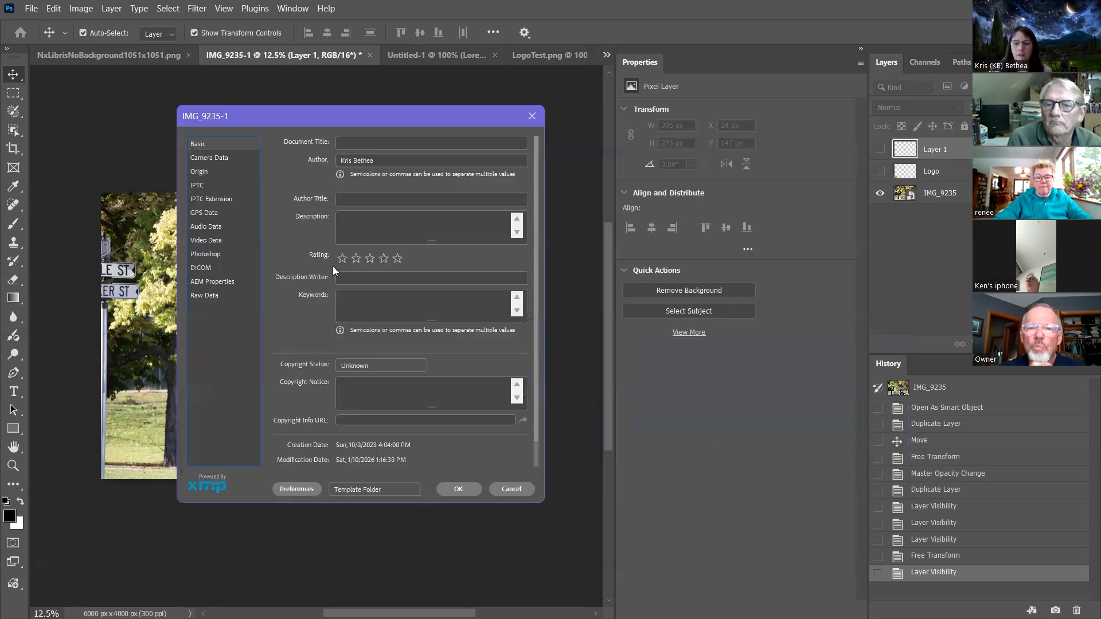
{"action": "left_click", "coordinate": [352, 362]}
{"action": "left_click", "coordinate": [363, 398]}
{"action": "left_click", "coordinate": [365, 380]}
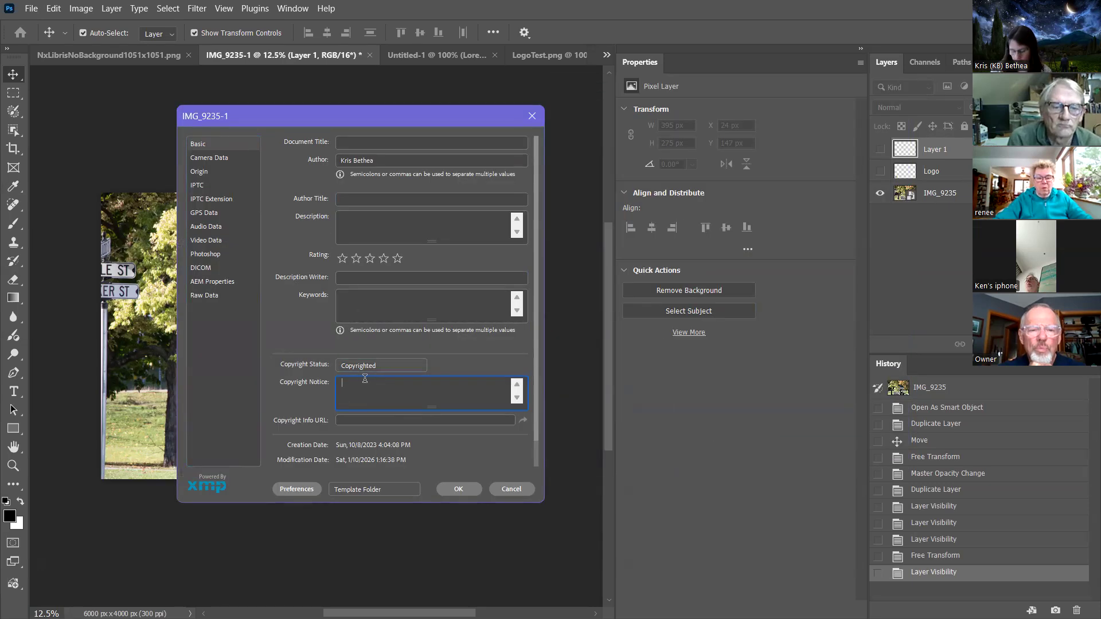
{"action": "type", "text": "Kris"}
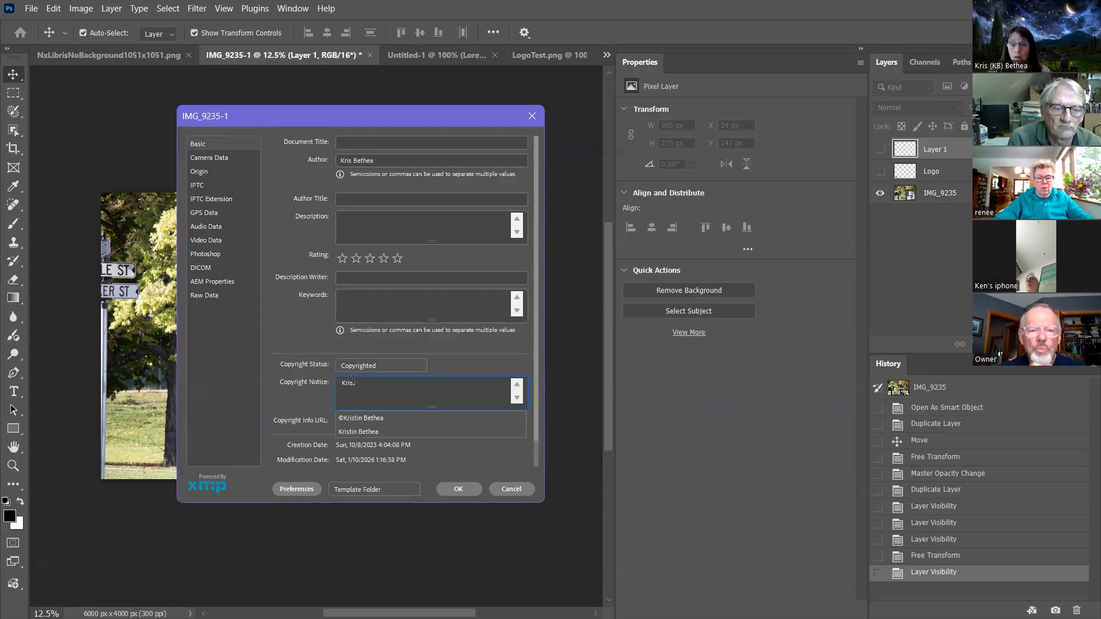
{"action": "type", "text": "t"}
{"action": "left_click", "coordinate": [361, 417]}
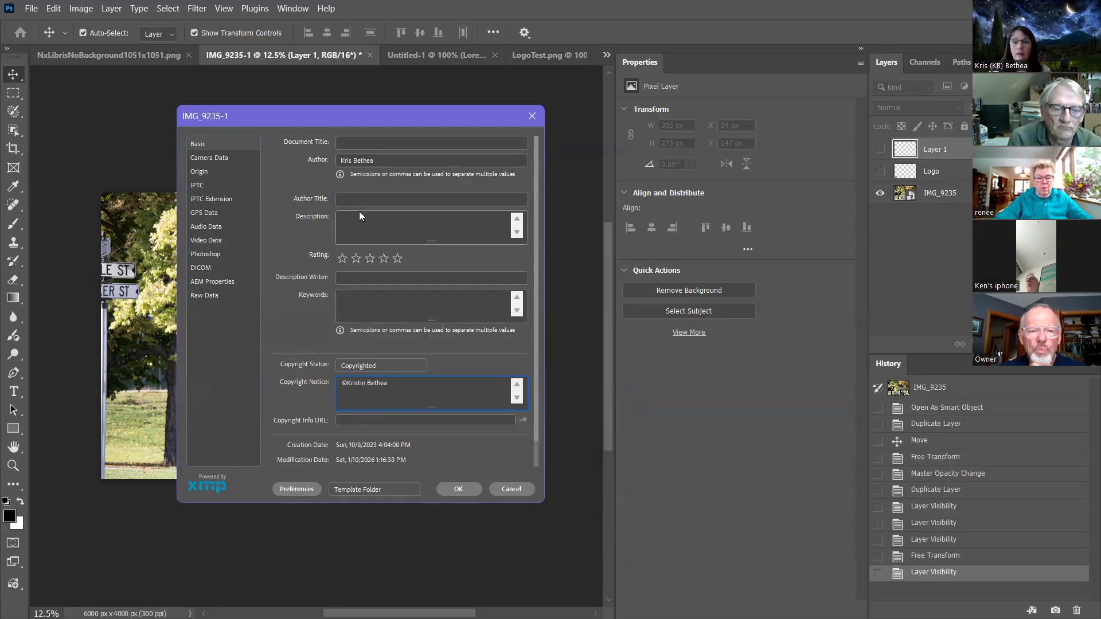
Set the document title to "St Croix Marina" and save the file info
{"action": "left_click", "coordinate": [356, 142]}
{"action": "type", "text": "St Croix Marina"}
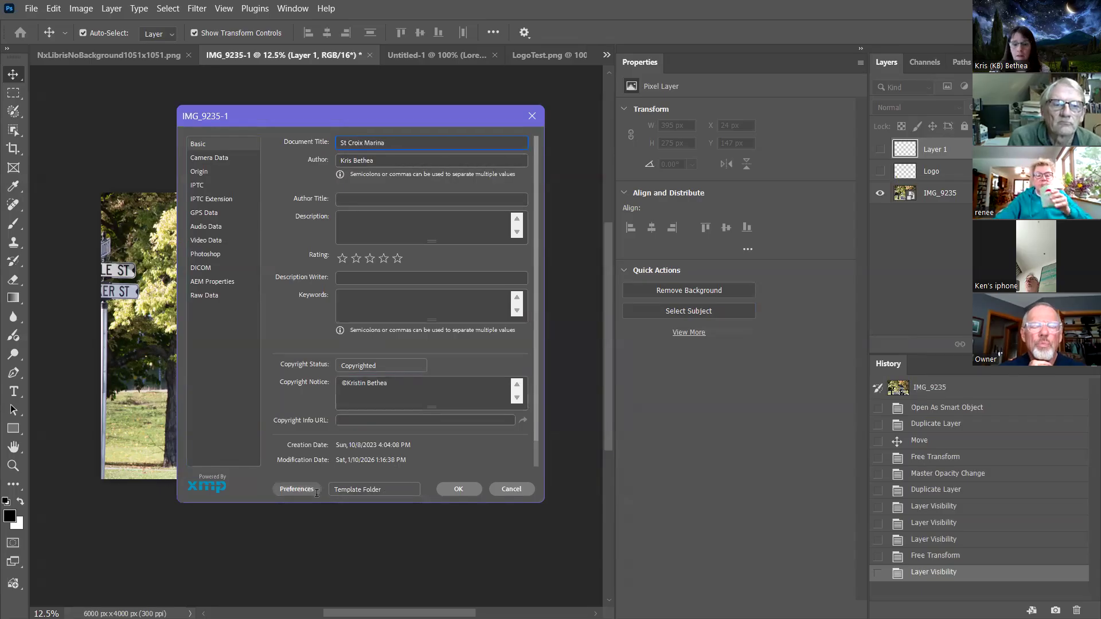
{"action": "left_click", "coordinate": [462, 489]}
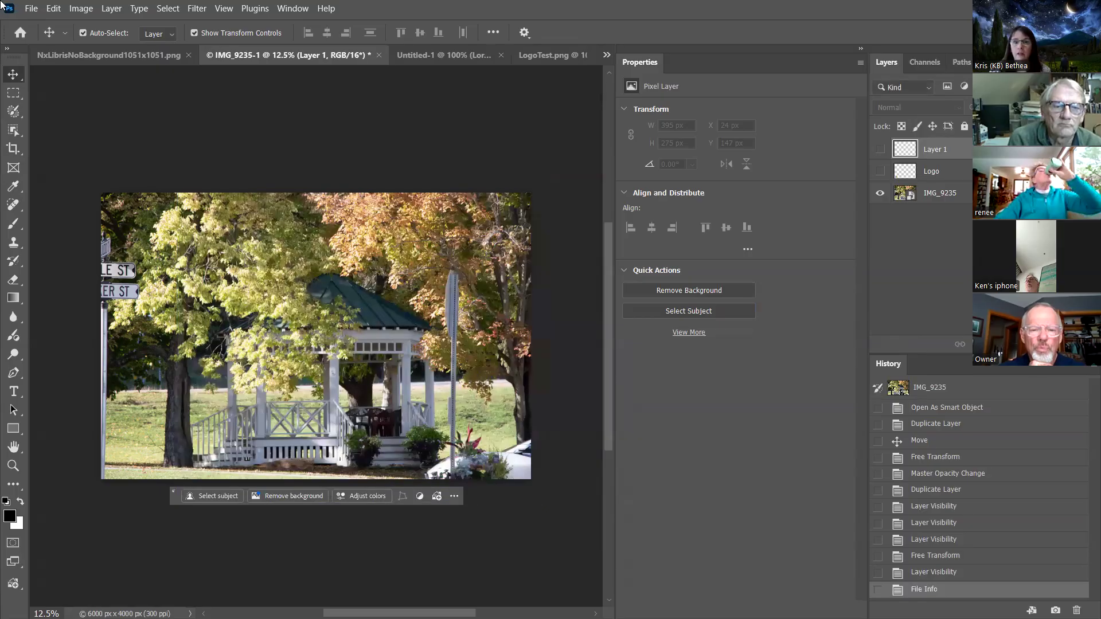
Review the Export As settings for the JPG, including metadata, Content Credentials (Beta) and color space, and close them without exporting
{"action": "left_click", "coordinate": [35, 7]}
{"action": "mouse_move", "coordinate": [63, 249]}
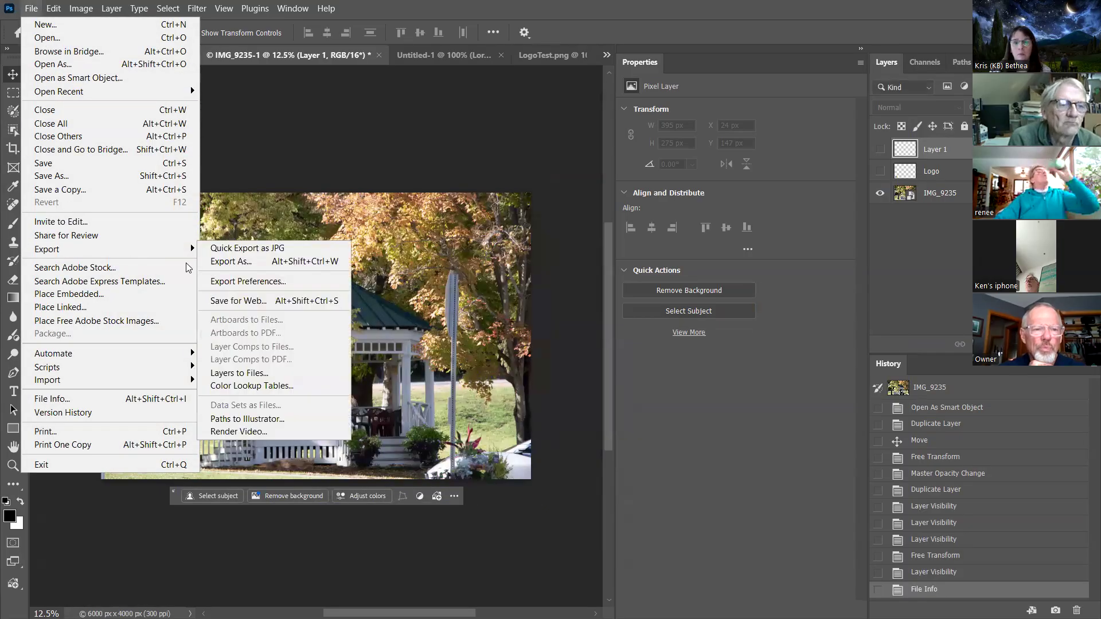
{"action": "left_click", "coordinate": [218, 264]}
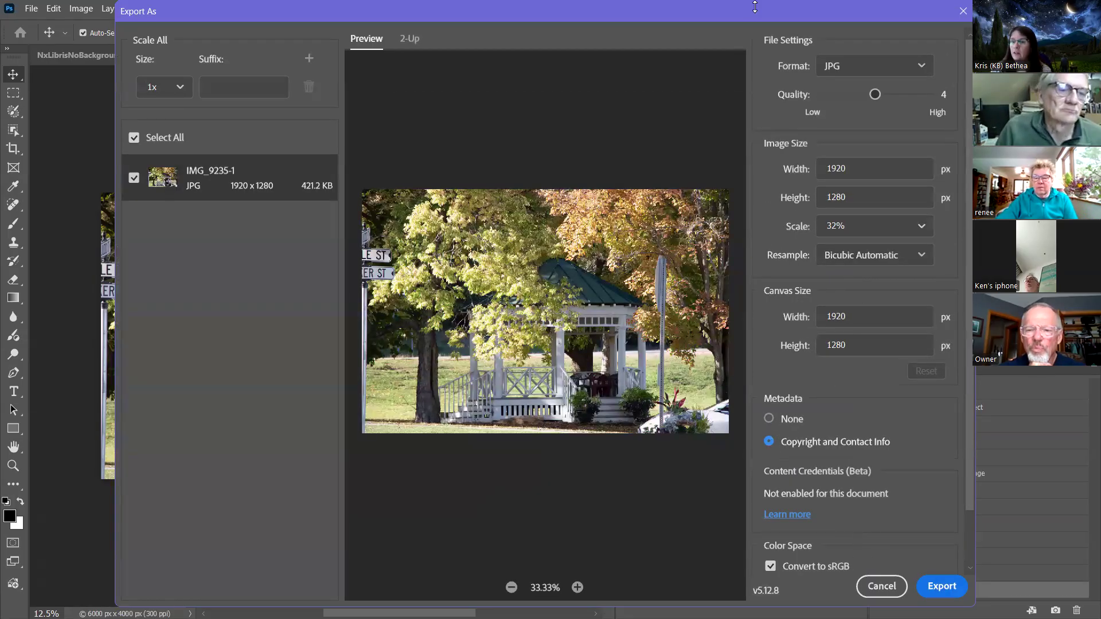
{"action": "left_click_drag", "start_coordinate": [743, 6], "coordinate": [715, 56]}
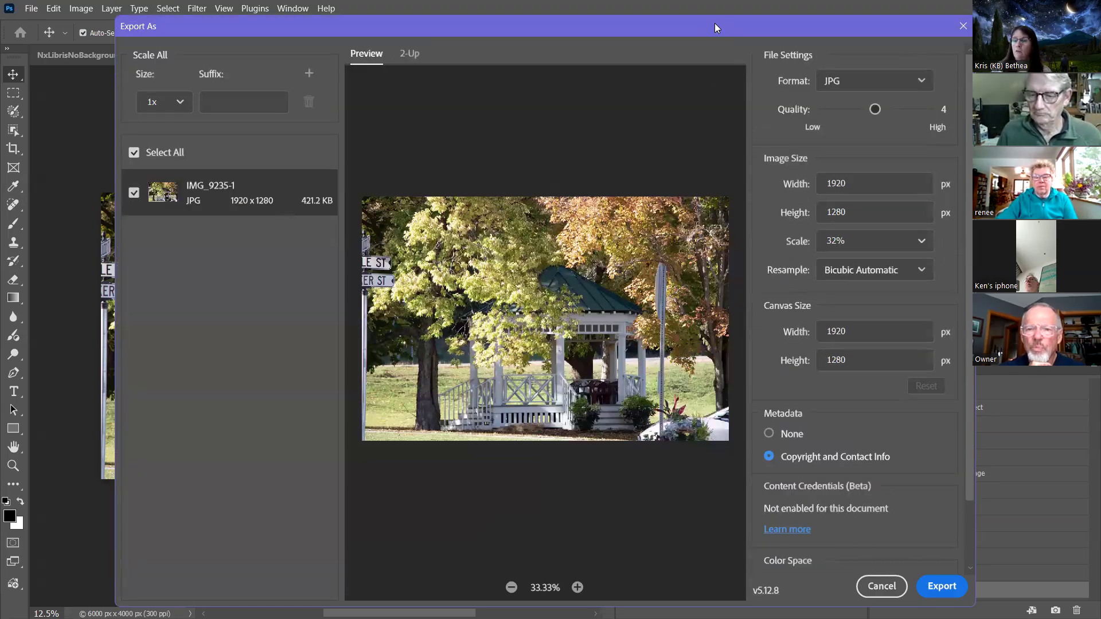
{"action": "left_click_drag", "start_coordinate": [715, 28], "coordinate": [694, 28]}
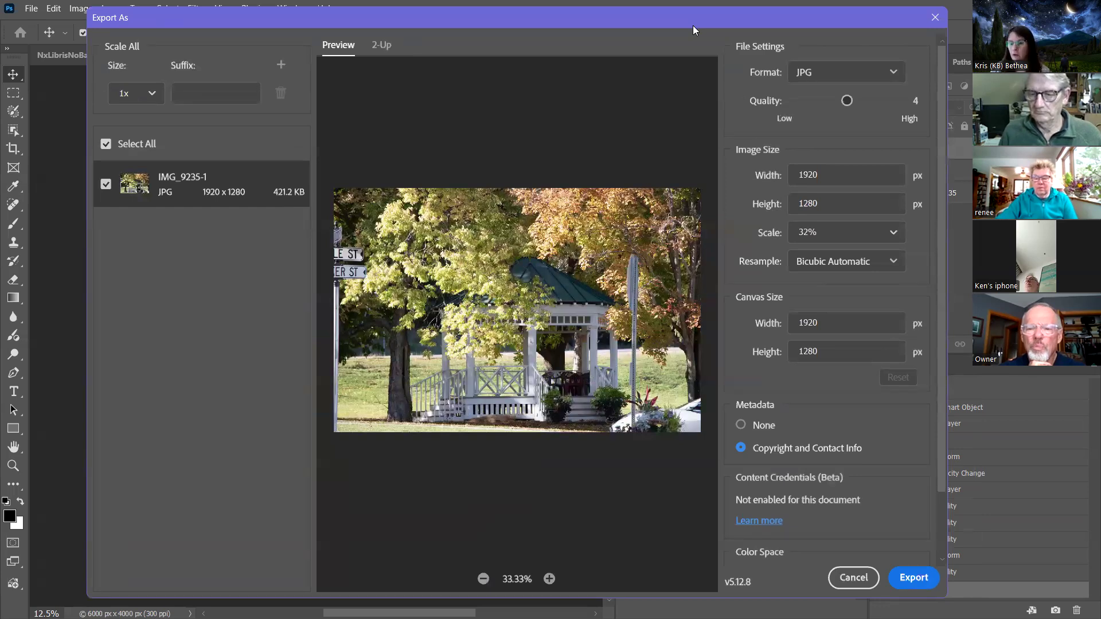
{"action": "scroll", "coordinate": [754, 501], "scroll_direction": "down", "scroll_amount": 2}
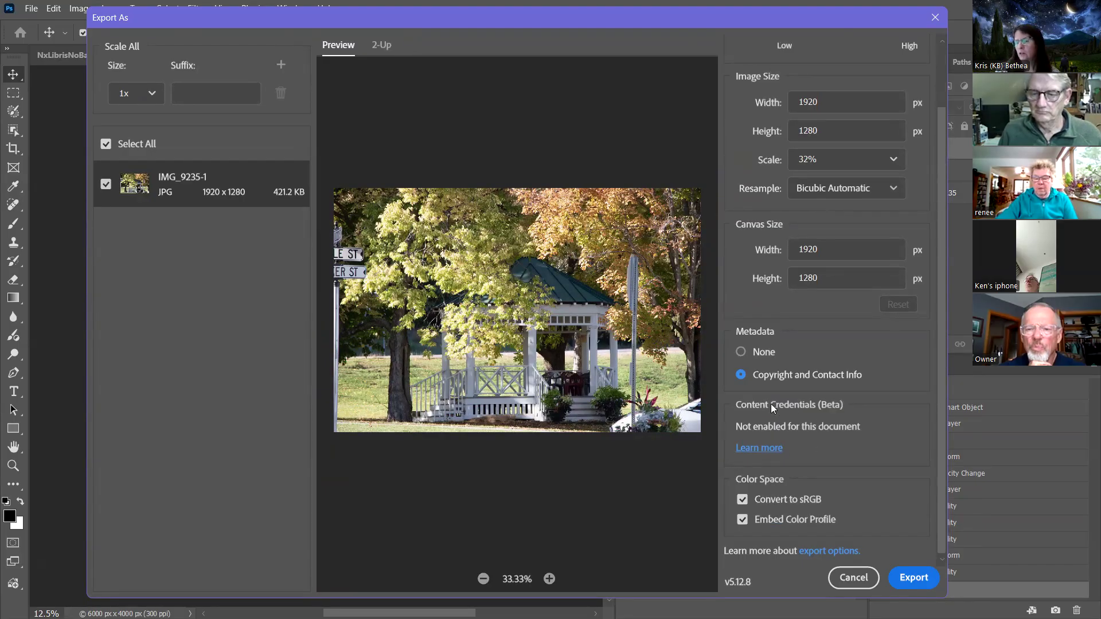
{"action": "scroll", "coordinate": [845, 515], "scroll_direction": "down", "scroll_amount": 1}
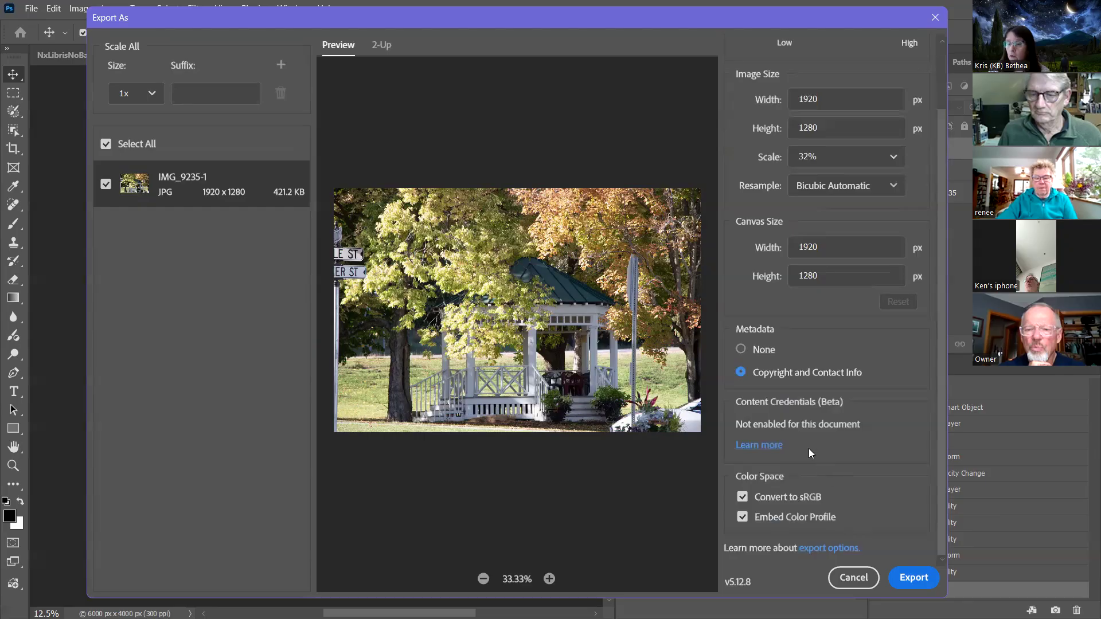
{"action": "left_click", "coordinate": [767, 450]}
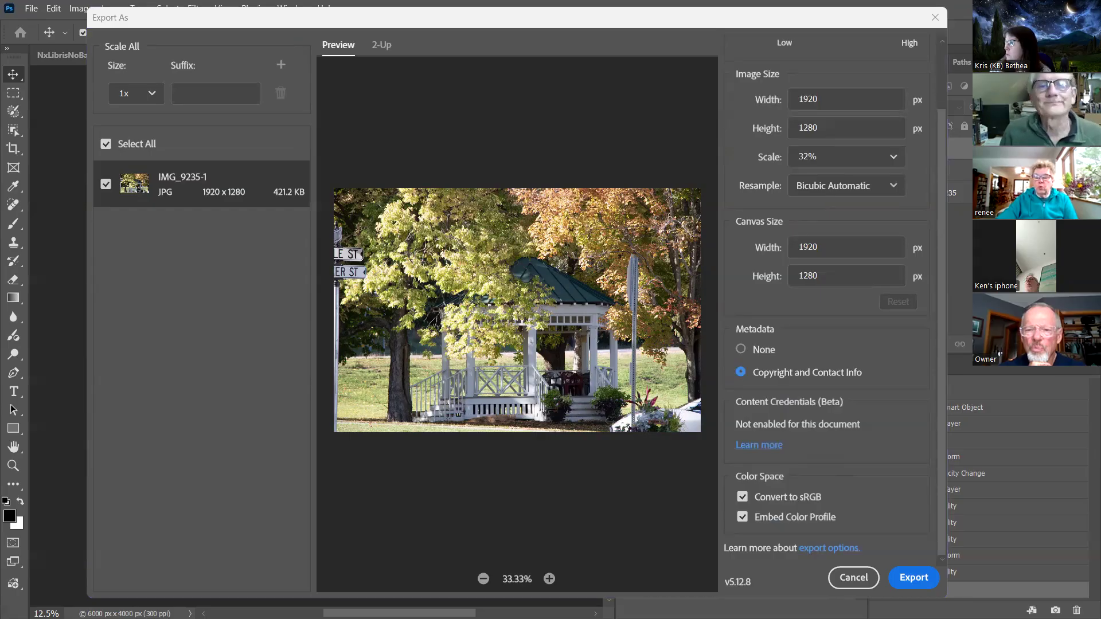
{"action": "left_click", "coordinate": [863, 578]}
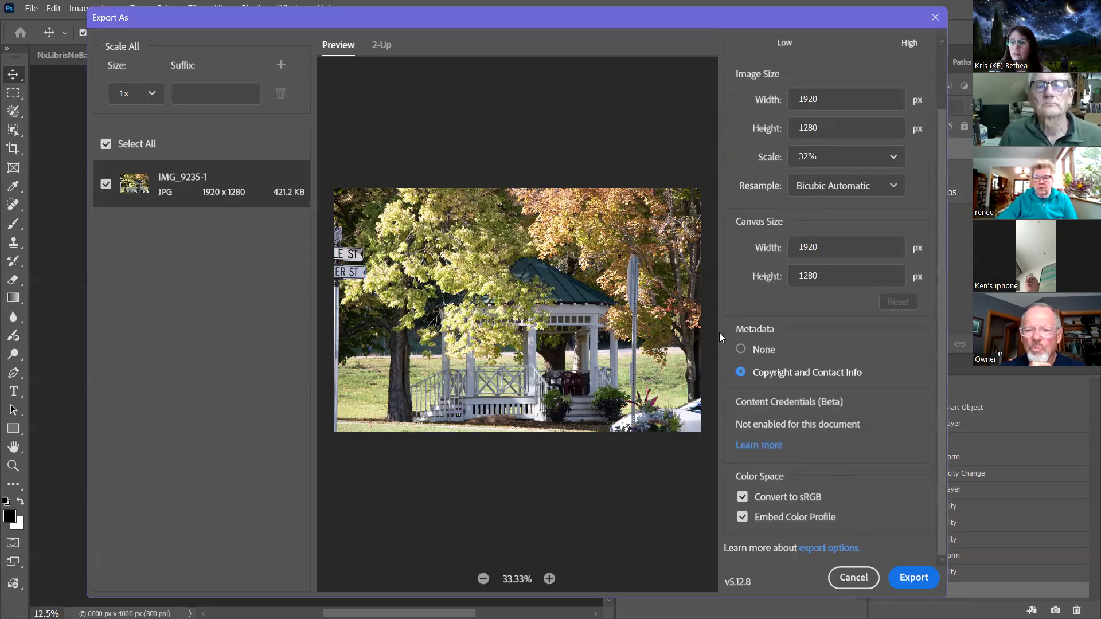
{"action": "left_click", "coordinate": [854, 578]}
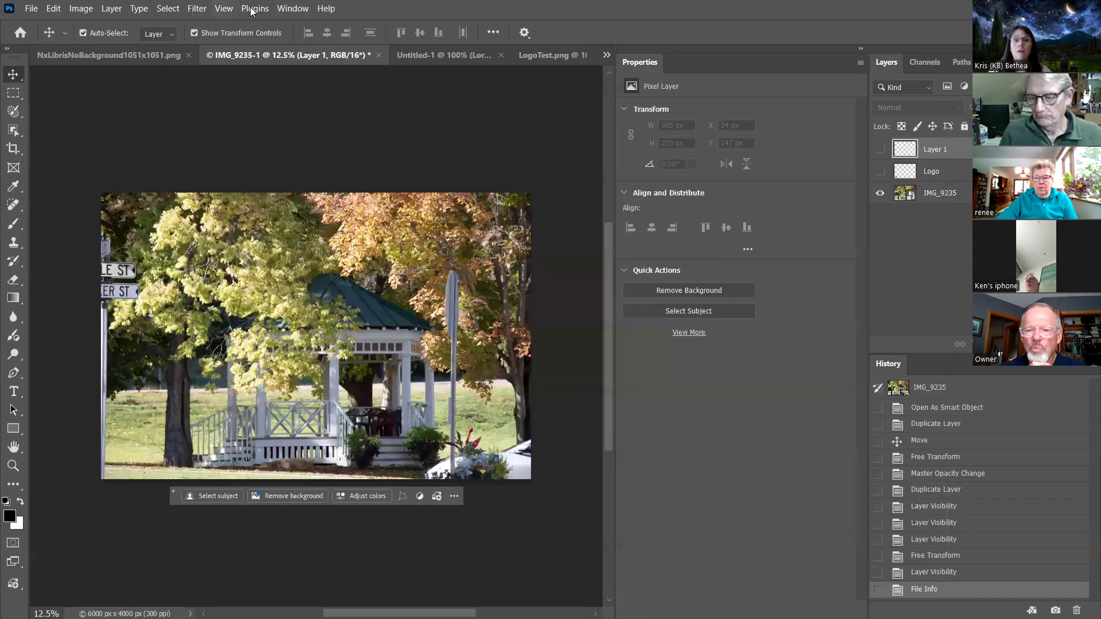
Enable Content Credentials (Beta) for IMG_9235-1 and expand the connected accounts to review what gets included on export
{"action": "left_click", "coordinate": [289, 10]}
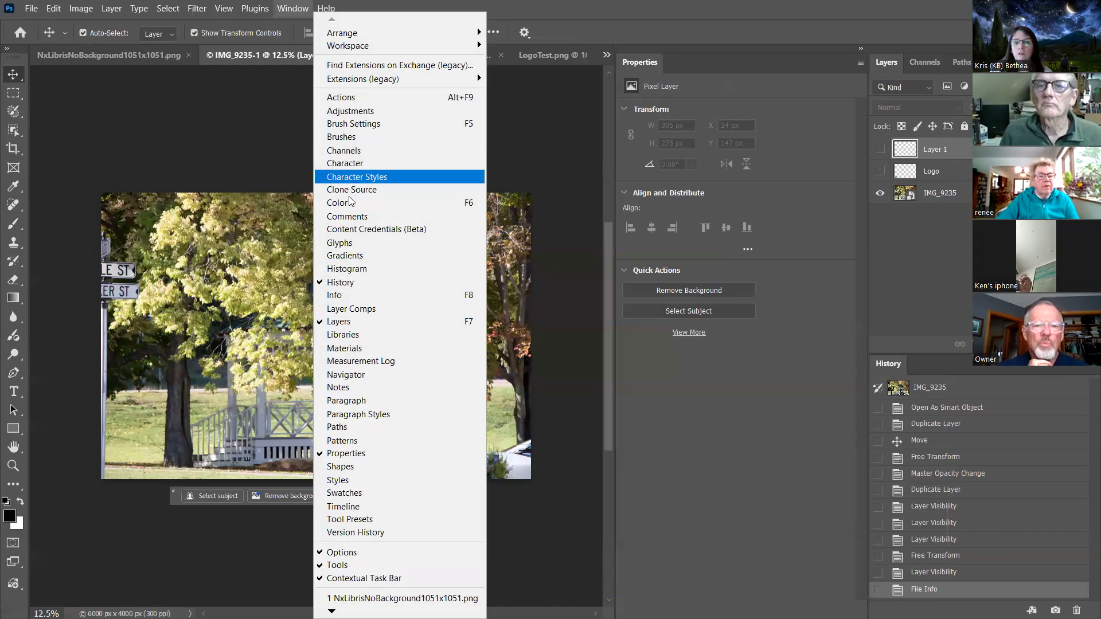
{"action": "left_click", "coordinate": [349, 230]}
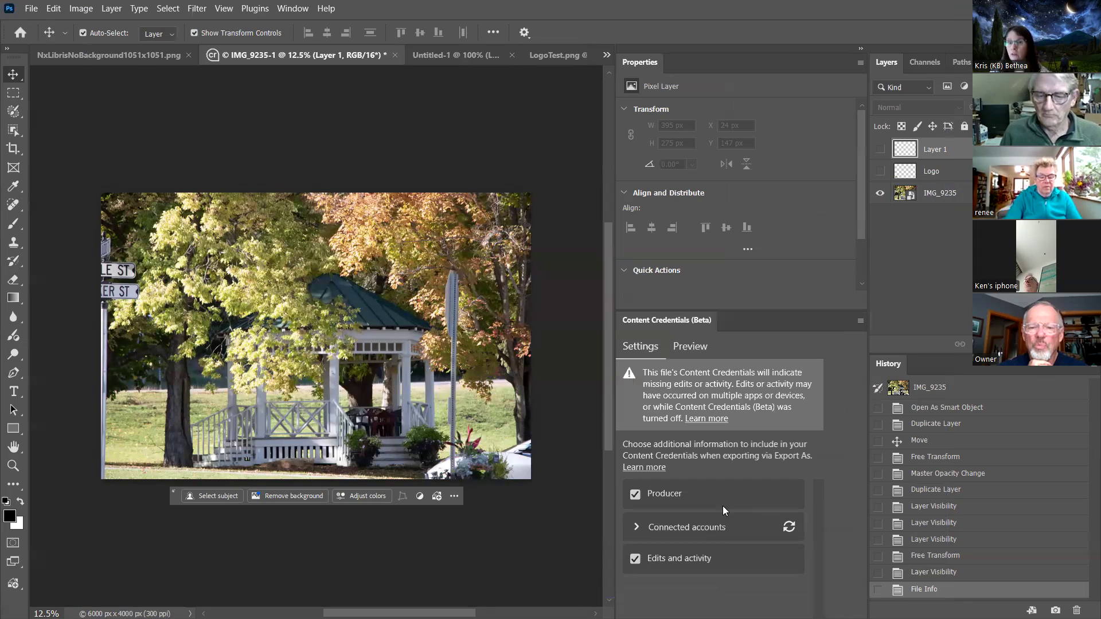
{"action": "left_click", "coordinate": [635, 529]}
{"action": "scroll", "coordinate": [674, 540], "scroll_direction": "down", "scroll_amount": 1}
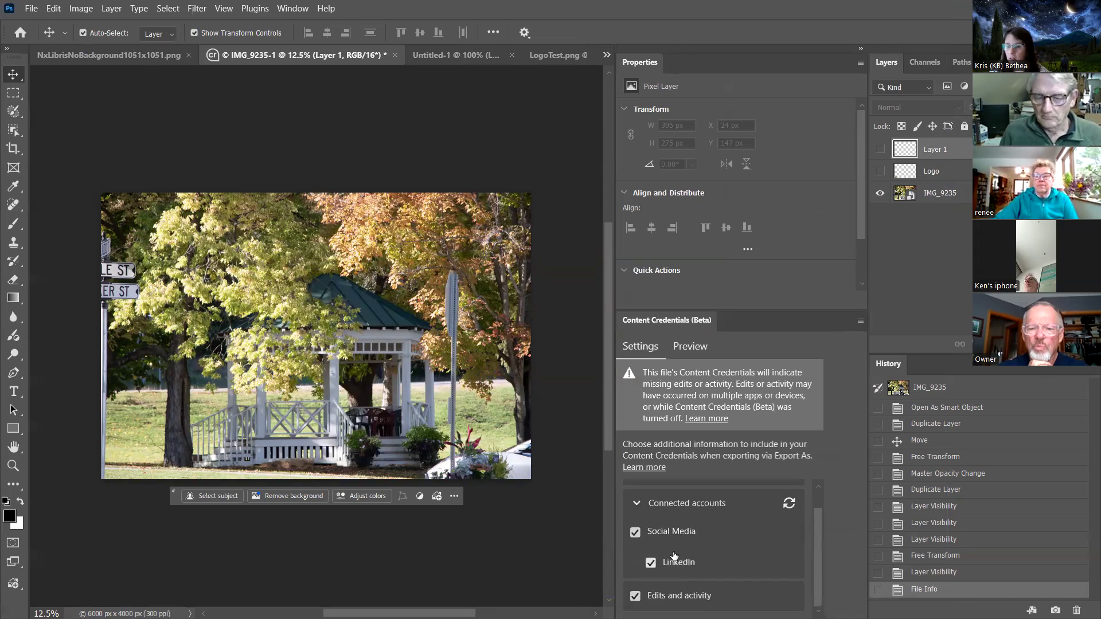
{"action": "scroll", "coordinate": [686, 591], "scroll_direction": "up", "scroll_amount": 1}
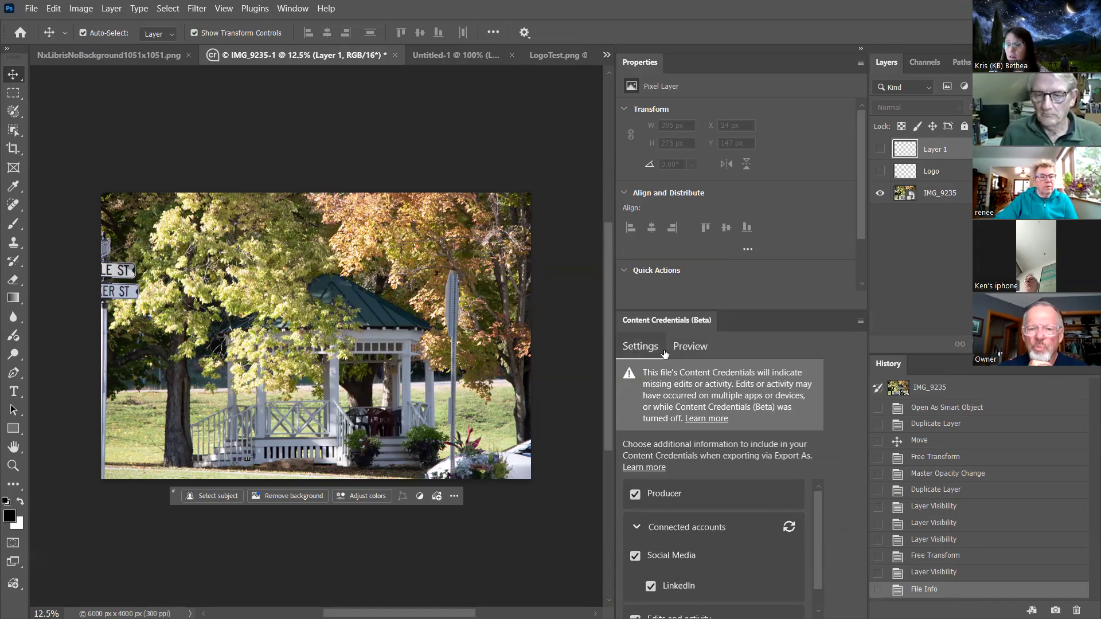
Preview the Content Credentials, examine the producer, social media accounts, actions, ingredients, app used and issuer, and return to their settings
{"action": "left_click", "coordinate": [688, 347]}
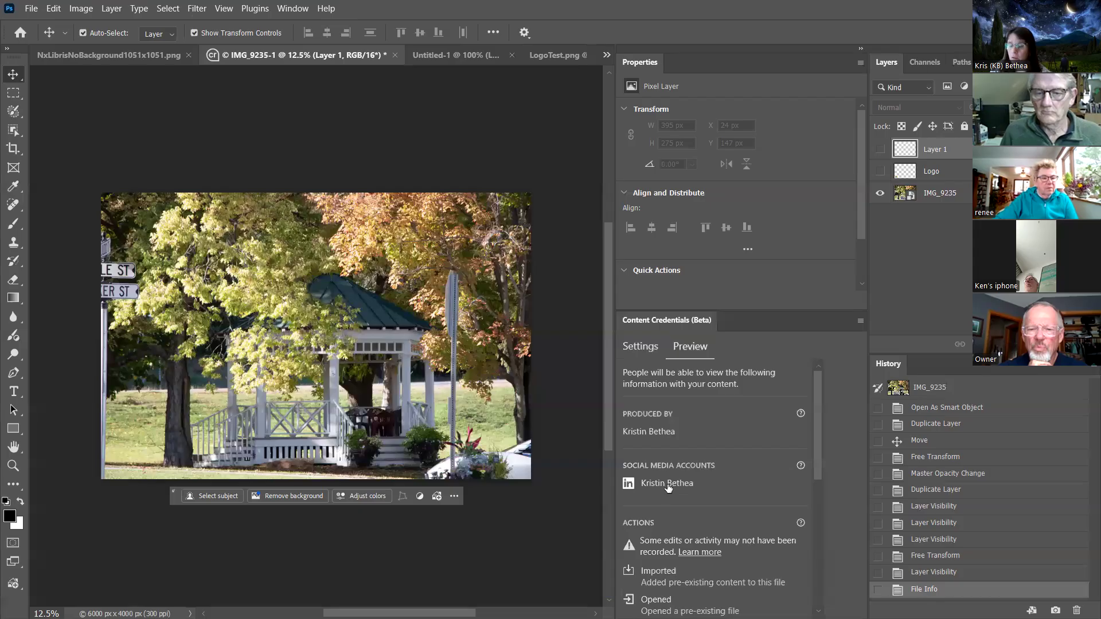
{"action": "scroll", "coordinate": [683, 525], "scroll_direction": "down", "scroll_amount": 3}
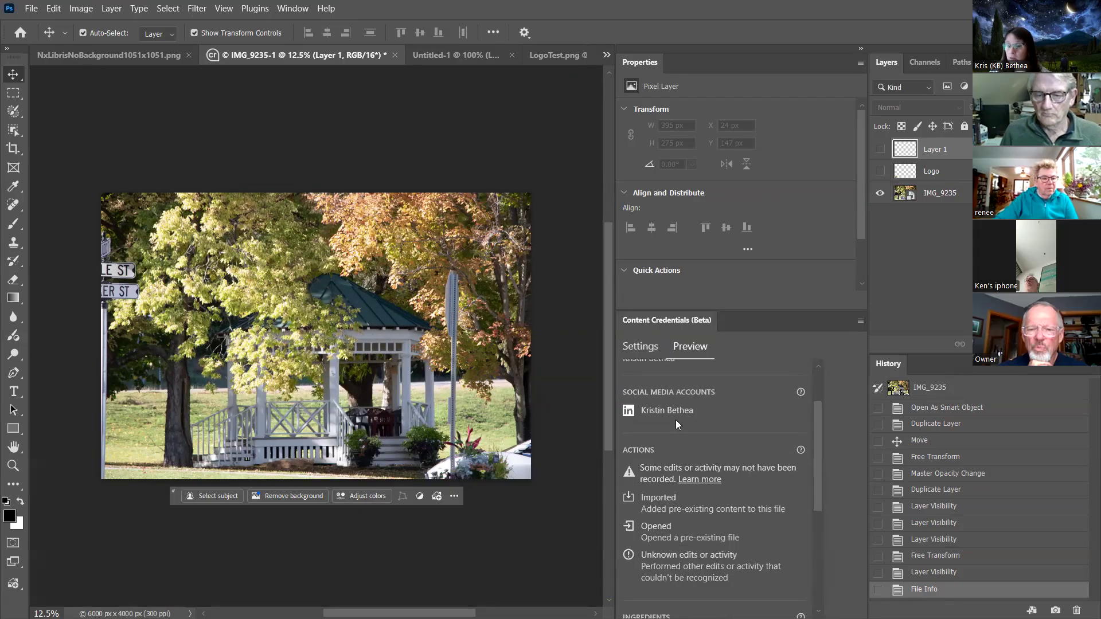
{"action": "scroll", "coordinate": [676, 422], "scroll_direction": "up", "scroll_amount": 3}
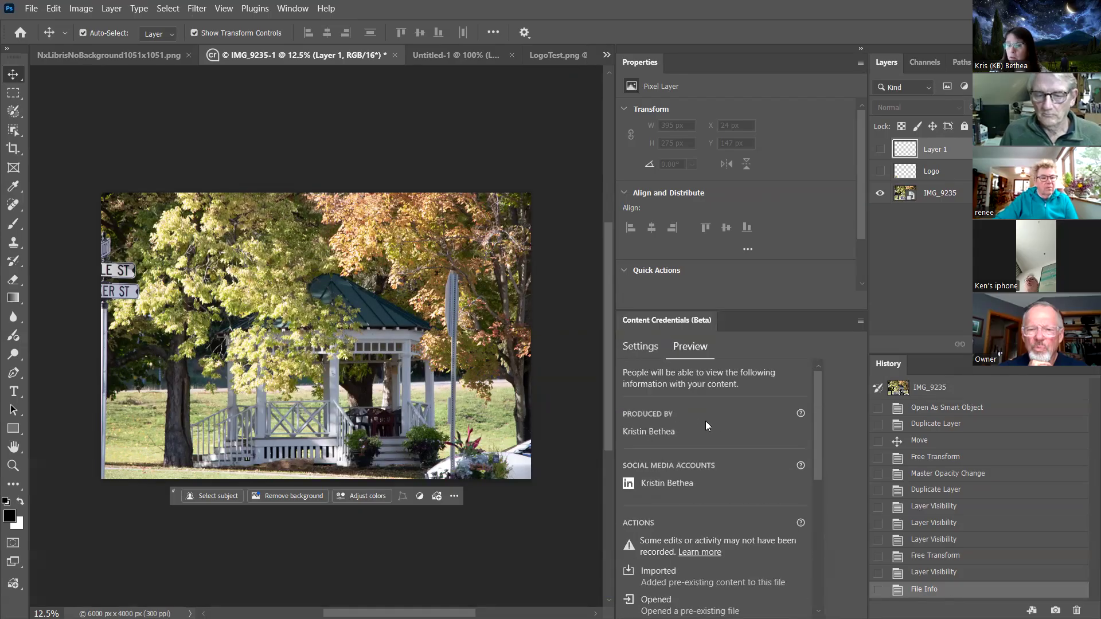
{"action": "scroll", "coordinate": [720, 478], "scroll_direction": "down", "scroll_amount": 9}
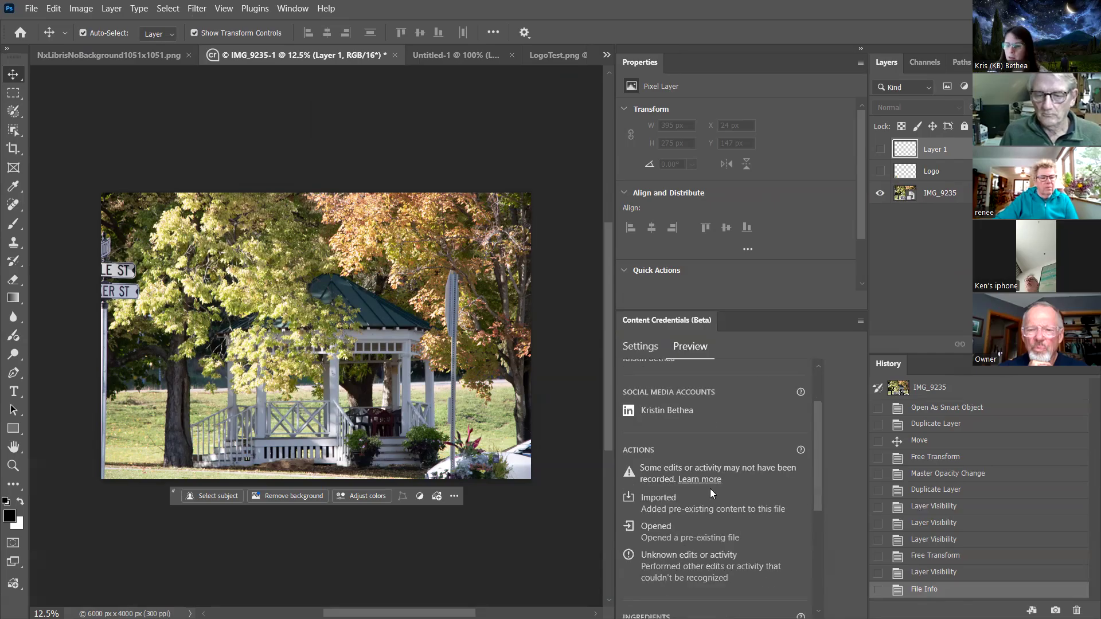
{"action": "scroll", "coordinate": [688, 551], "scroll_direction": "down", "scroll_amount": 3}
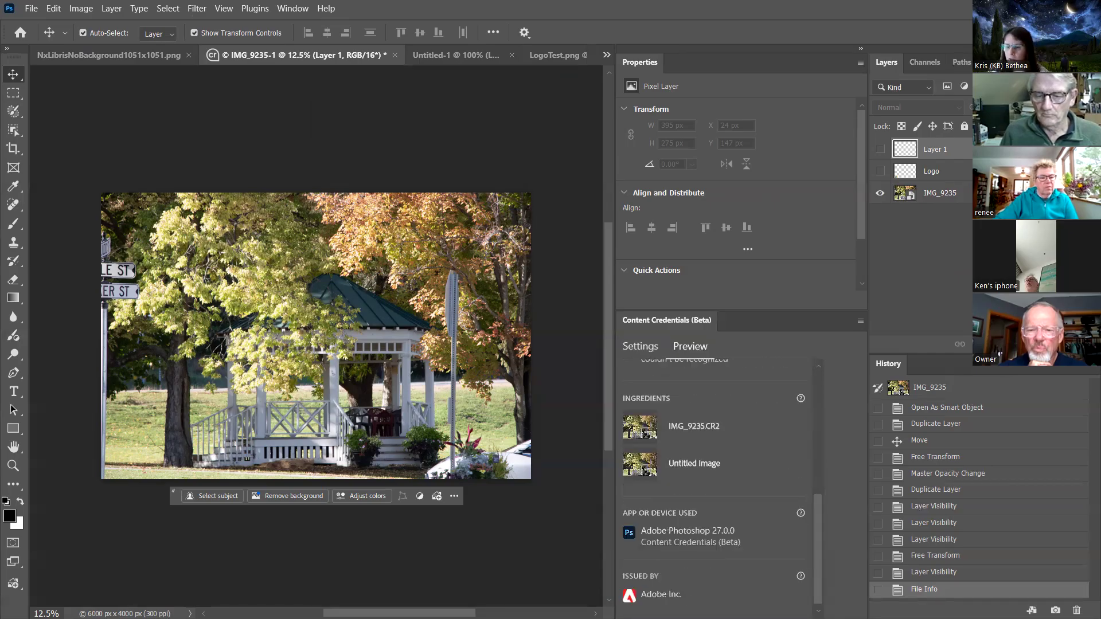
{"action": "scroll", "coordinate": [687, 574], "scroll_direction": "up", "scroll_amount": 9}
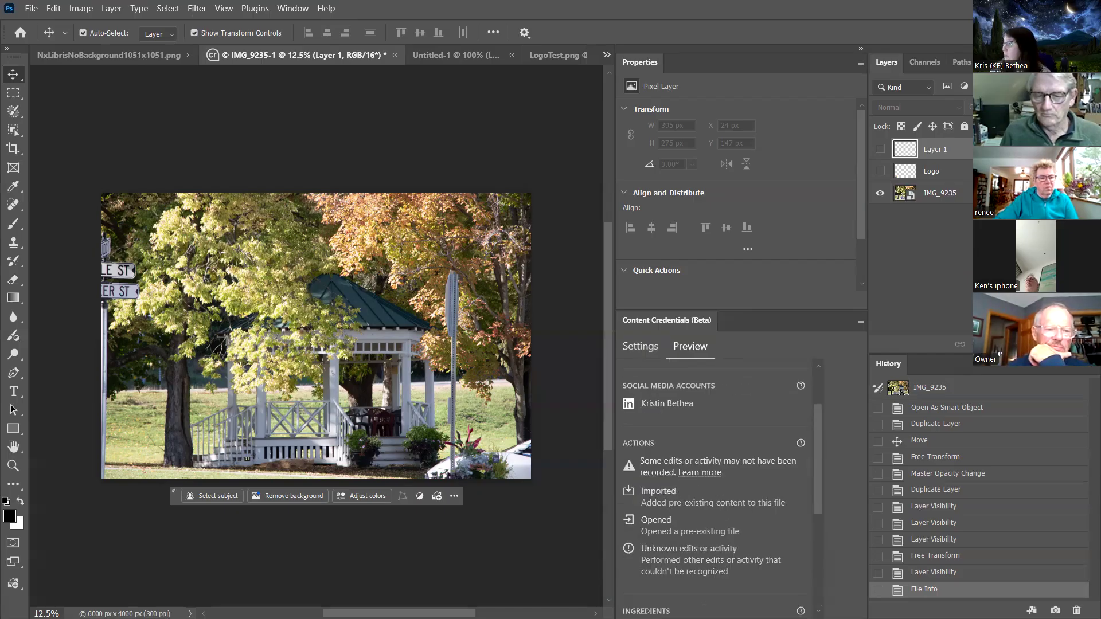
{"action": "scroll", "coordinate": [672, 498], "scroll_direction": "up", "scroll_amount": 3}
{"action": "scroll", "coordinate": [672, 495], "scroll_direction": "down", "scroll_amount": 3}
{"action": "scroll", "coordinate": [672, 496], "scroll_direction": "up", "scroll_amount": 3}
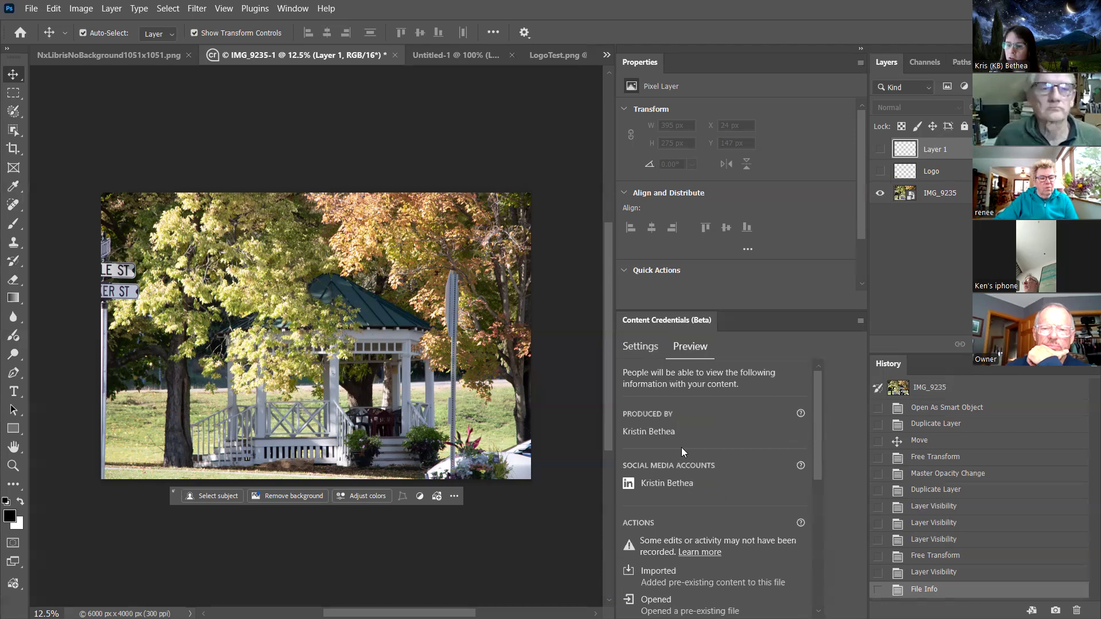
{"action": "scroll", "coordinate": [682, 448], "scroll_direction": "down", "scroll_amount": 3}
{"action": "scroll", "coordinate": [659, 454], "scroll_direction": "up", "scroll_amount": 2}
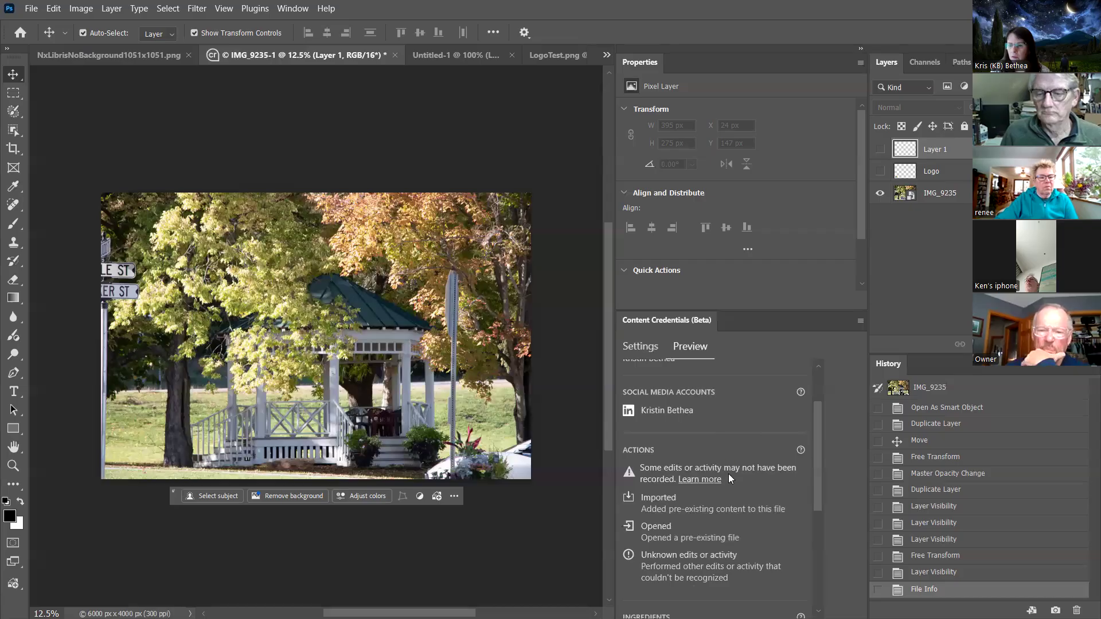
{"action": "scroll", "coordinate": [720, 490], "scroll_direction": "down", "scroll_amount": 2}
{"action": "scroll", "coordinate": [687, 488], "scroll_direction": "down", "scroll_amount": 2}
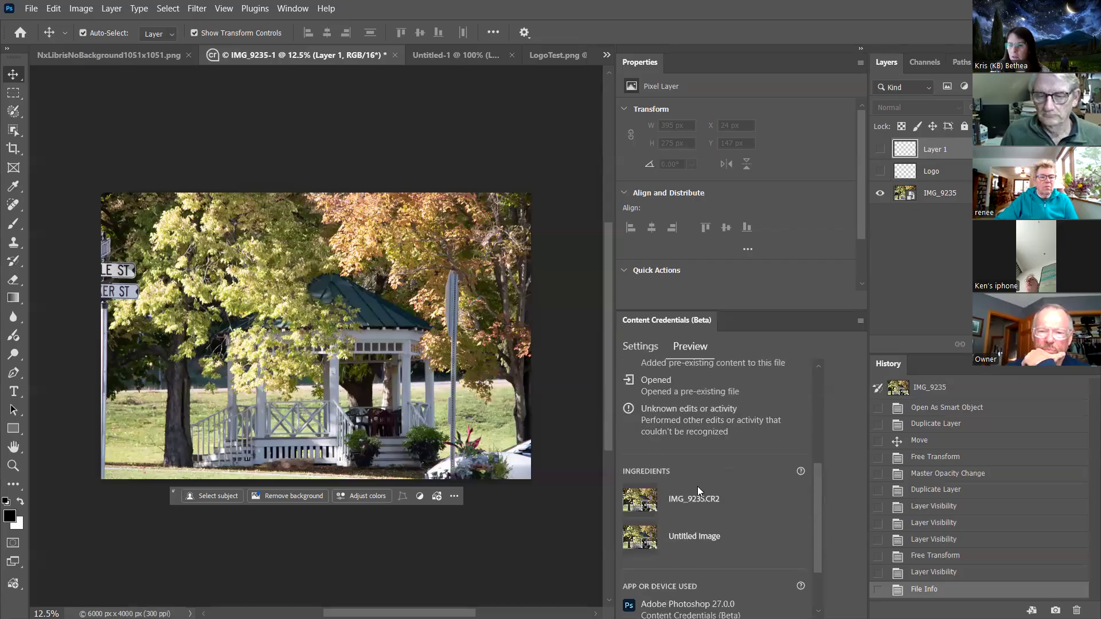
{"action": "scroll", "coordinate": [746, 459], "scroll_direction": "down", "scroll_amount": 2}
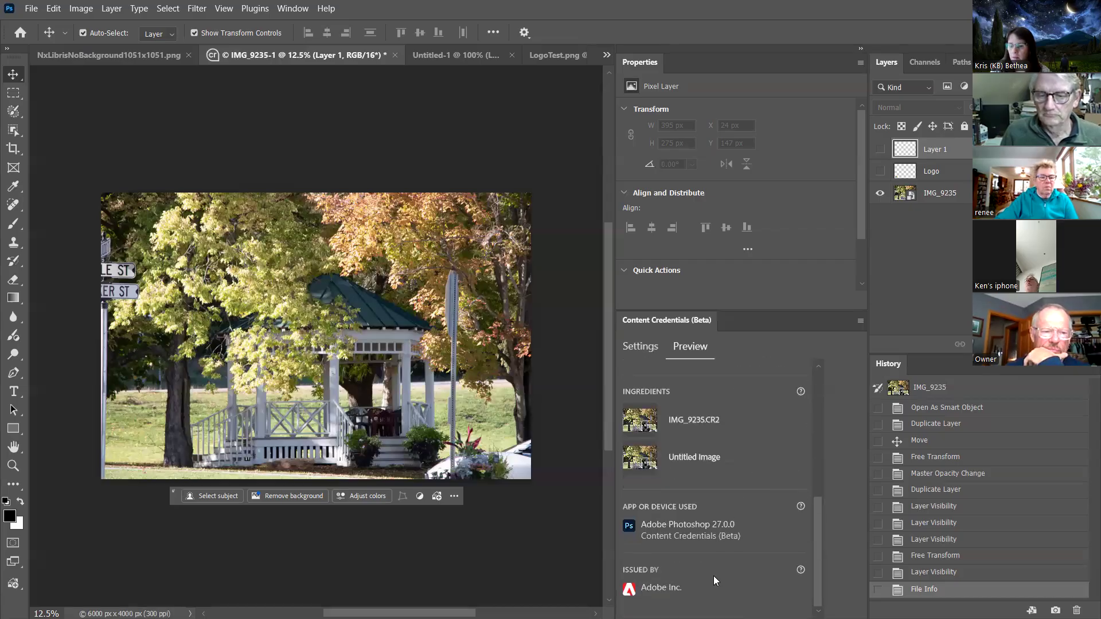
{"action": "mouse_move", "coordinate": [804, 508]}
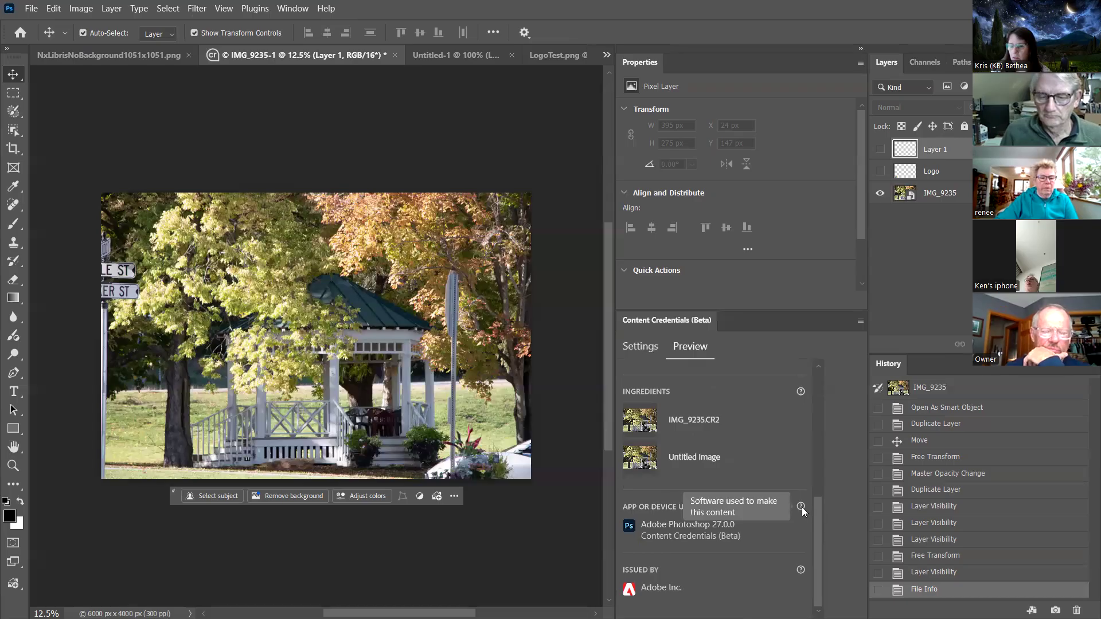
{"action": "mouse_move", "coordinate": [801, 572]}
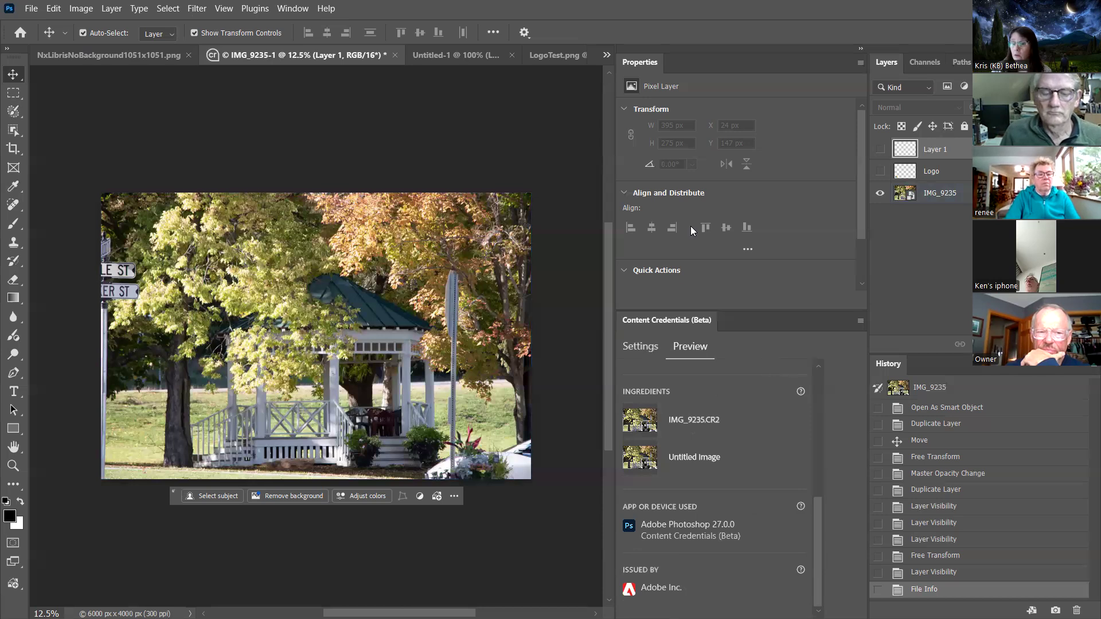
{"action": "left_click", "coordinate": [641, 347]}
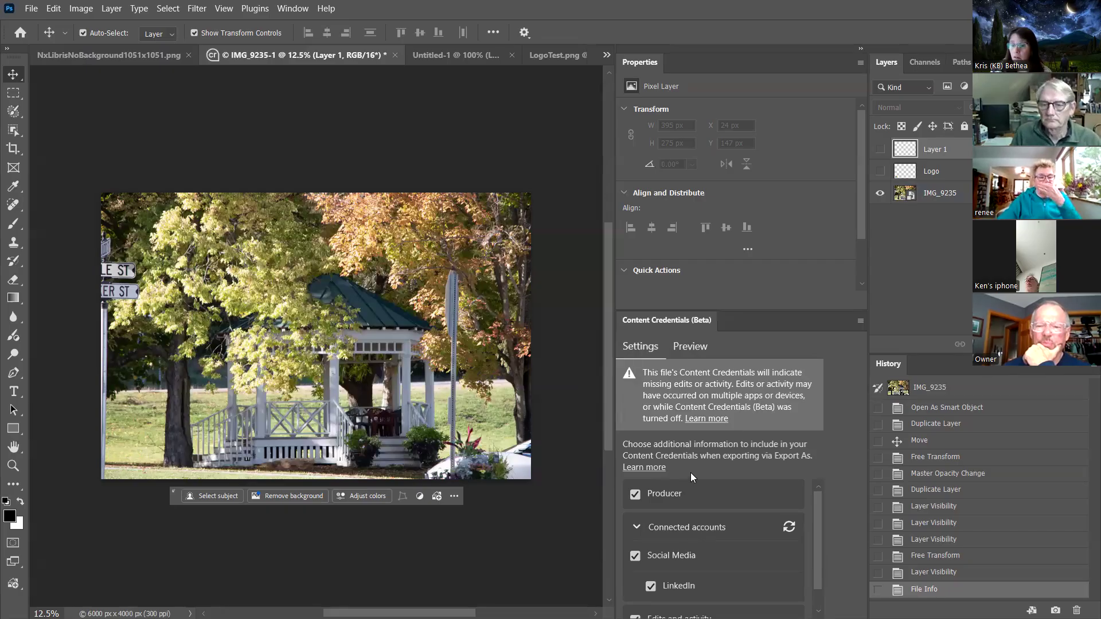
Start Export As for the IMG_9235-1 photo and accept publishing to the Content Credentials cloud as the default preference
{"action": "scroll", "coordinate": [679, 502], "scroll_direction": "down", "scroll_amount": 2}
{"action": "left_click", "coordinate": [414, 113]}
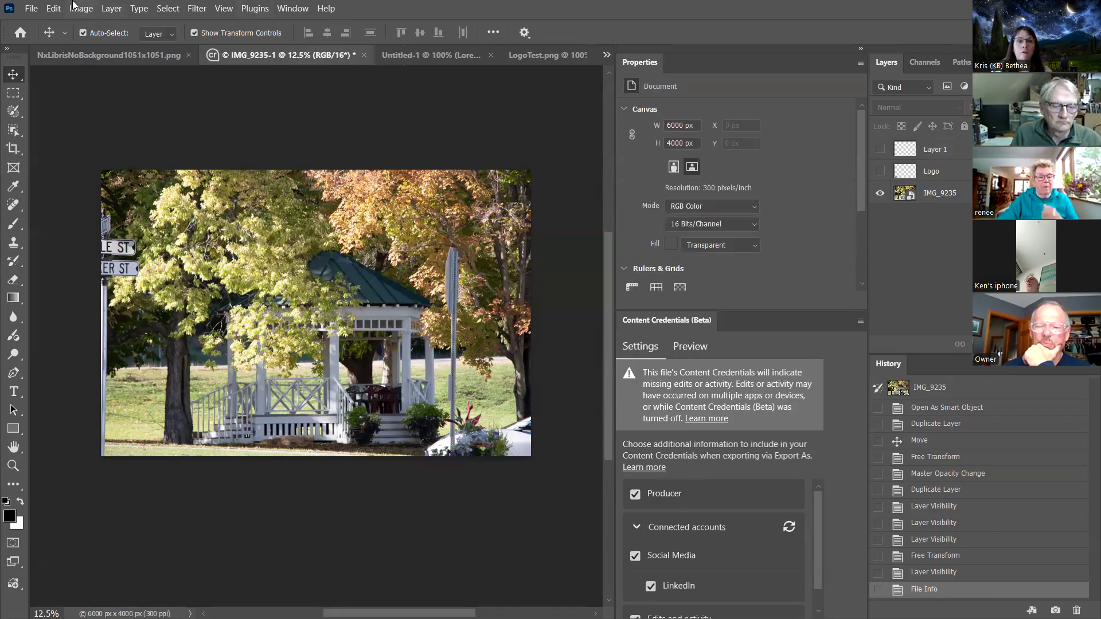
{"action": "left_click", "coordinate": [33, 8]}
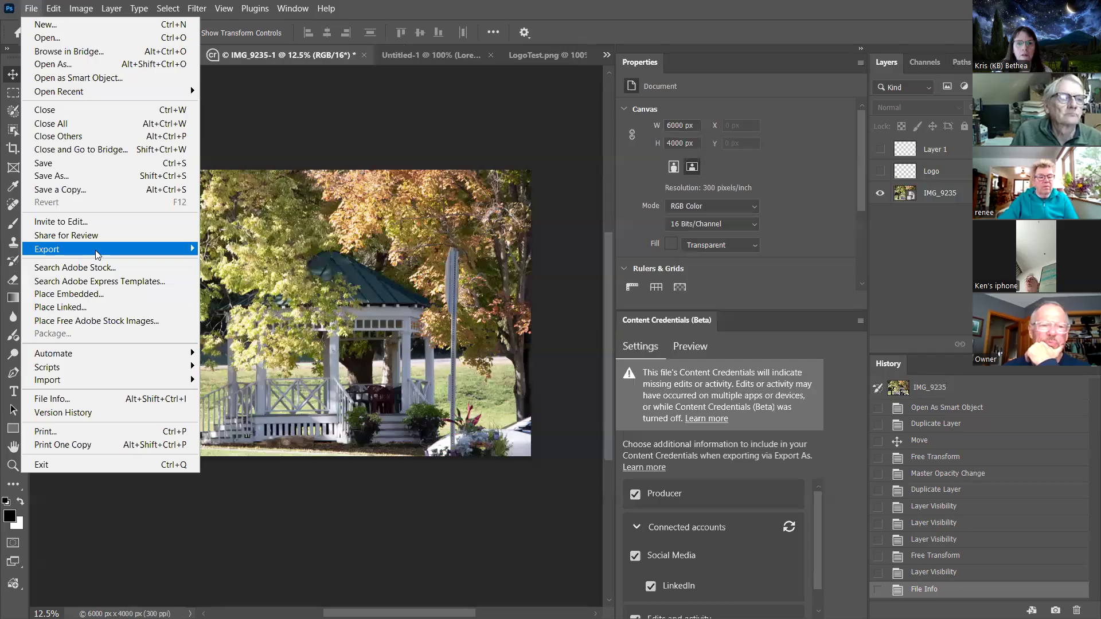
{"action": "mouse_move", "coordinate": [98, 249]}
{"action": "left_click", "coordinate": [280, 267]}
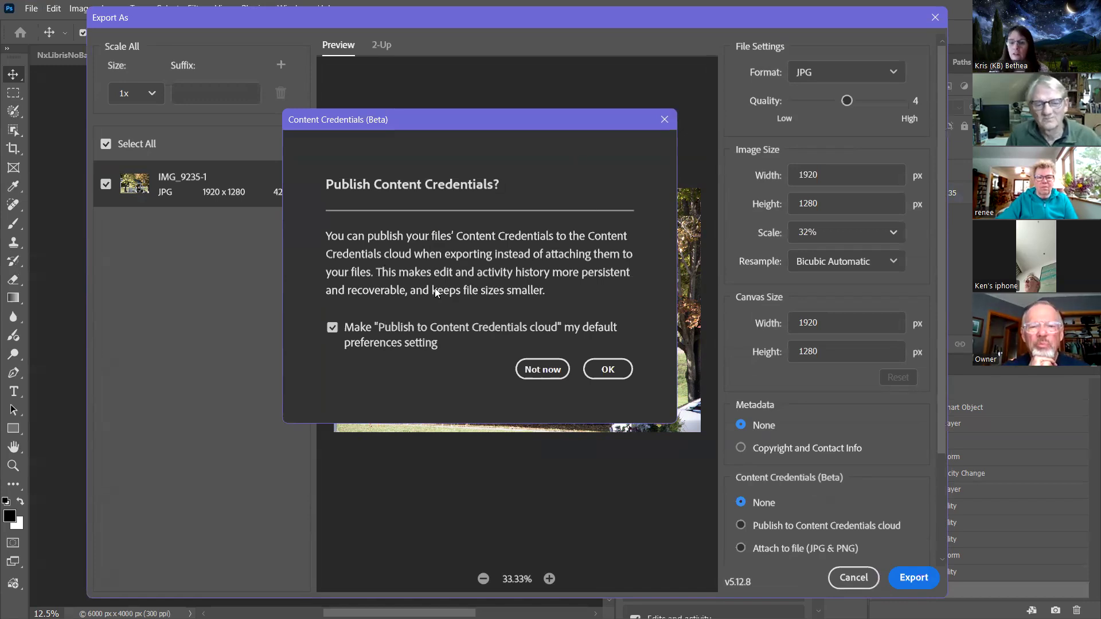
{"action": "left_click", "coordinate": [608, 369]}
Include Copyright and Contact Info as metadata in the 1920 x 1280 JPG export
{"action": "scroll", "coordinate": [858, 508], "scroll_direction": "down", "scroll_amount": 1}
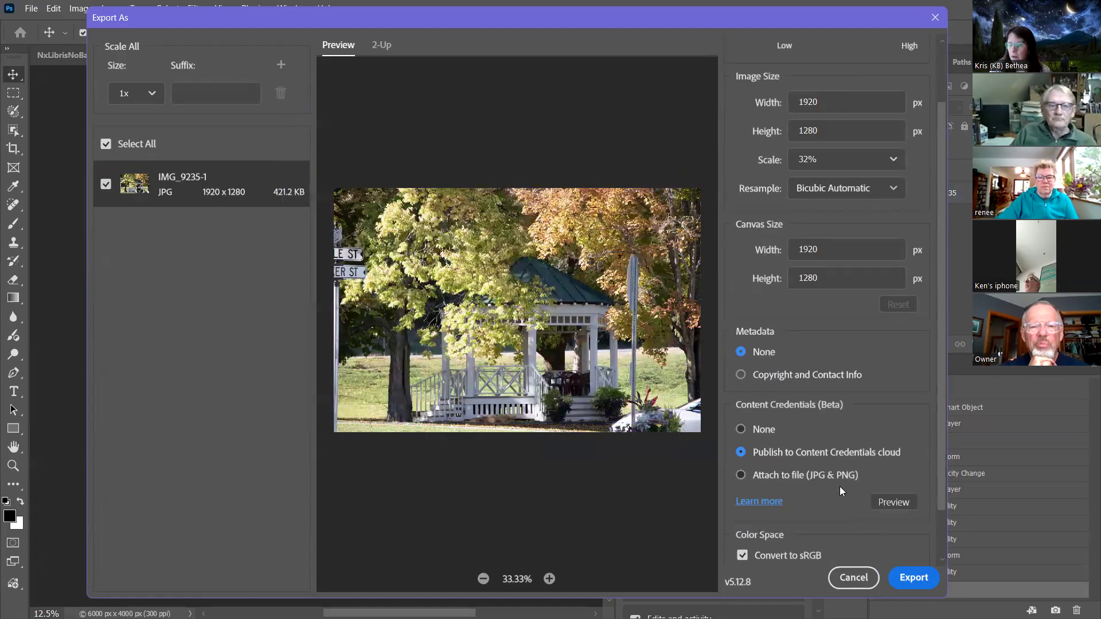
{"action": "scroll", "coordinate": [840, 486], "scroll_direction": "down", "scroll_amount": 1}
{"action": "left_click", "coordinate": [741, 316]}
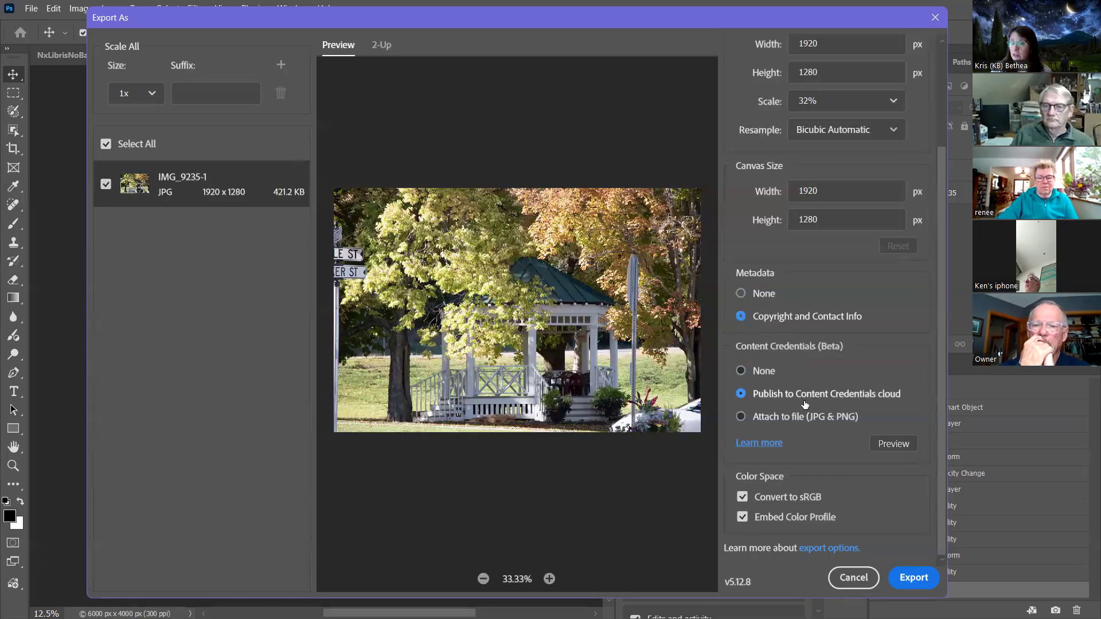
Preview the Content Credentials that will accompany the export, close the preview, and review the image size, metadata and color space settings
{"action": "left_click", "coordinate": [888, 445]}
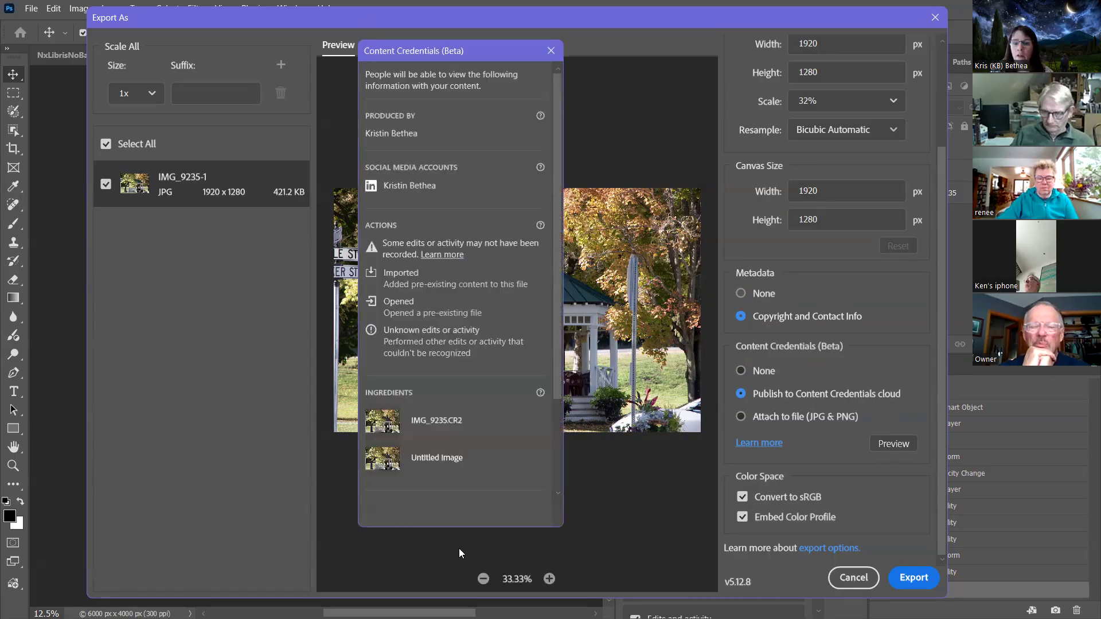
{"action": "left_click", "coordinate": [551, 51]}
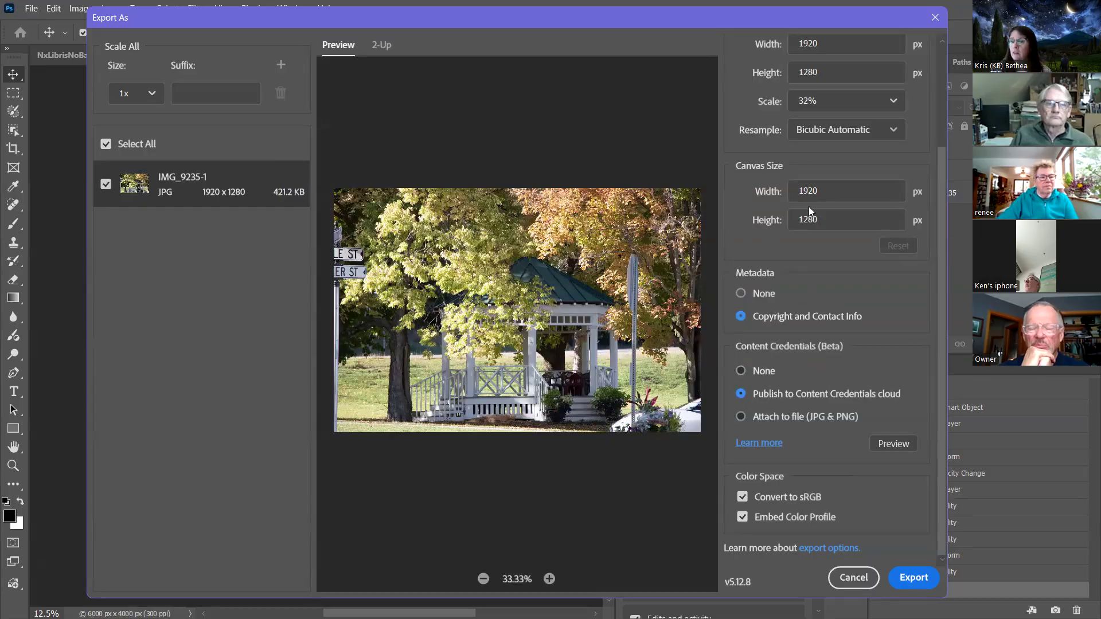
{"action": "scroll", "coordinate": [809, 208], "scroll_direction": "up", "scroll_amount": 4}
{"action": "scroll", "coordinate": [756, 328], "scroll_direction": "down", "scroll_amount": 3}
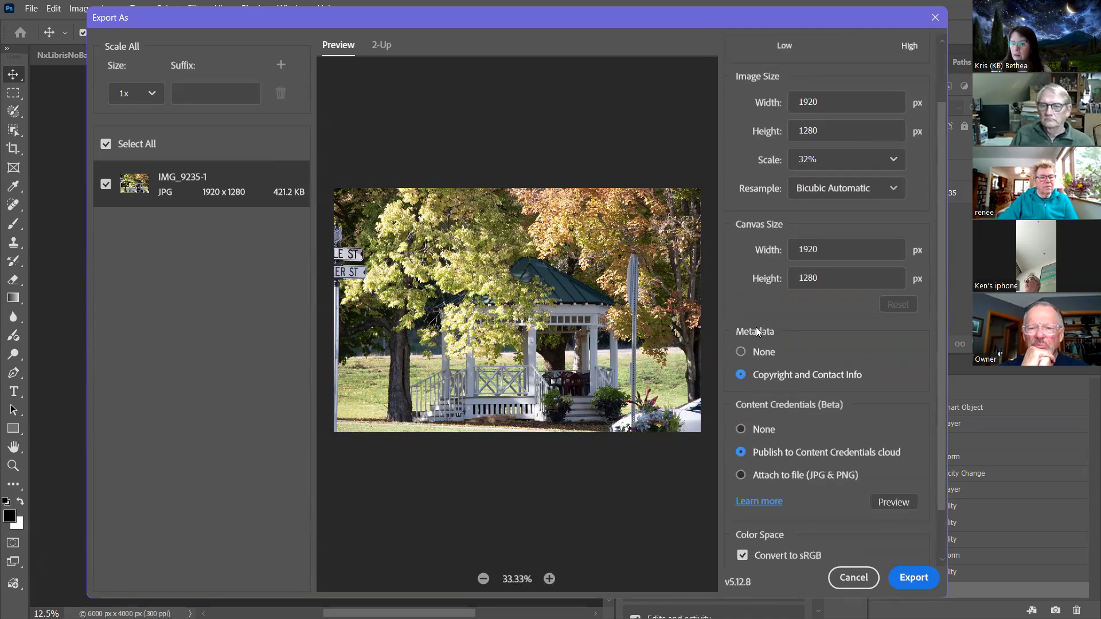
{"action": "scroll", "coordinate": [823, 480], "scroll_direction": "down", "scroll_amount": 1}
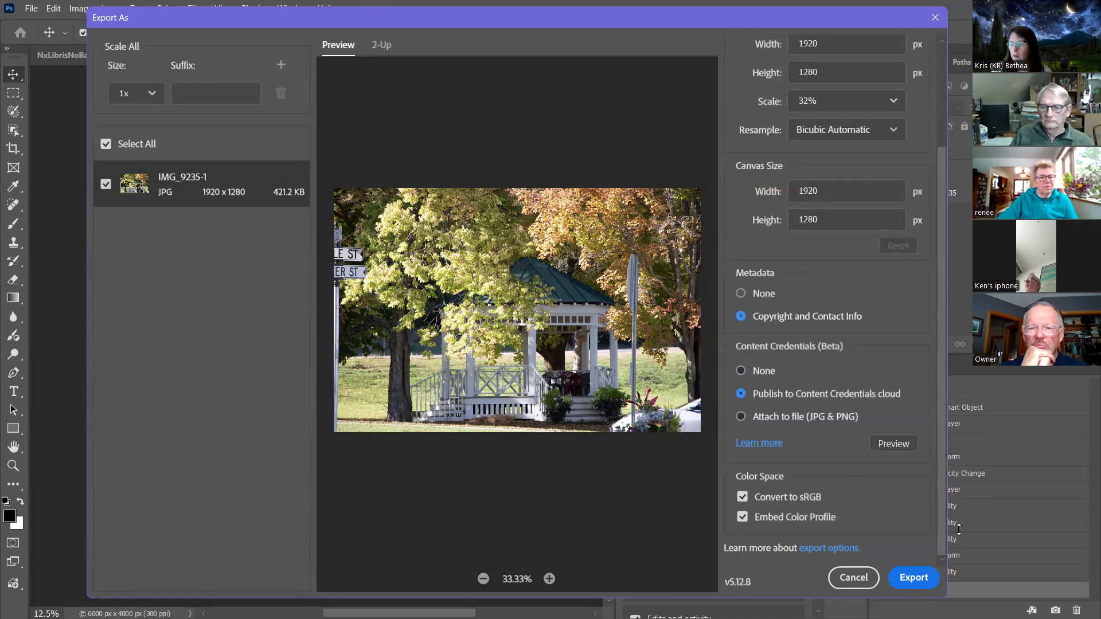
Export the photo as a JPG named Copyright-PS-1-10-26 to the Downloads folder
{"action": "left_click", "coordinate": [918, 579]}
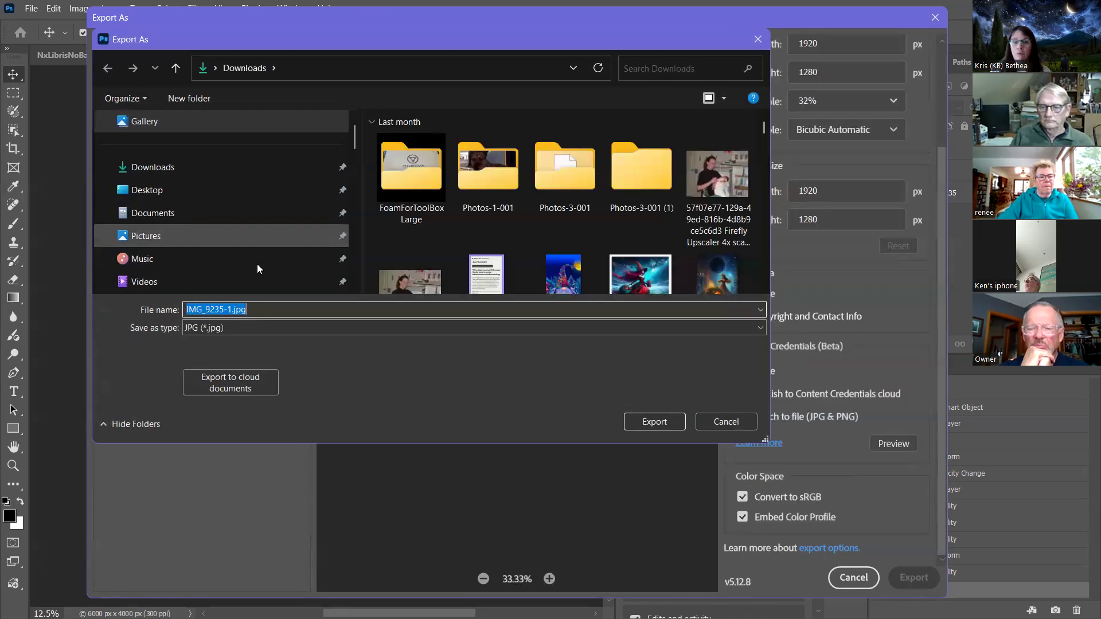
{"action": "type", "text": "Copyright"}
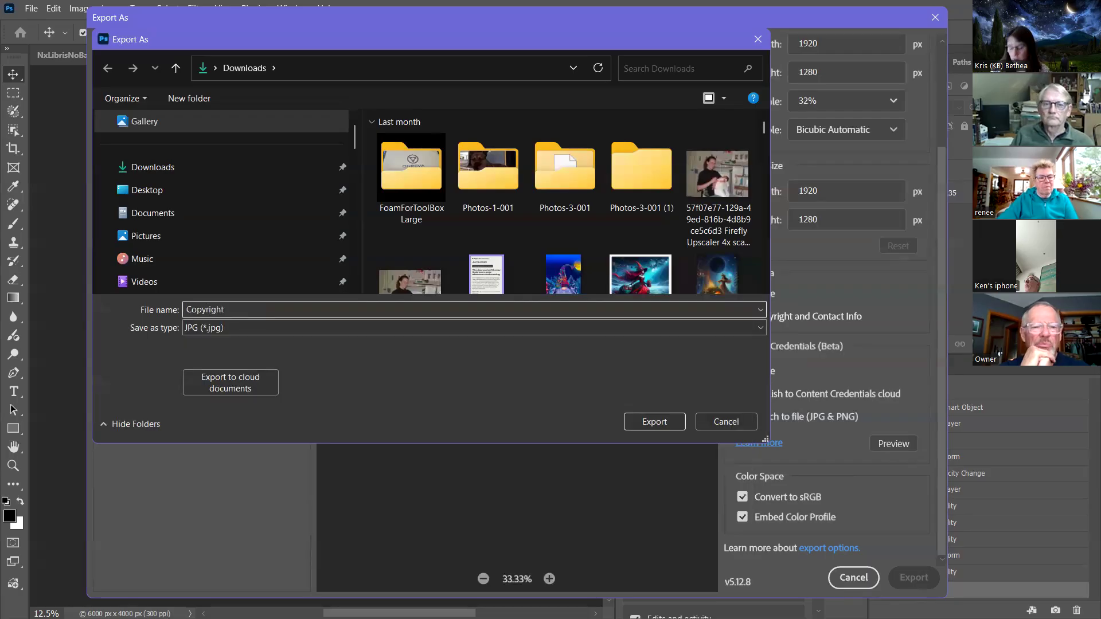
{"action": "type", "text": "-PS"}
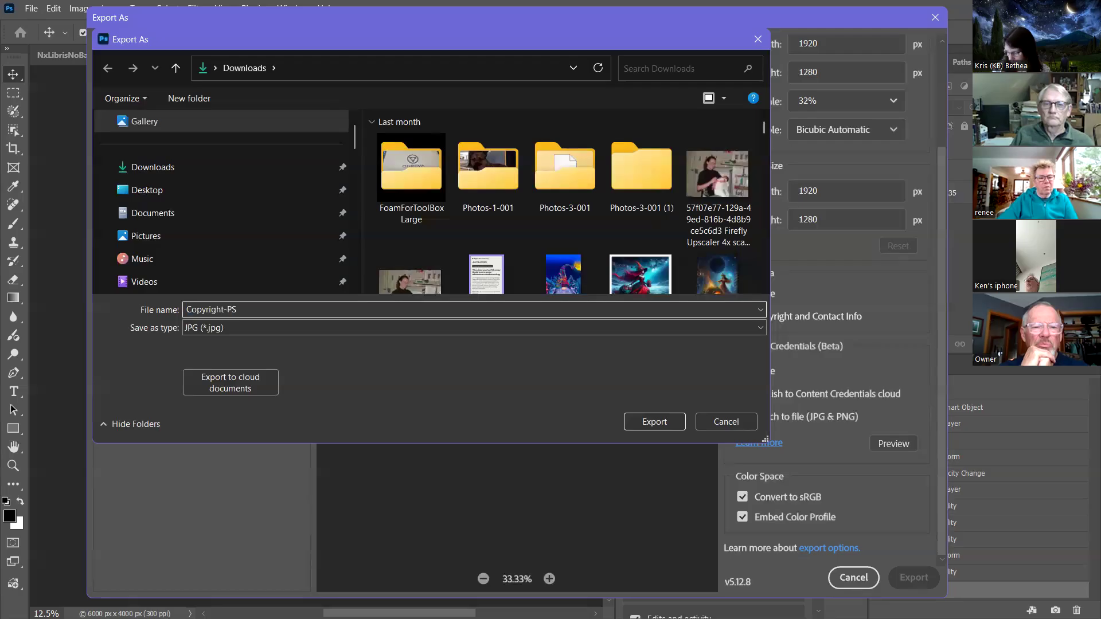
{"action": "type", "text": "-1-10-26"}
{"action": "key", "text": "Return"}
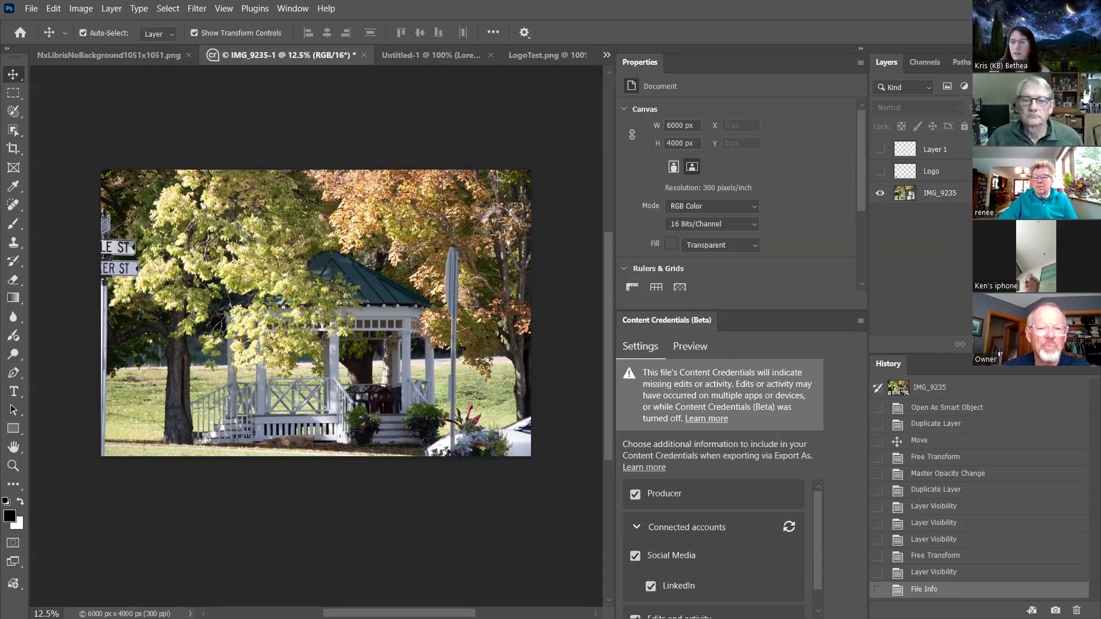
Examine the detailed file properties of Copyright-PS-1-10-26.jpg, including title, authors, program name, copyright and image dimensions
{"action": "left_click", "coordinate": [505, 99]}
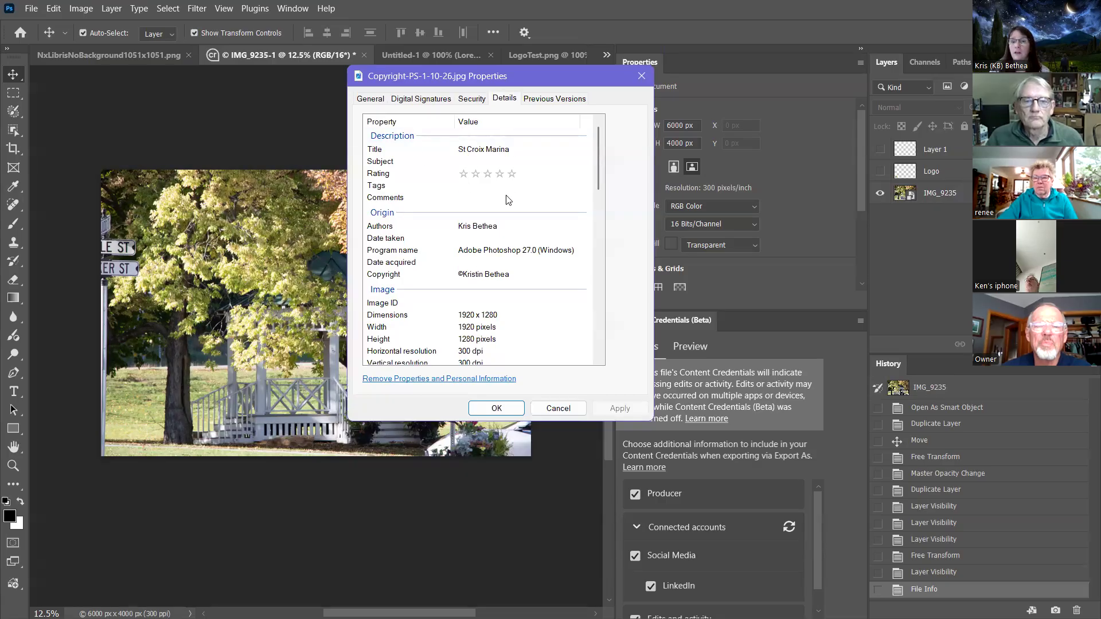
{"action": "scroll", "coordinate": [479, 198], "scroll_direction": "down", "scroll_amount": 2}
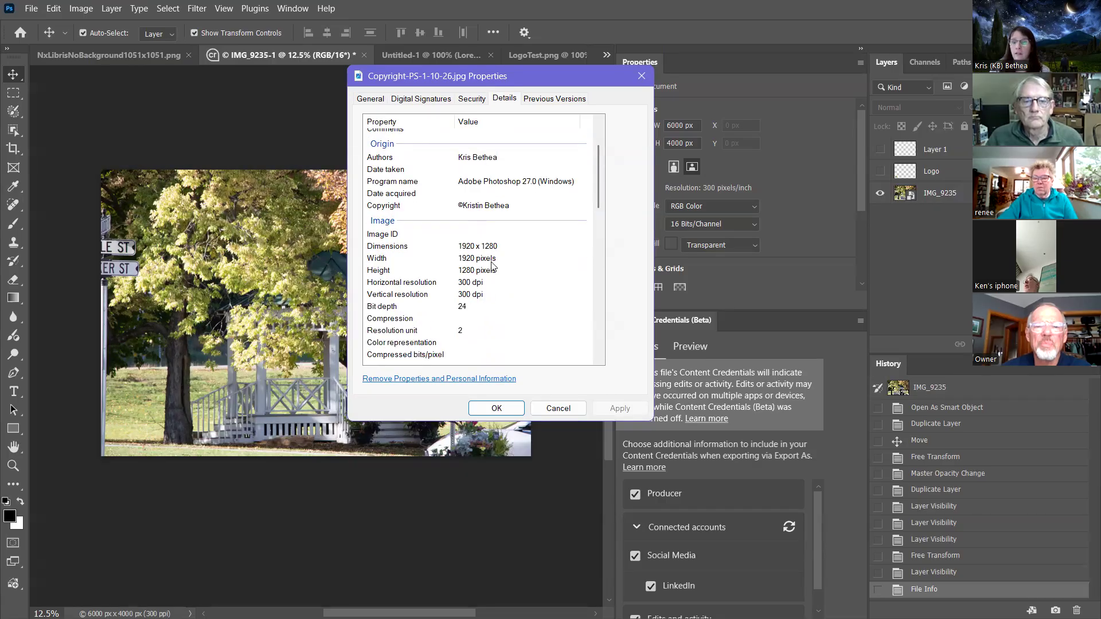
{"action": "scroll", "coordinate": [491, 266], "scroll_direction": "down", "scroll_amount": 2}
{"action": "scroll", "coordinate": [495, 298], "scroll_direction": "down", "scroll_amount": 4}
{"action": "scroll", "coordinate": [495, 302], "scroll_direction": "down", "scroll_amount": 8}
{"action": "scroll", "coordinate": [487, 334], "scroll_direction": "up", "scroll_amount": 12}
{"action": "scroll", "coordinate": [482, 314], "scroll_direction": "up", "scroll_amount": 1}
Inspect the copyright and comments fields of the exported JPG, close its properties without changes, and switch to the Metadata and Copyright slide
{"action": "left_click", "coordinate": [468, 247]}
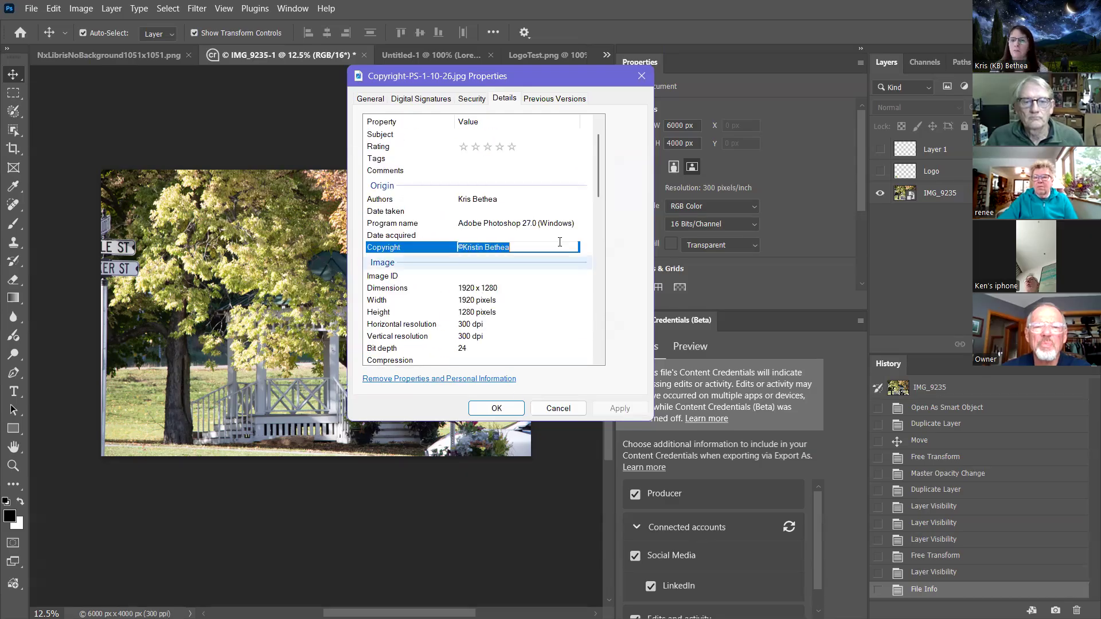
{"action": "left_click", "coordinate": [533, 238]}
{"action": "left_click", "coordinate": [466, 172]}
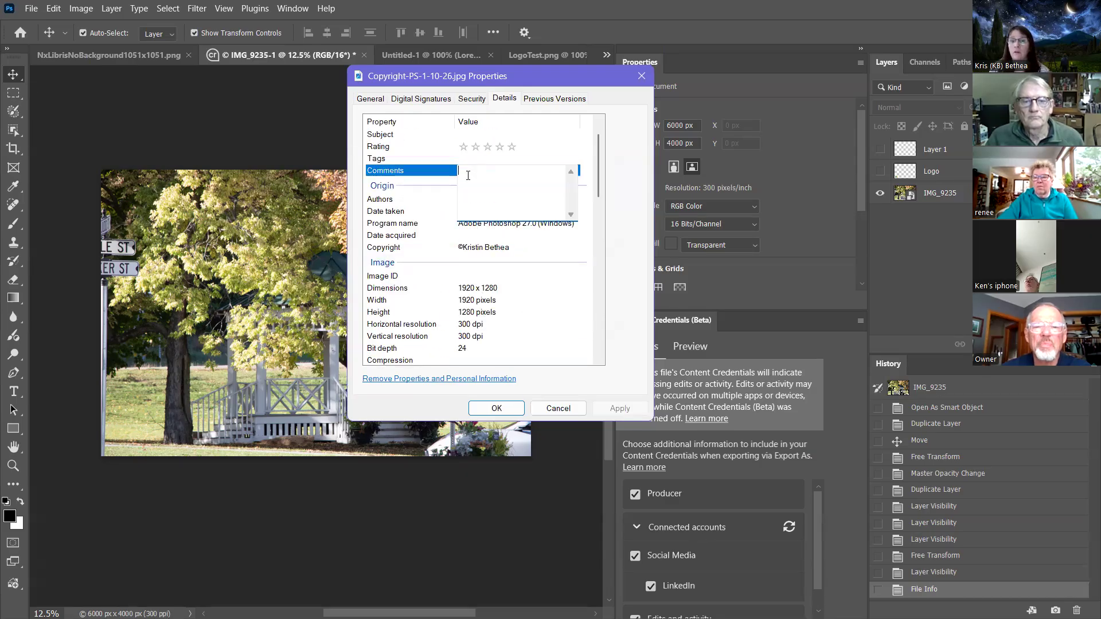
{"action": "left_click", "coordinate": [441, 104]}
{"action": "left_click", "coordinate": [508, 105]}
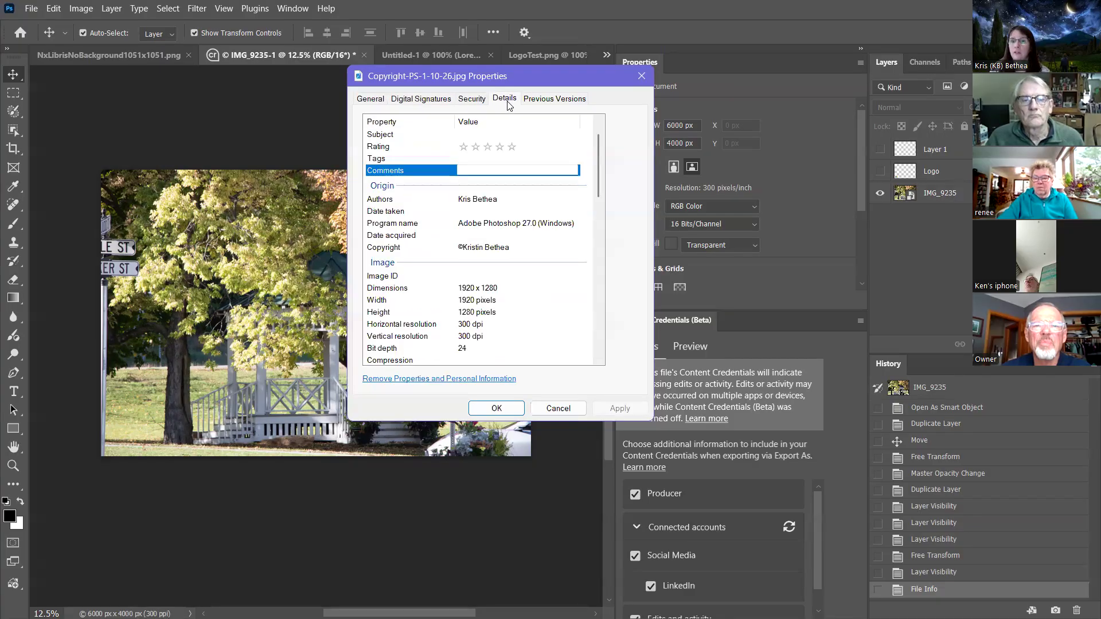
{"action": "left_click", "coordinate": [550, 408]}
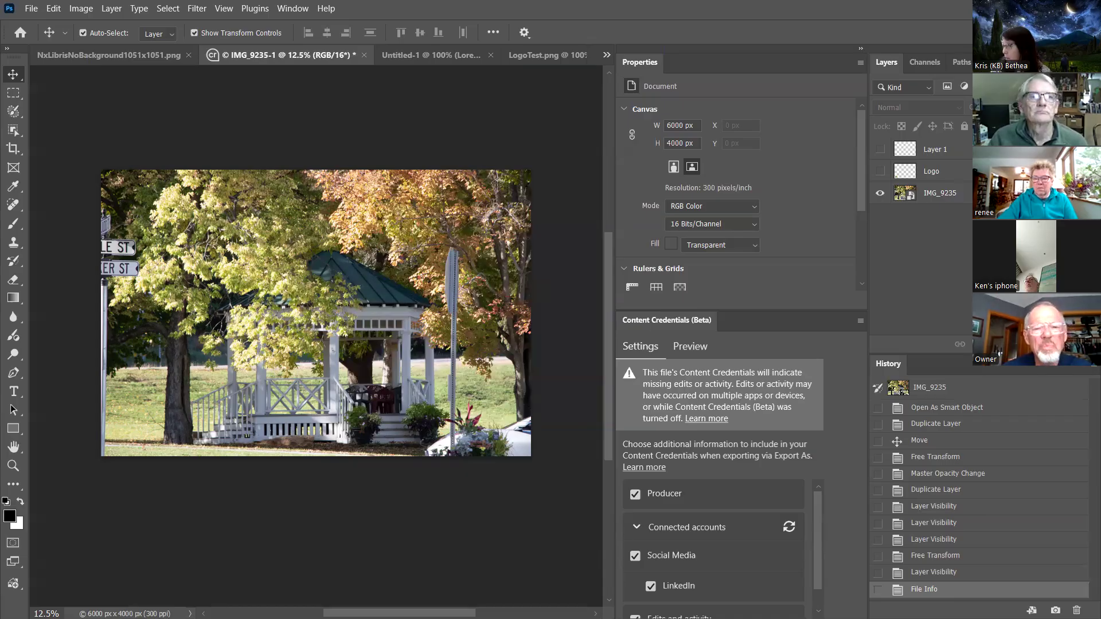
{"action": "key", "text": "alt+Tab"}
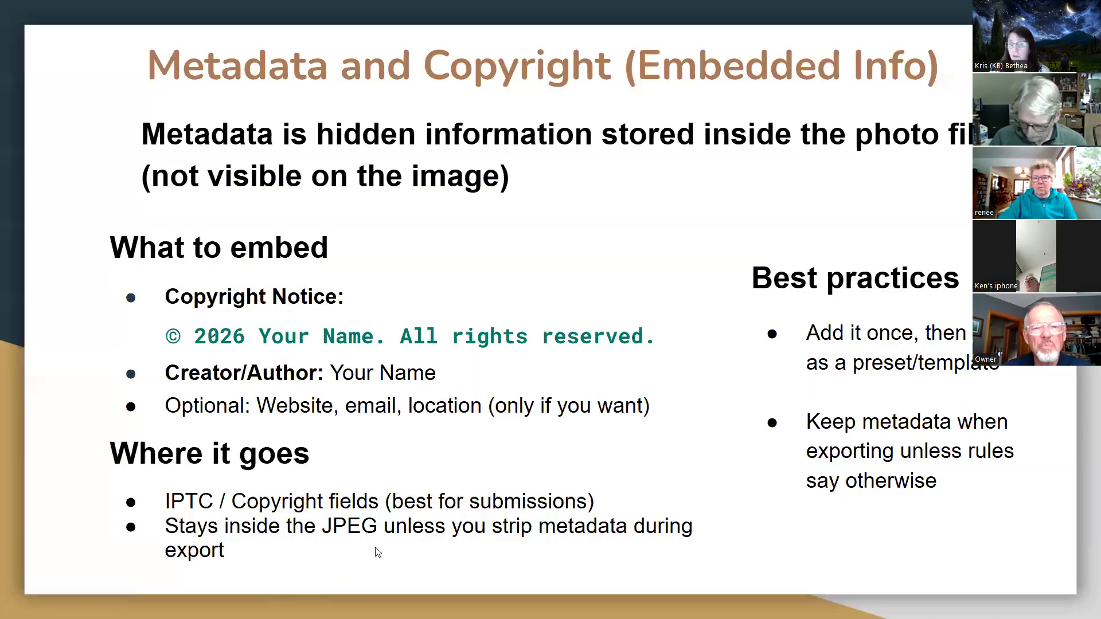